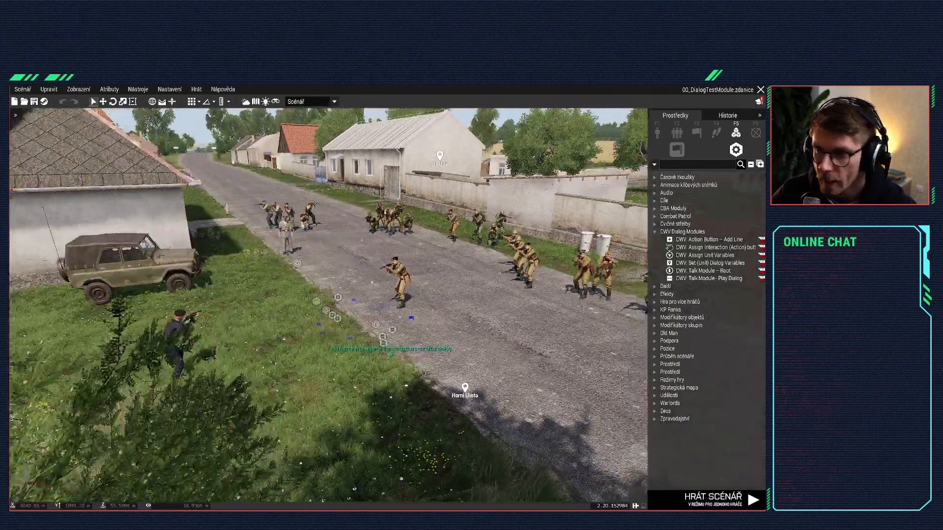
right_drag(371, 282, 355, 288)
key(s)
key(d)
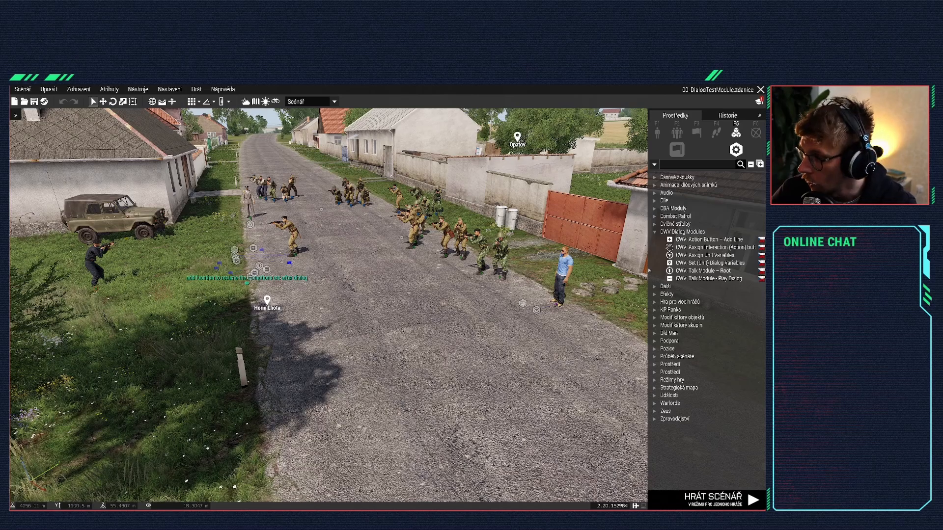
click(707, 239)
click(691, 247)
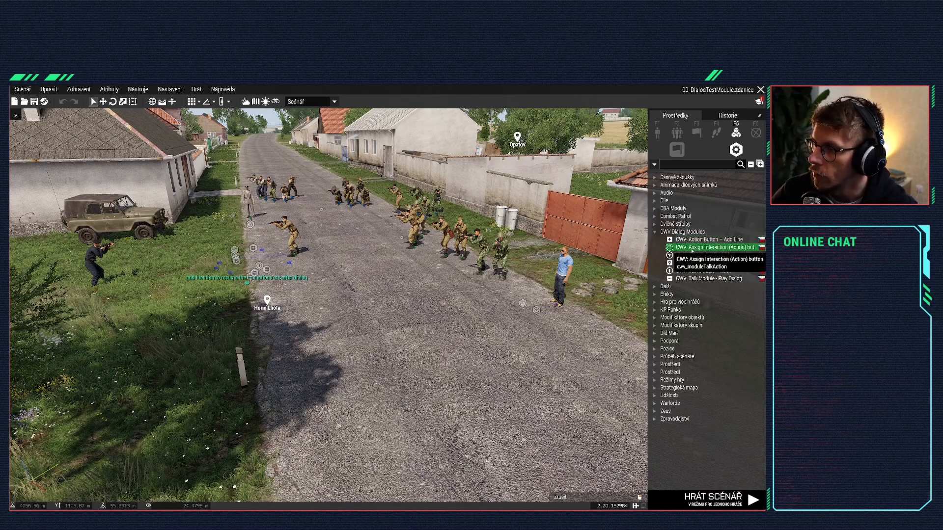
click(696, 278)
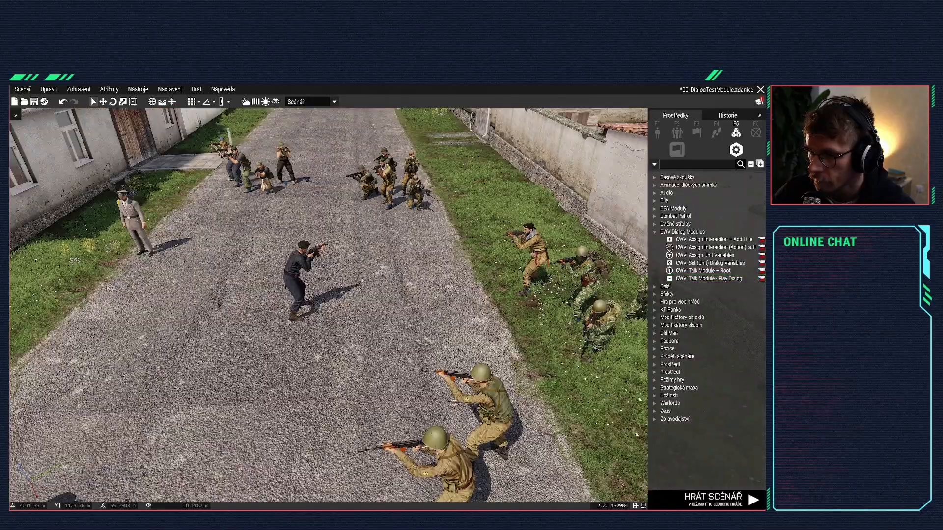
Step: Place a CWV: Assign Interaction (Action) button module on the road near the dark-clad soldier with the beret
key(w)
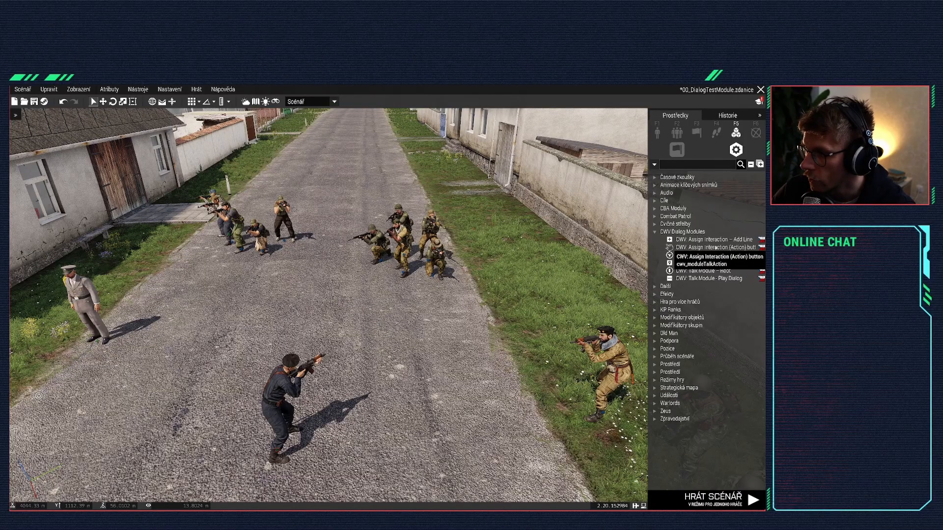
click(728, 251)
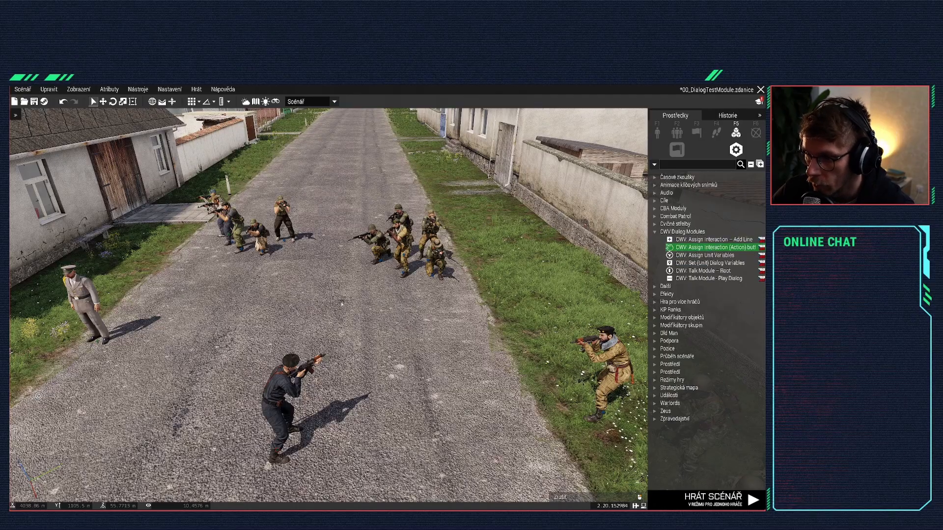
click(342, 303)
Step: Examine the attributes of the placed Assign Interaction module, from the Target Faction / Side options through the custom code fields
scroll(364, 318, up, 3)
double_click(332, 298)
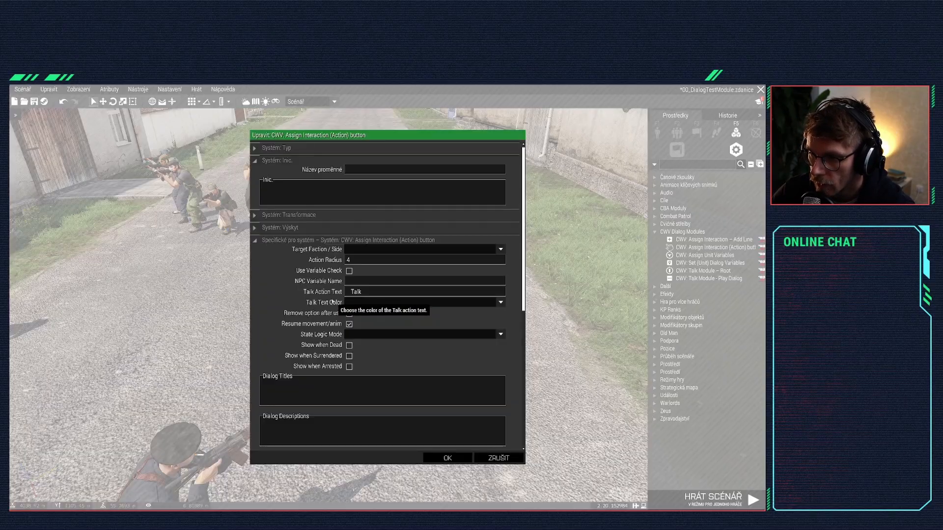
scroll(364, 303, down, 6)
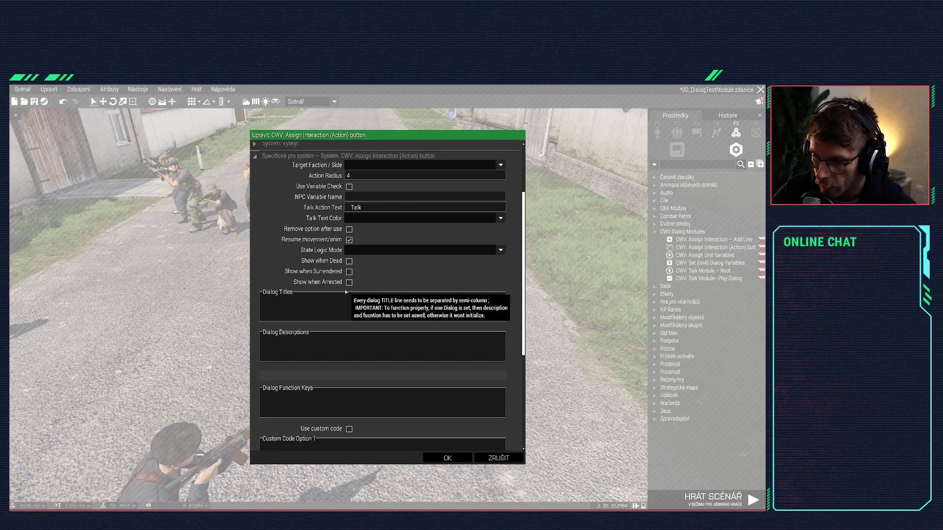
scroll(373, 311, down, 2)
scroll(374, 311, up, 5)
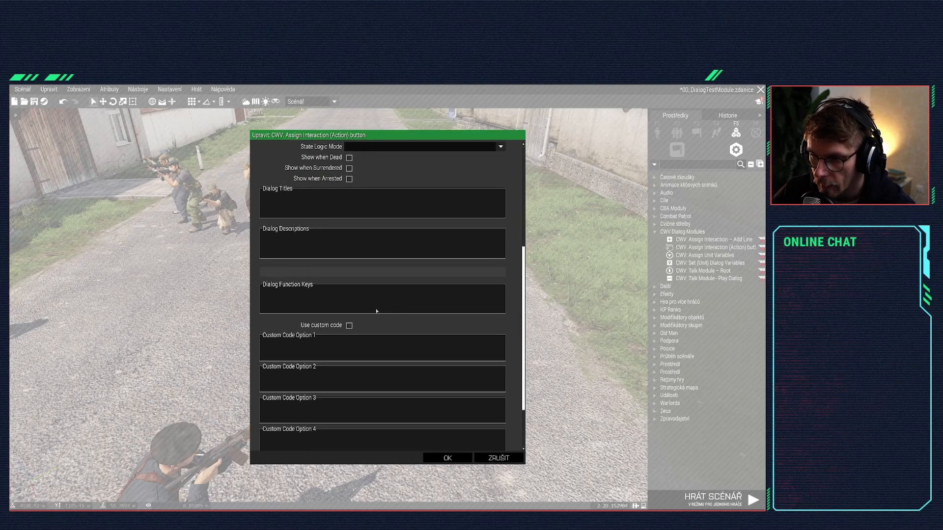
scroll(376, 309, up, 5)
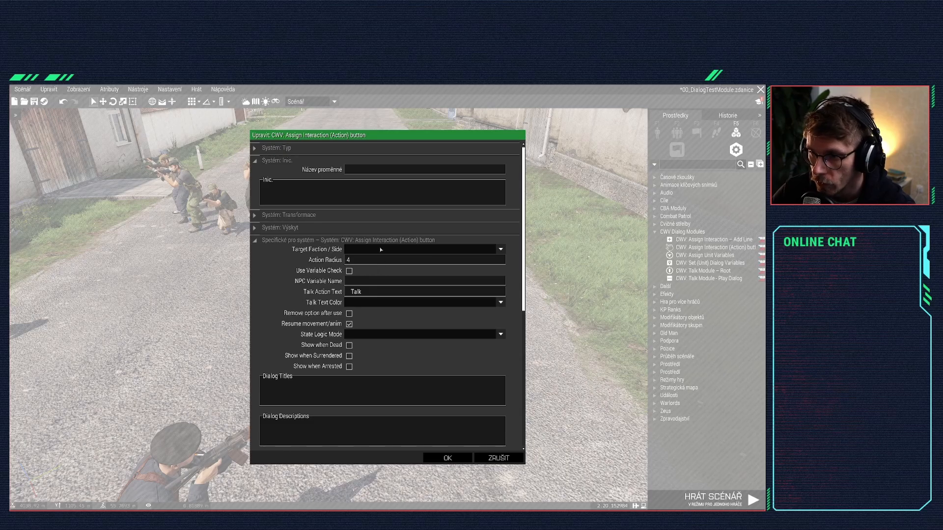
click(381, 250)
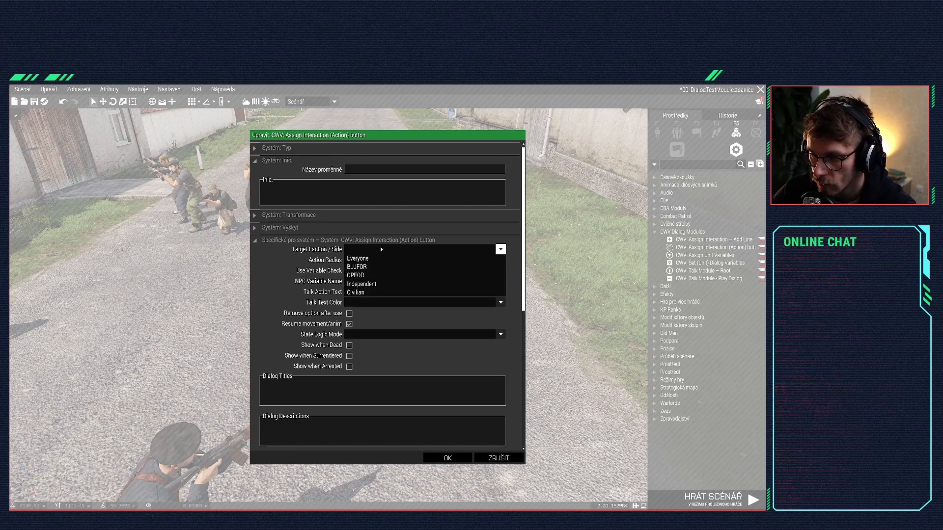
click(381, 249)
click(447, 458)
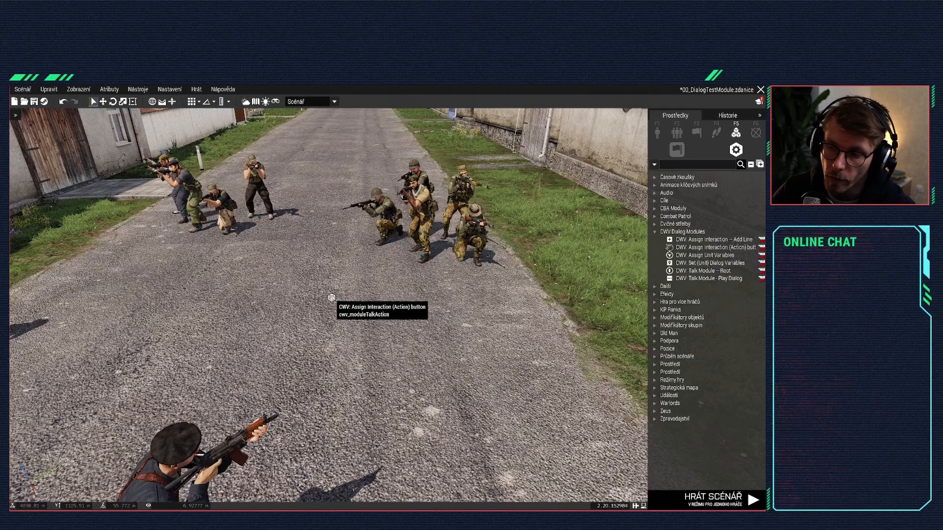
Step: Set the Assign Interaction module's Target Faction / Side to BLUFOR
double_click(332, 297)
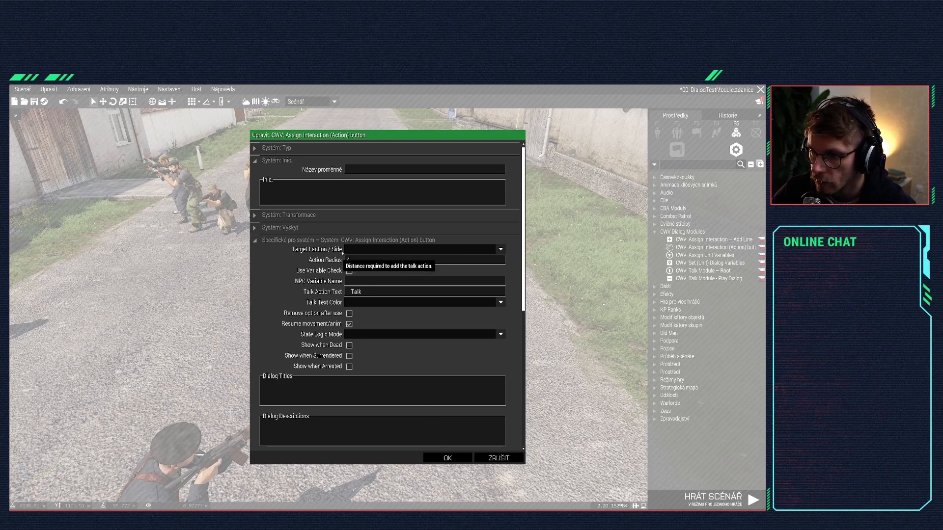
click(373, 250)
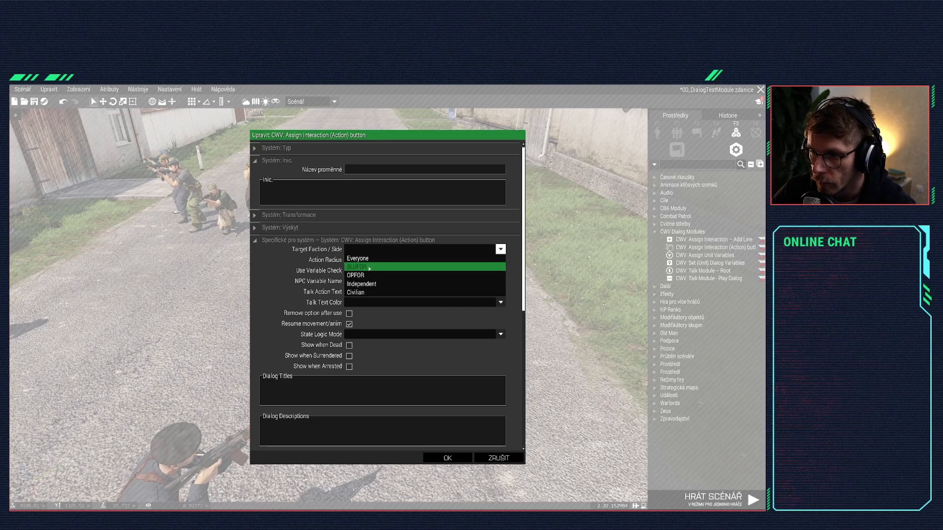
click(363, 266)
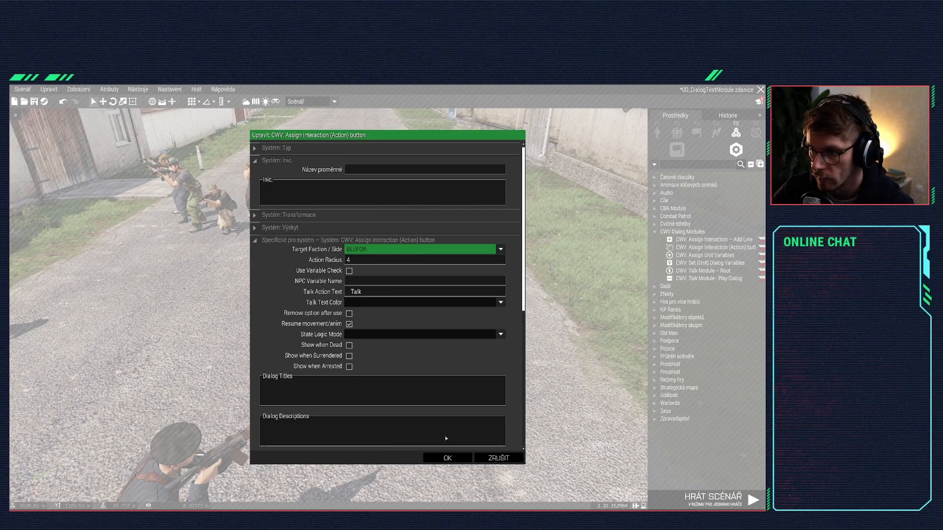
click(447, 457)
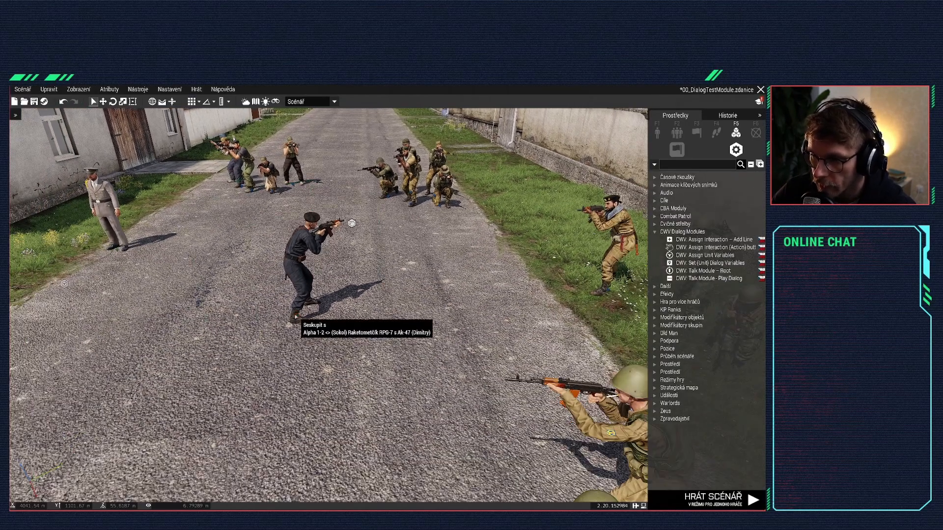
Step: Reopen the Assign Interaction module's attributes and set its Target Faction / Side to Independent
key(w)
double_click(340, 264)
click(379, 249)
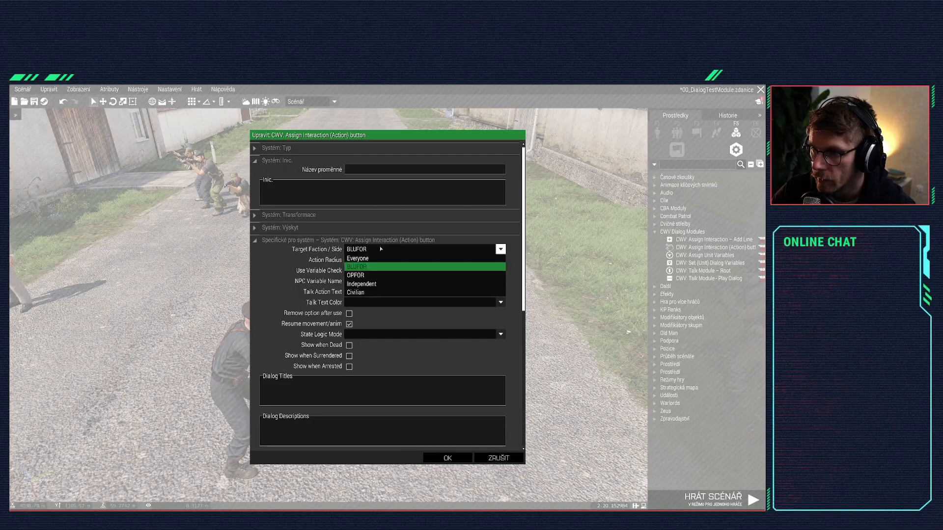
click(377, 285)
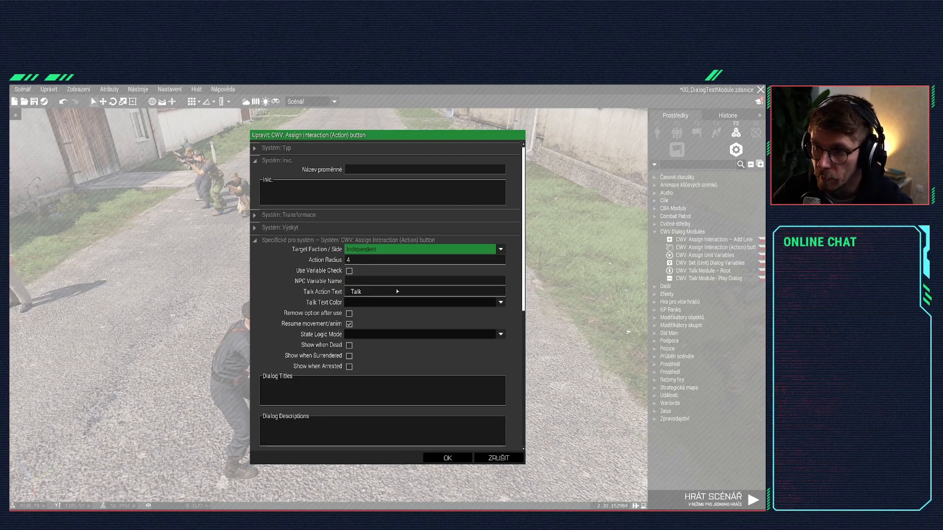
click(353, 262)
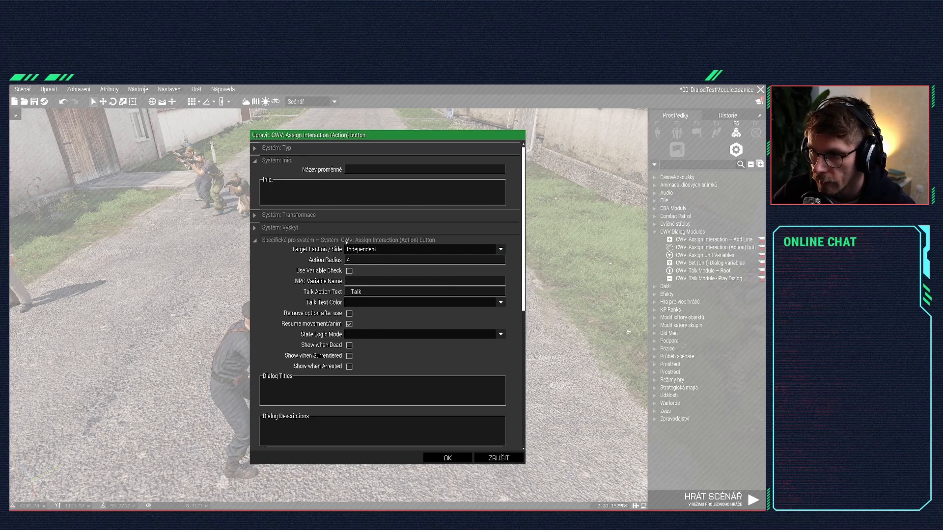
Step: Change the module's Talk Action Text to "Talk to stranger"
double_click(357, 293)
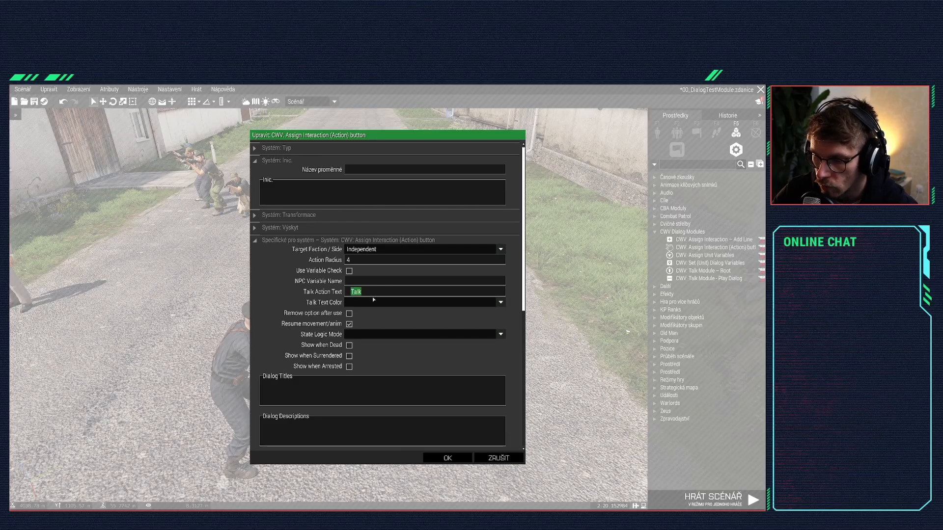
text(Talk)
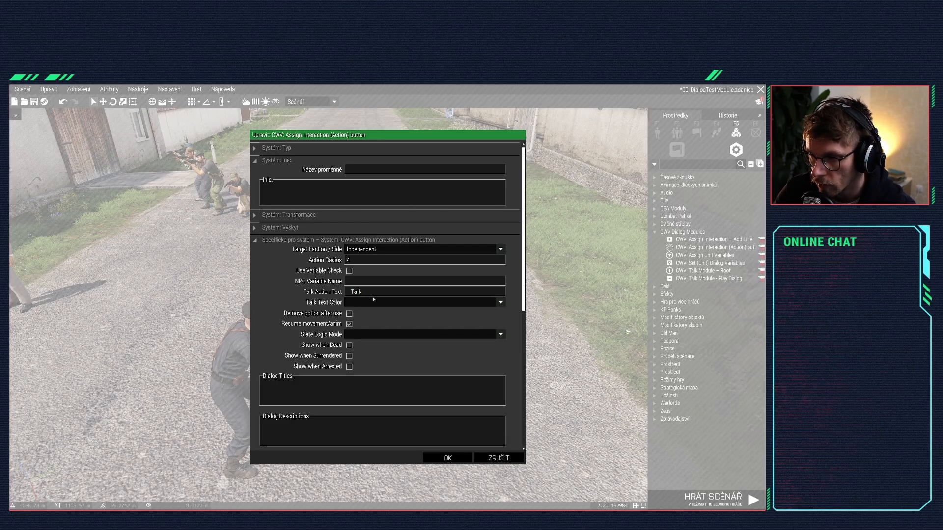
text( to stranger)
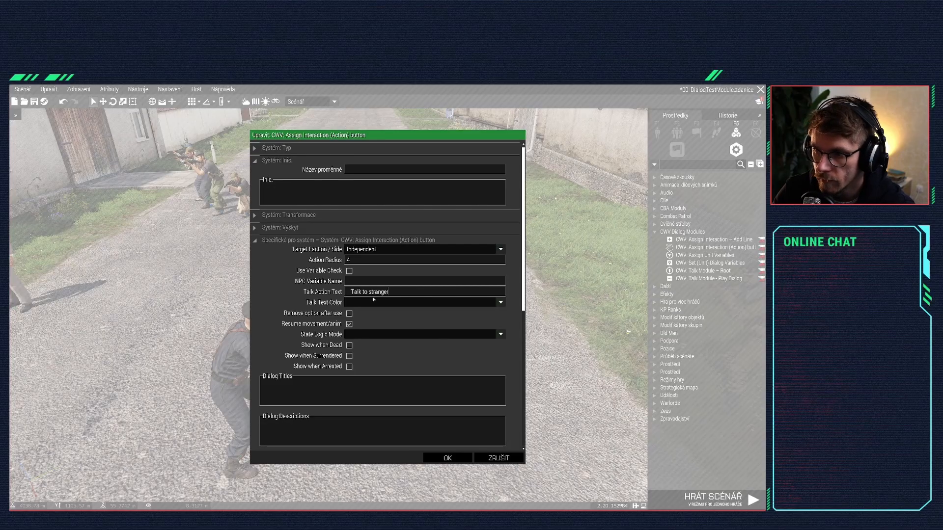
Step: Set the module's Talk Text Color to BLUFOR (Blue)
click(383, 303)
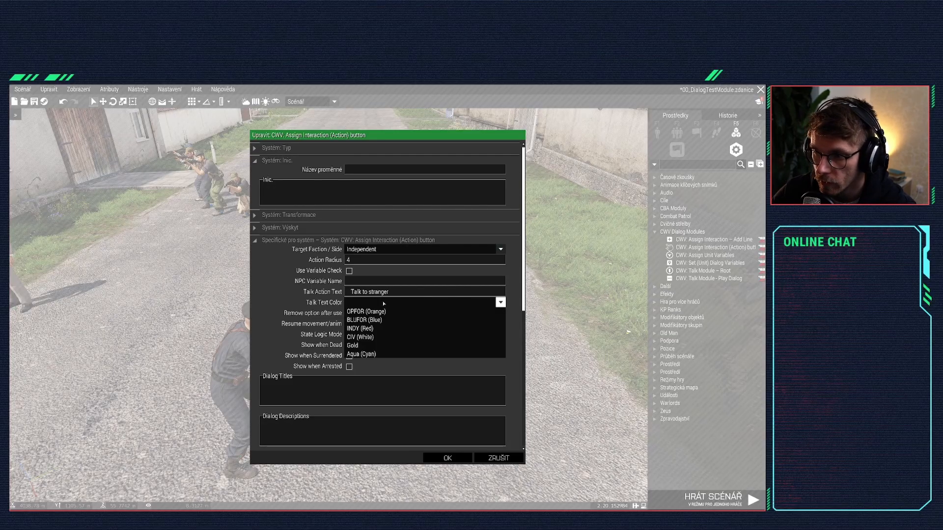
scroll(386, 310, down, 2)
scroll(393, 322, up, 1)
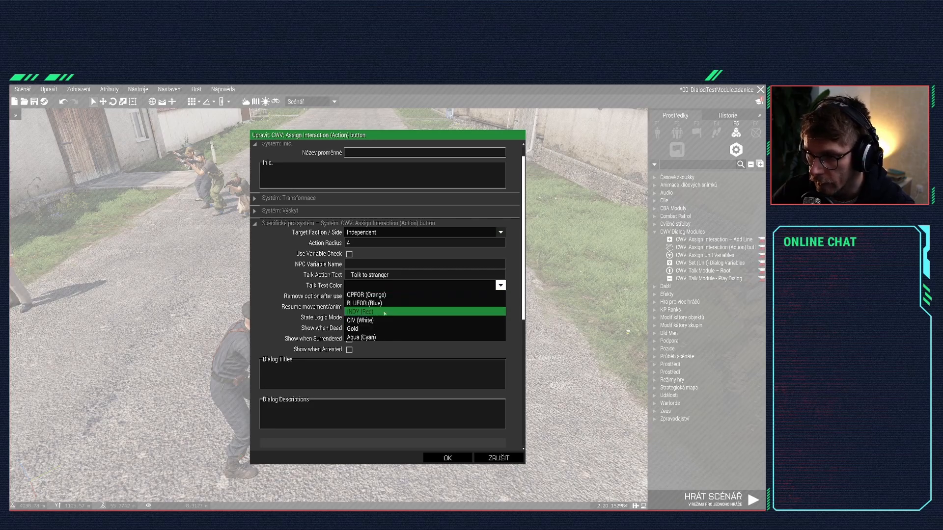
scroll(387, 304, down, 2)
scroll(390, 302, up, 2)
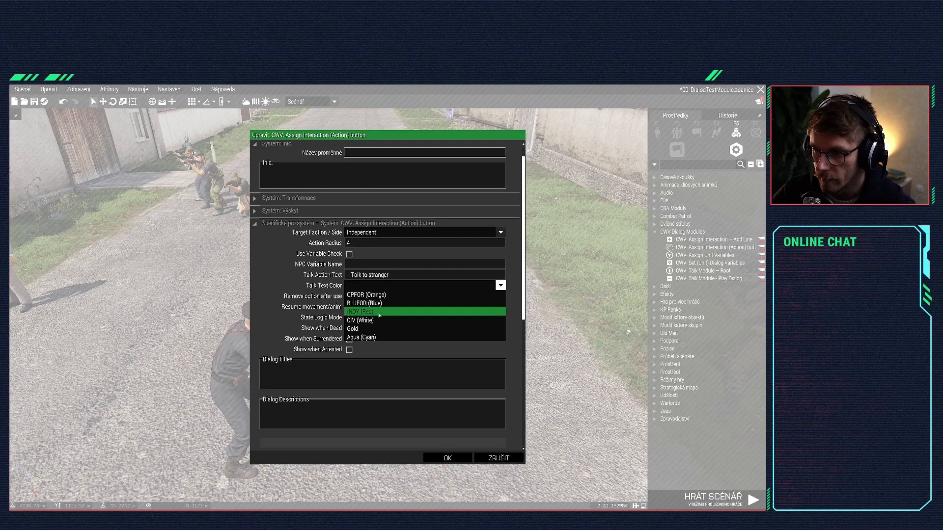
click(383, 303)
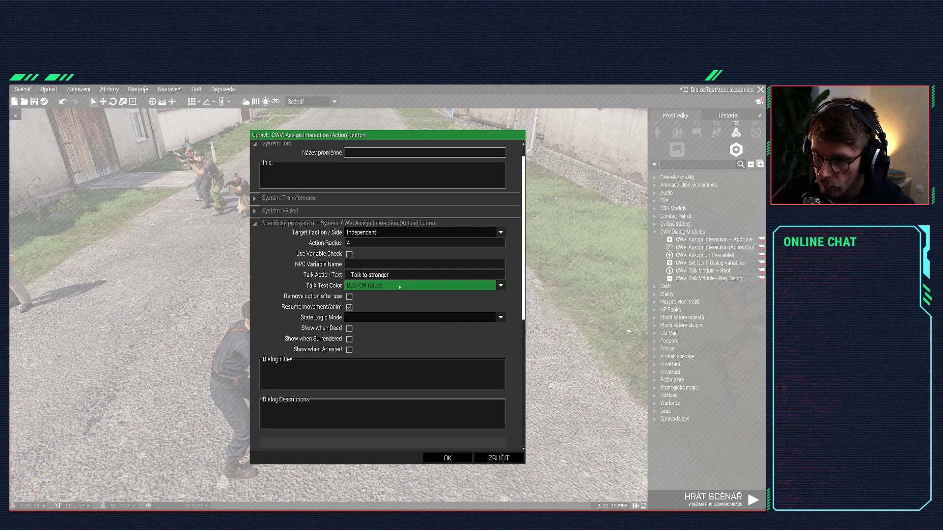
Step: Enter a first line in Dialog Titles: "Hello" followed by the character's name and a semicolon, ending with a line break
scroll(357, 320, down, 3)
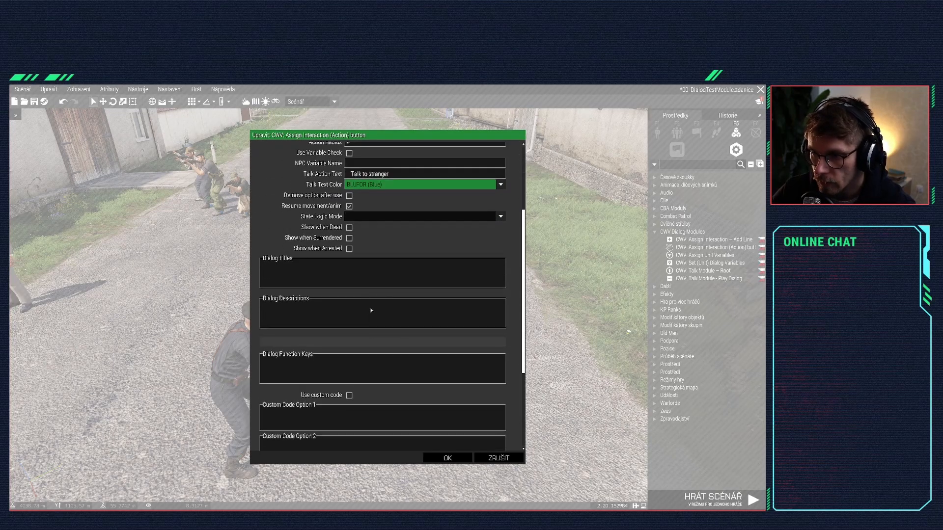
scroll(363, 304, up, 1)
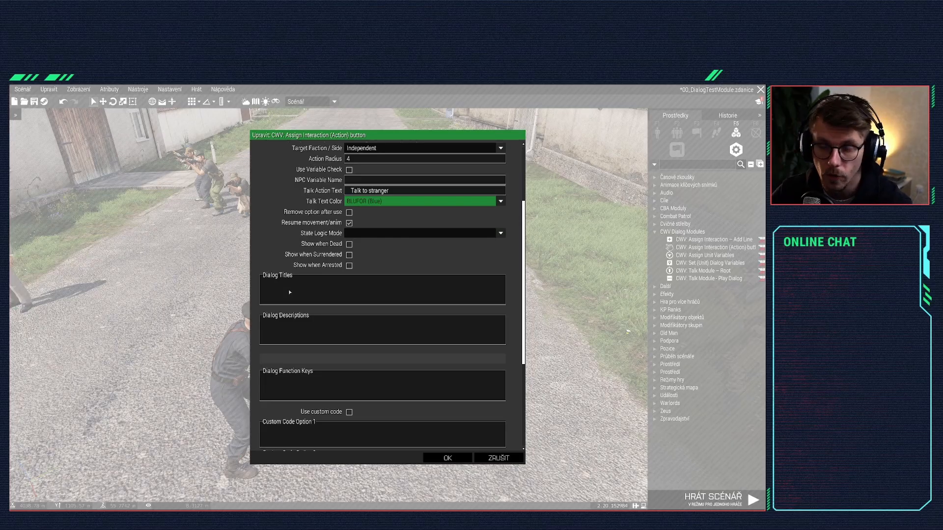
click(309, 326)
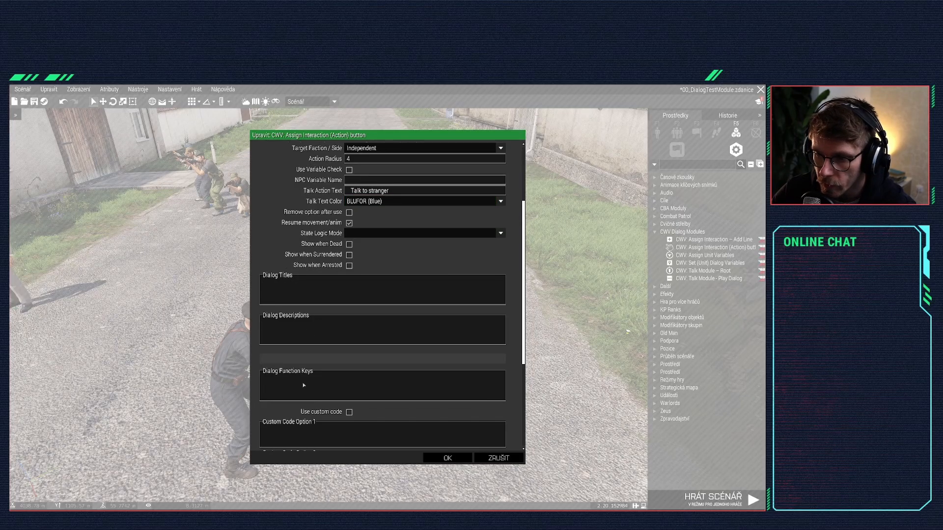
scroll(312, 363, down, 7)
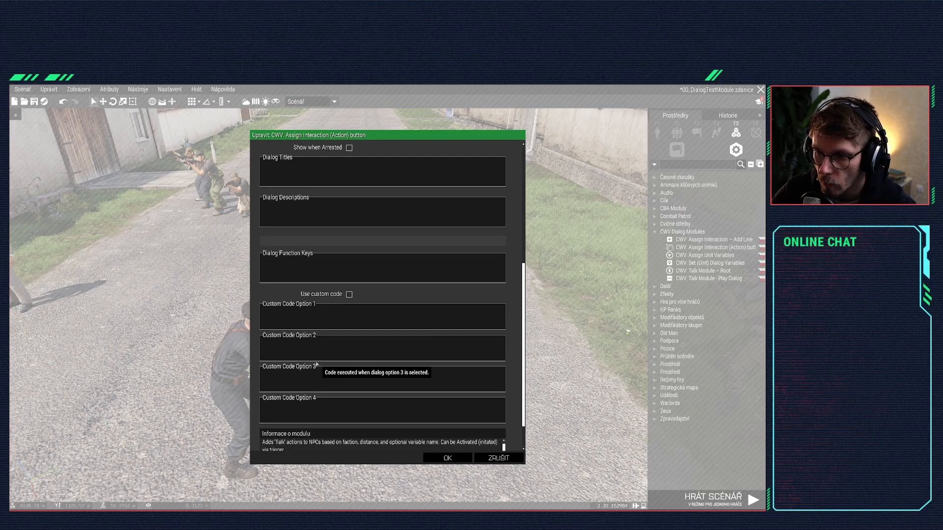
scroll(313, 327, up, 6)
click(302, 271)
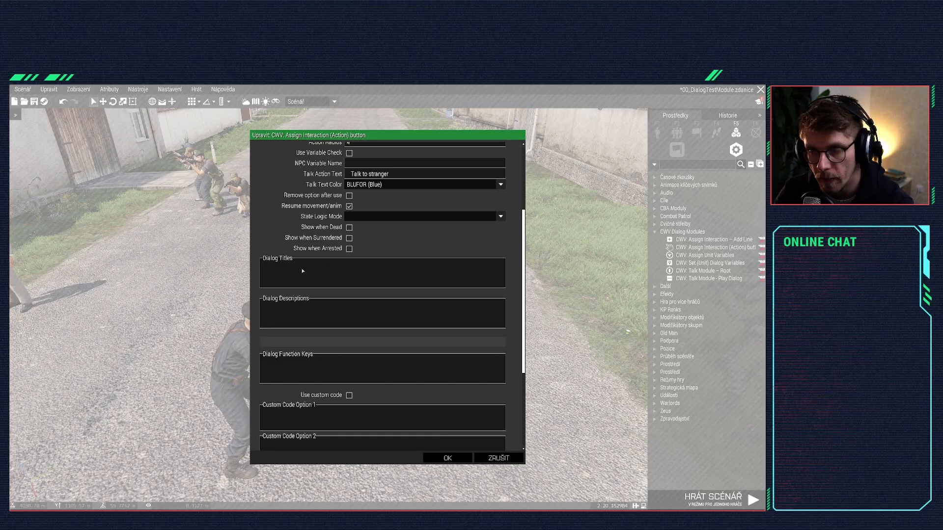
text(Hello St)
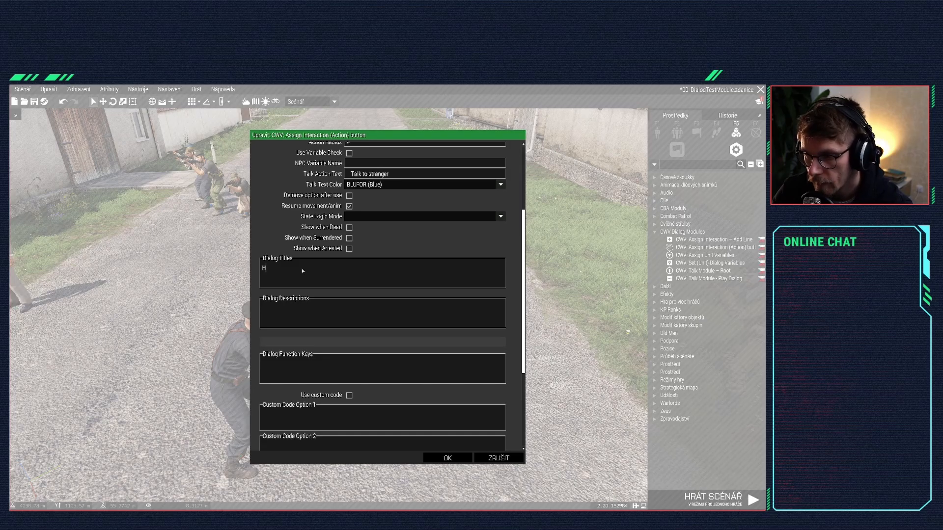
text(u)
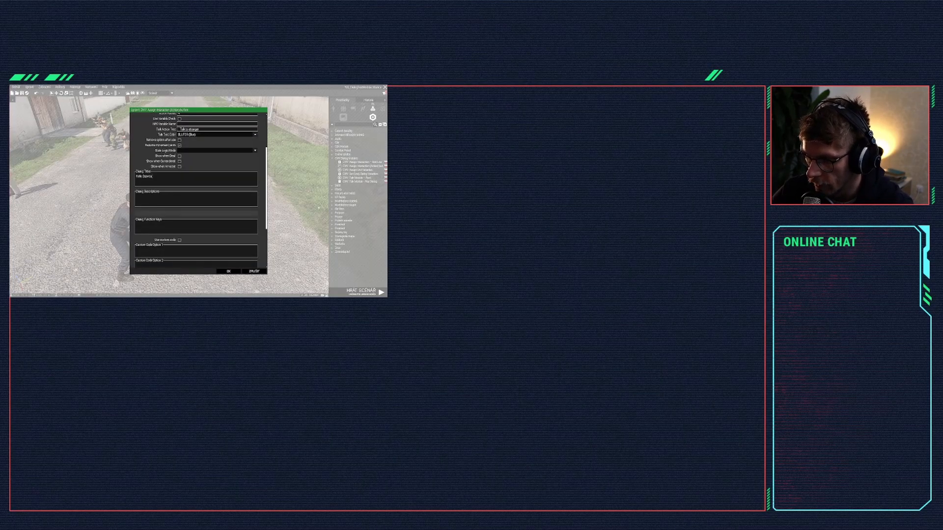
text(;)
key(Return)
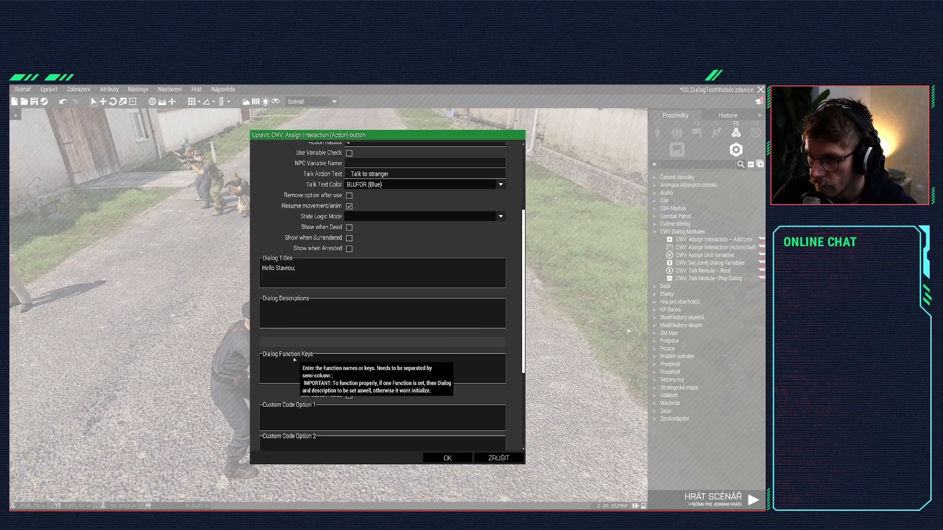
Step: Add a second line to Dialog Titles reading "Get me mission briefing;"
click(278, 279)
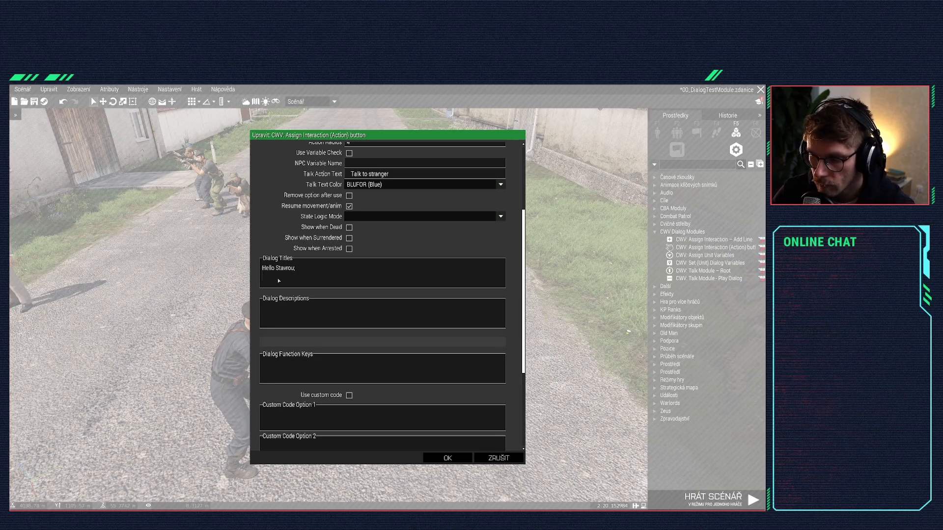
text(Get)
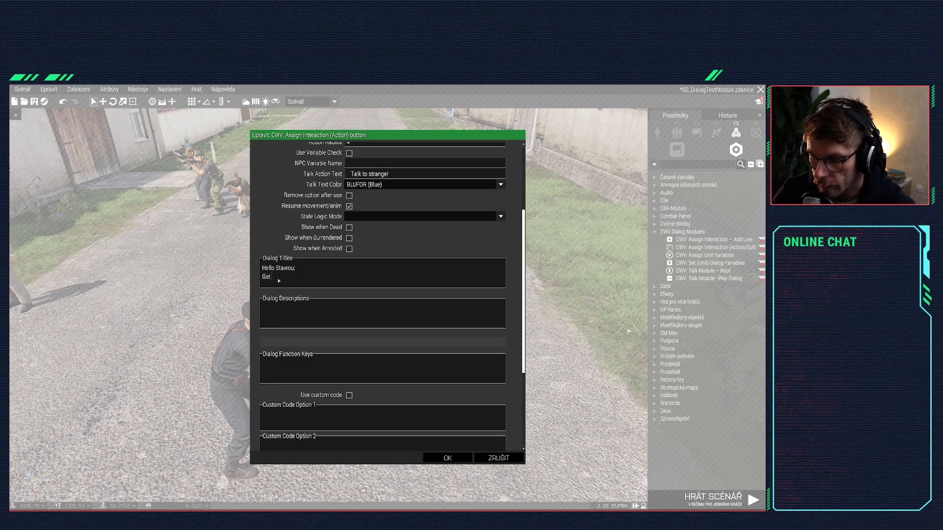
text( me missio)
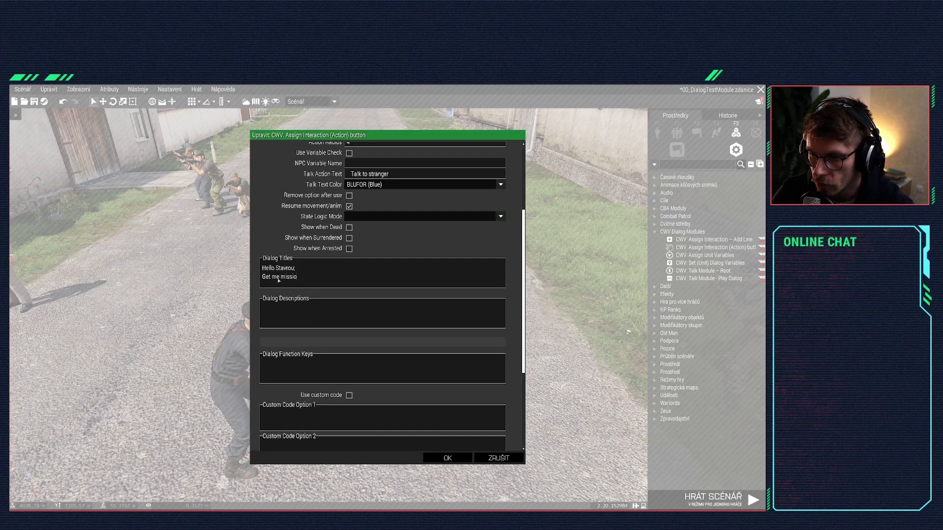
text(n briefing;)
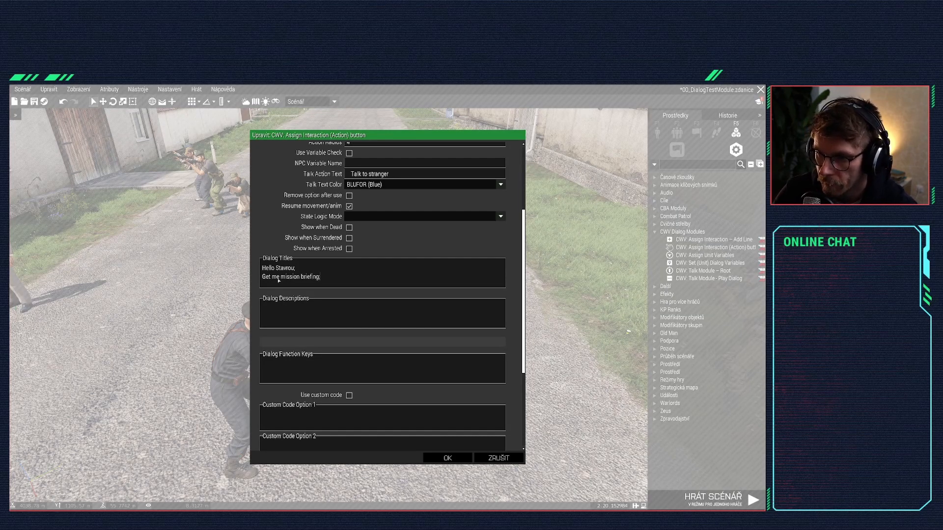
Step: Enter a first line in Dialog Descriptions: "Greet the rebel leader" followed by the character's name and a semicolon
click(295, 310)
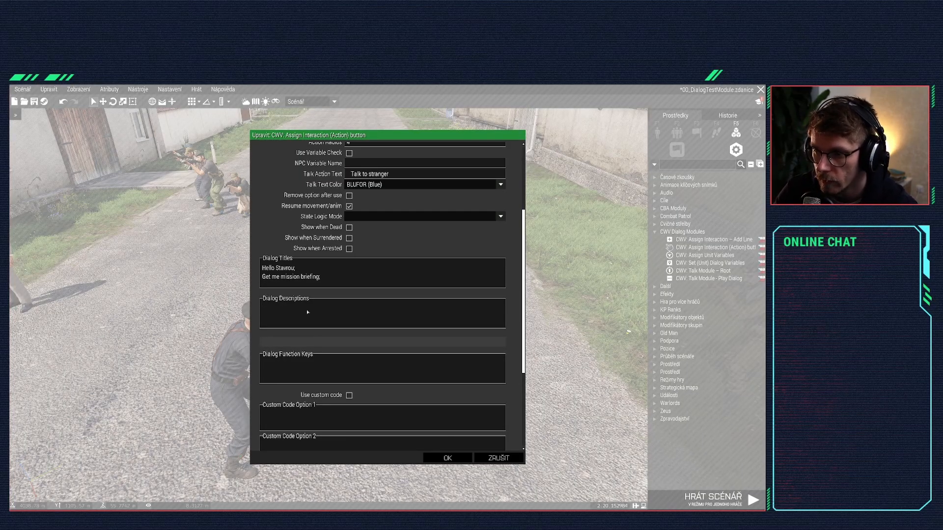
text(Gree)
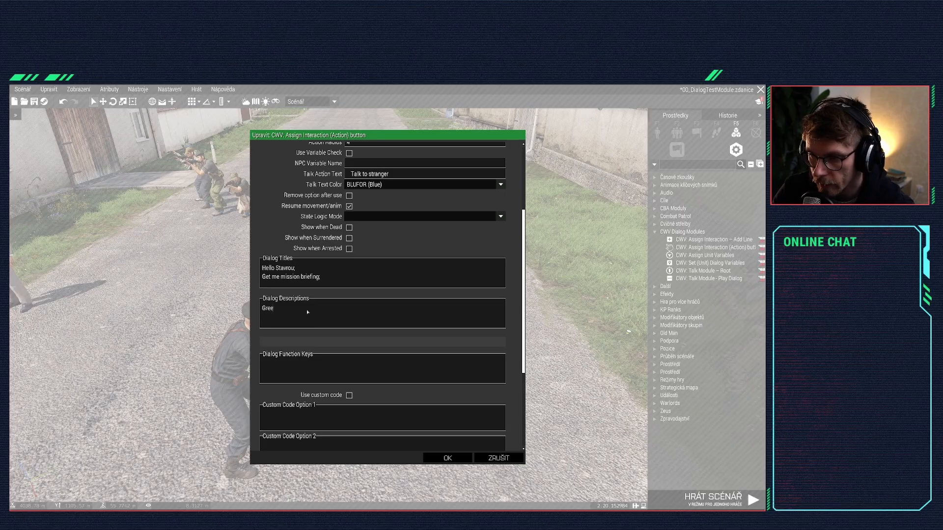
text(t the re)
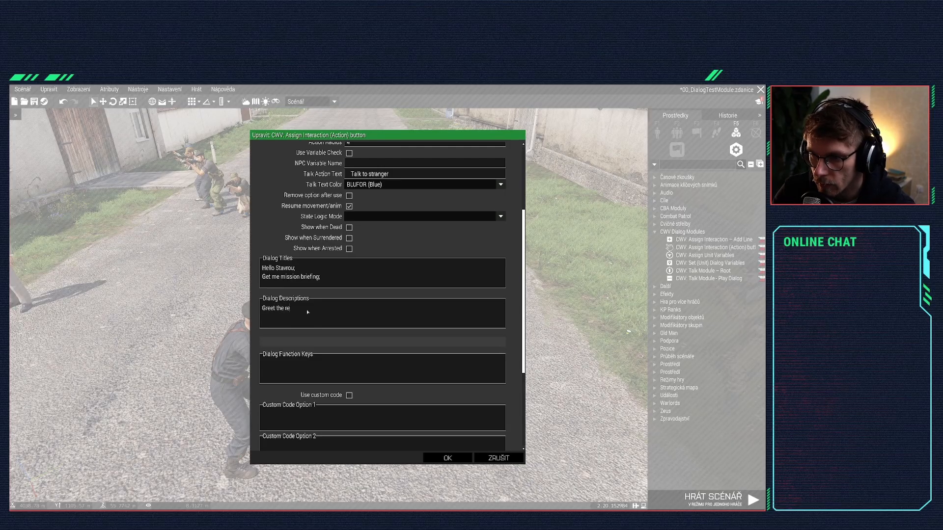
text(bel leader S)
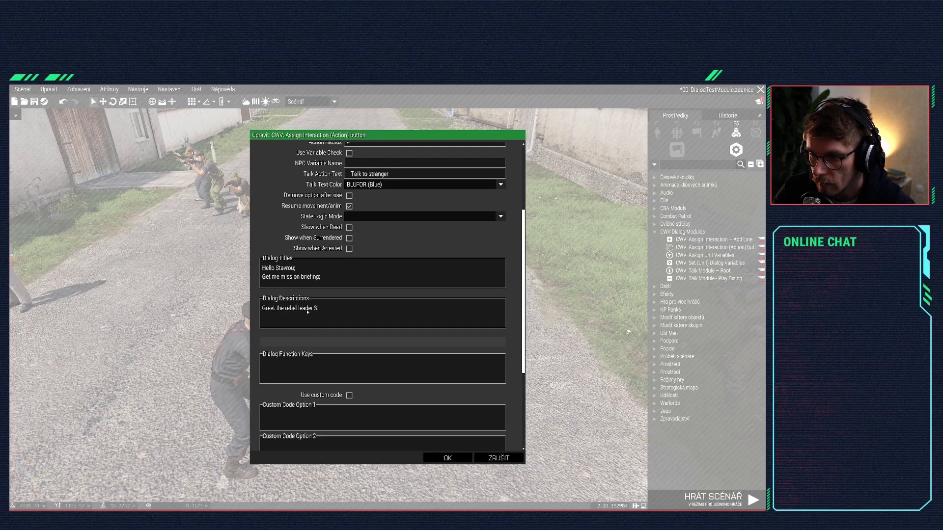
text(tavrou;)
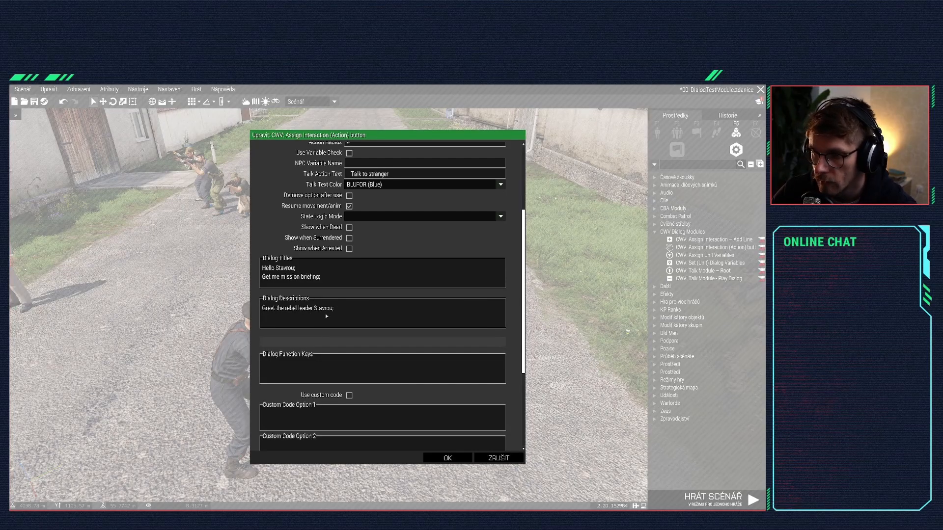
Step: Add a second line to Dialog Descriptions reading "Initiate the briefing for the upcoming mission;"
key(Return)
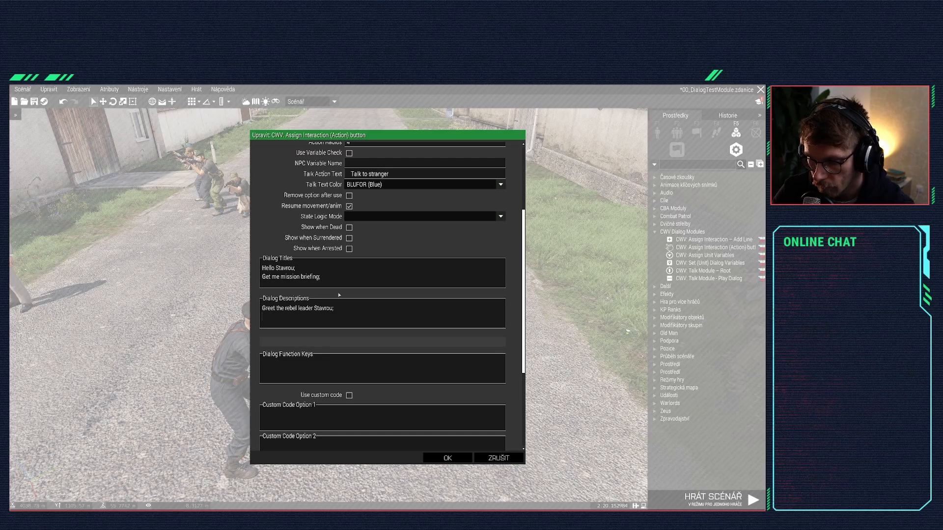
text(In)
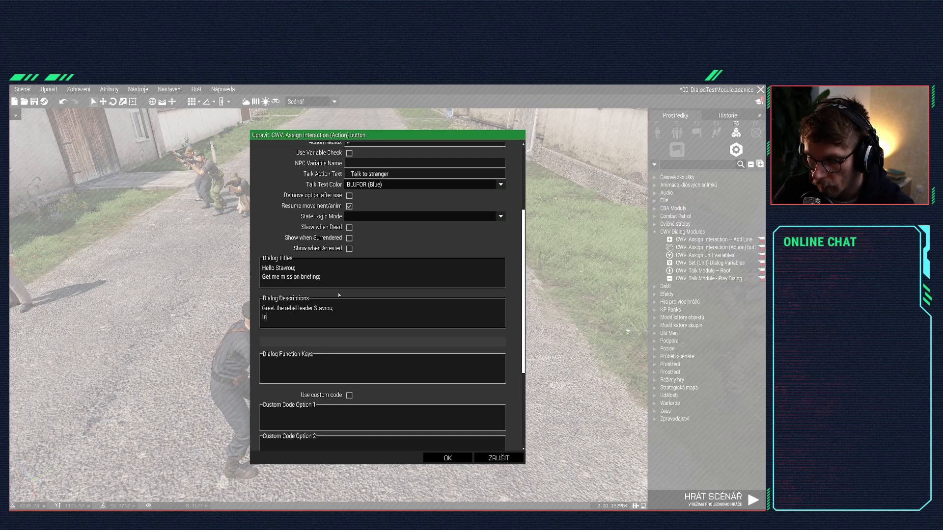
text(itiate the br)
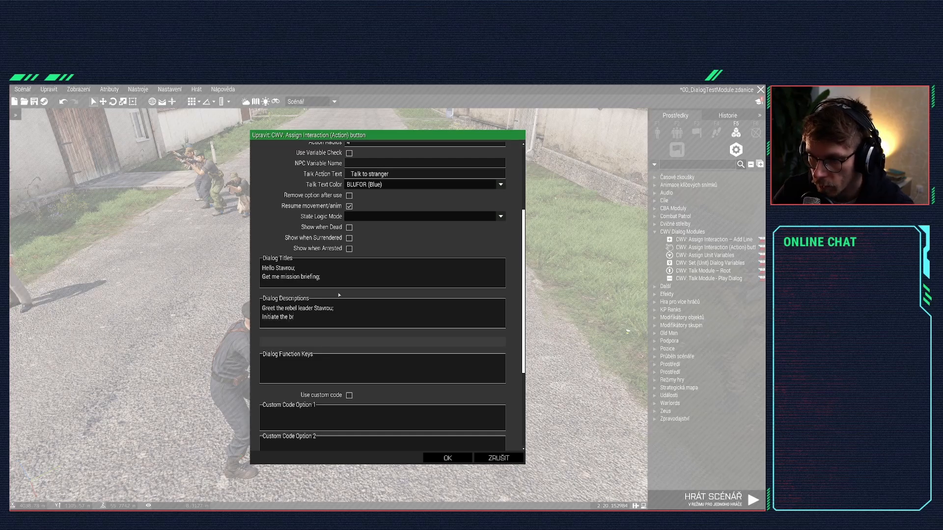
text(iefing for the u)
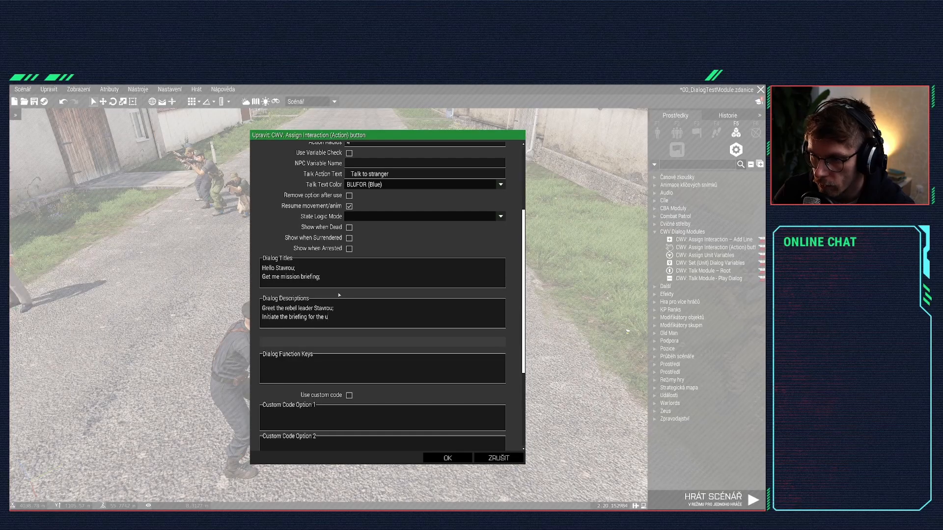
text(pcoming)
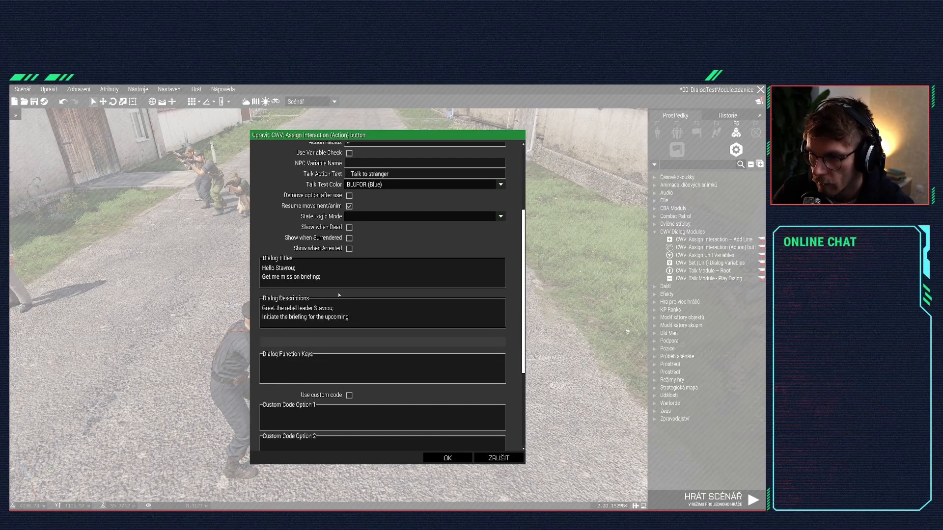
text( mission;)
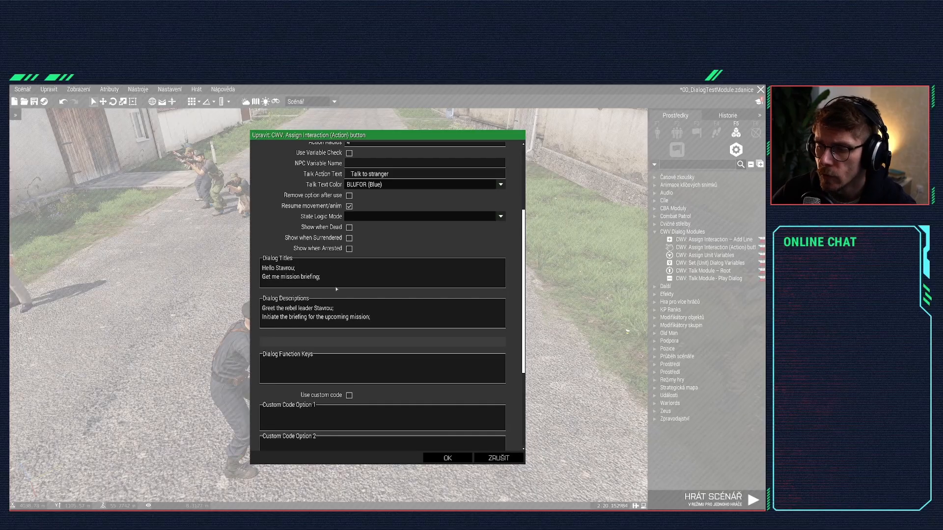
Step: Enter the function name "cwv_fnc_GreetingDialog" in Dialog Function Keys
scroll(351, 258, down, 2)
scroll(350, 258, down, 1)
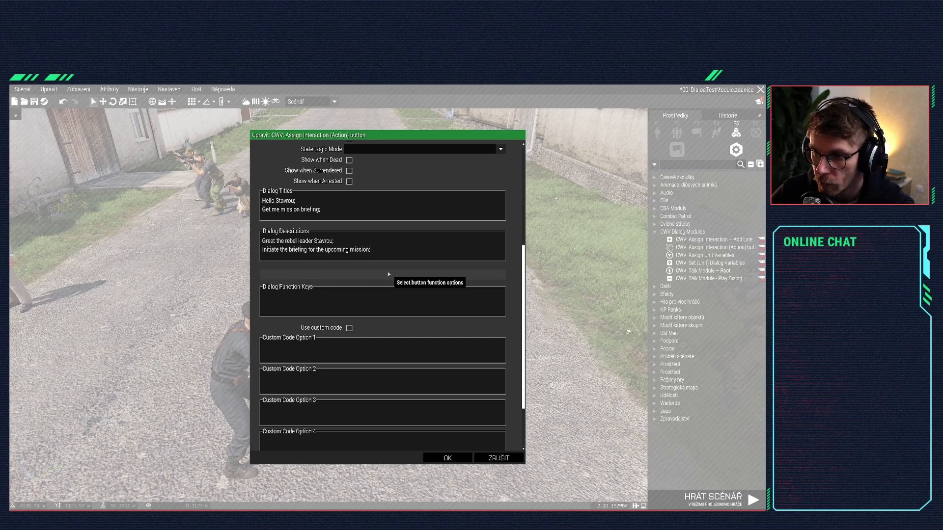
scroll(344, 299, down, 2)
scroll(402, 319, up, 1)
scroll(387, 332, down, 1)
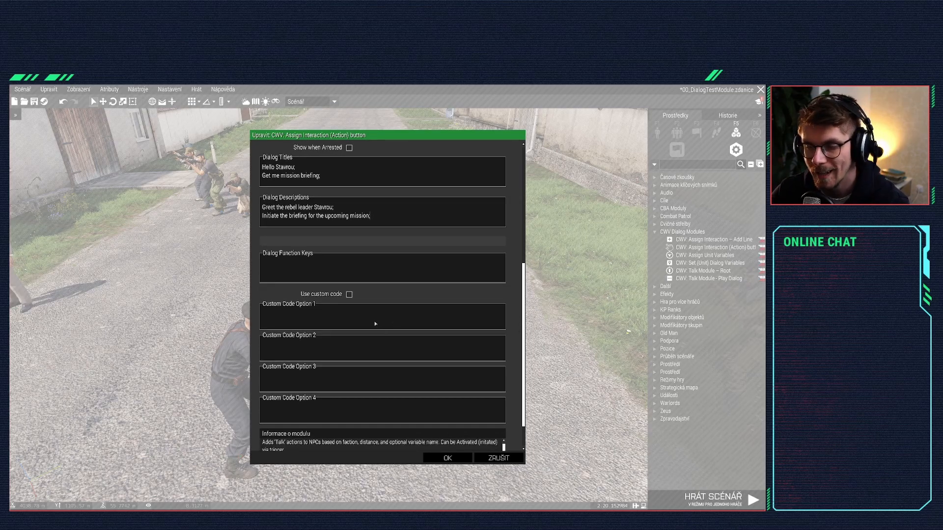
mouse_move(288, 256)
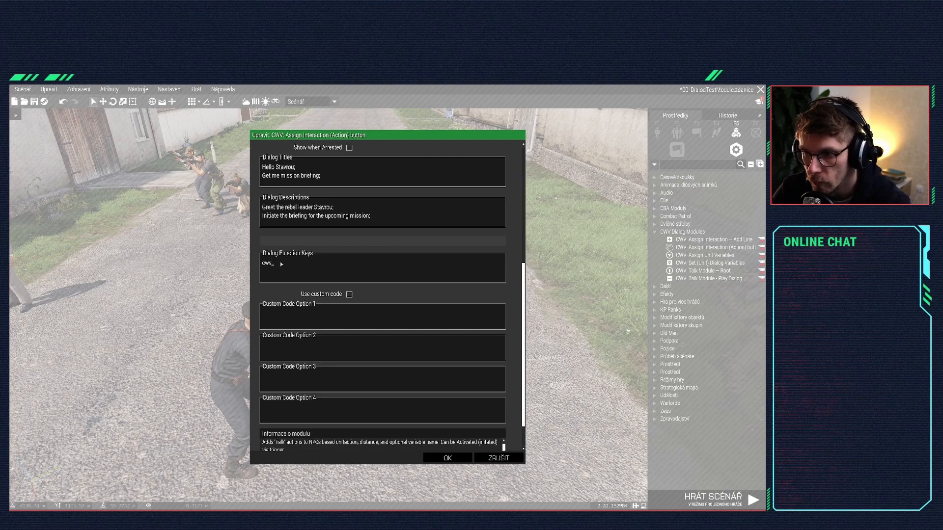
text(fnc)
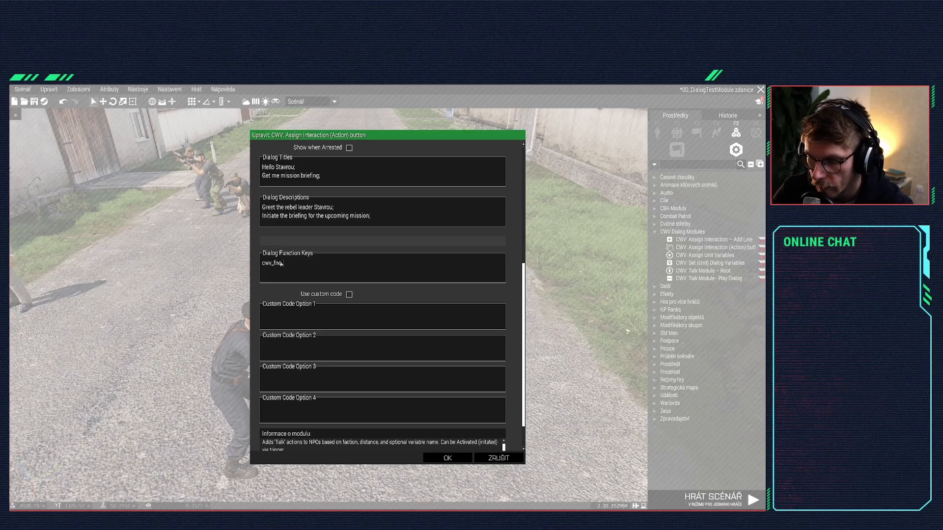
text(_MainD)
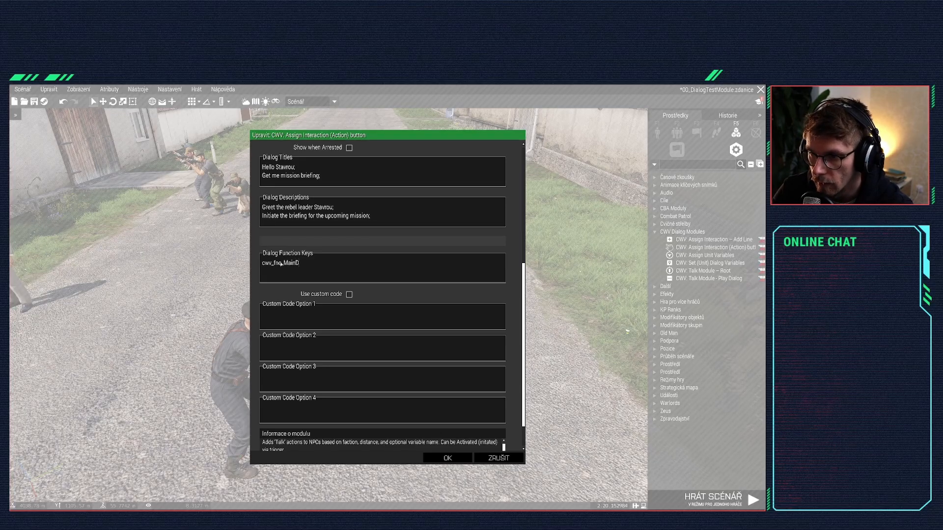
key(BackSpace)
key(BackSpace)
key(BackSpace)
key(BackSpace)
key(BackSpace)
text(Greet)
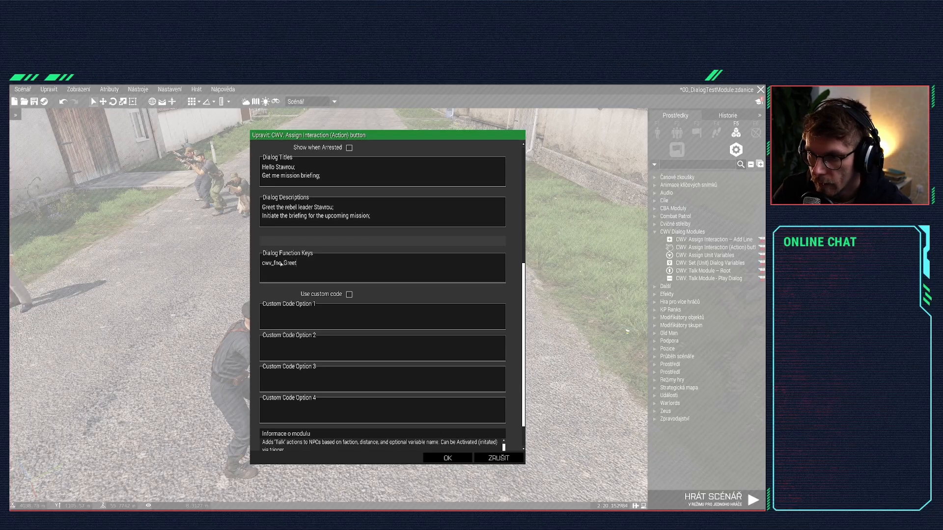
text(ing)
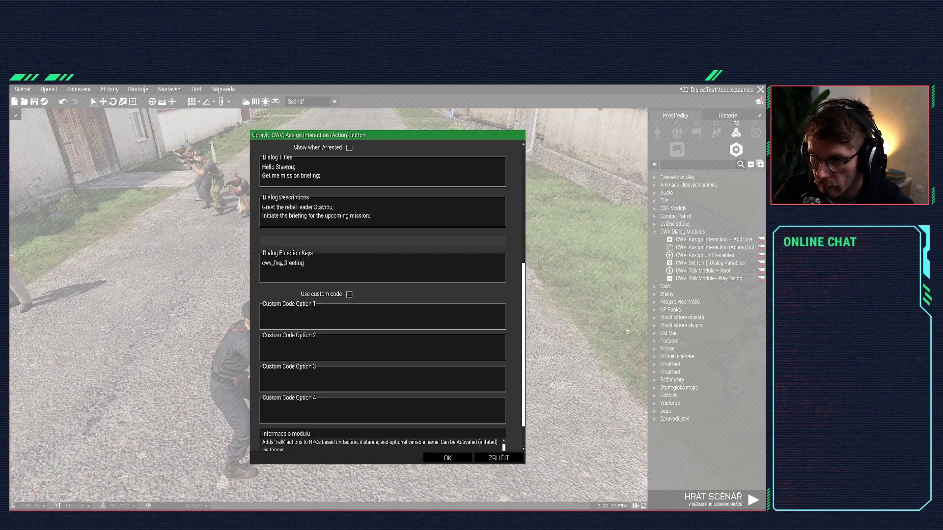
text(Dialog)
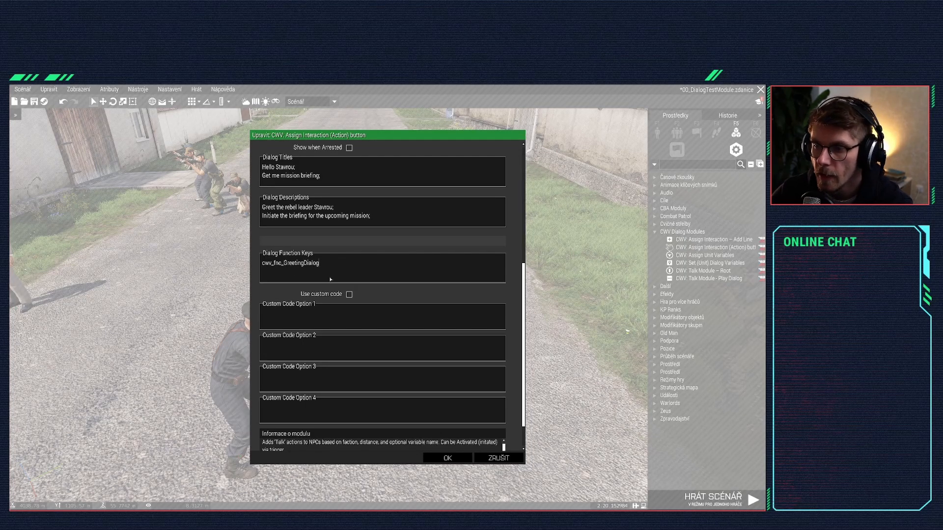
drag(325, 267, 260, 264)
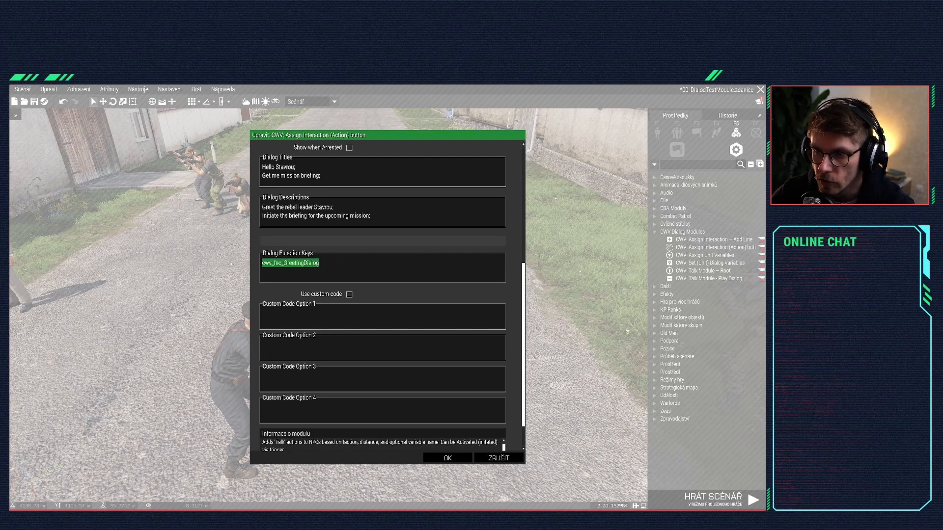
click(344, 271)
Step: Enable Use custom code for the module's dialog options
scroll(304, 271, up, 2)
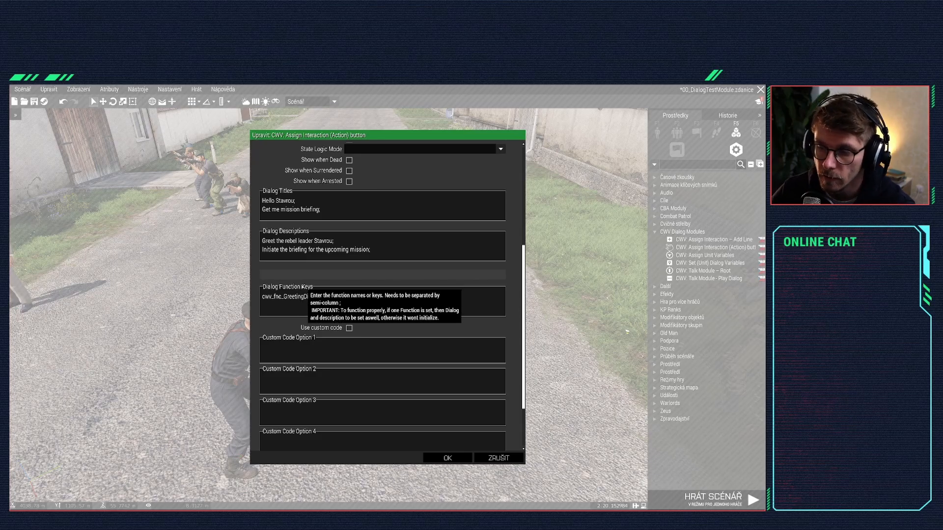
scroll(332, 282, down, 1)
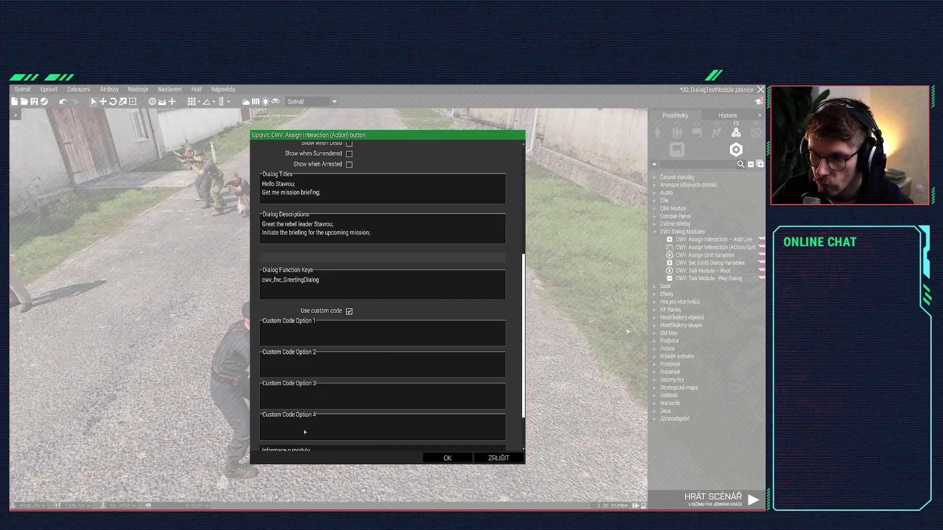
scroll(324, 352, up, 1)
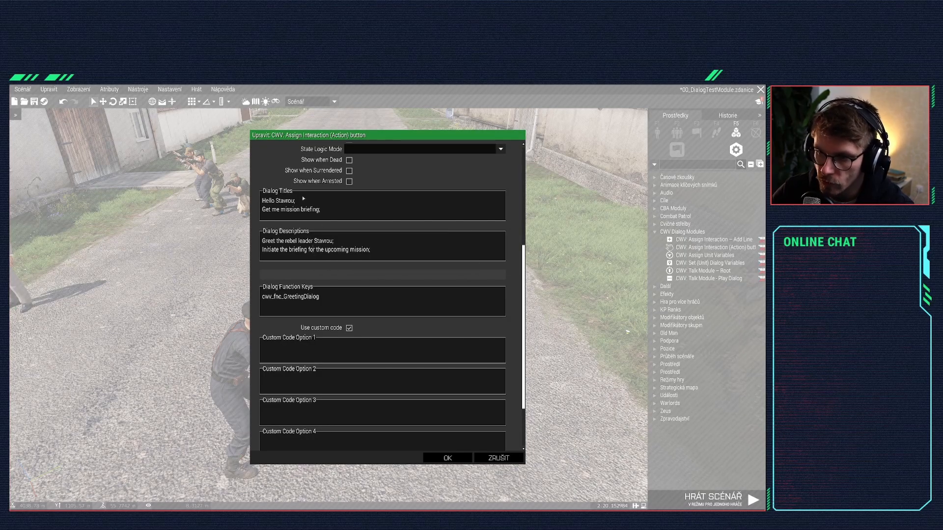
scroll(302, 195, down, 3)
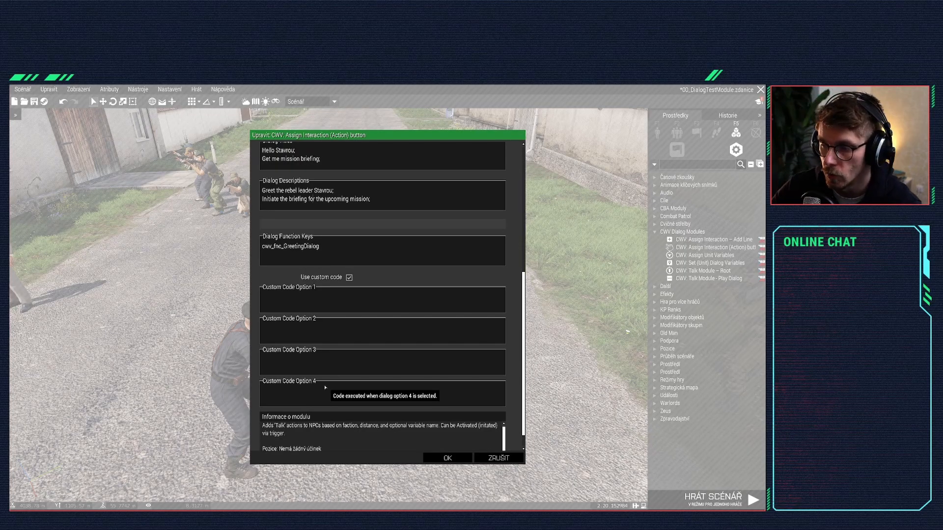
scroll(324, 387, up, 2)
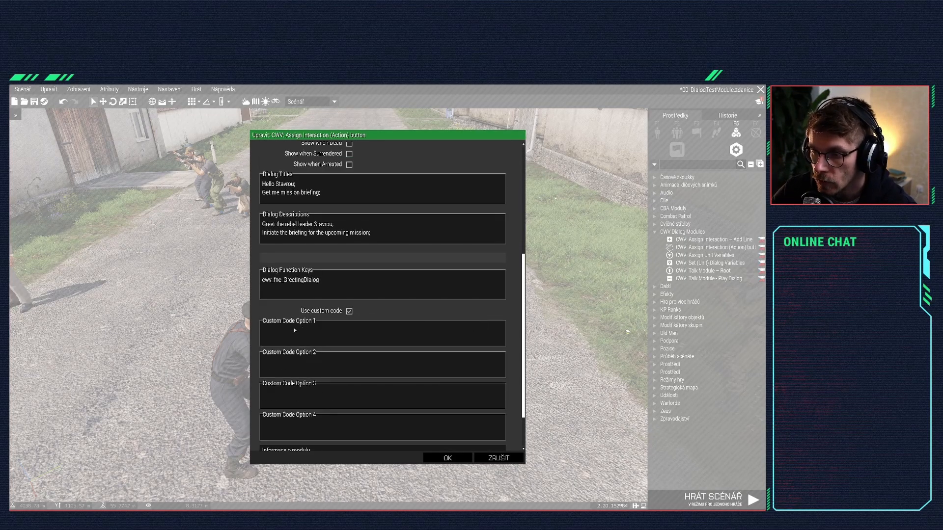
Step: Set Custom Code Option 1 to a hint command with the quoted text "Hello" followed by the character's name
scroll(301, 339, up, 1)
click(278, 355)
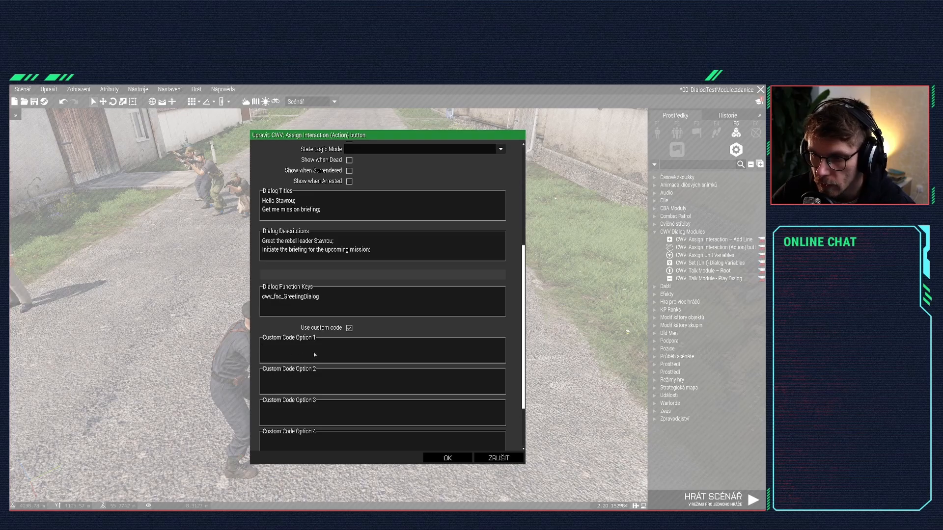
text(hint )
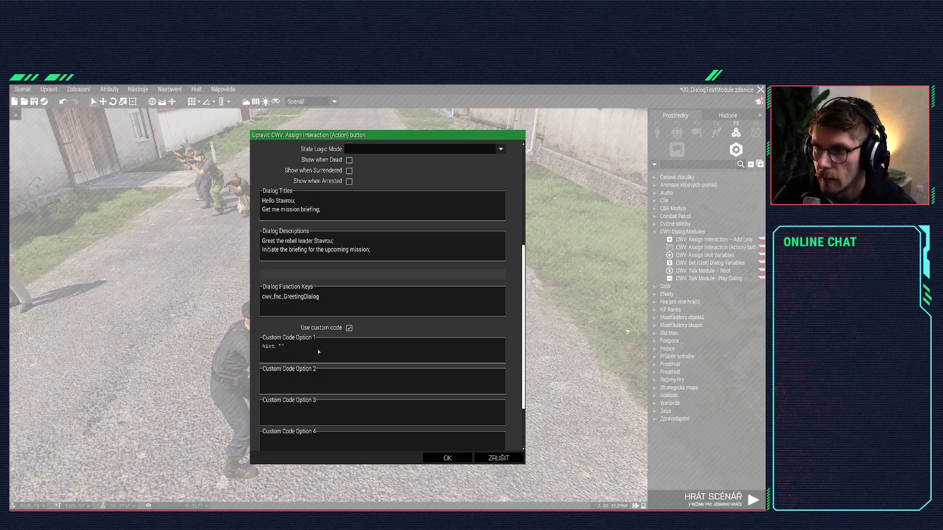
text("Hello Stavrou)
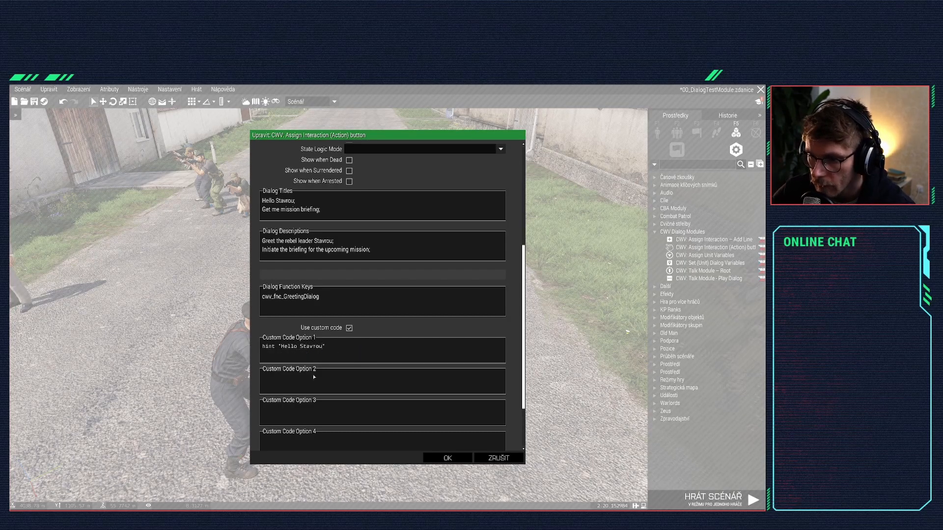
Step: Set Custom Code Option 2 to a hint saying the rebel leader will brief me in a second, and save the scenario
text(hint ")
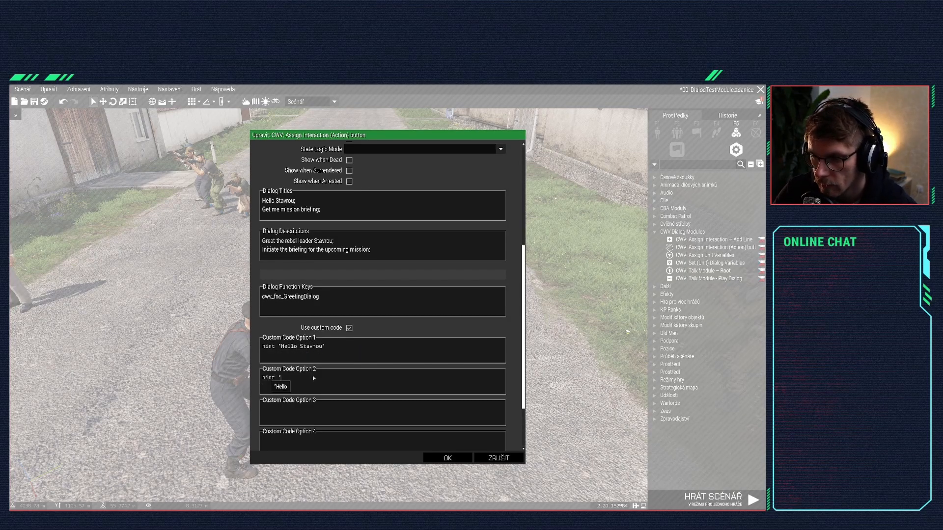
text(Stavrou wi)
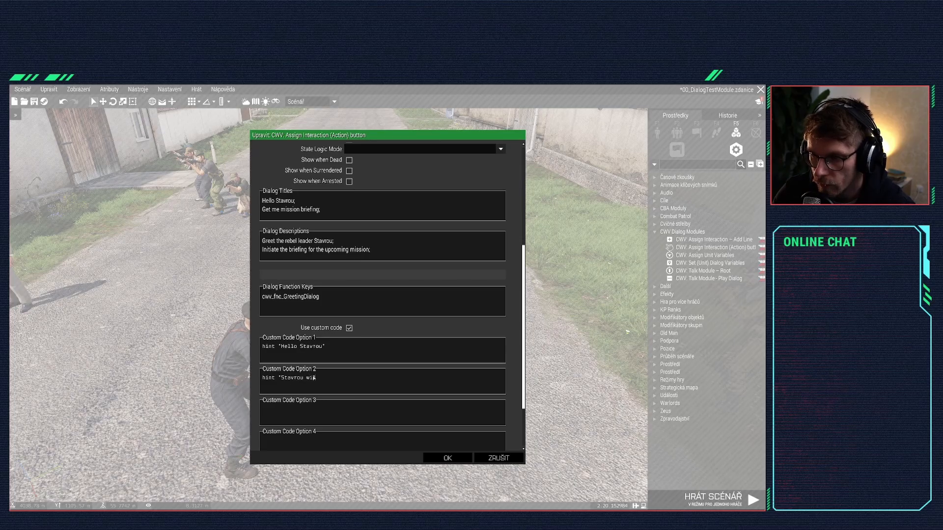
text(ll brief me in )
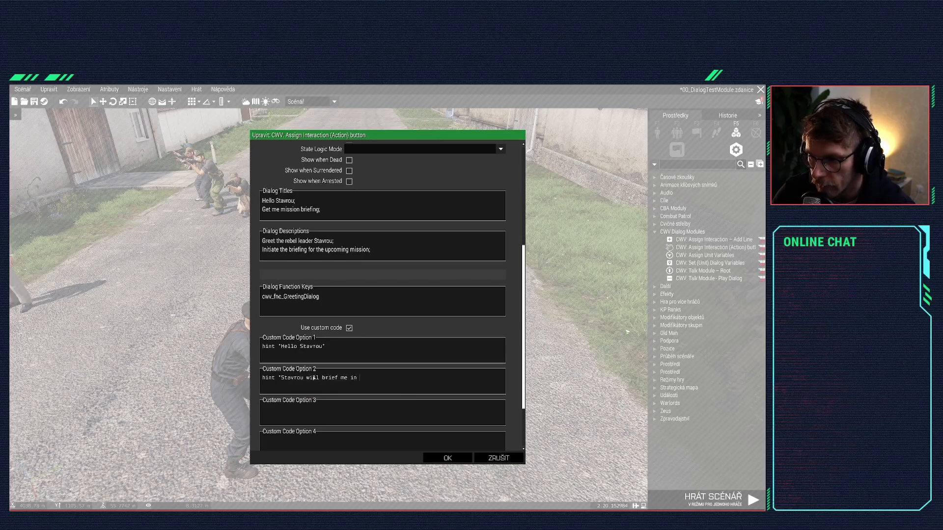
text(a second:)
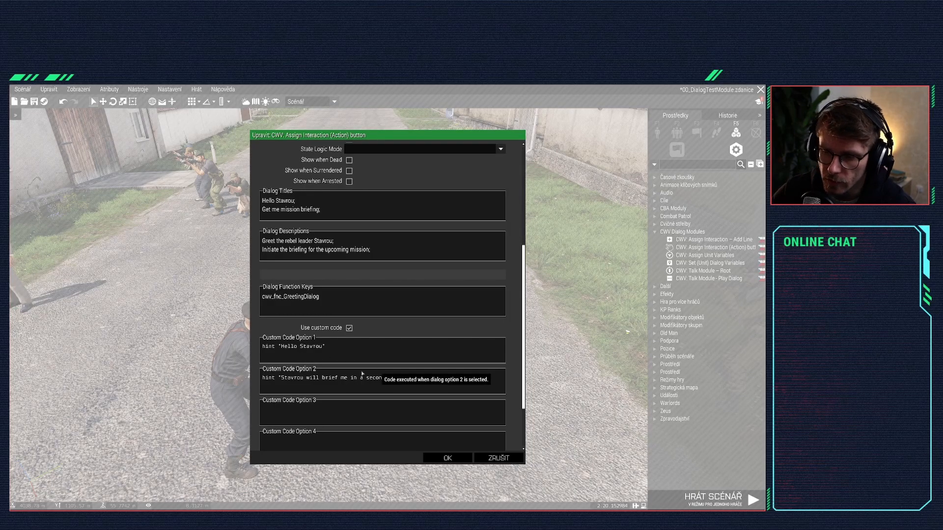
click(446, 457)
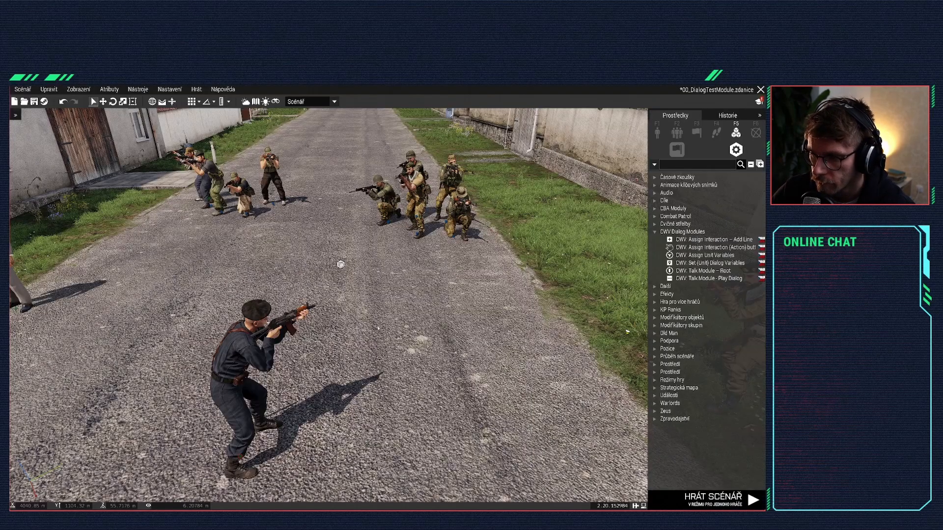
key(ctrl+s)
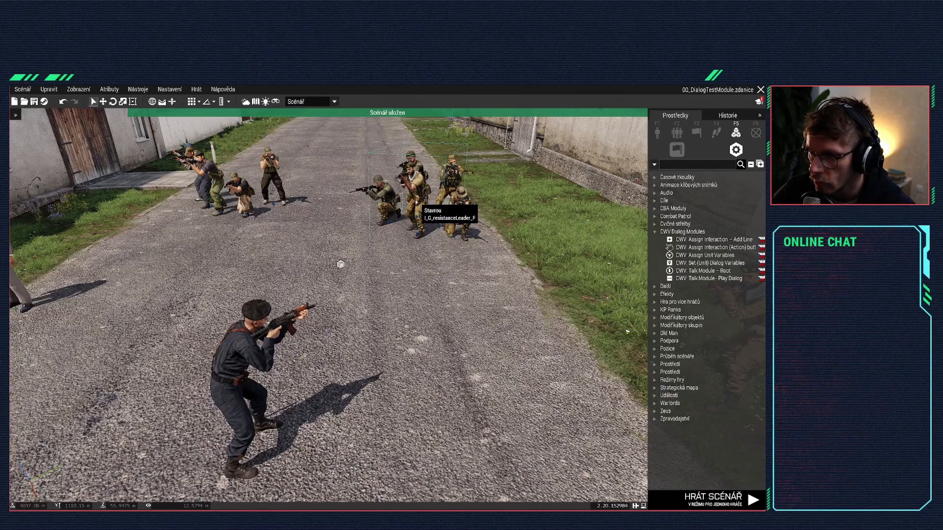
Step: Set the Assign Interaction module's Target Faction / Side to BLUFOR and save the scenario
double_click(340, 264)
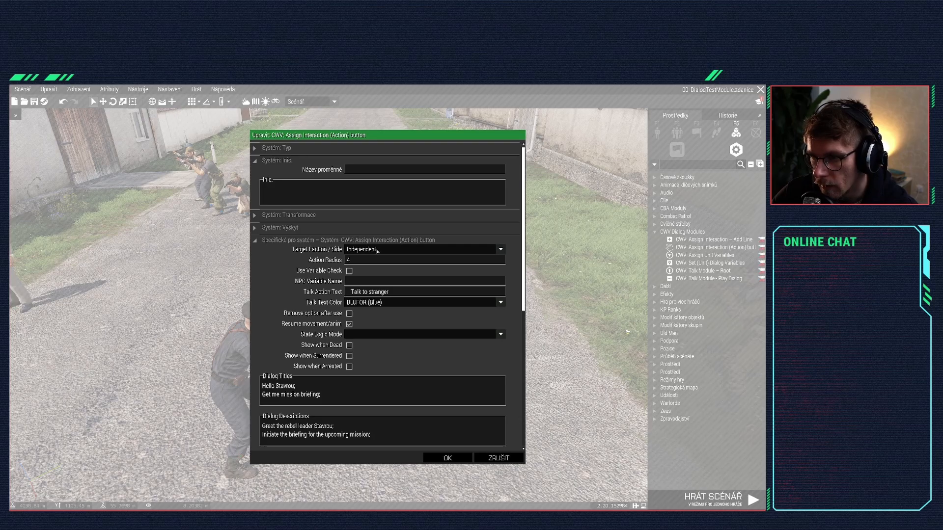
click(438, 454)
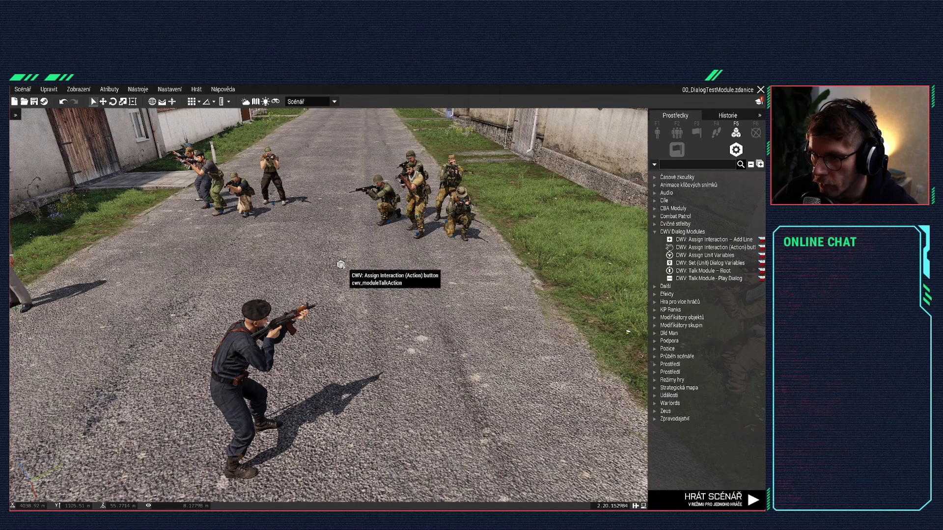
double_click(343, 267)
click(358, 249)
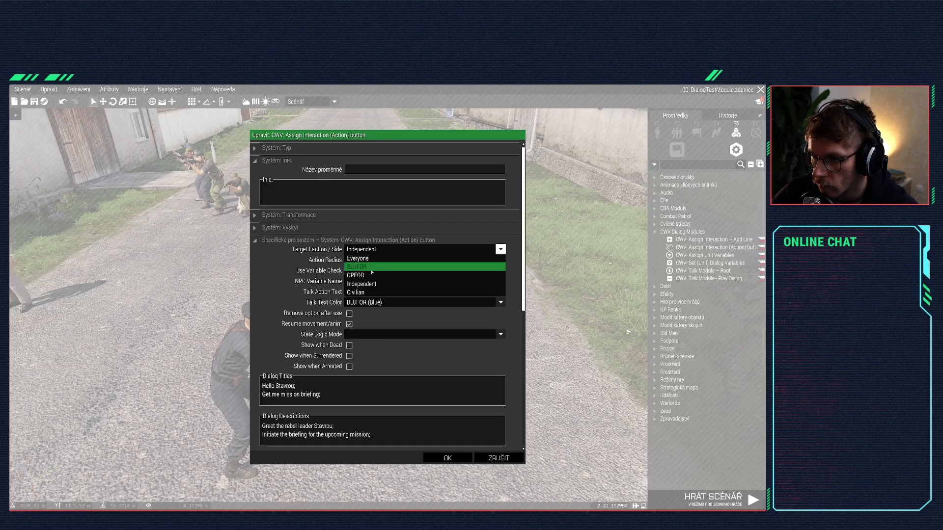
click(371, 268)
click(444, 457)
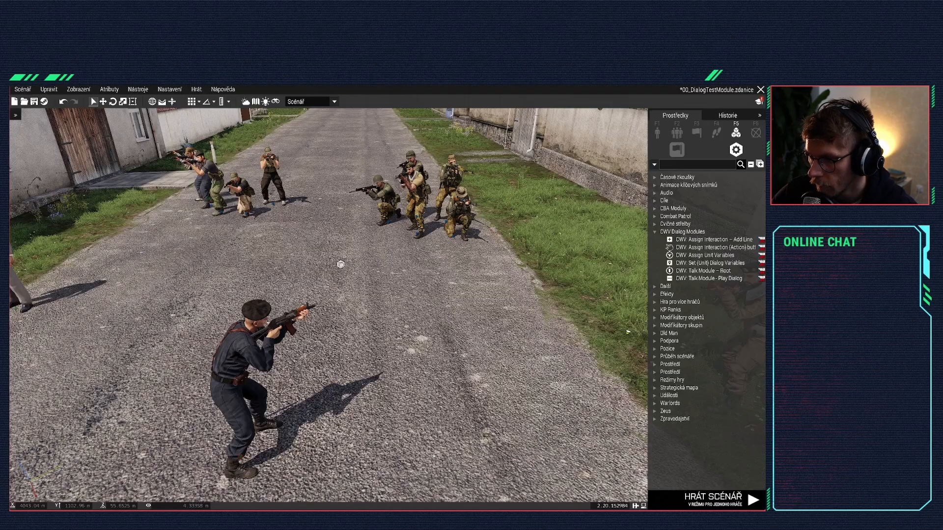
key(ctrl+s)
Step: Play the scenario, talk to the rebel leader and test the greeting response, and return to the editor
click(715, 499)
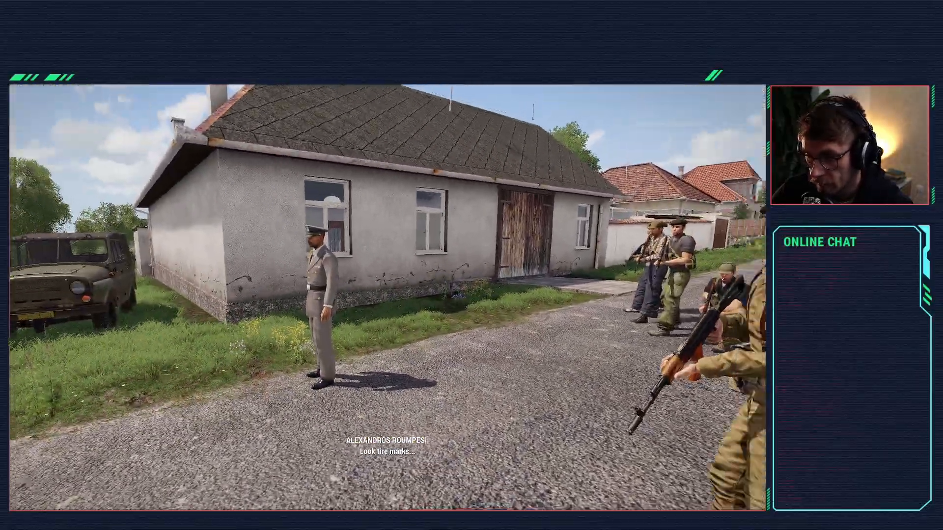
key(w)
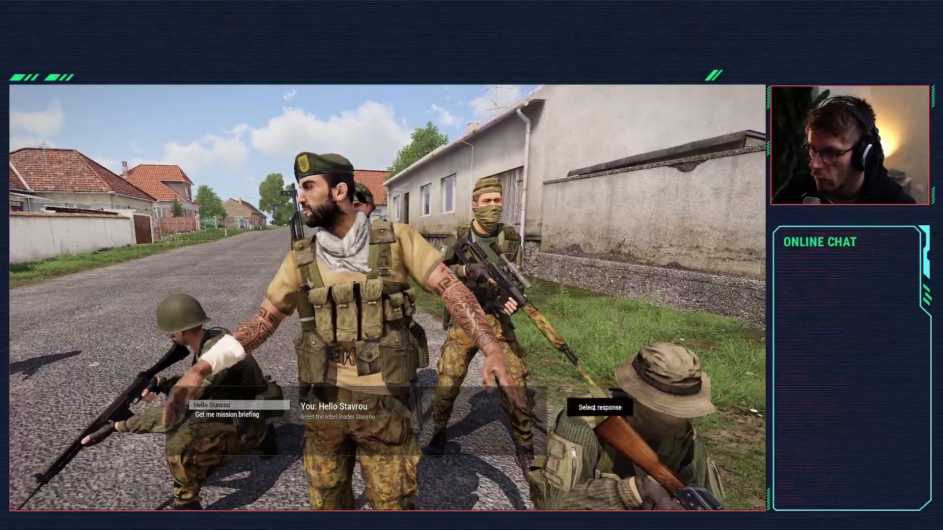
key(s)
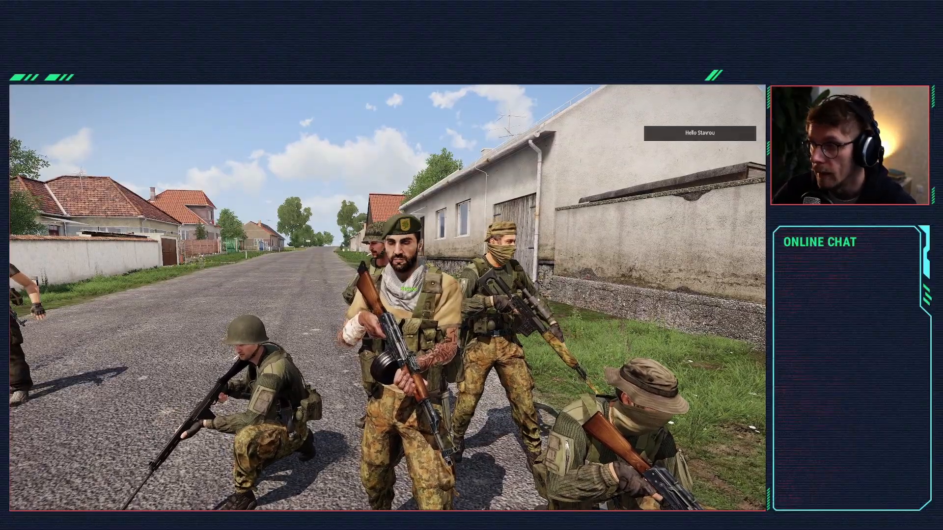
key(Escape)
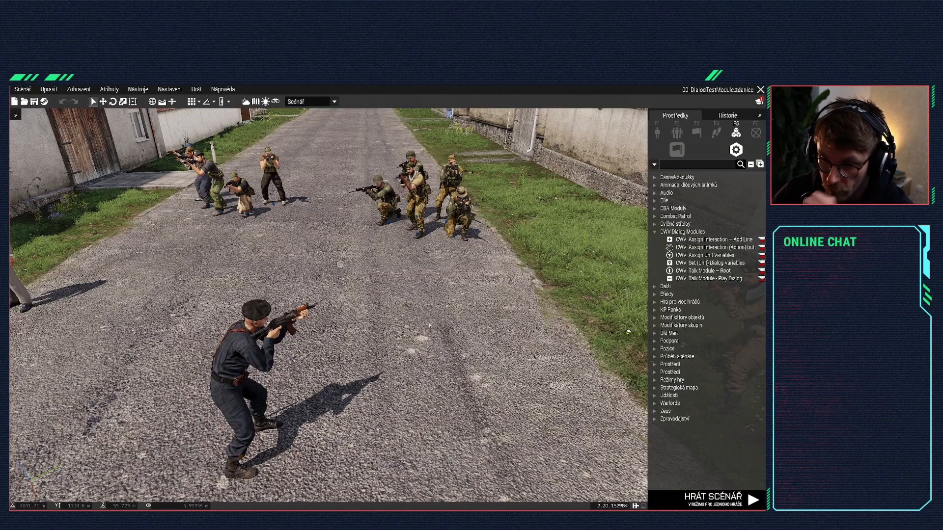
Step: Examine the Assign Unit Variables module beside the veteran officer and save the scenario
key(a)
key(s)
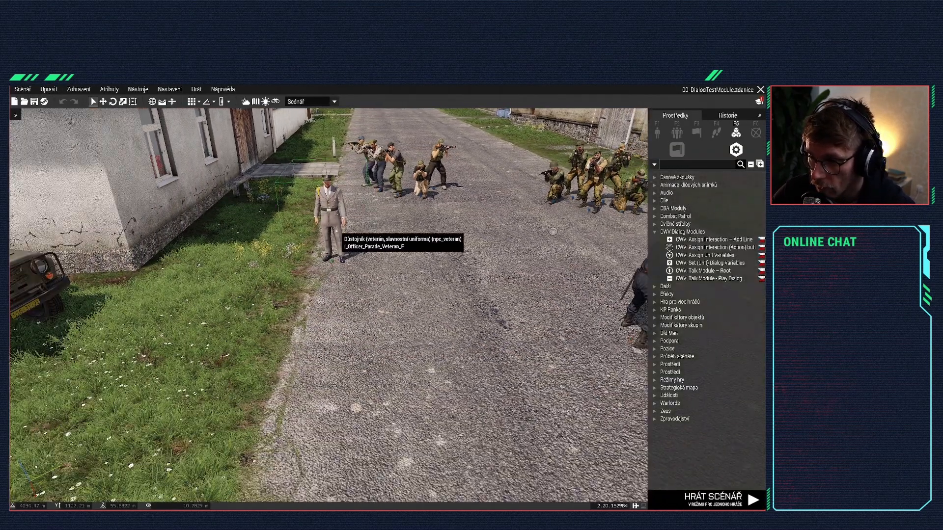
key(q)
double_click(327, 360)
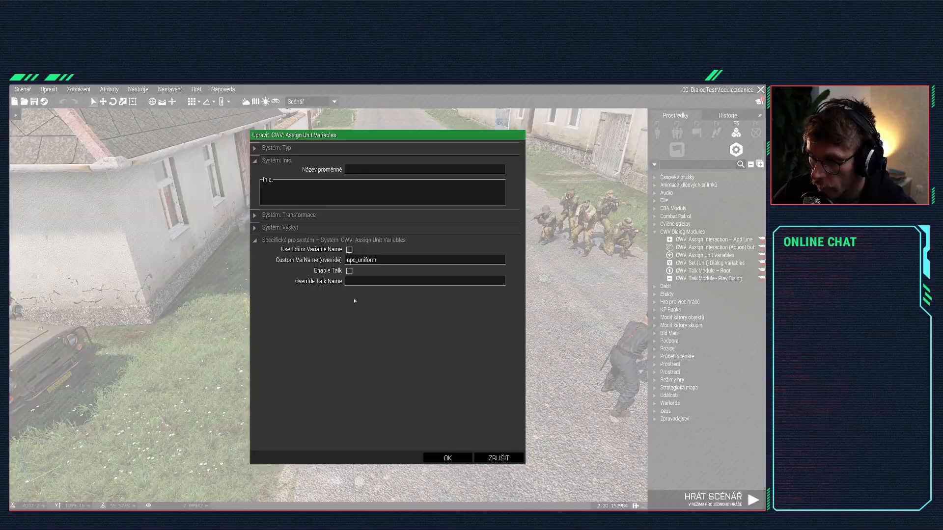
click(448, 457)
key(s)
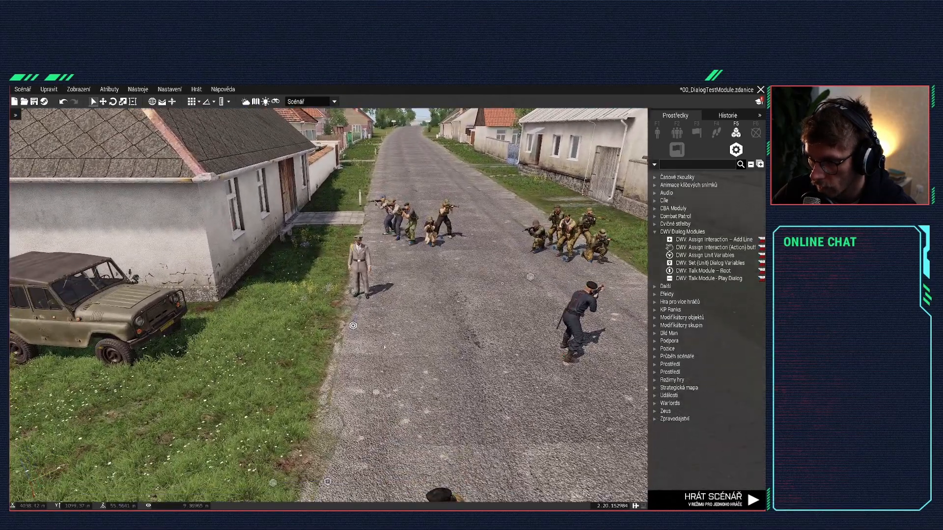
key(s)
right_drag(369, 320, 408, 308)
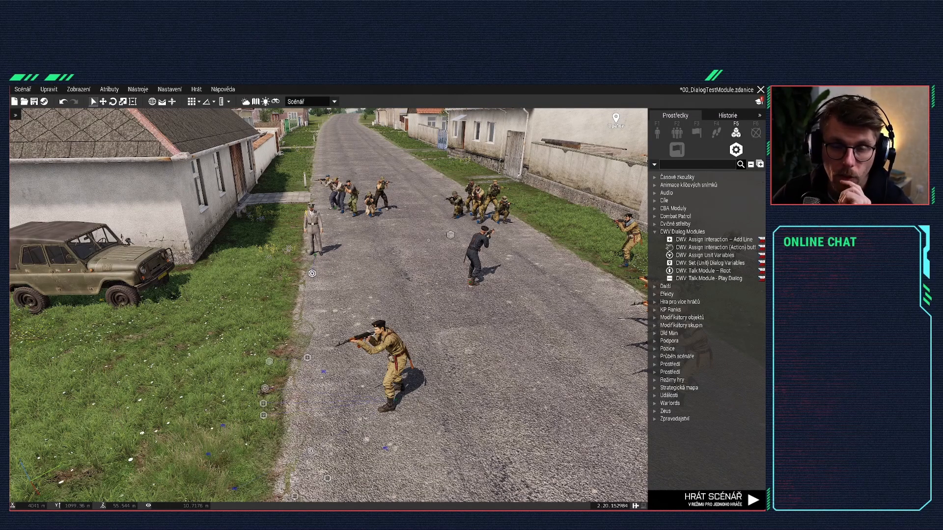
key(ctrl+s)
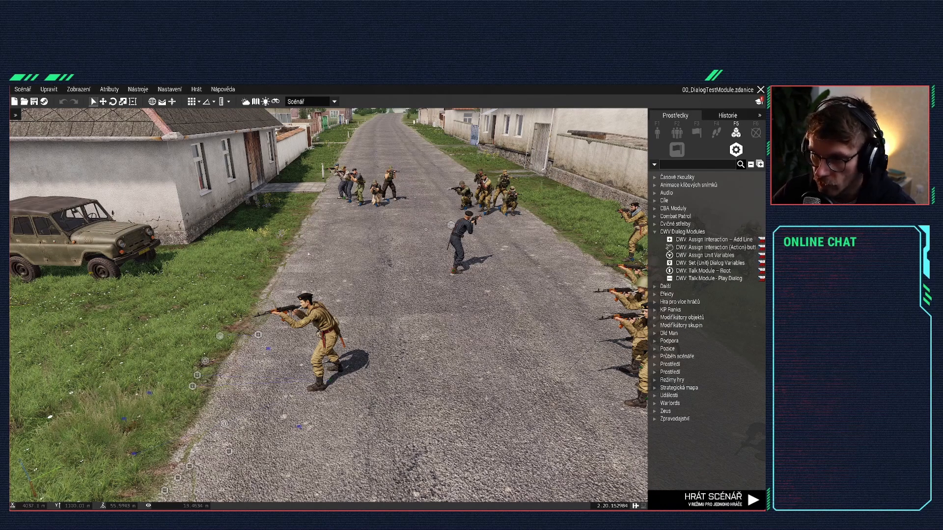
Step: Check the settings and synchronization of the Assign Unit Variables module near the civilian in the blue shirt
key(w)
key(s)
mouse_move(426, 283)
right_down()
mouse_move(439, 279)
mouse_move(433, 267)
right_up()
key(s)
key(w)
key(d)
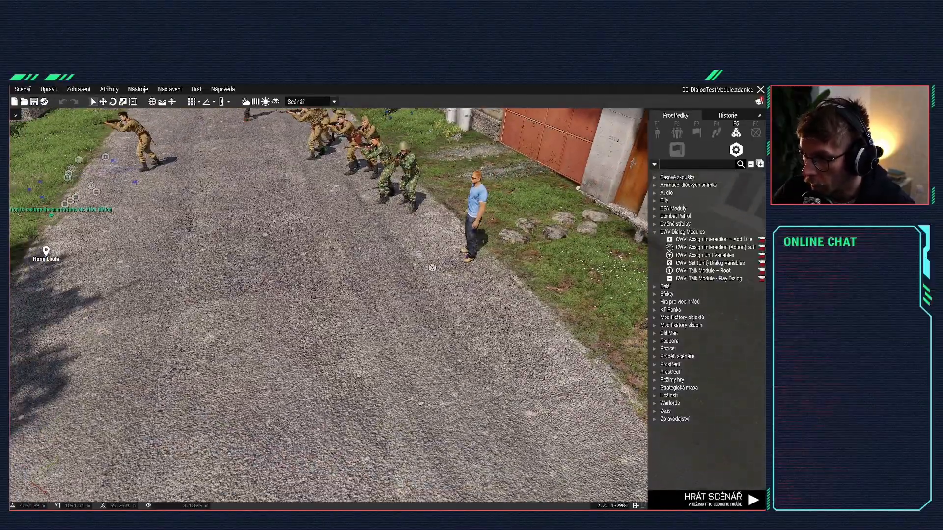
double_click(432, 266)
click(452, 457)
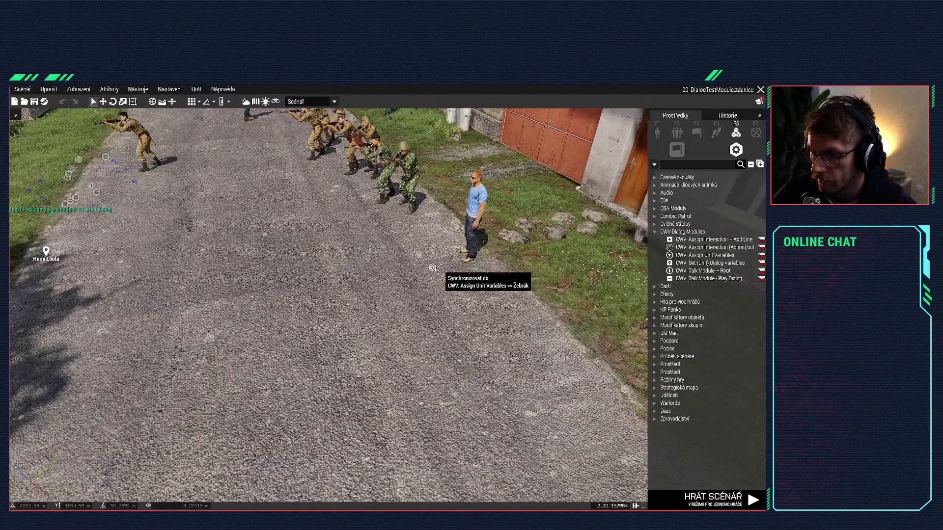
drag(435, 267, 423, 267)
Step: Review the Assign Interaction module's target side and the line separation of its dialog titles
key(w)
right_drag(357, 277, 350, 269)
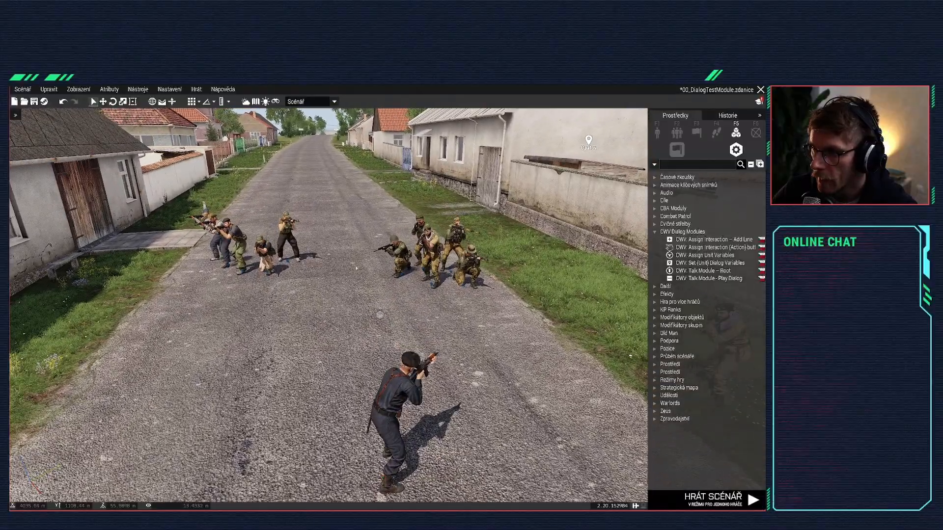
drag(401, 396, 281, 339)
key(d)
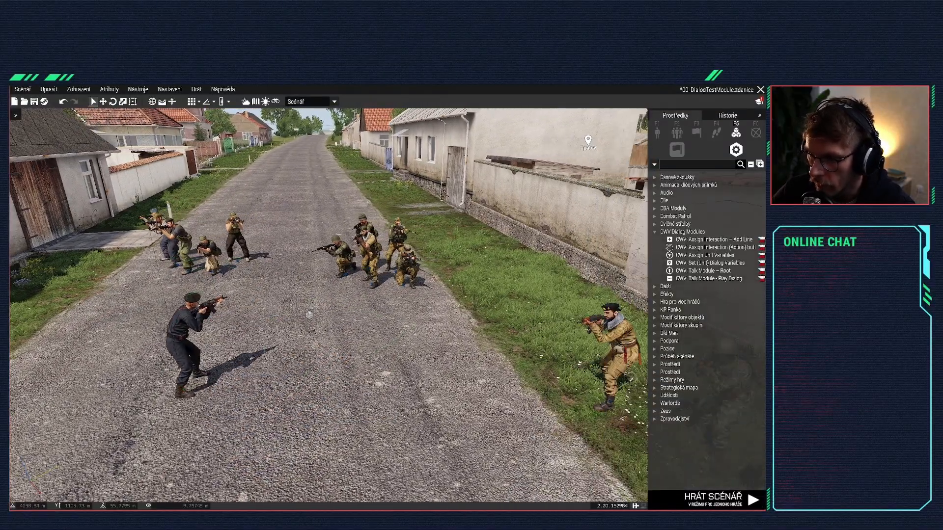
double_click(300, 316)
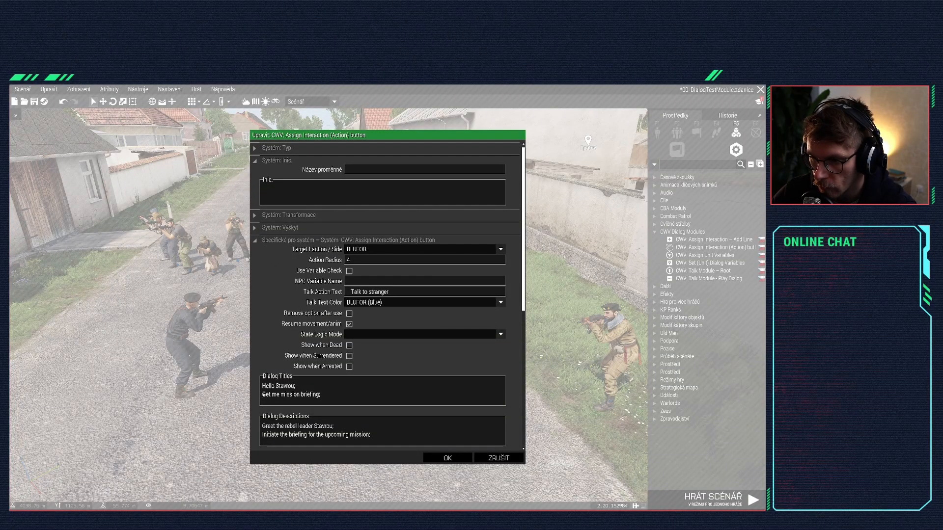
key(BackSpace)
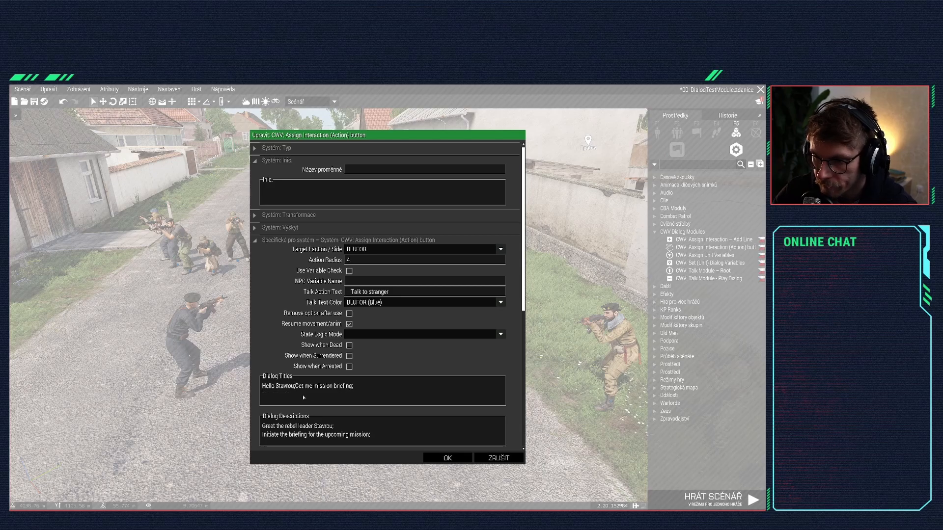
key(Return)
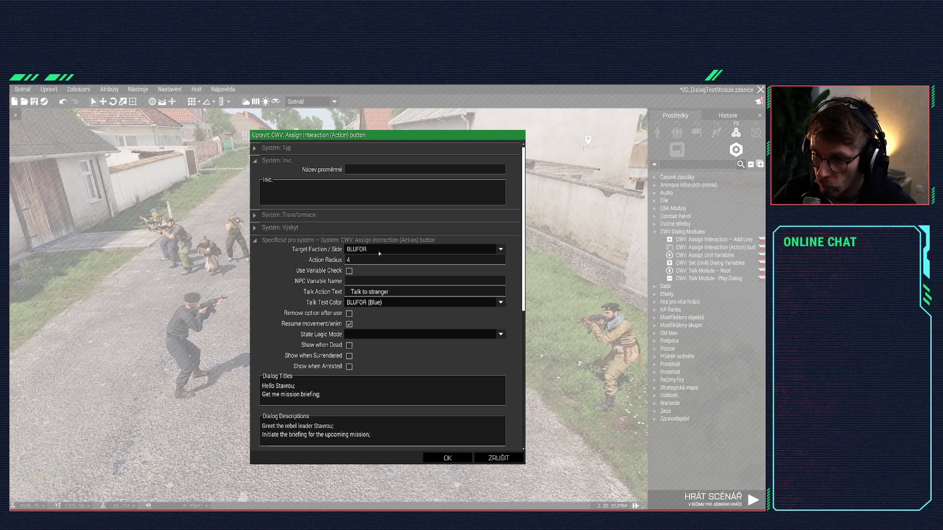
click(447, 458)
Step: Place a CWV: Assign Unit Variables module on the road before the resistance group and synchronize it to the rebel leader
scroll(383, 292, up, 3)
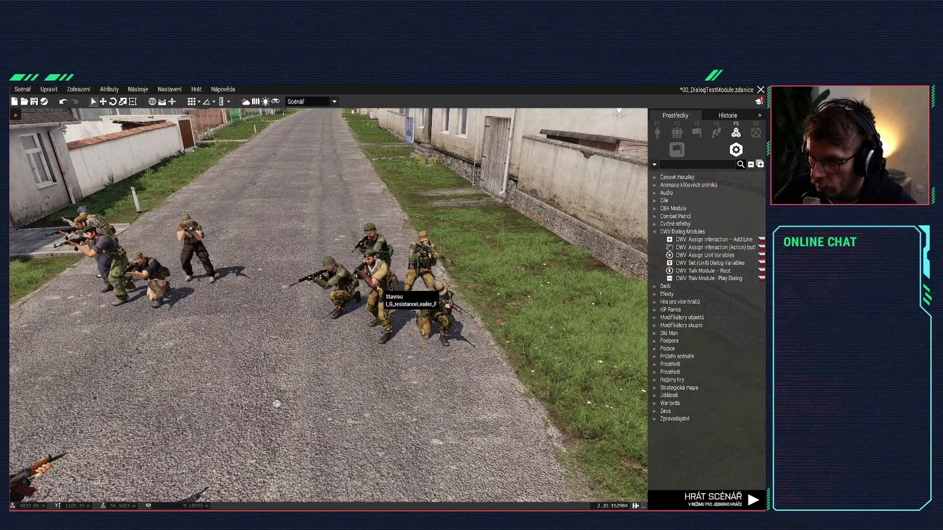
key(s)
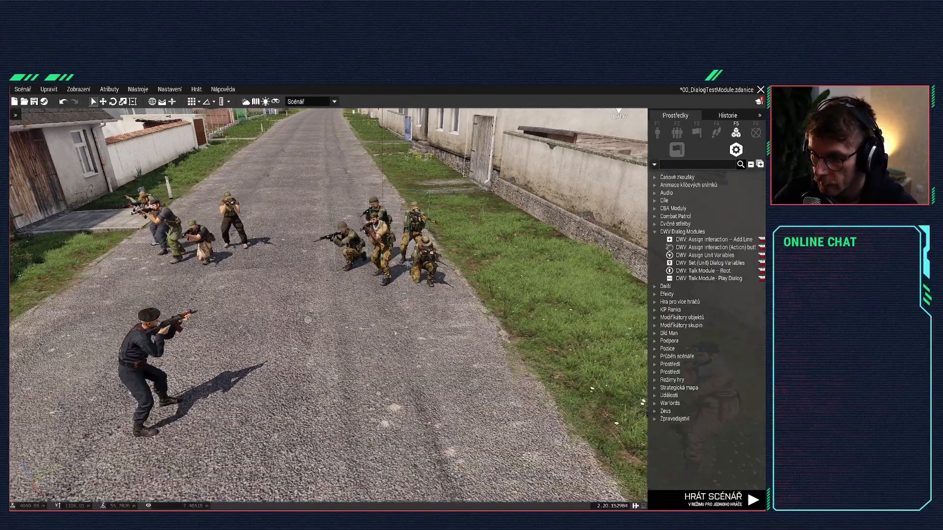
key(w)
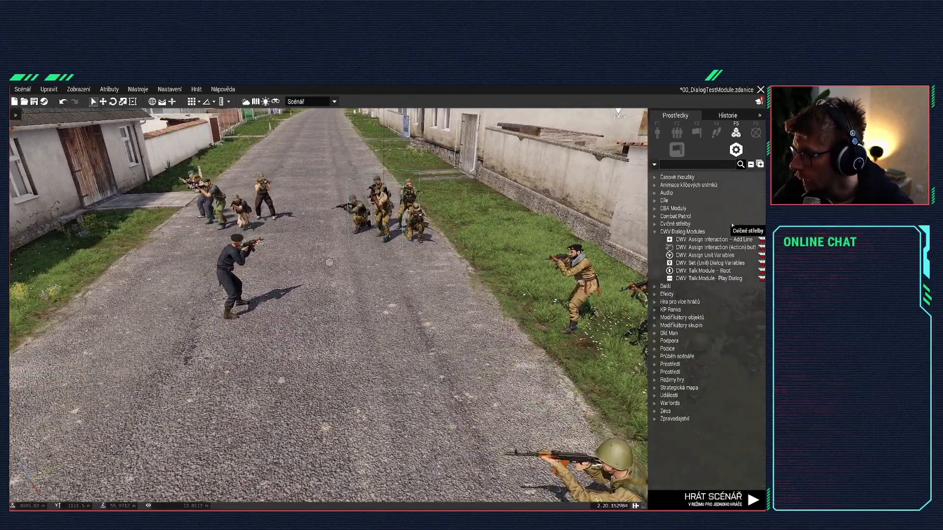
click(704, 254)
scroll(393, 275, up, 2)
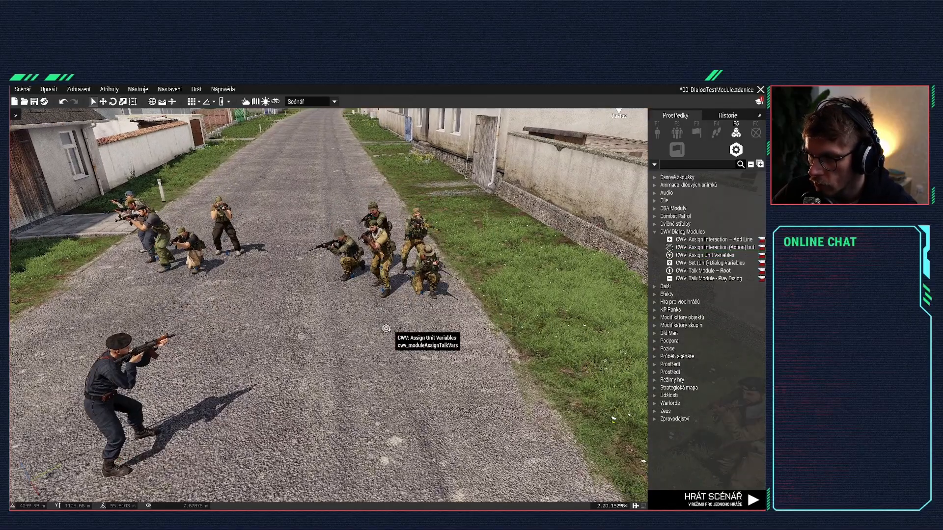
right_click(386, 328)
mouse_move(405, 332)
click(520, 331)
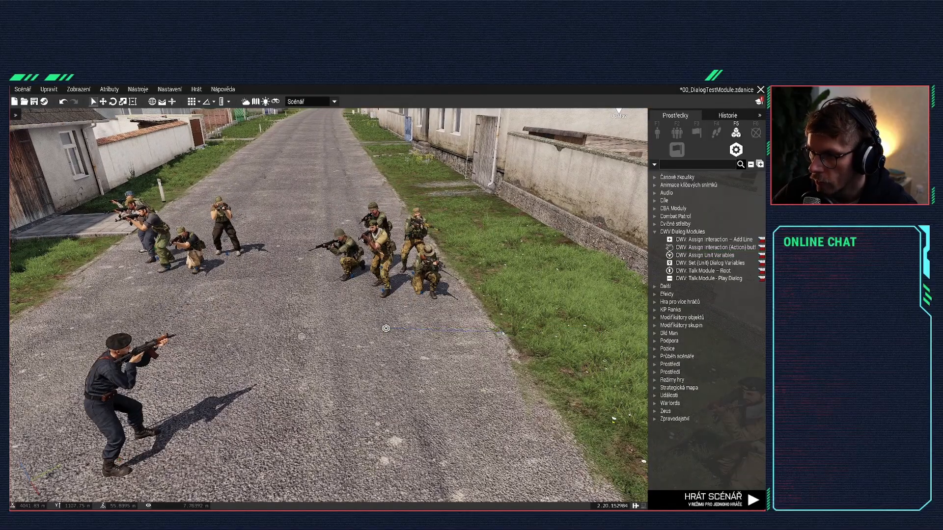
click(383, 292)
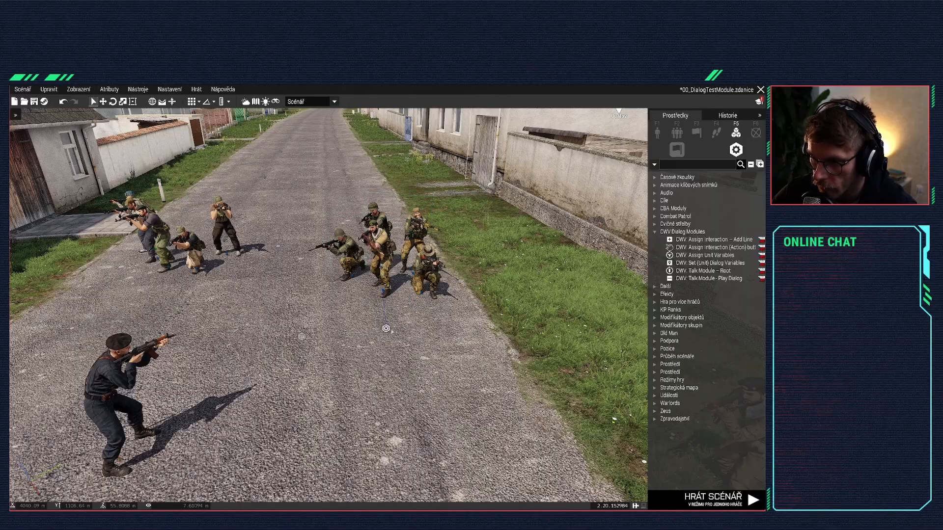
Step: Examine the new Assign Unit Variables module's editor name, custom variable name and talk options
double_click(385, 328)
mouse_move(307, 251)
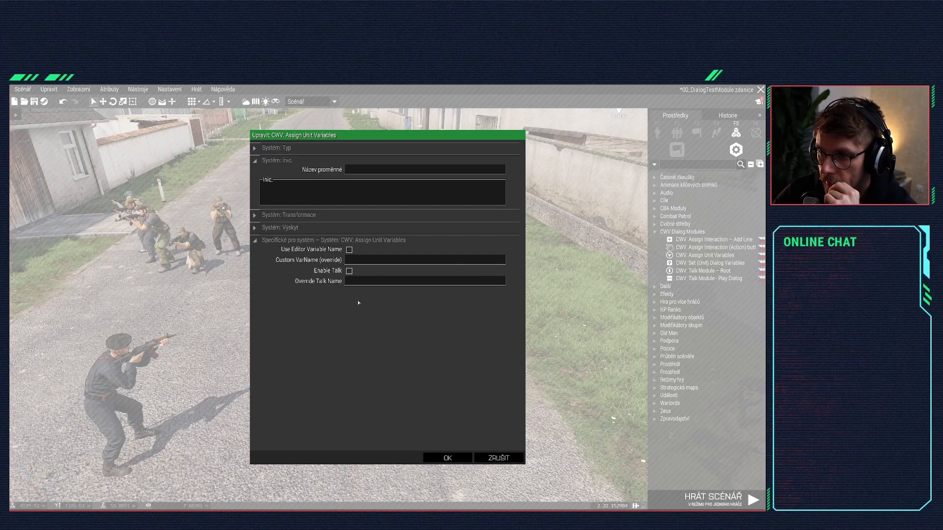
mouse_move(320, 283)
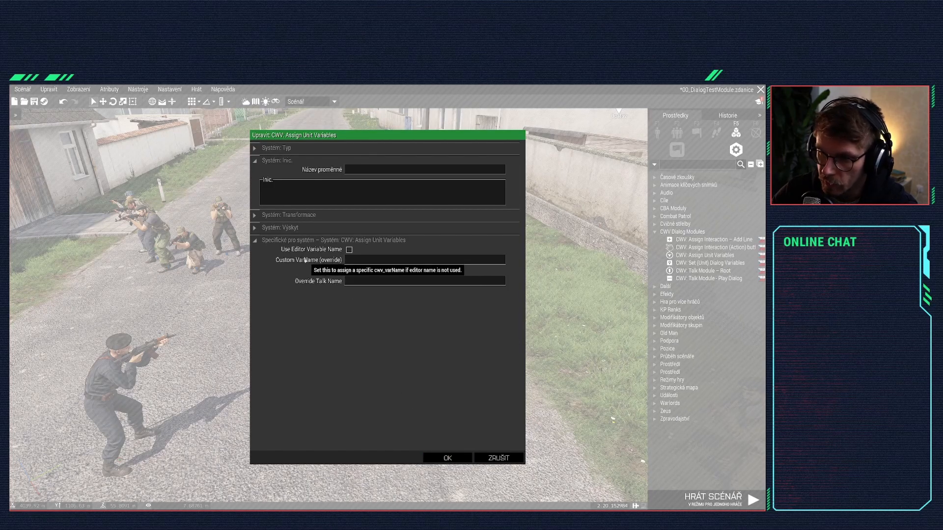
click(447, 457)
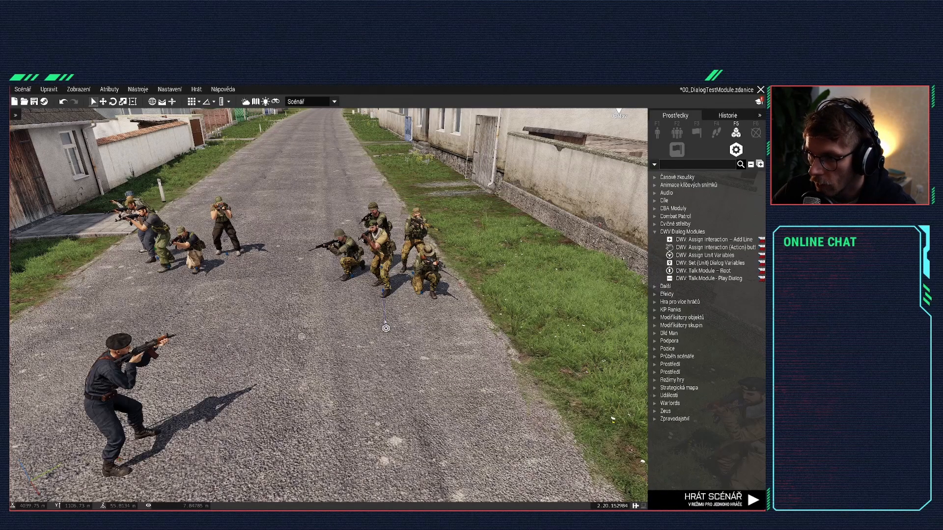
Step: Name the rebel leader unit's variable npc_Stavrou
double_click(387, 272)
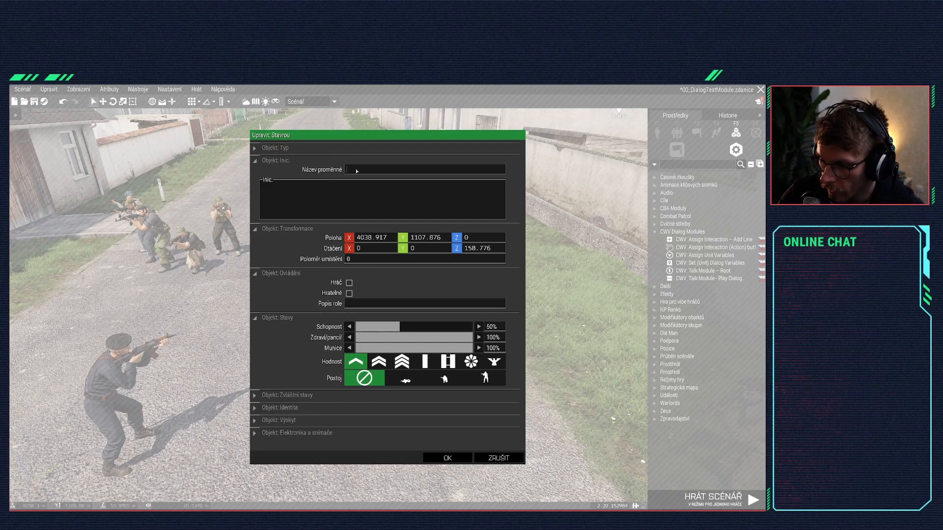
text(Npc_Stavrou)
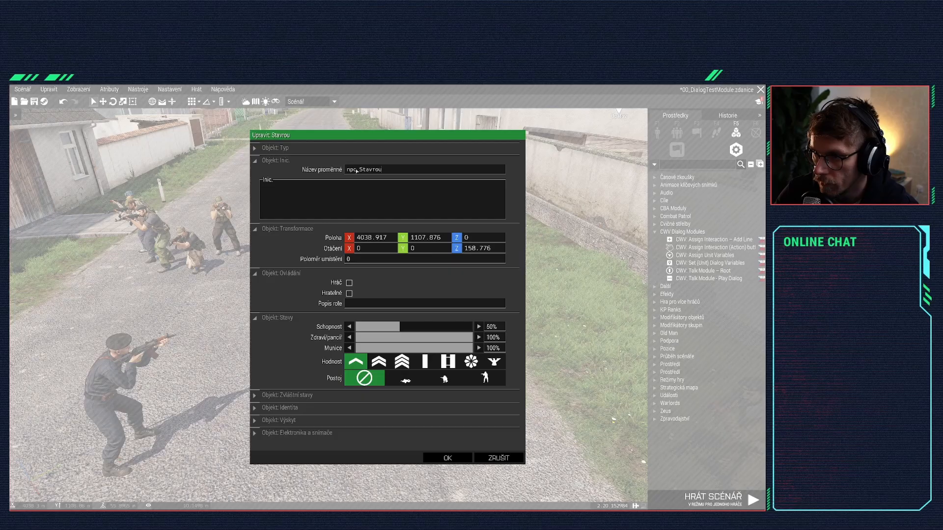
key(Return)
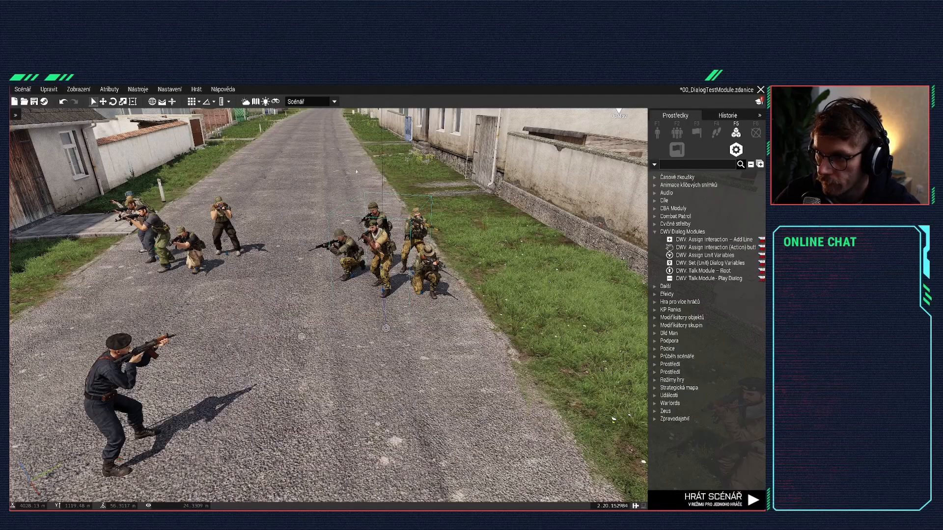
Step: Enable Use Editor Variable Name in the Assign Unit Variables module linked to the rebel leader
double_click(386, 328)
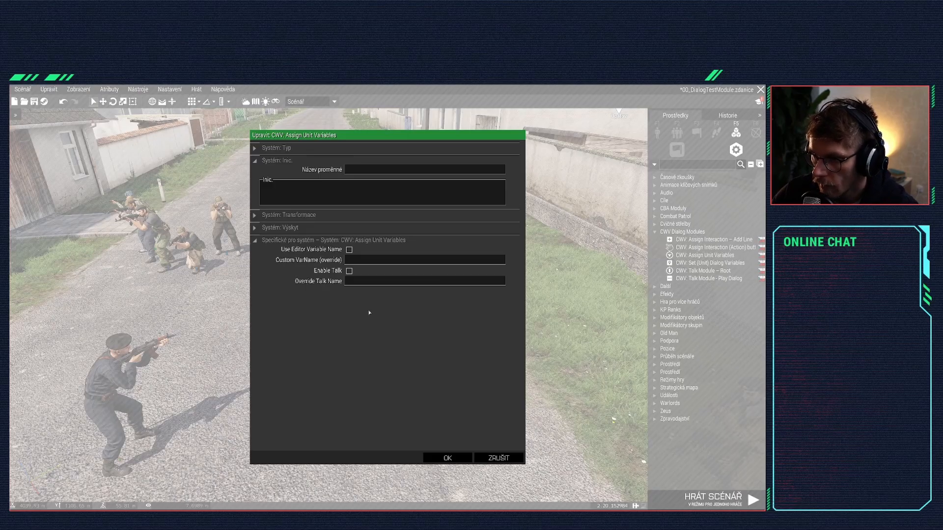
click(349, 250)
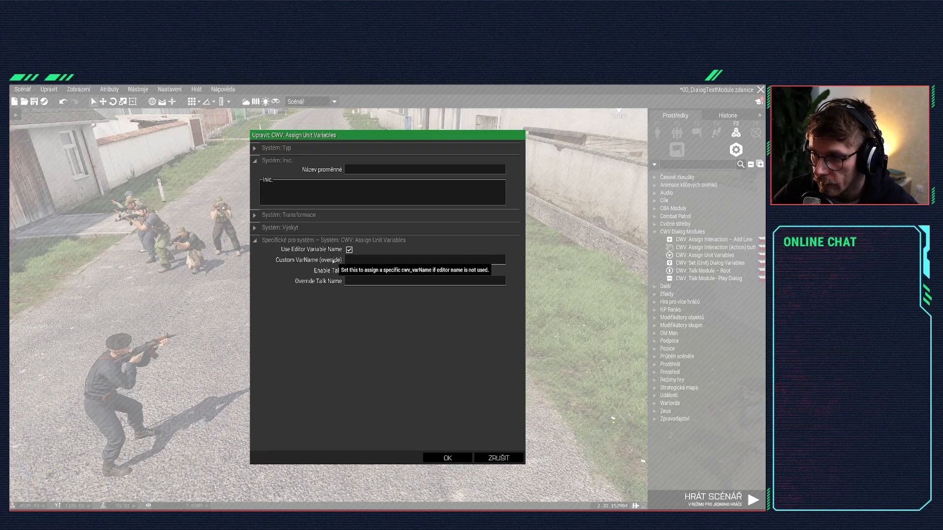
click(447, 457)
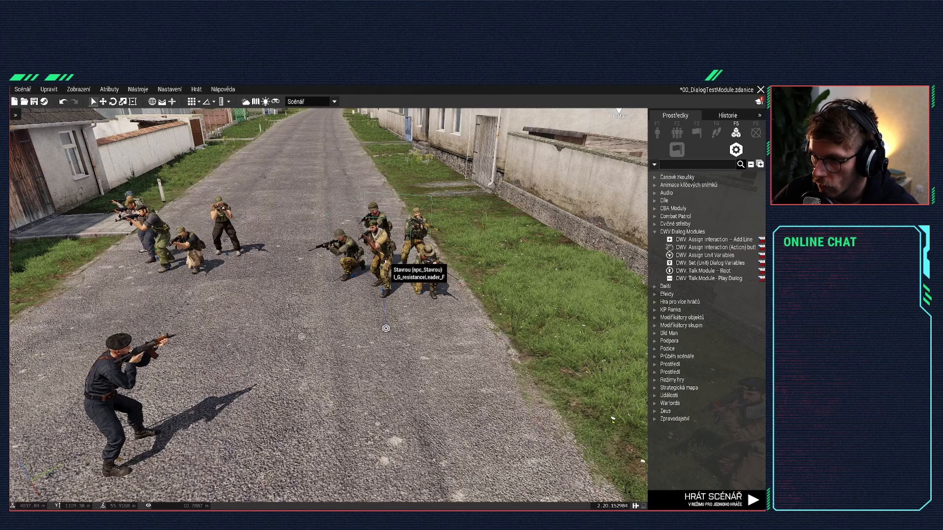
Step: Enter npc_stavrou as the NPC Variable Name in the Assign Interaction (Action) button module
double_click(301, 337)
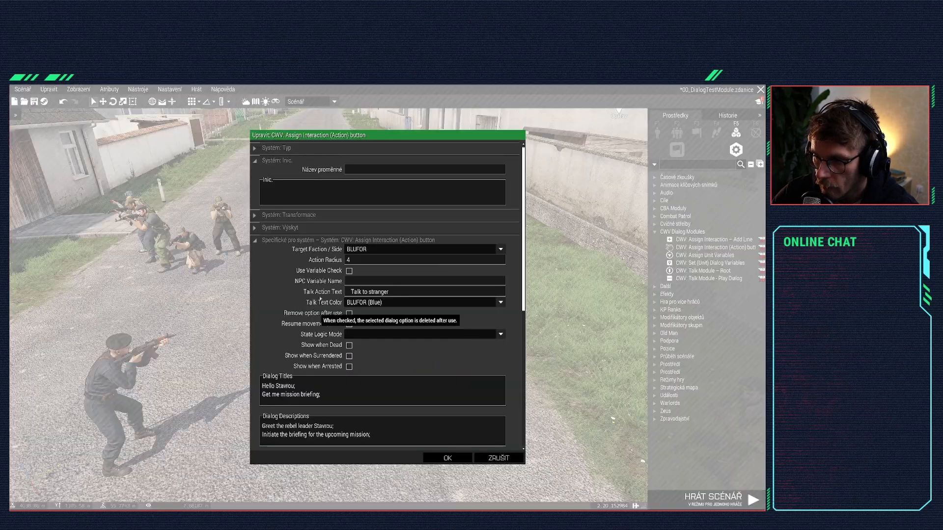
click(375, 281)
text(npc_stav)
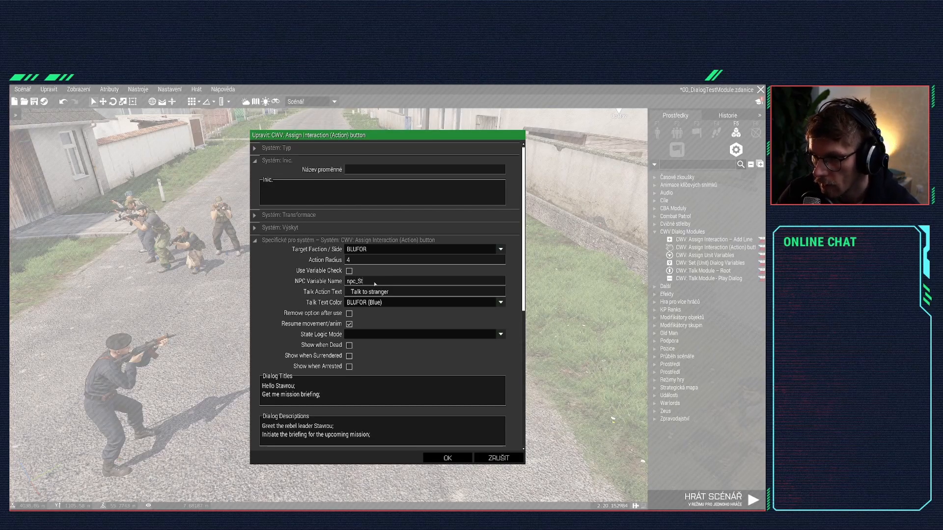
text(rou)
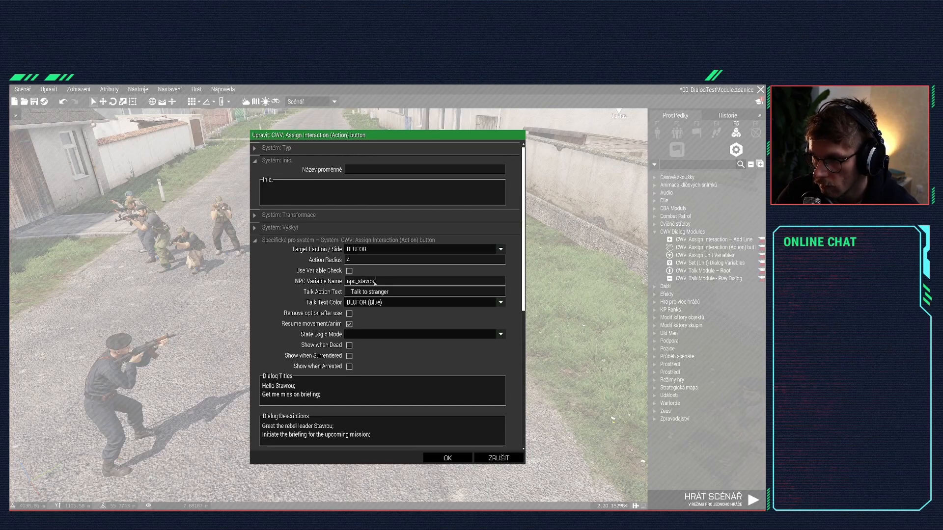
key(Return)
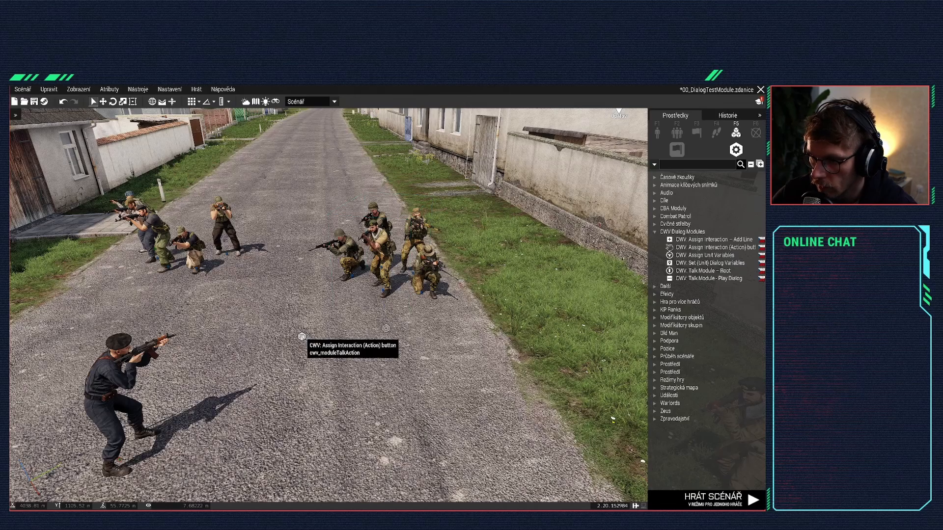
Step: Correct the Assign Interaction module's NPC Variable Name to npc_Stavrou and save the scenario
double_click(302, 336)
key(BackSpace)
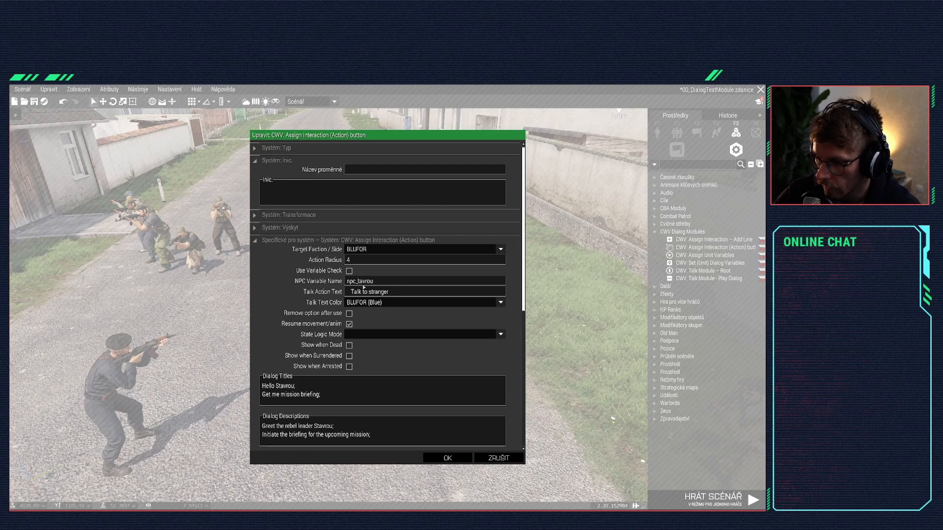
key(Return)
key(ctrl+s)
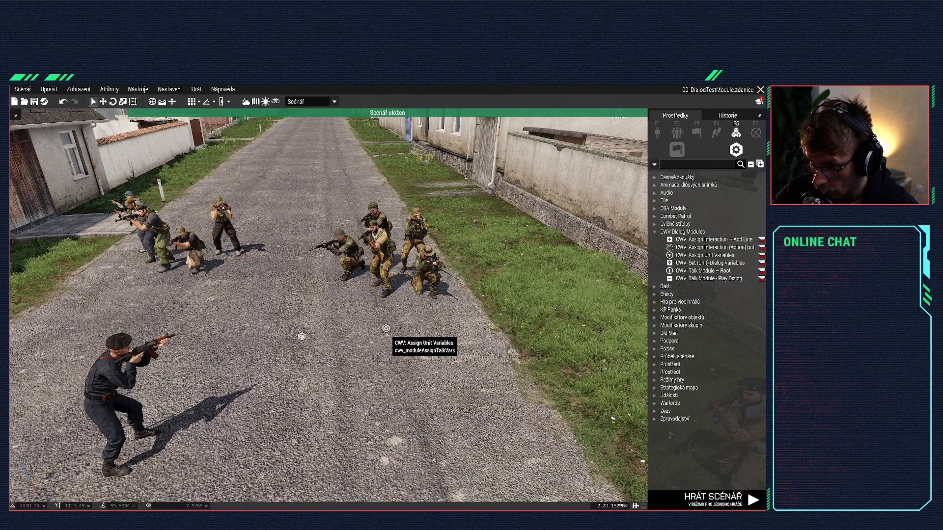
Step: Recheck the Assign Unit Variables module, and test the rebel leader's talk action in a scenario playthrough before returning to the editor
double_click(382, 332)
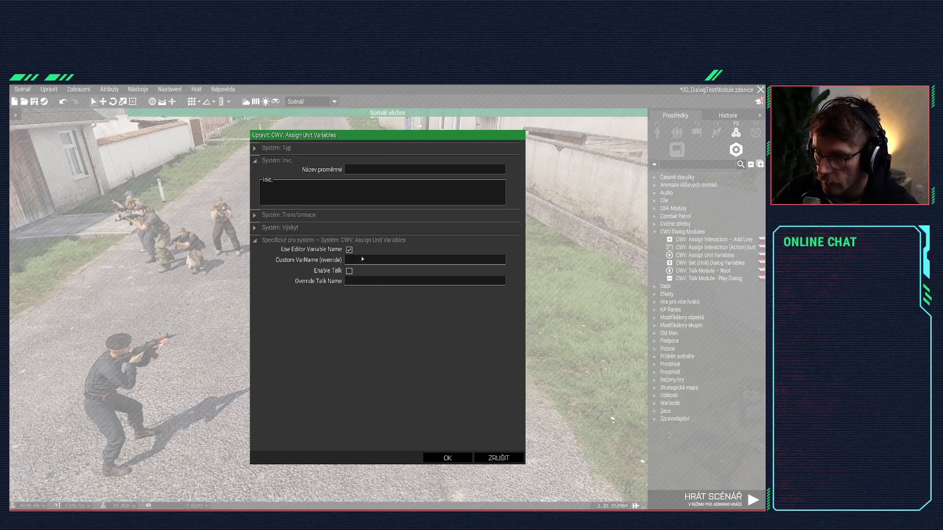
click(442, 457)
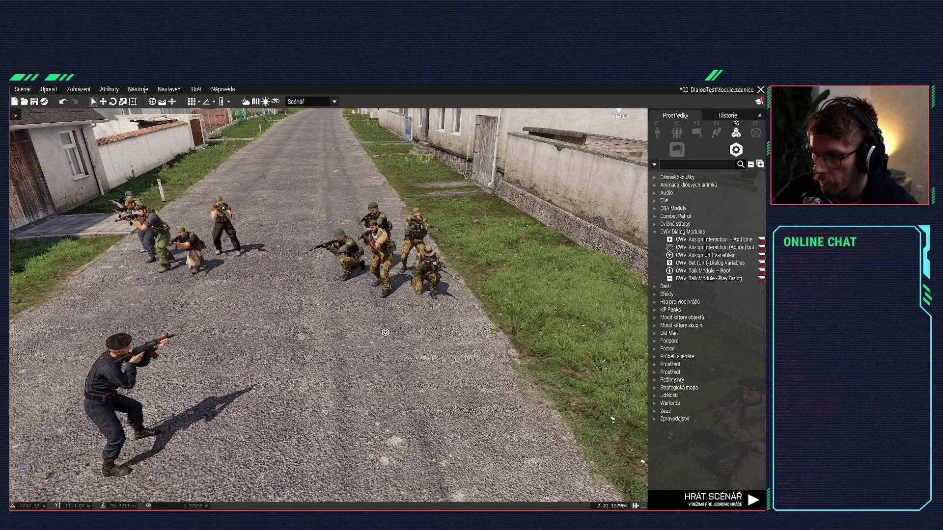
click(713, 498)
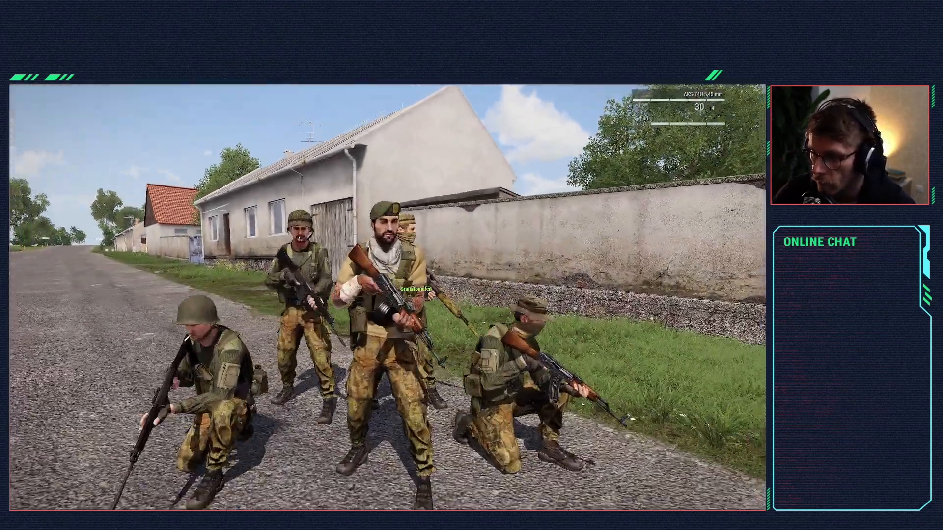
scroll(388, 298, down, 1)
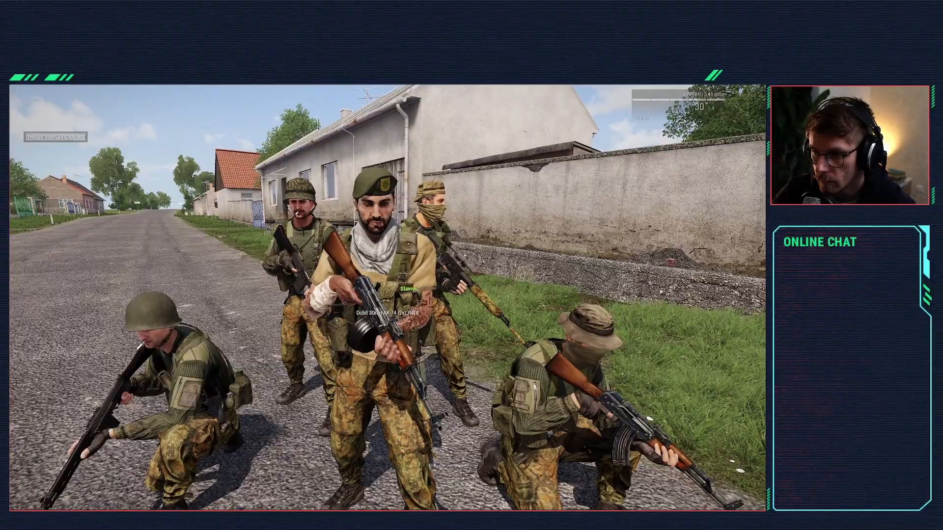
key(Escape)
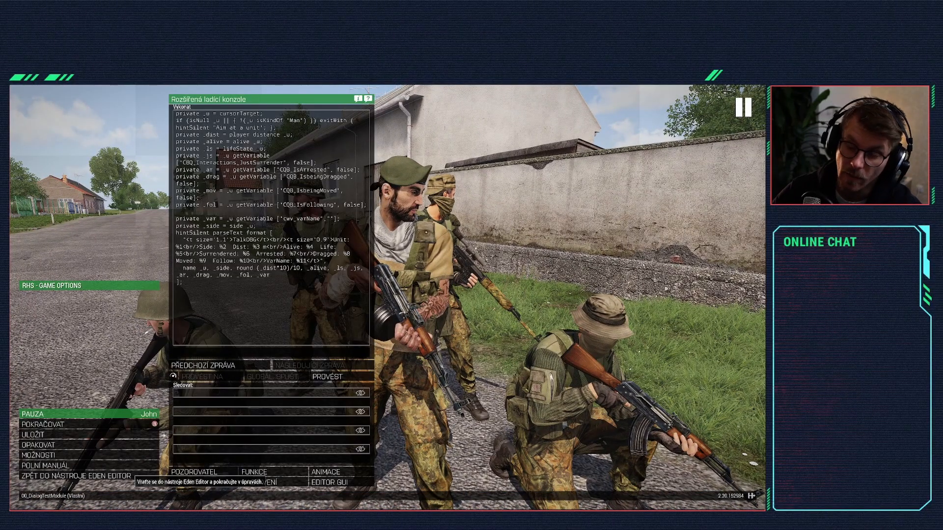
click(98, 476)
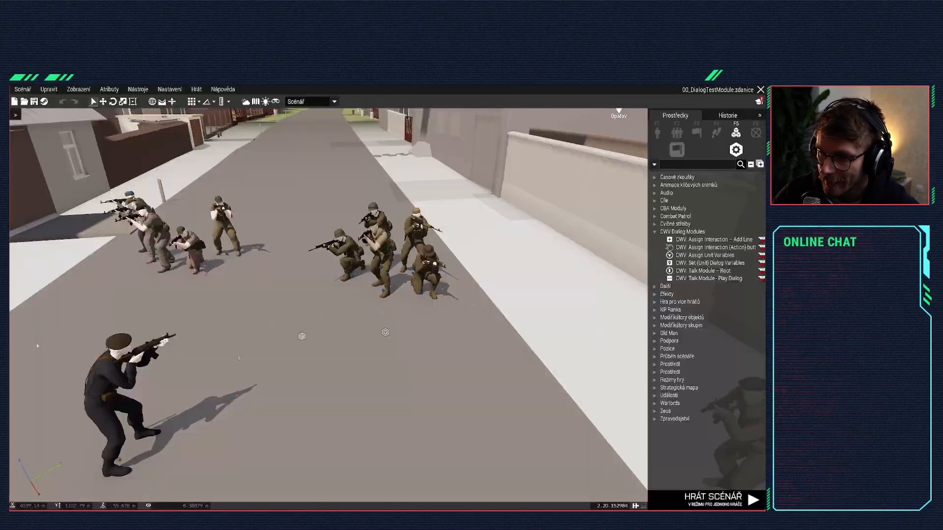
Step: Review the Assign Interaction module's NPC Variable Name and the Assign Unit Variables module's name and talk options
double_click(302, 337)
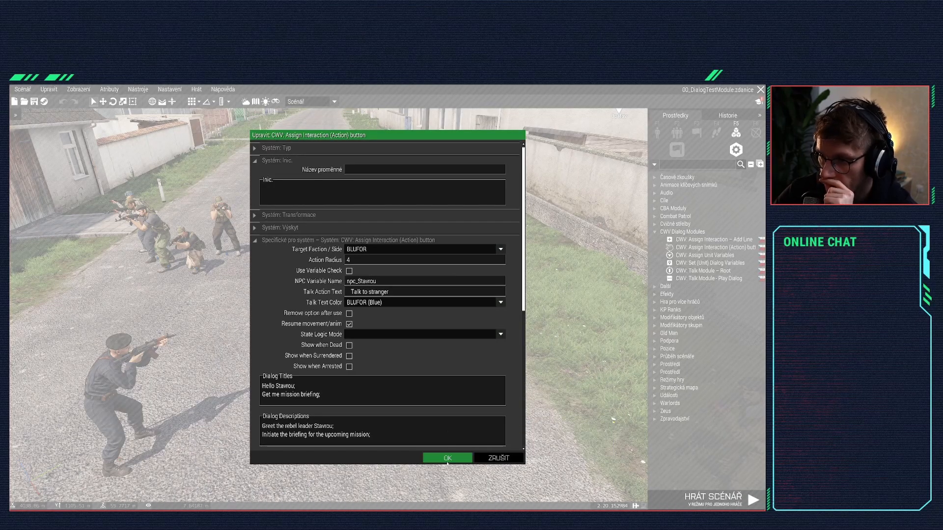
double_click(382, 282)
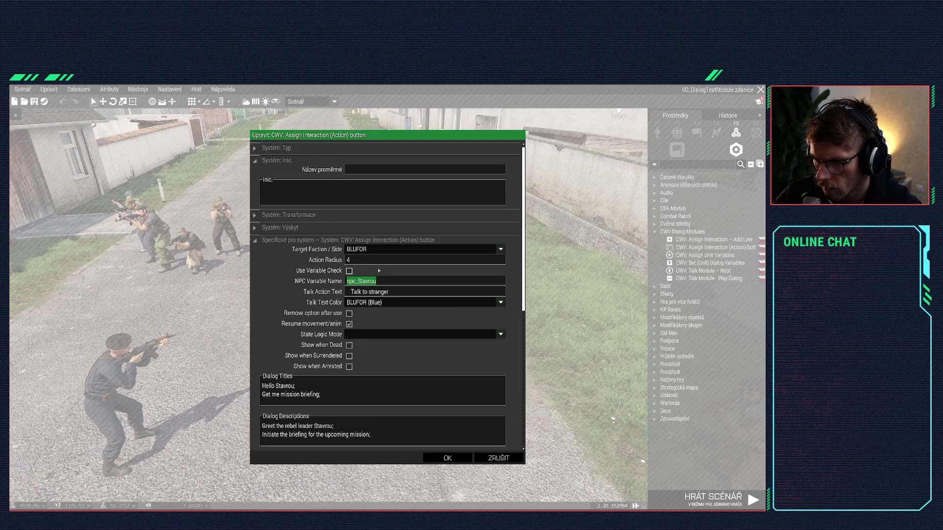
click(355, 281)
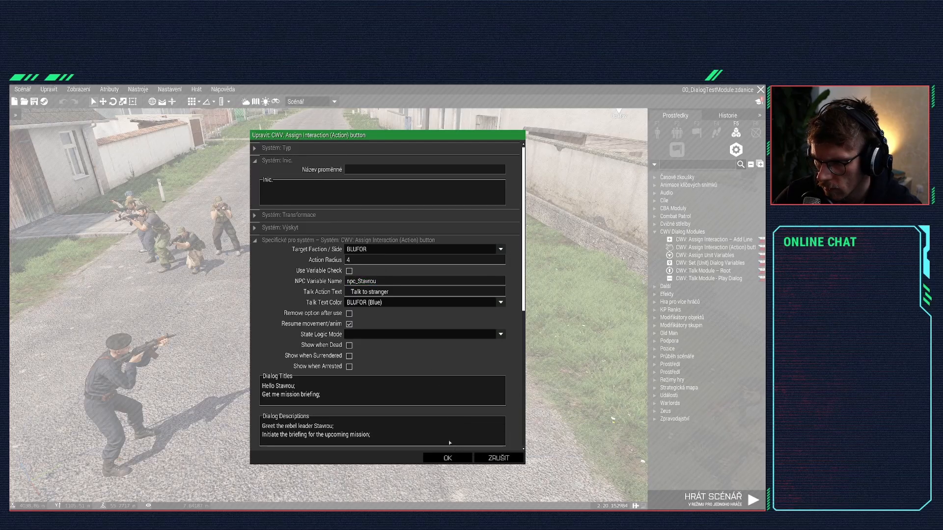
click(447, 457)
double_click(384, 332)
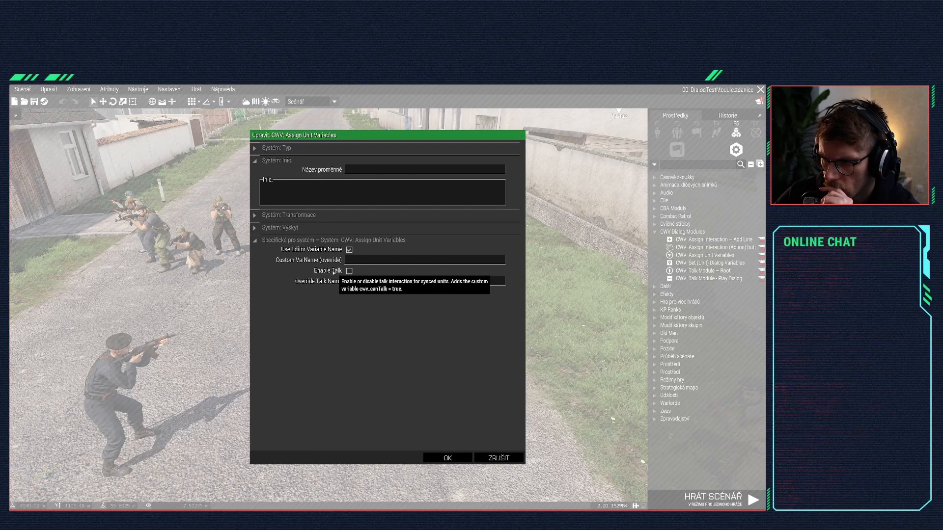
click(466, 458)
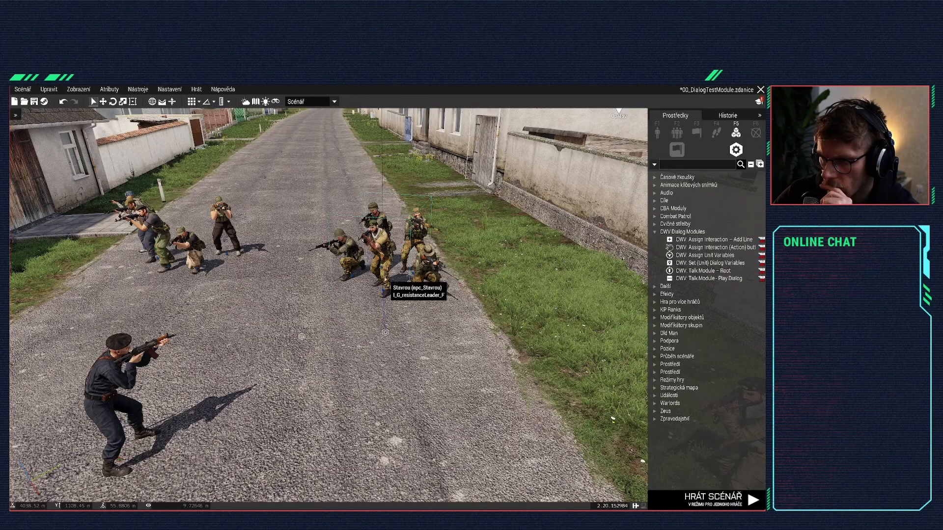
Step: Change the rebel leader's variable name to lowercase npc_stavrou, copy it, and save the scenario
double_click(386, 284)
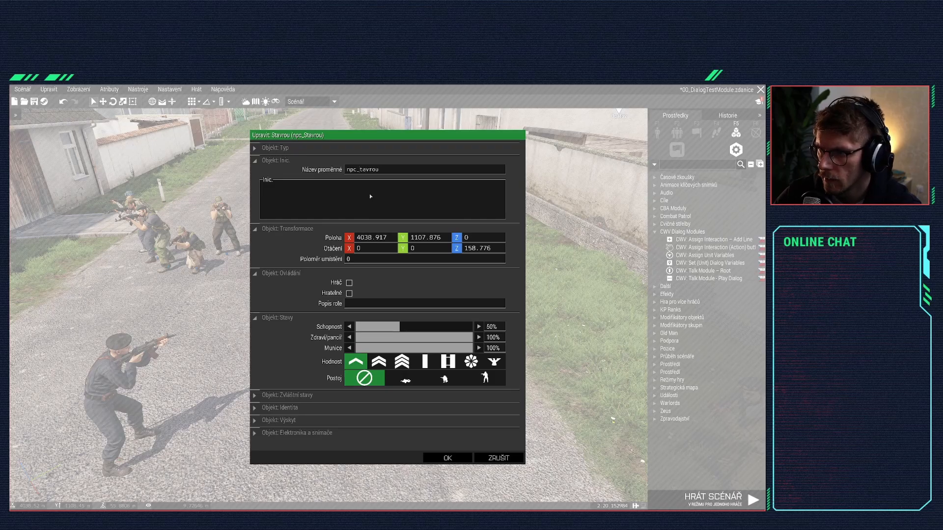
drag(402, 172, 297, 172)
key(ctrl+c)
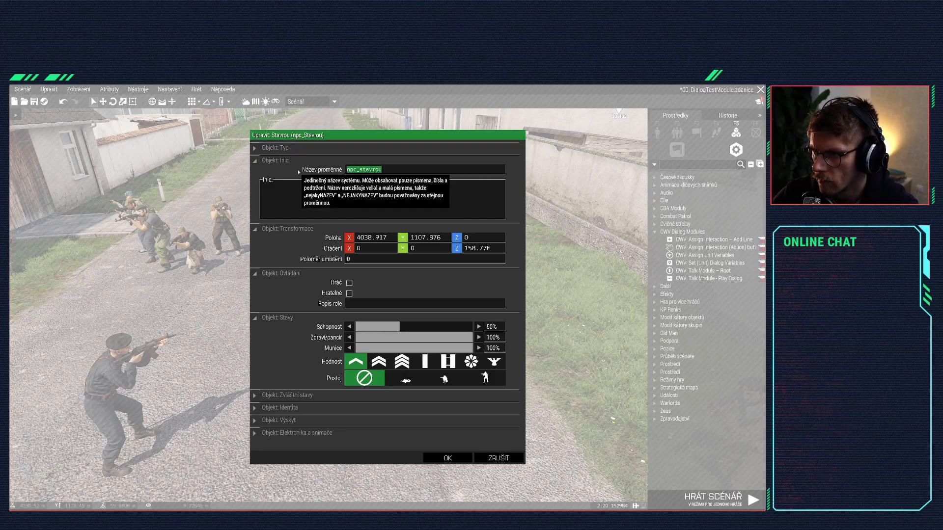
key(Return)
key(ctrl+s)
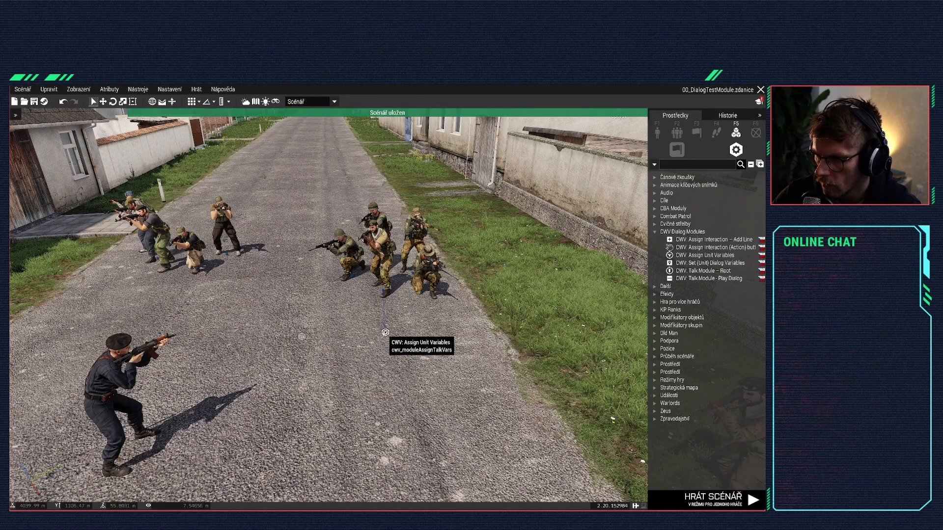
Step: Check the Assign Unit Variables module and replace the Assign Interaction module's NPC Variable Name with the copied npc_stavrou
double_click(385, 332)
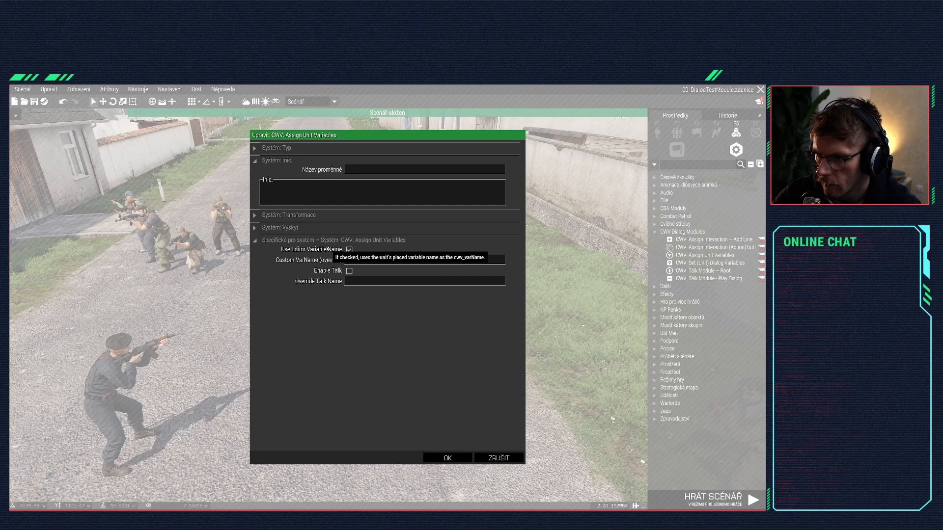
click(447, 458)
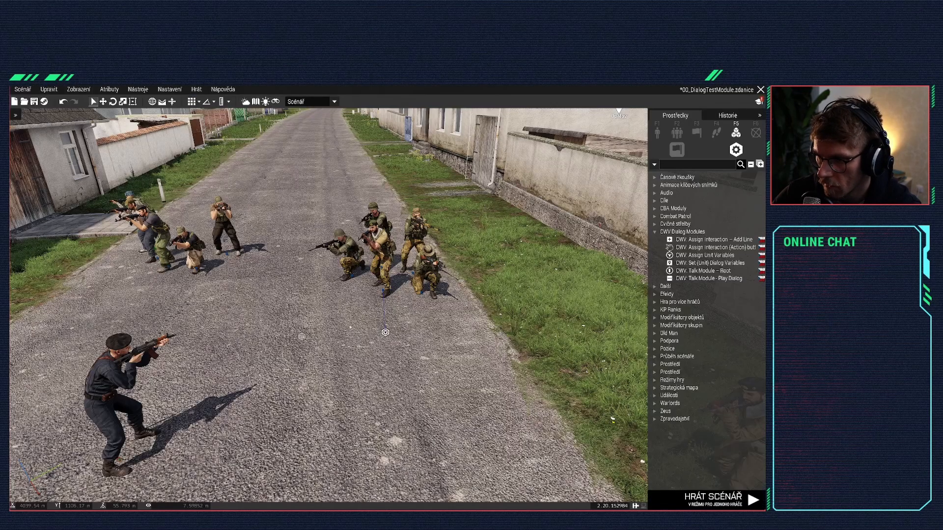
double_click(310, 339)
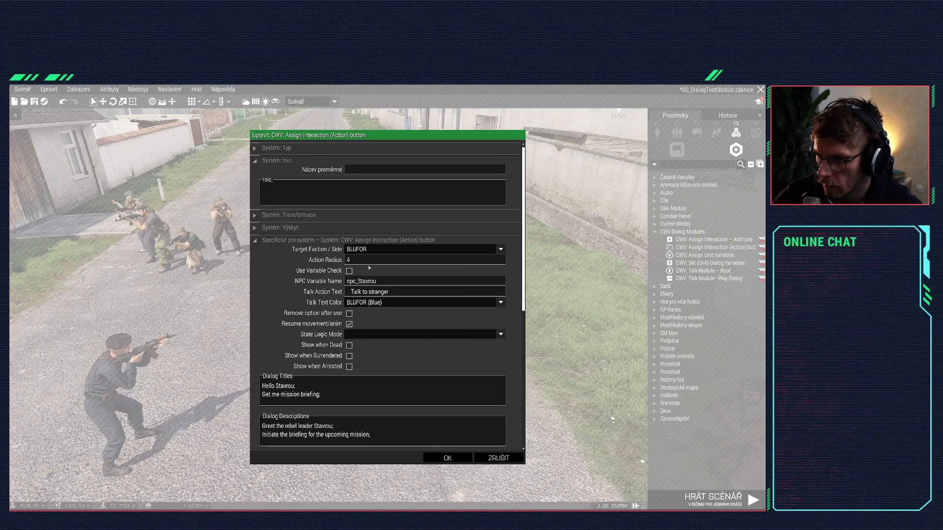
drag(384, 283, 310, 284)
key(ctrl+v)
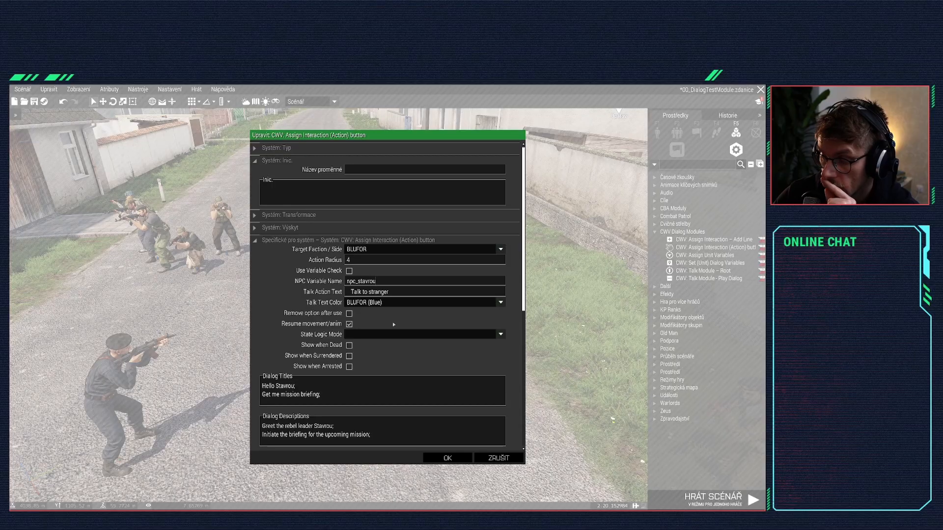
click(435, 458)
Step: Play the scenario and move around the rebel group to check which units offer the talk action
click(713, 499)
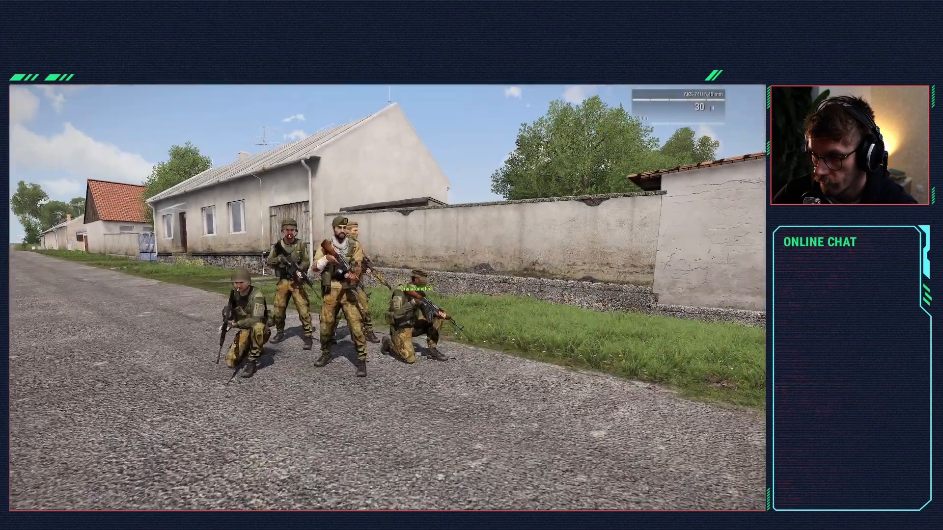
key(s)
scroll(387, 297, down, 1)
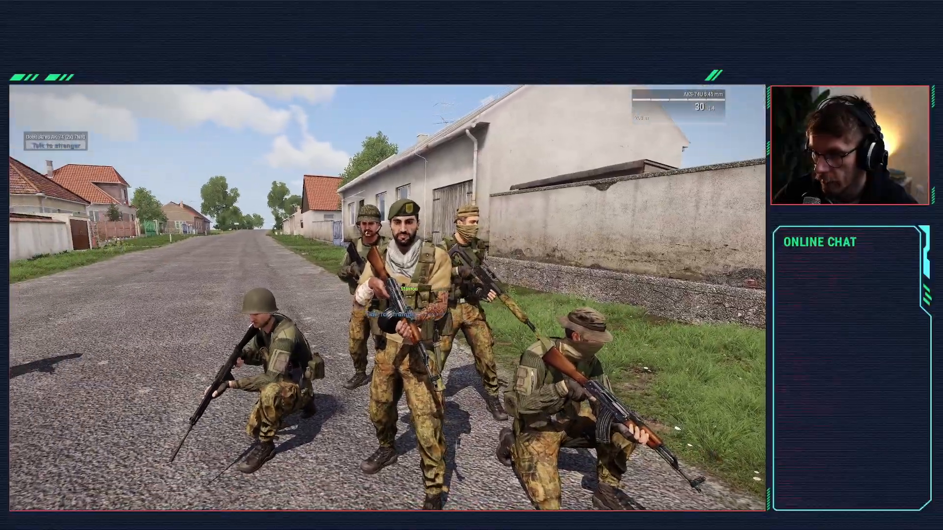
key(w)
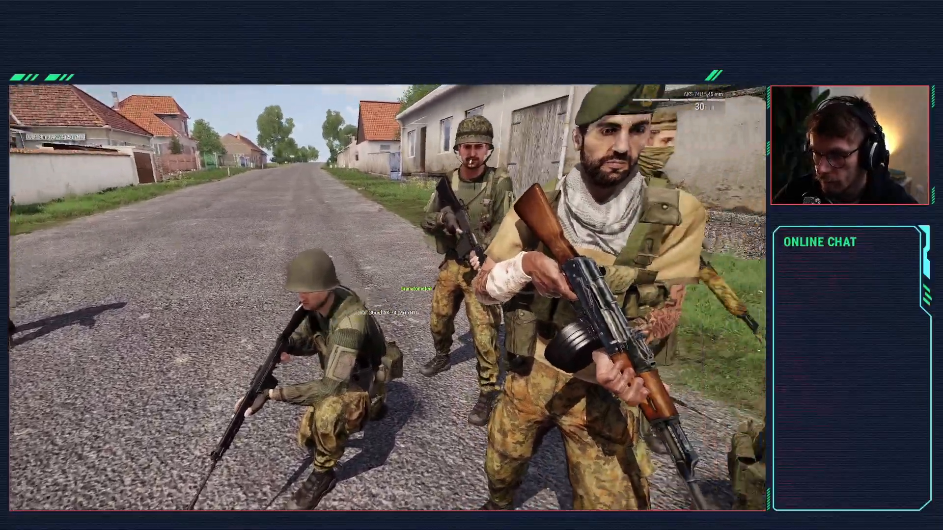
key(s)
key(w)
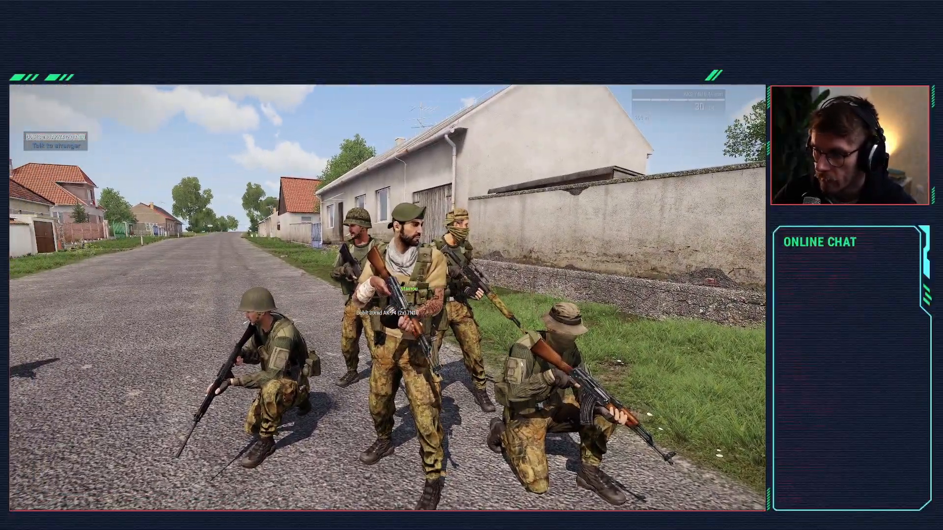
scroll(388, 297, down, 1)
key(s)
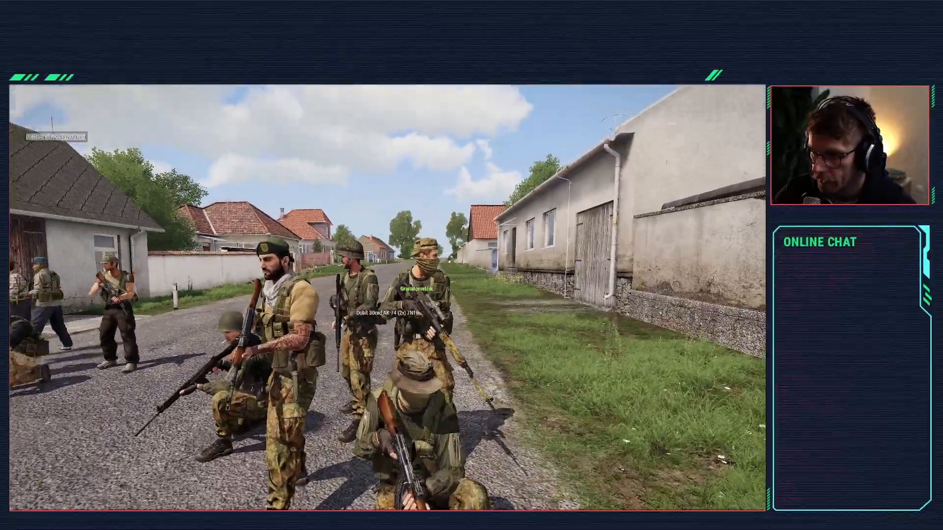
key(w)
key(s)
scroll(388, 298, down, 1)
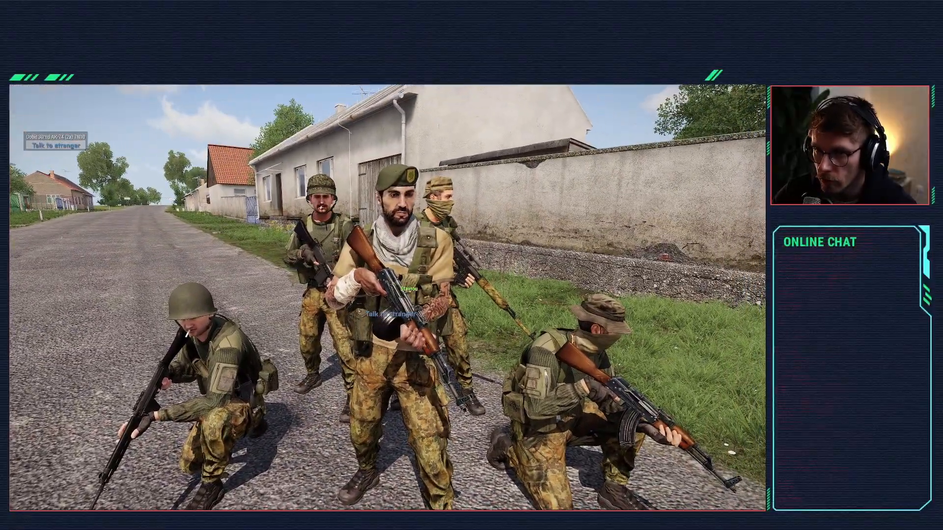
Step: Talk to the rebel leader, select the greeting as the response, and return to the editor
key(space)
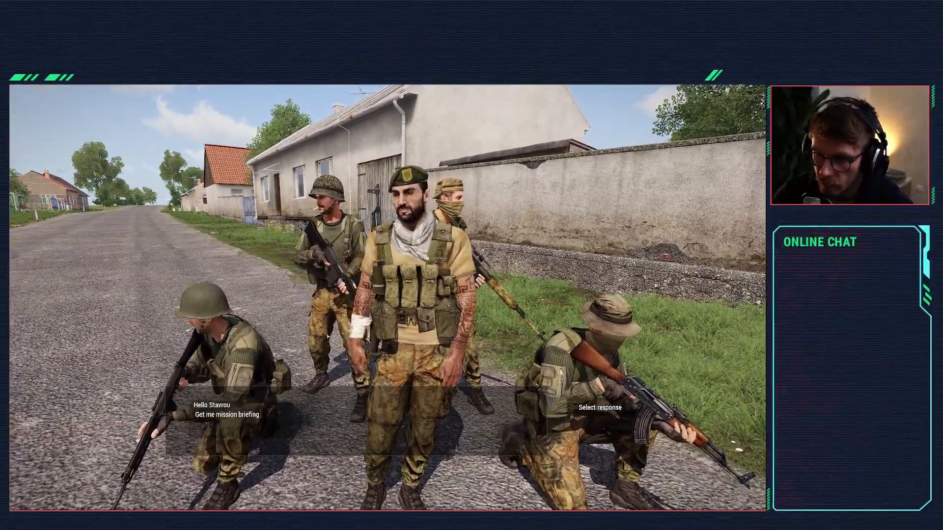
click(239, 405)
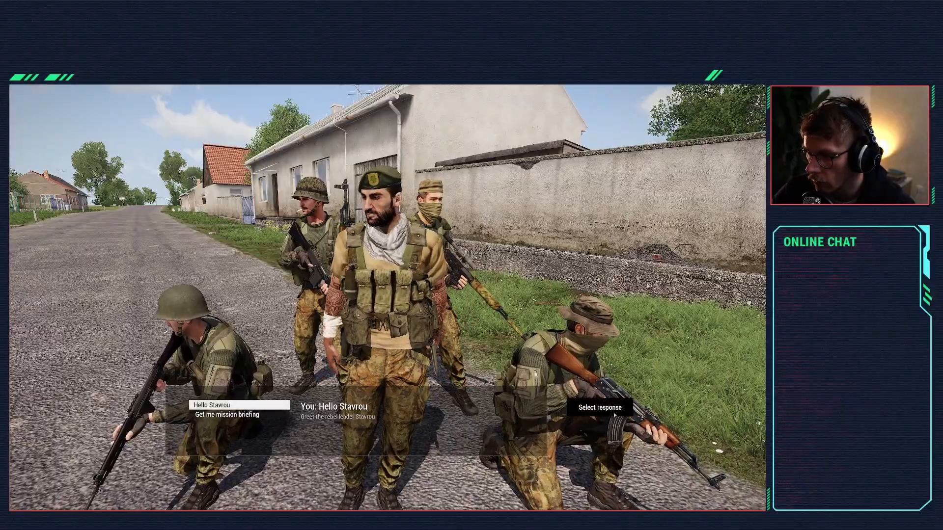
click(600, 408)
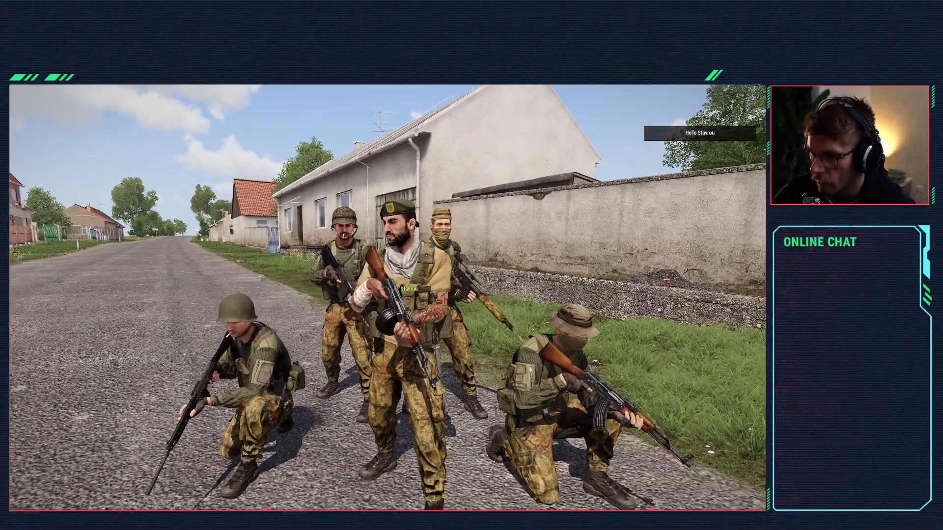
key(Escape)
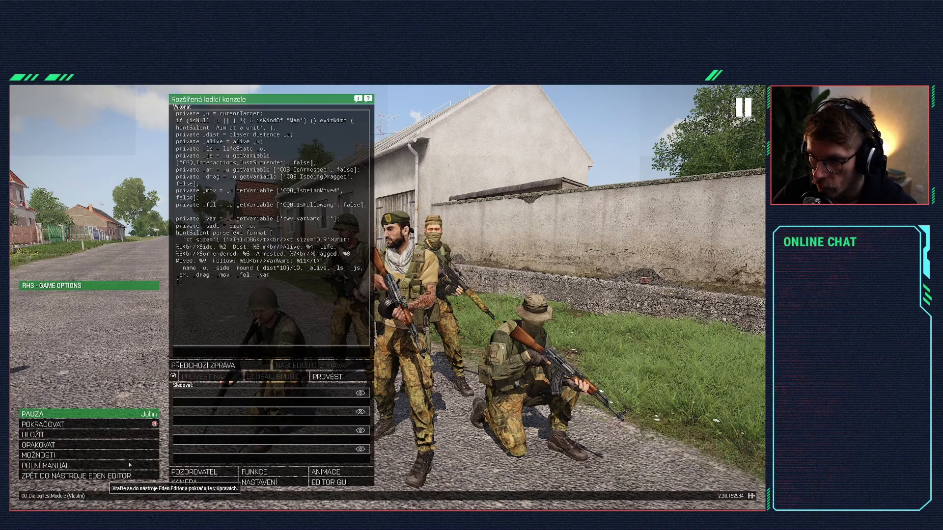
click(98, 475)
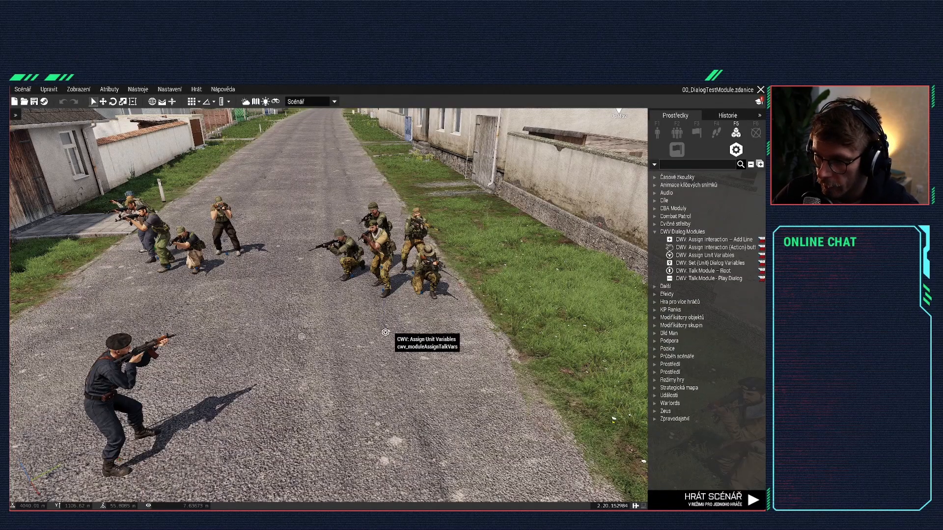
Step: Set the Assign Unit Variables module's Custom VarName override to npc_rebel_leader and copy that name
double_click(385, 332)
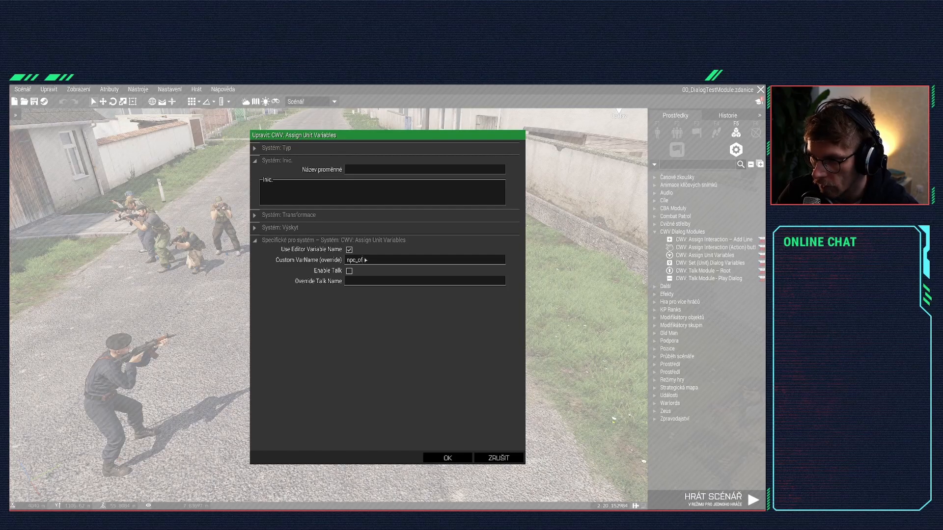
click(365, 260)
text(npc_rebel_leader)
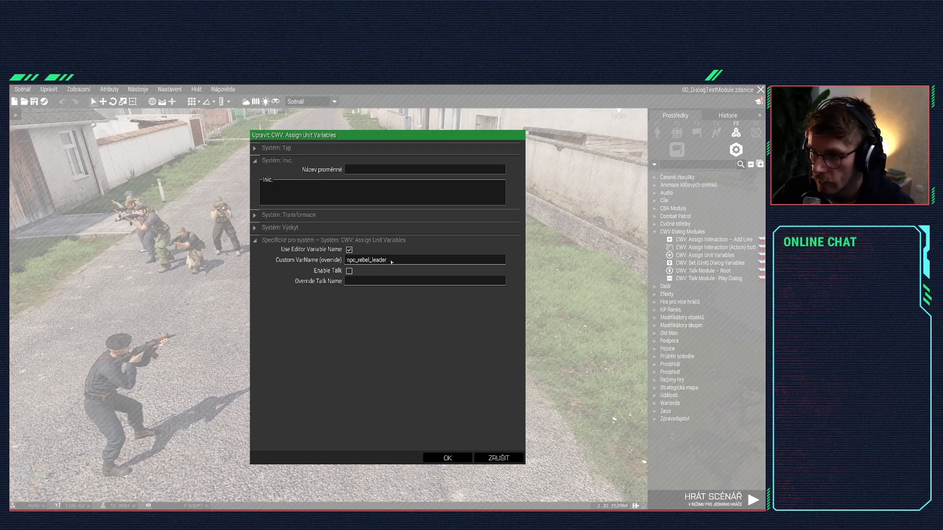
double_click(370, 261)
key(ctrl+c)
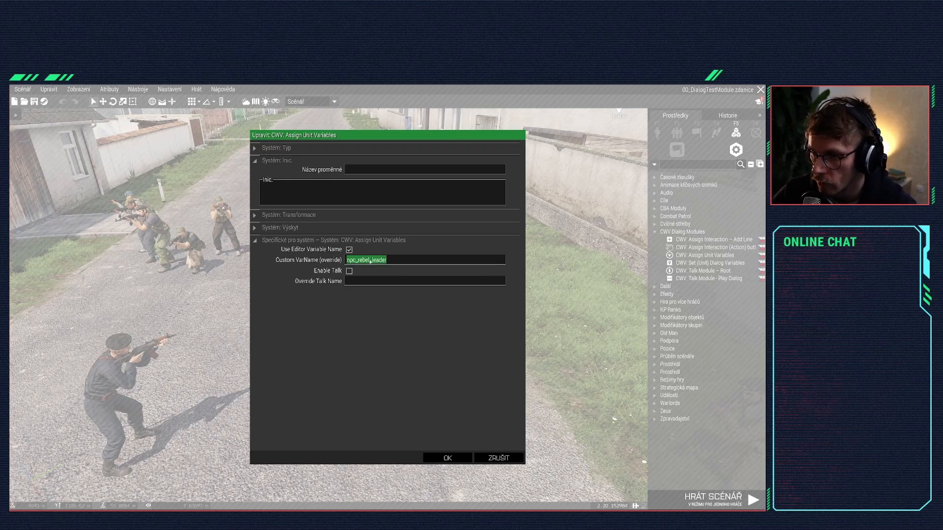
click(447, 457)
Step: Replace the Assign Interaction module's NPC Variable Name with the copied npc_rebel_leader
double_click(303, 339)
drag(382, 281, 299, 279)
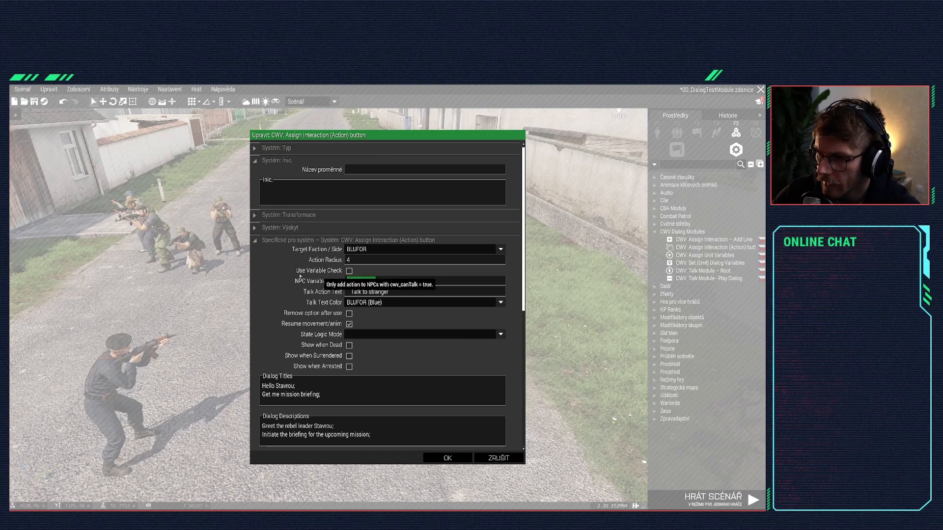
key(ctrl+v)
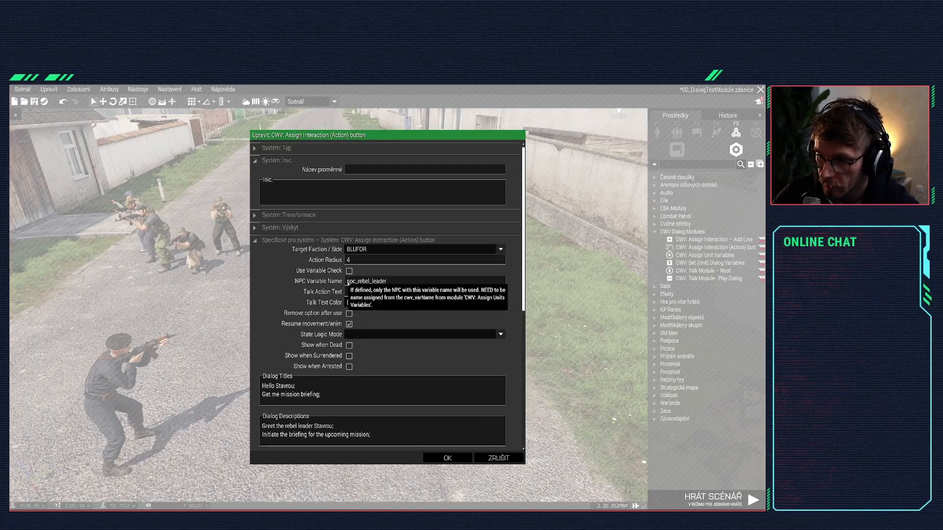
mouse_move(327, 284)
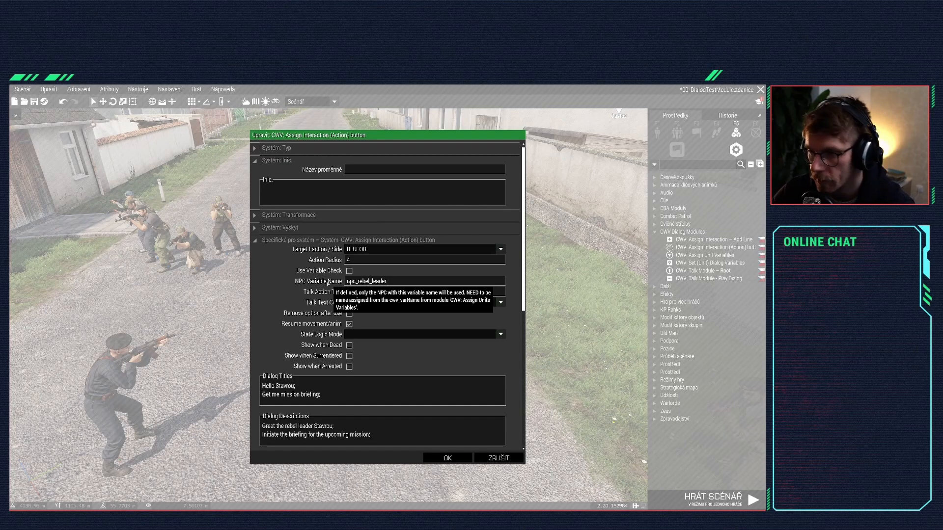
click(447, 458)
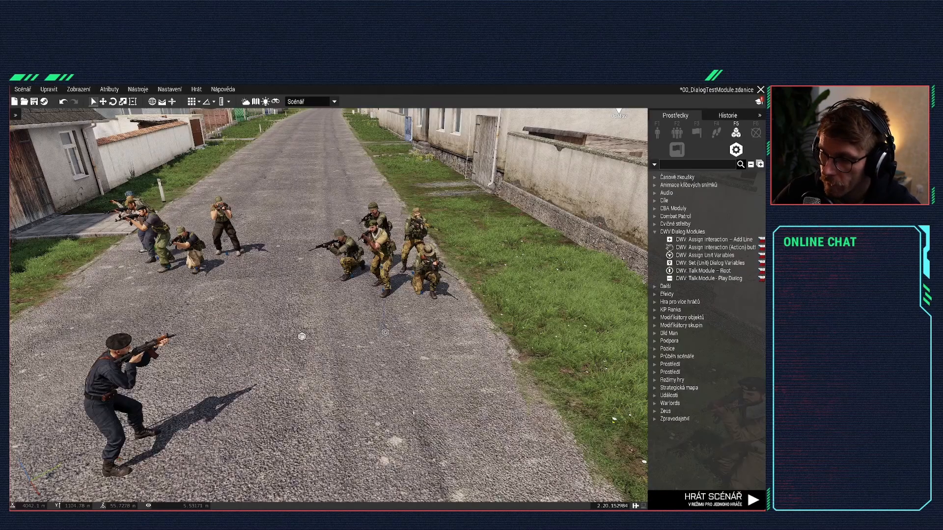
Step: Play the scenario, check the rebel leader and nearby units for the talk action, and return to the editor
click(714, 500)
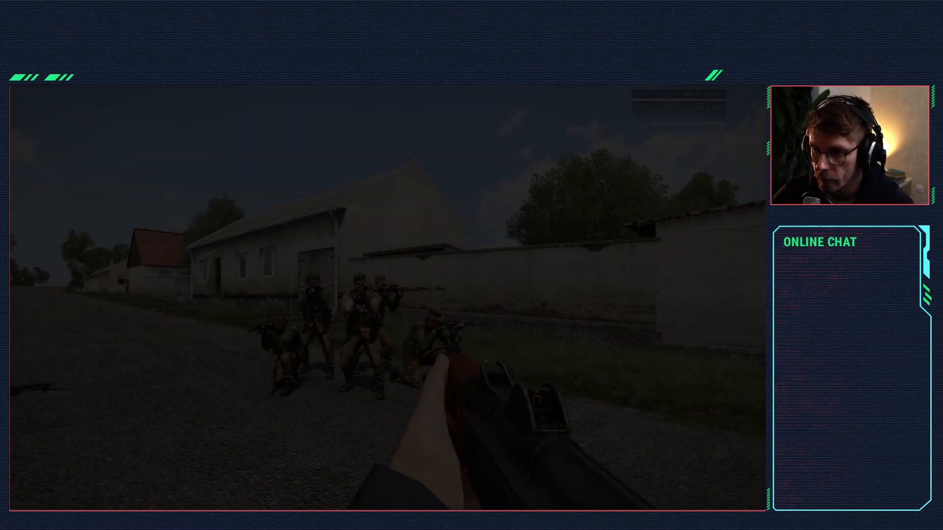
key(w)
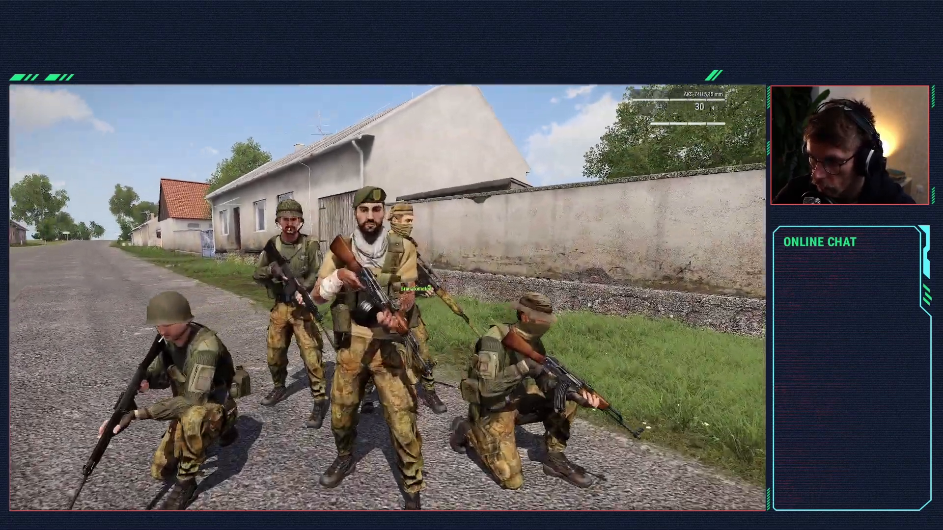
key(d)
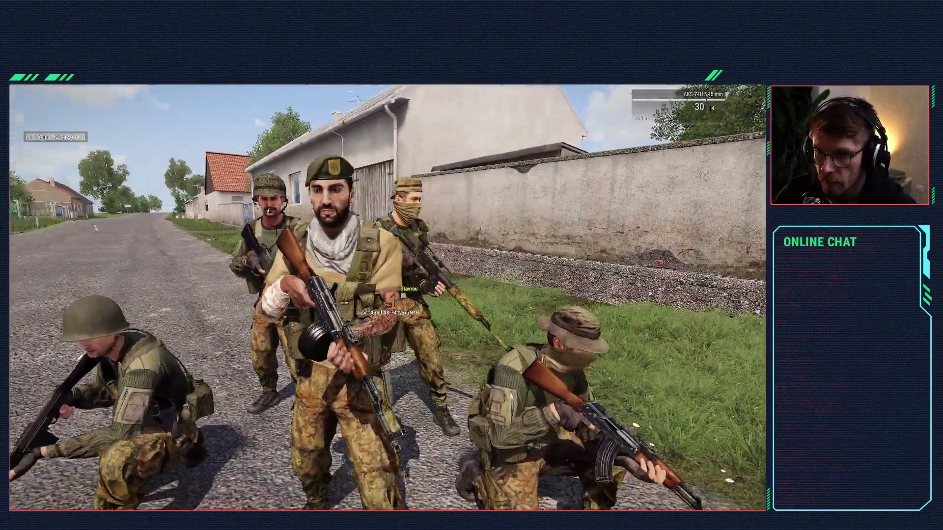
key(w)
key(d)
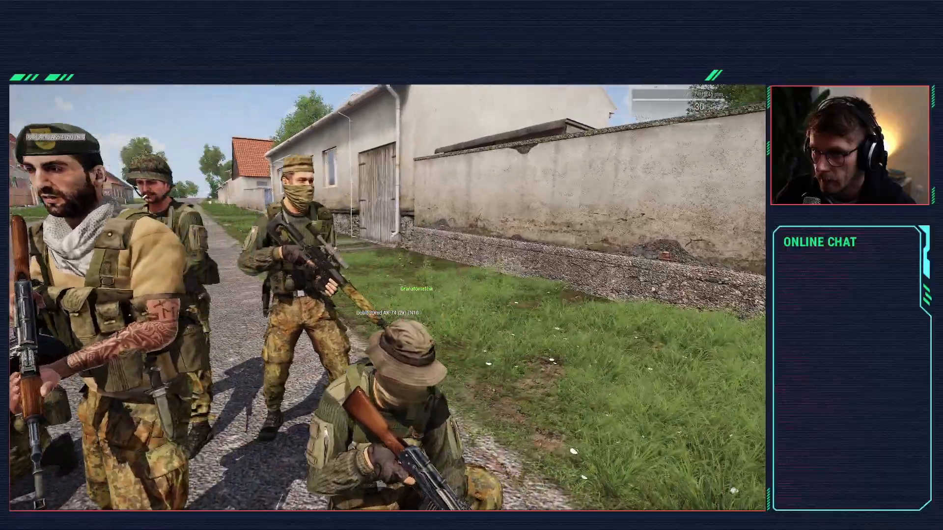
key(w)
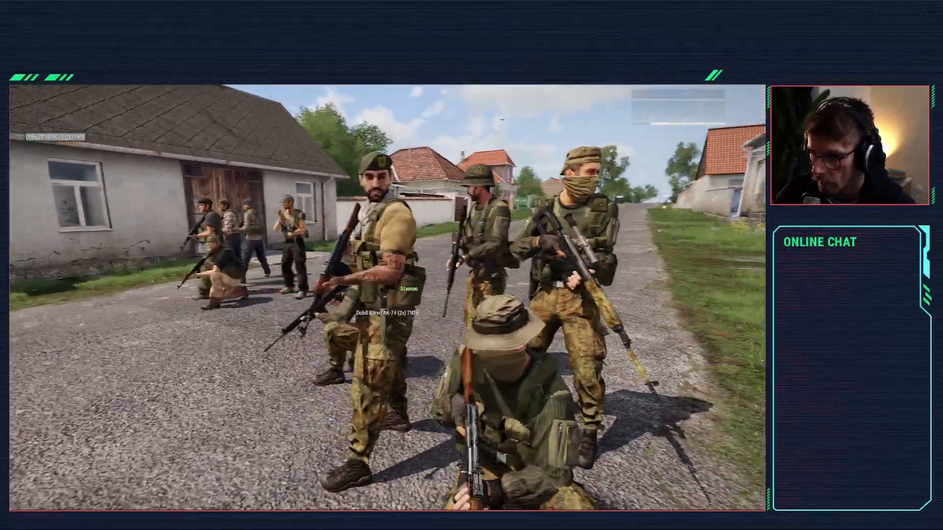
key(Escape)
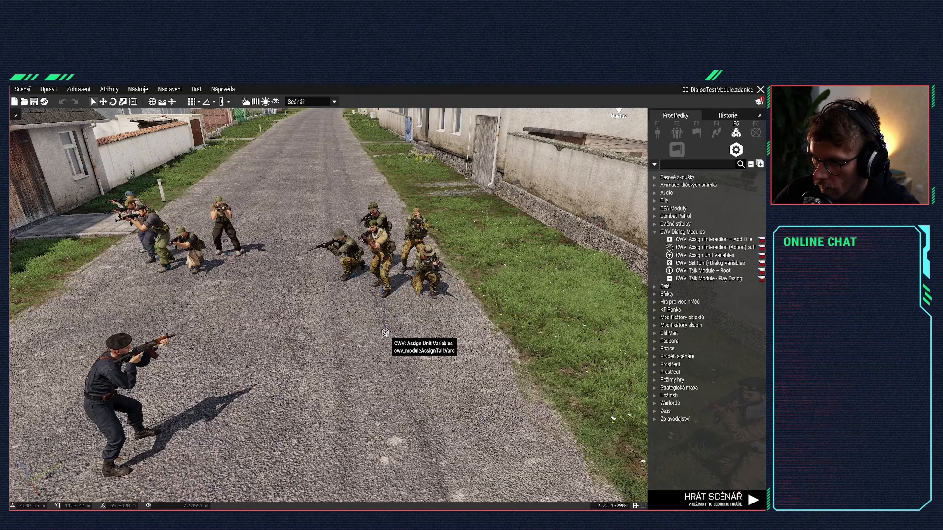
Step: Recopy npc_rebel_leader from the Assign Unit Variables module's Custom VarName override into the Assign Interaction module's NPC Variable Name
double_click(386, 334)
double_click(361, 260)
key(ctrl+c)
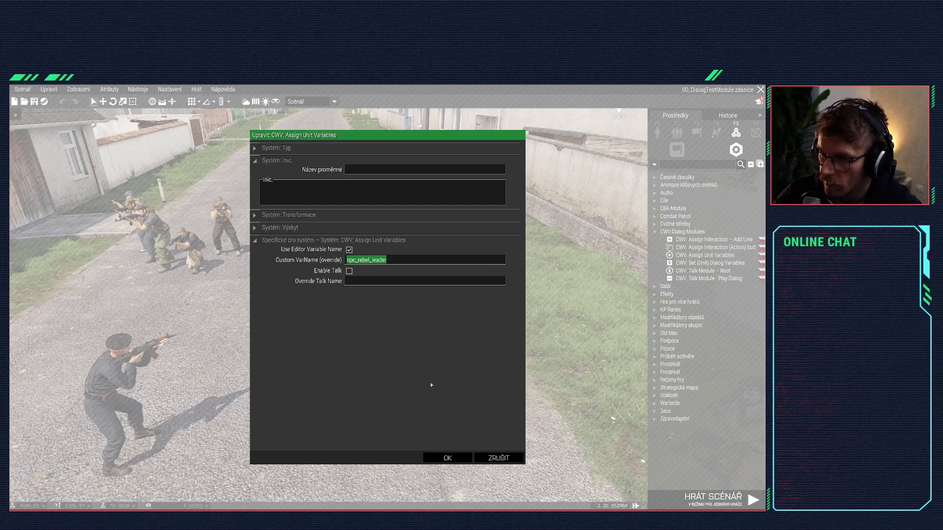
click(447, 457)
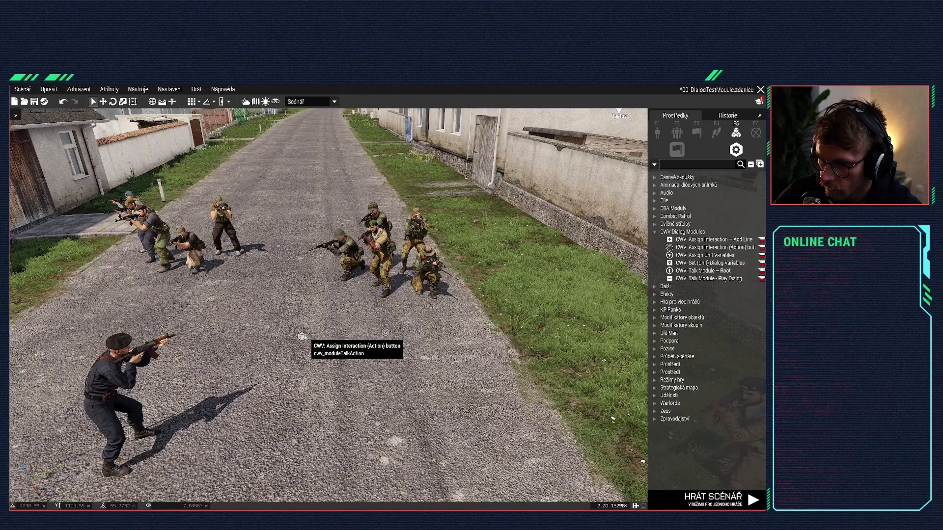
double_click(302, 337)
drag(392, 282, 276, 282)
key(ctrl+v)
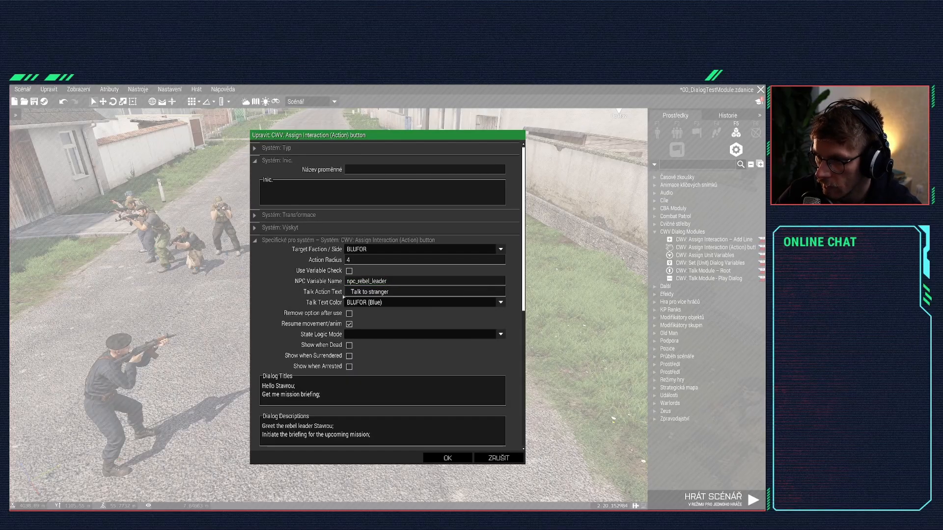
click(447, 458)
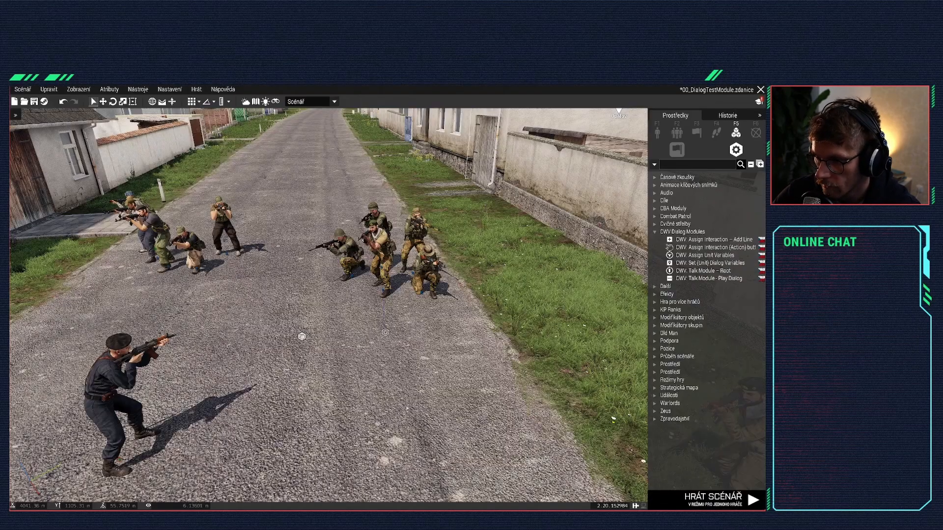
Step: Retest the rebel leader's talk action in a scenario playthrough and go back to the editor
click(713, 499)
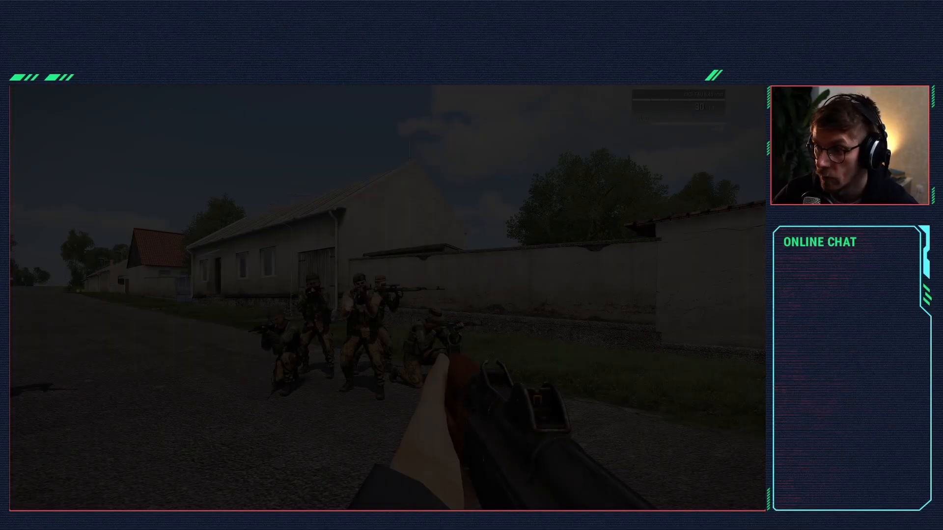
key(w)
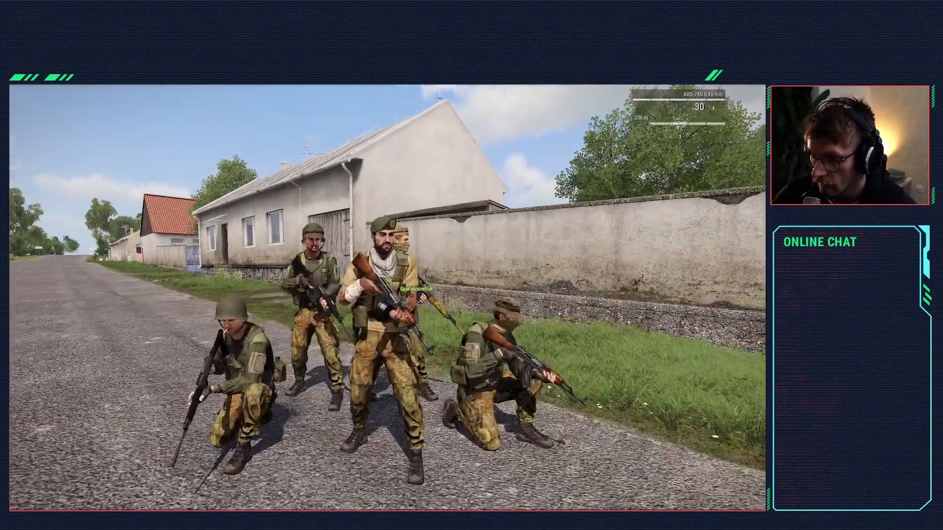
scroll(387, 298, down, 1)
key(s)
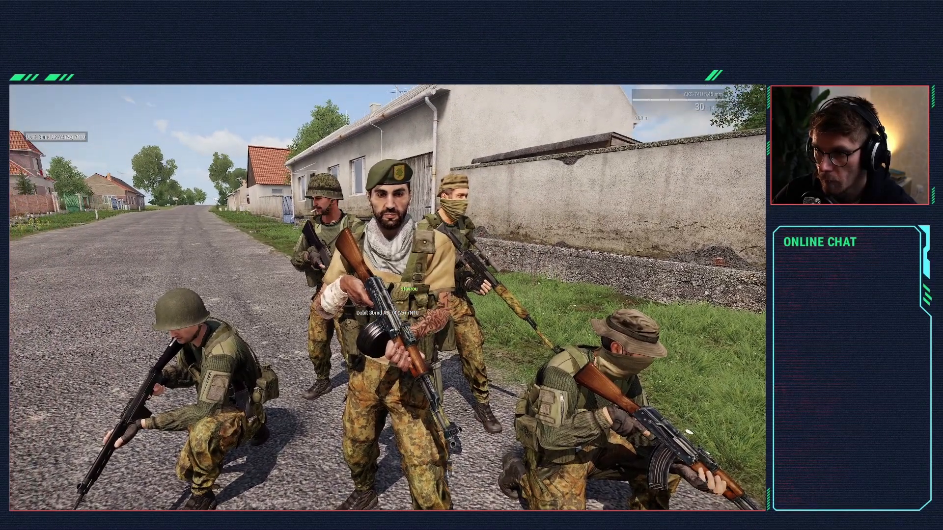
key(Escape)
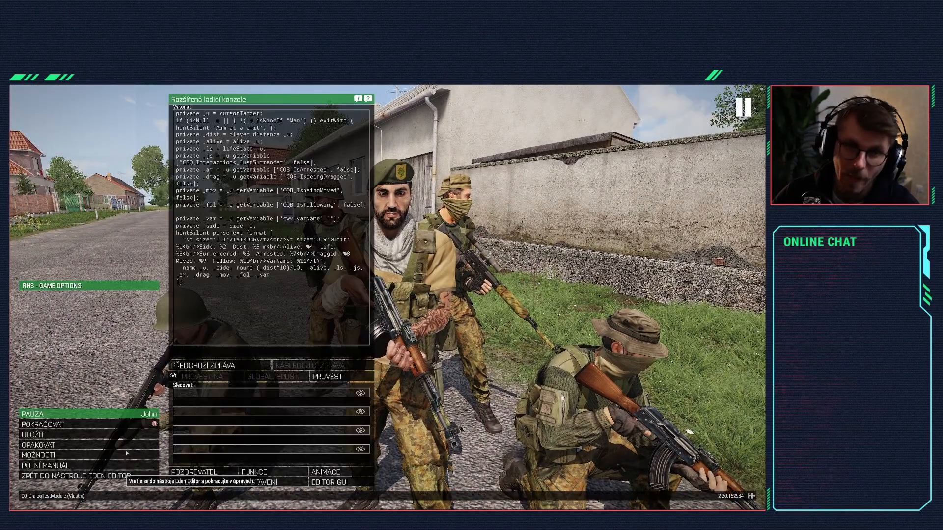
click(129, 474)
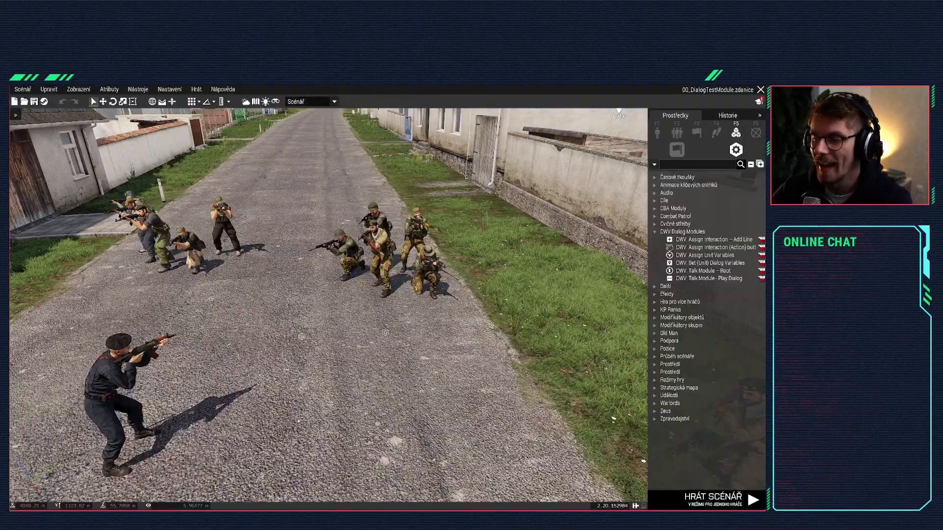
Step: Turn off Use Editor Variable Name in the rebel leader's Assign Unit Variables module, keeping the npc_rebel_leader override, and save the scenario
double_click(386, 331)
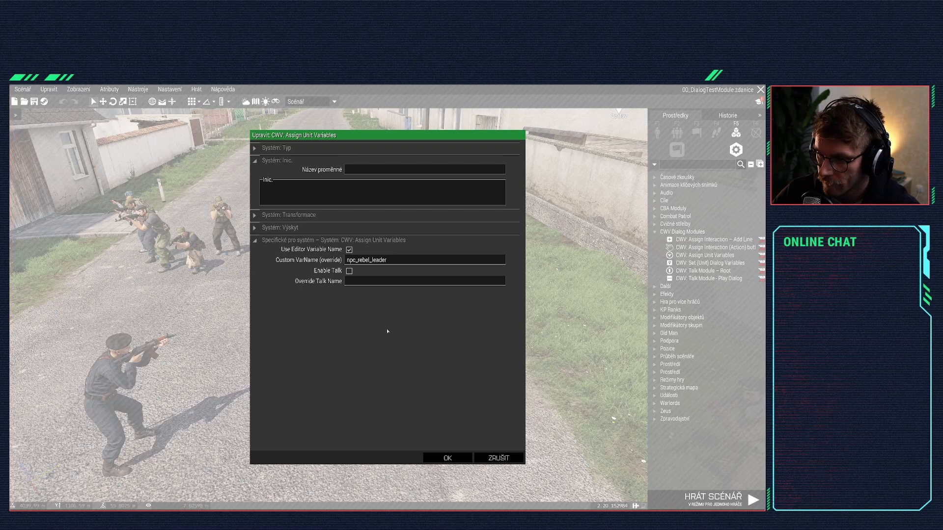
click(349, 249)
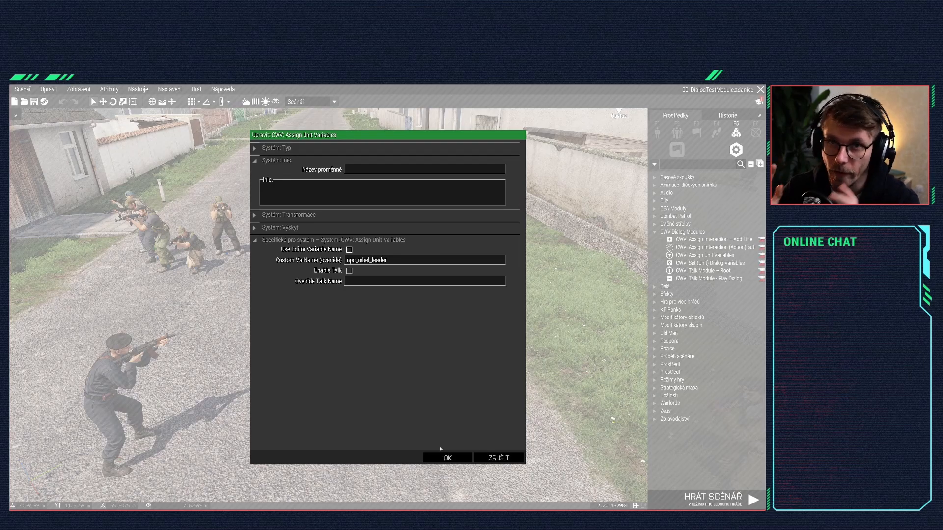
click(445, 457)
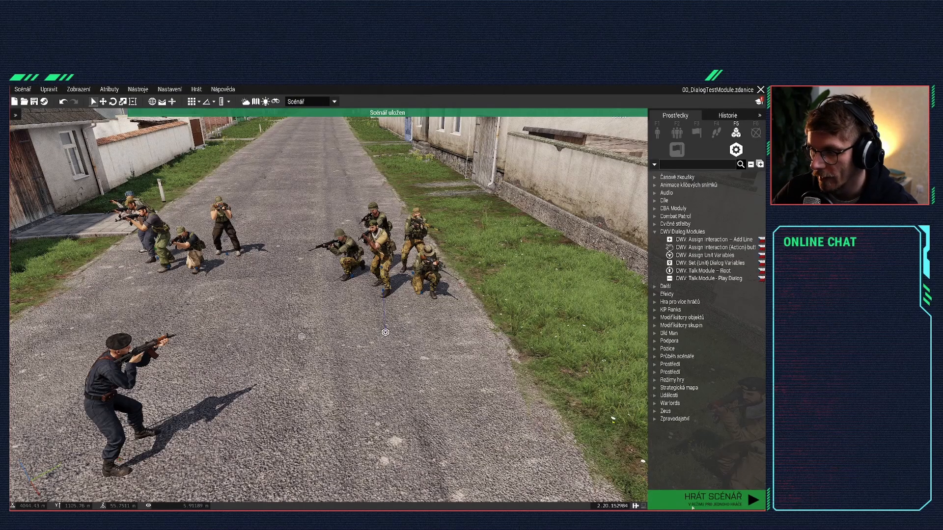
Step: Play the scenario, talk to the rebel leader and request the mission briefing
click(714, 500)
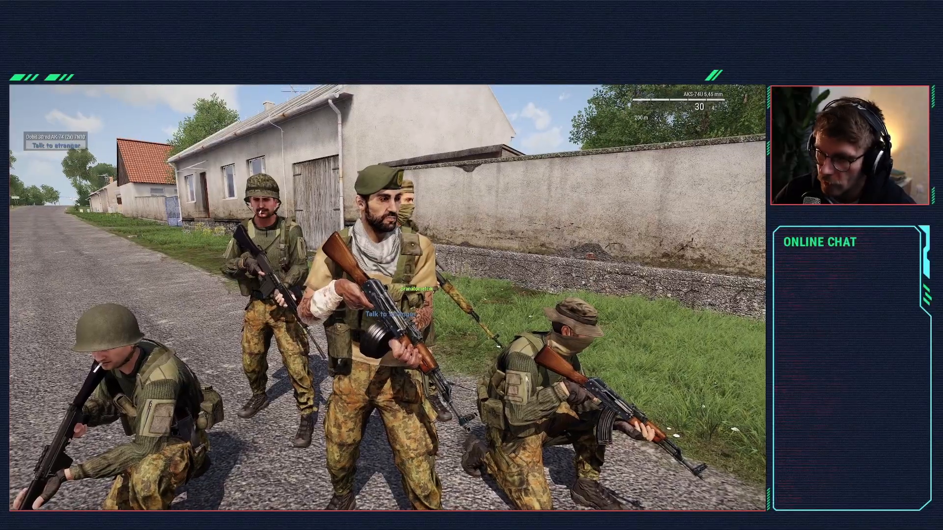
key(f)
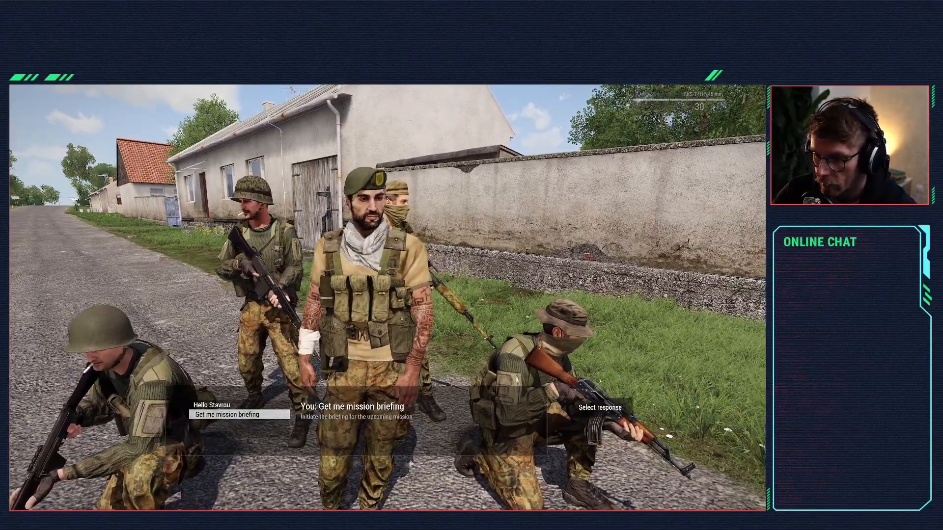
key(f)
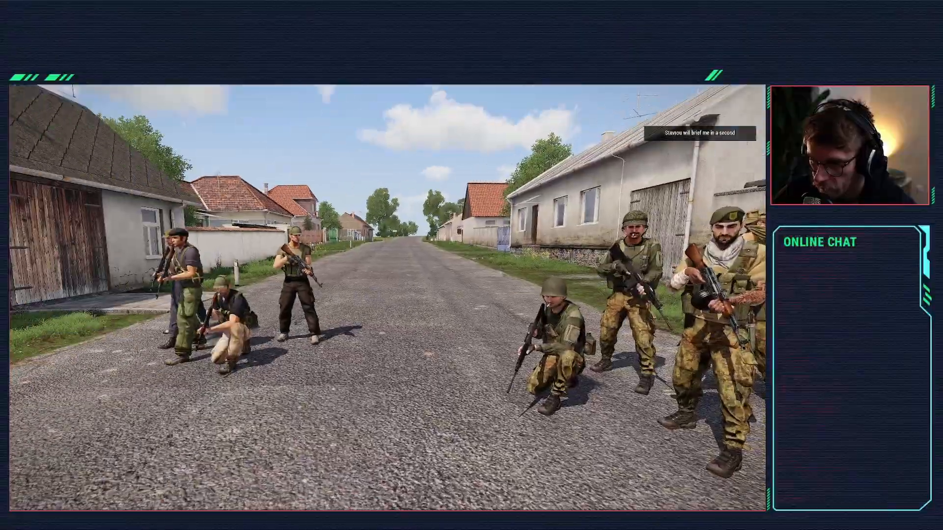
Step: Approach the soldiers farther along the road, check the beret soldier's dialog without choosing a response, and return to the editor
key(w)
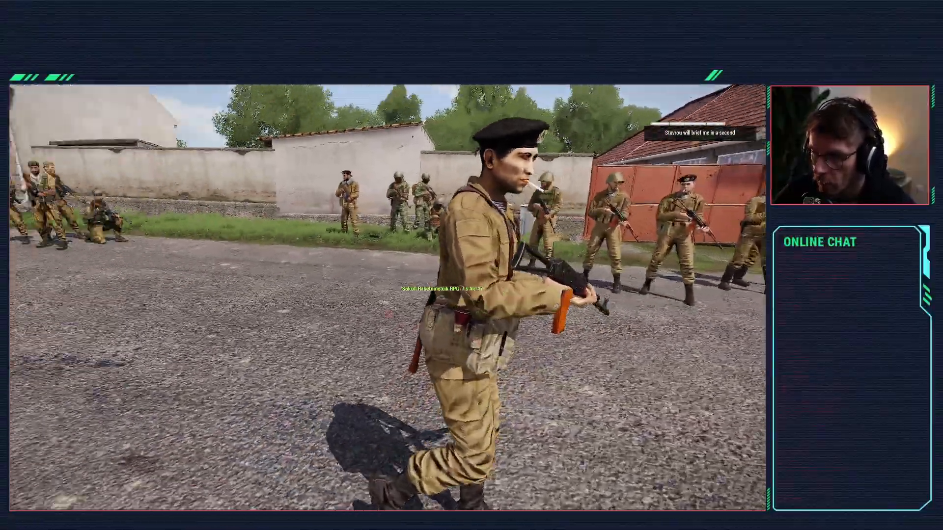
key(w)
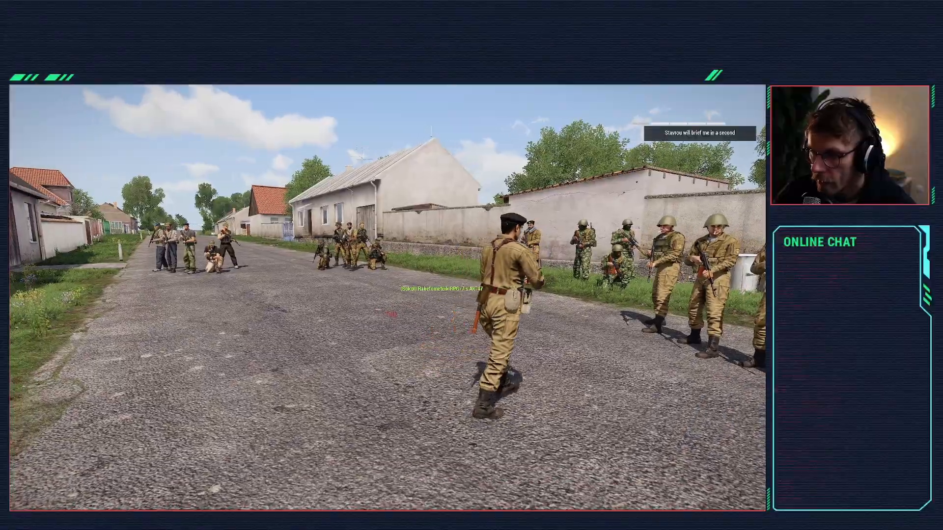
key(w)
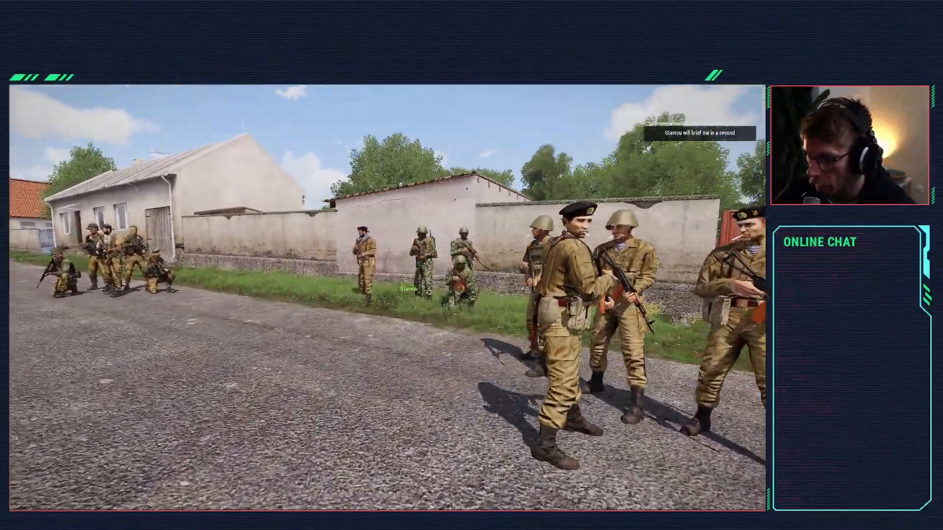
key(w)
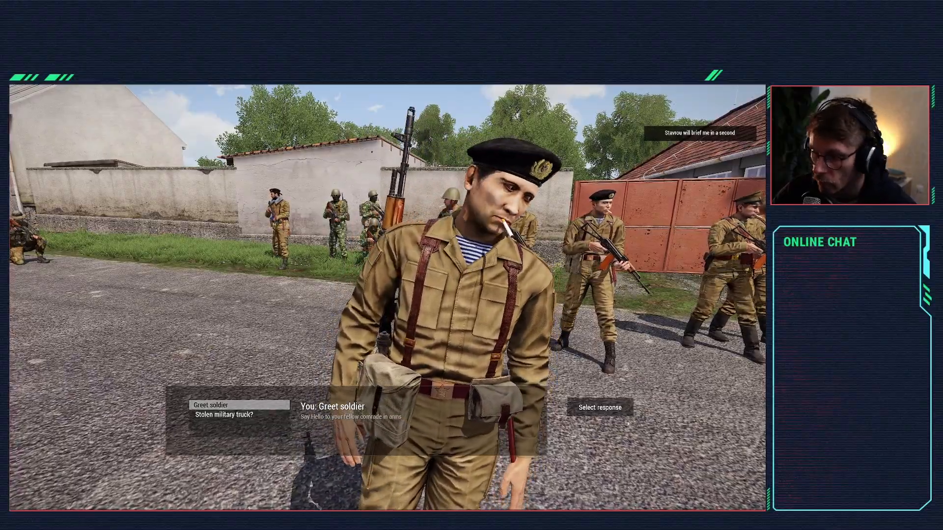
key(Escape)
key(s)
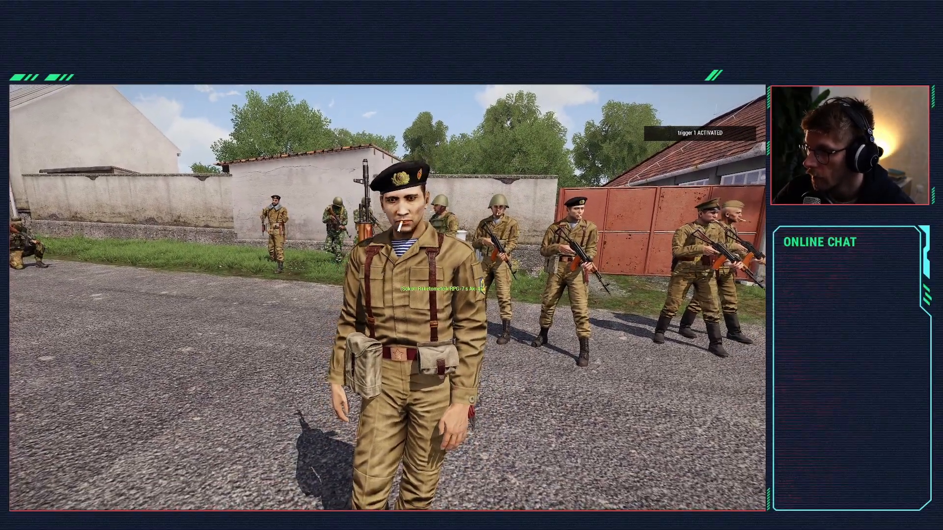
key(s)
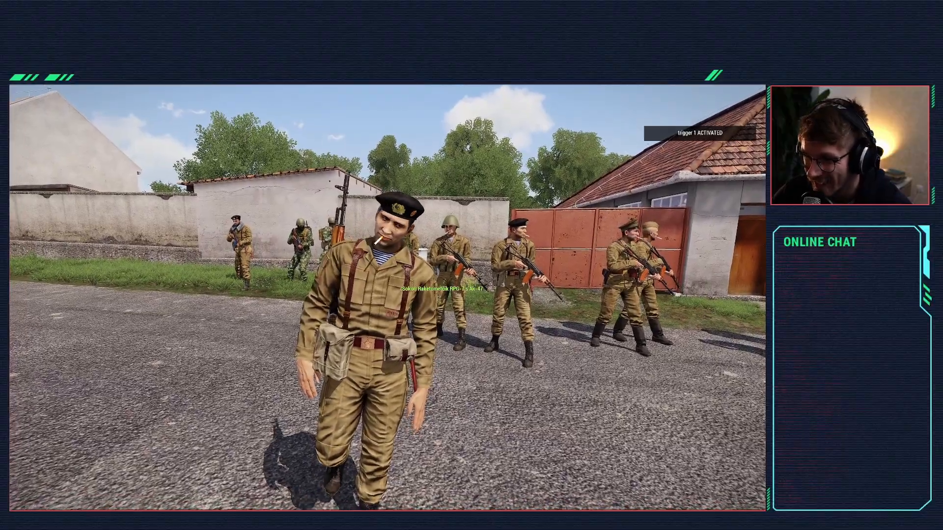
key(Escape)
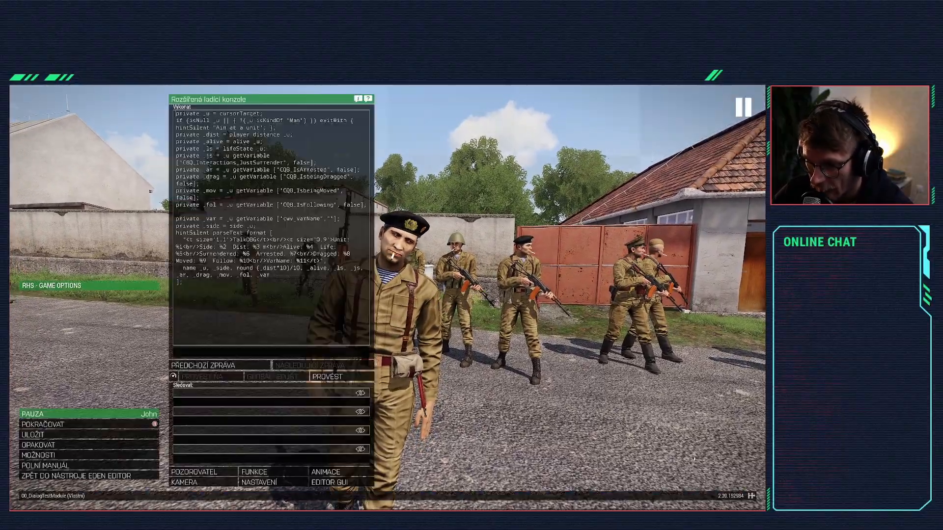
click(128, 476)
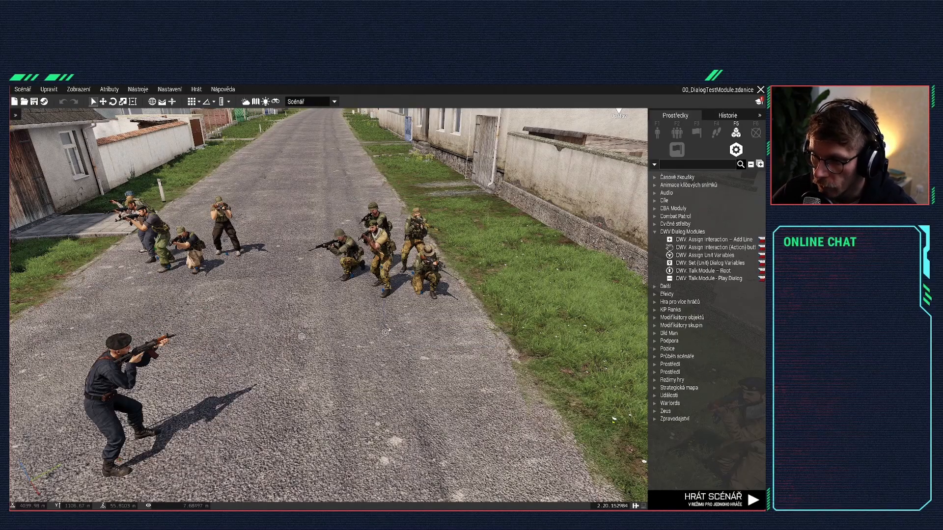
Step: Review the settings of the rebel leader's Assign Interaction module
double_click(302, 336)
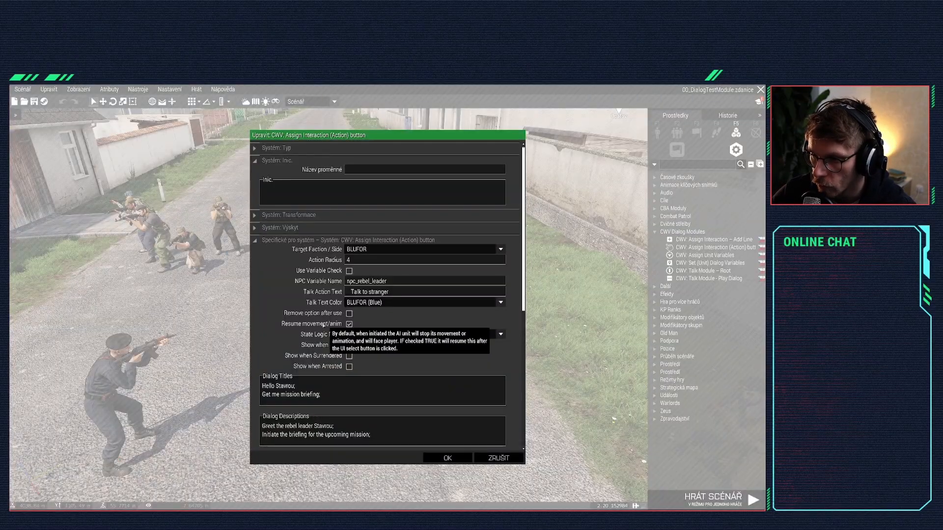
click(444, 457)
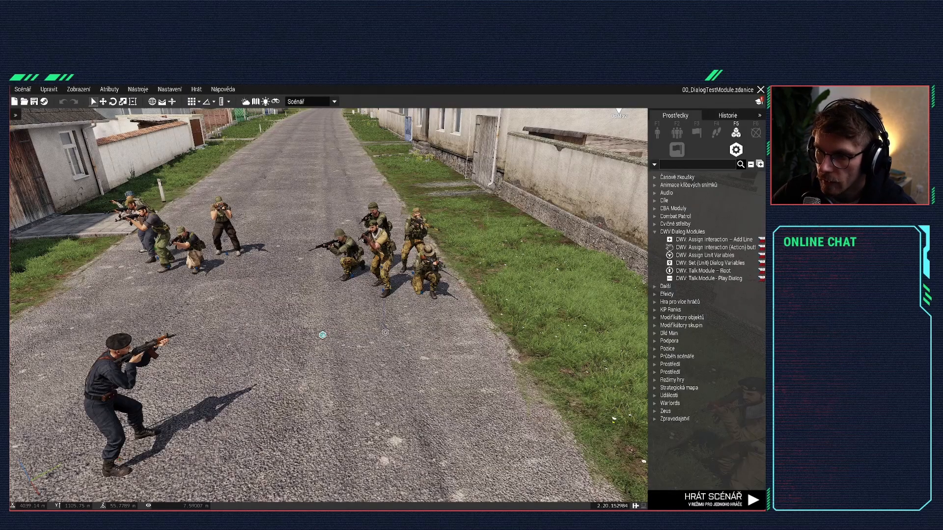
click(319, 336)
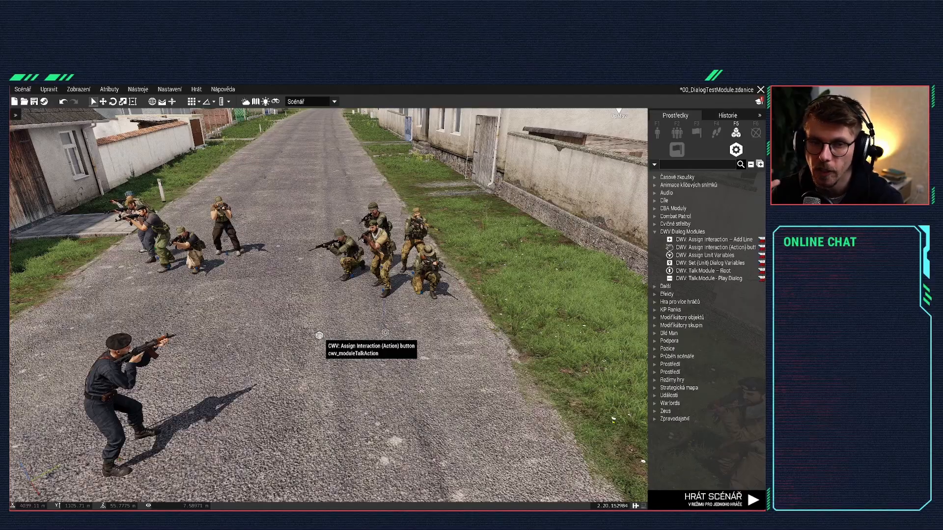
Step: Examine the State Logic Mode options in the Civilian Assign Interaction module, keeping ONLY (Selected States Only)
key(s)
right_drag(319, 335, 383, 335)
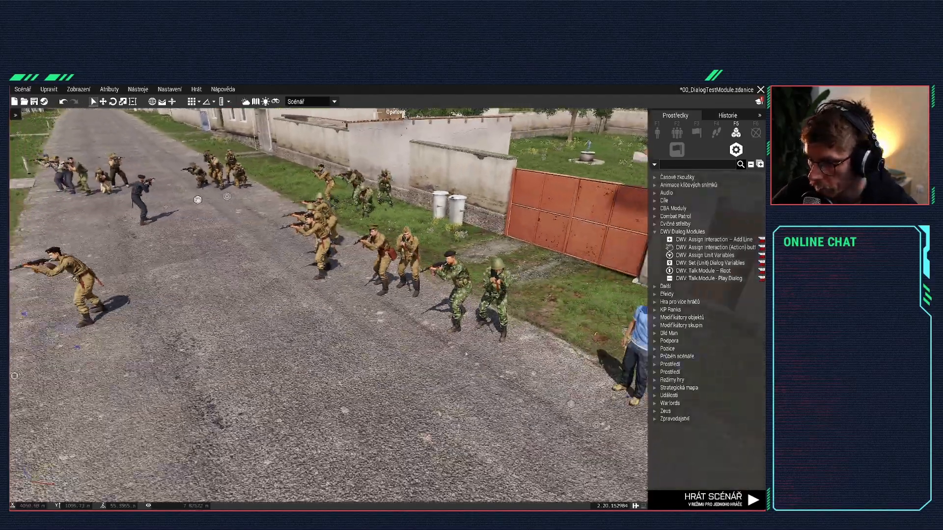
key(w)
double_click(371, 336)
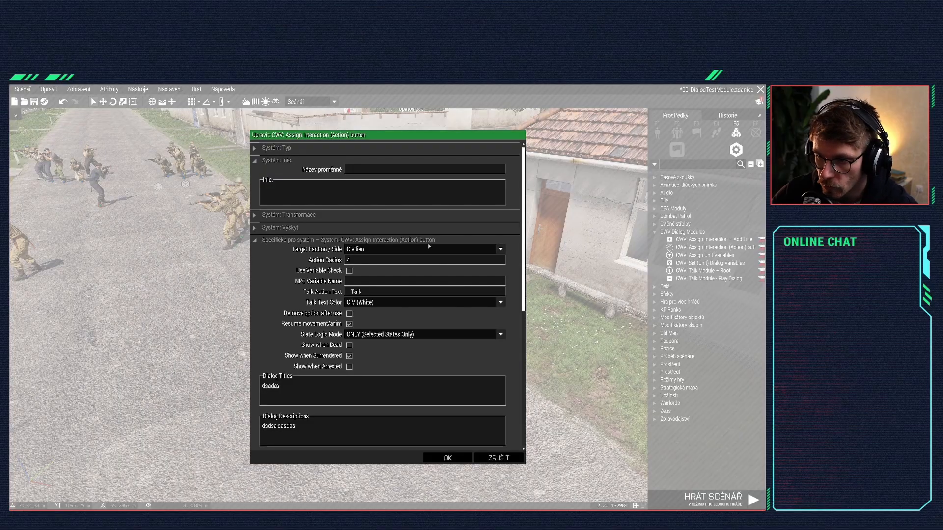
click(368, 334)
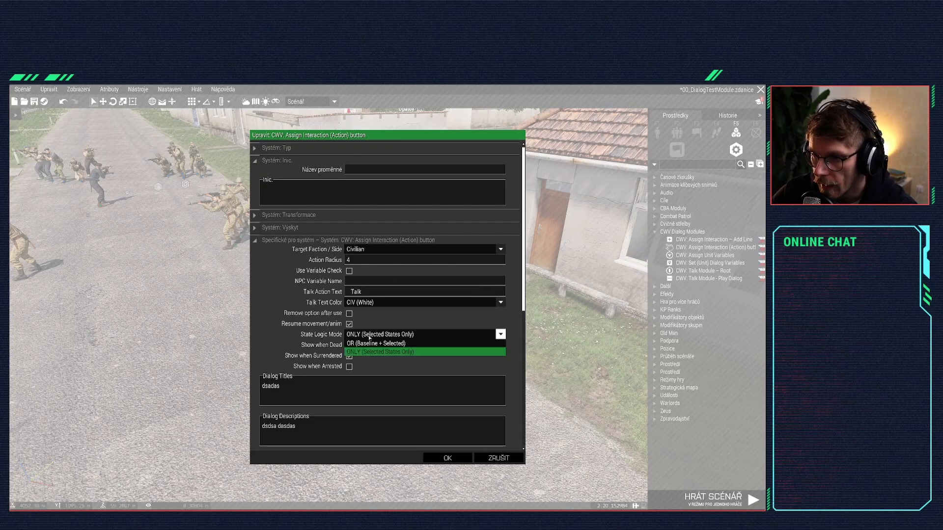
click(369, 337)
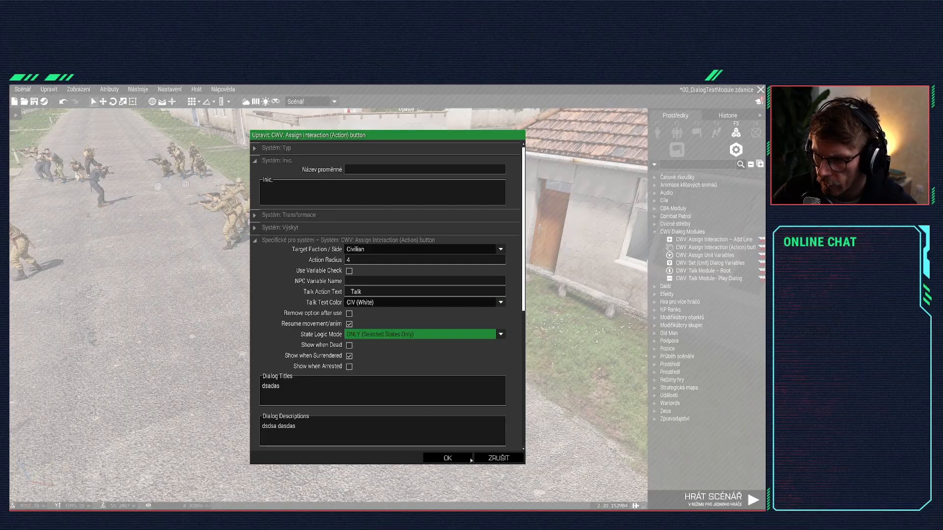
click(448, 457)
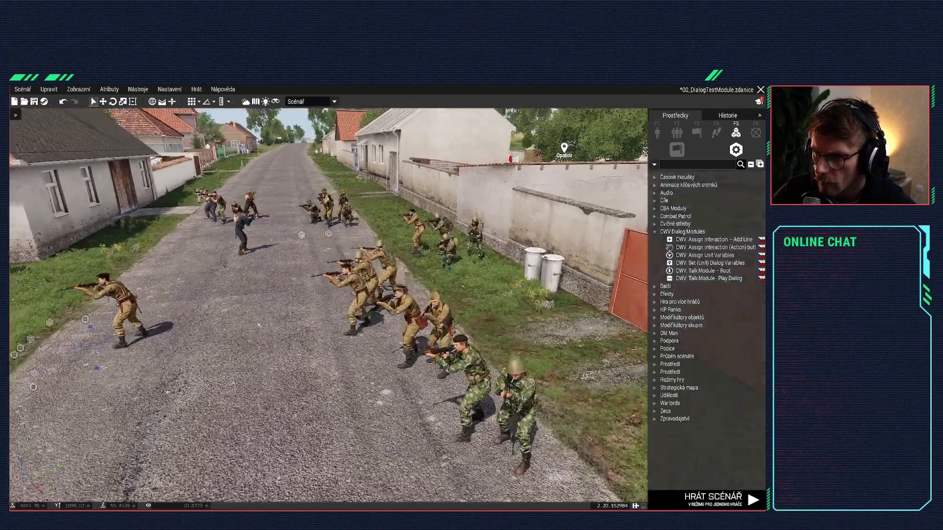
Step: Enable Show when Dead in the rebel leader's Assign Interaction module and save the scenario
key(w)
right_drag(259, 324, 290, 358)
double_click(327, 325)
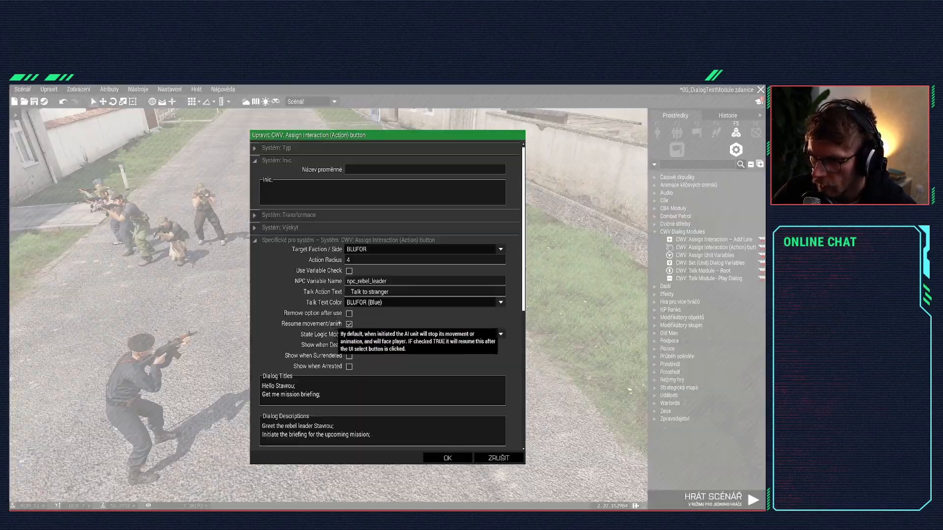
click(349, 346)
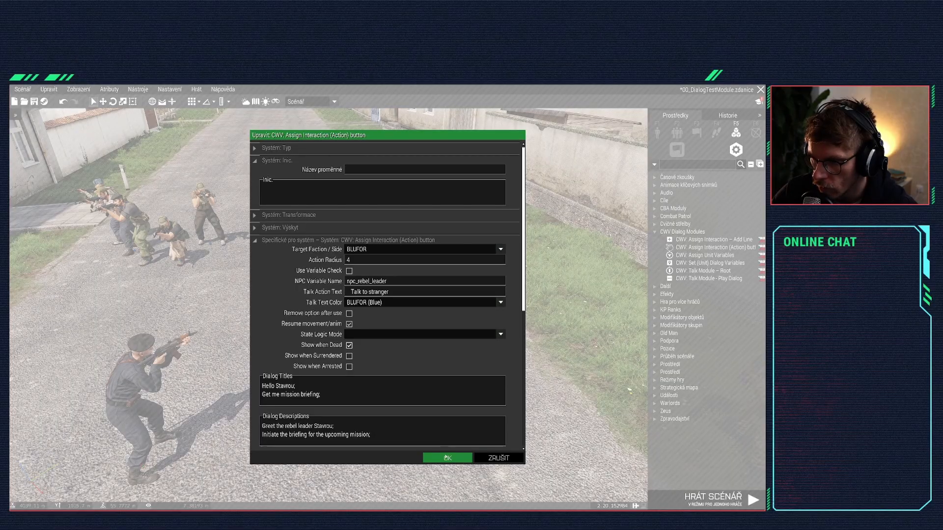
click(447, 458)
key(ctrl+s)
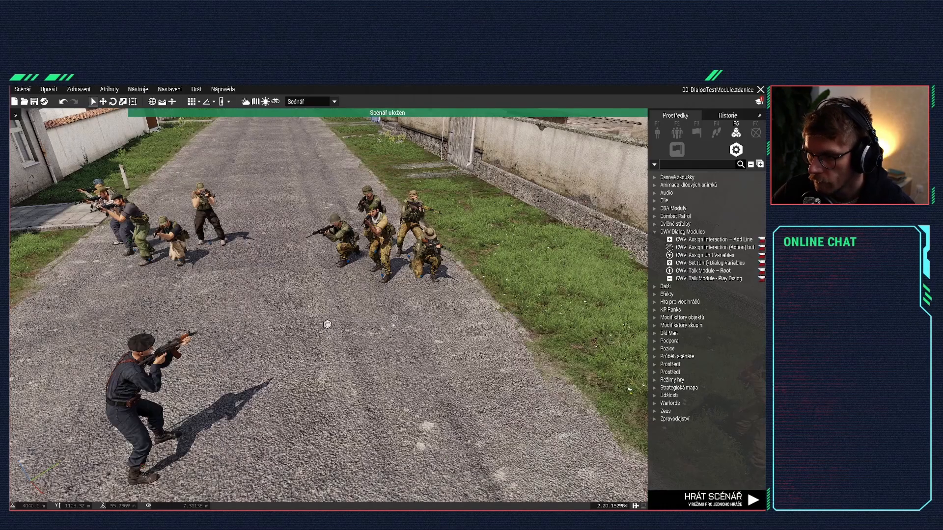
Step: Set the rebel leader module's State Logic Mode to ONLY (Selected States Only) and save the scenario
double_click(328, 324)
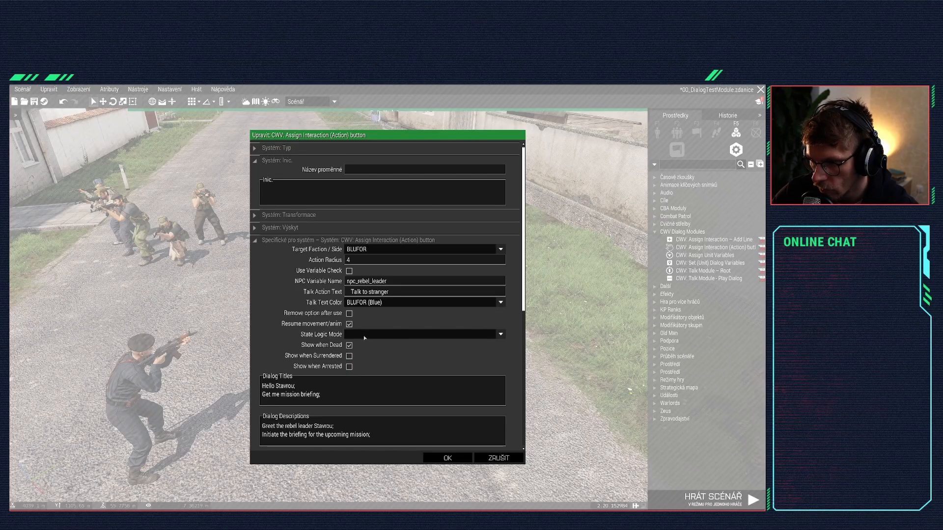
click(365, 336)
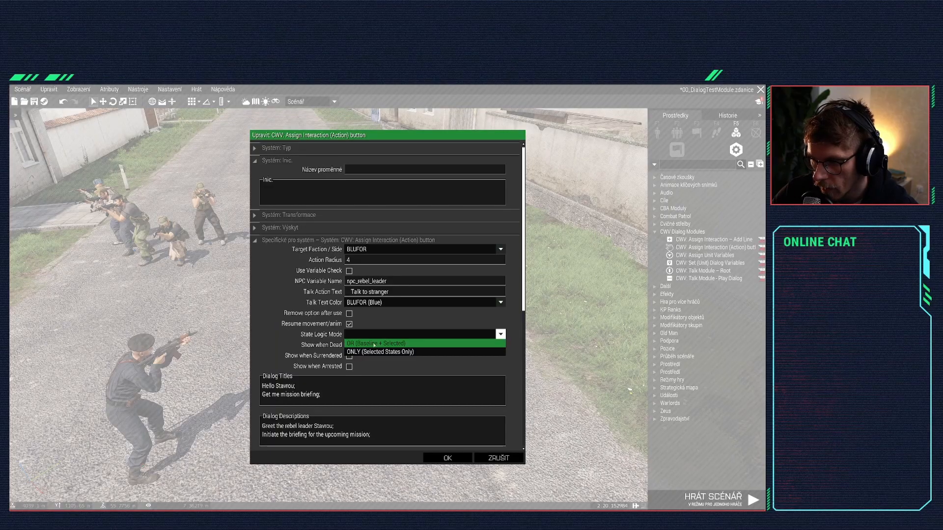
click(379, 351)
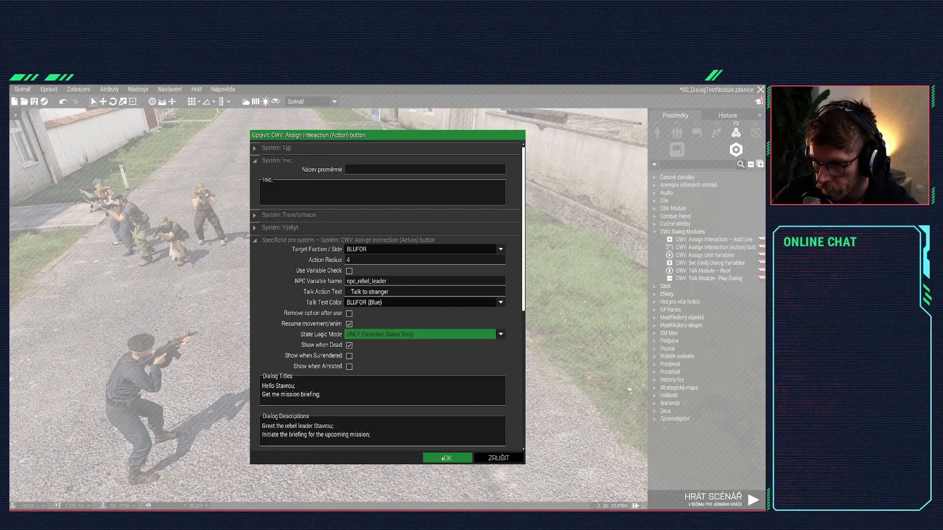
click(446, 458)
key(ctrl+s)
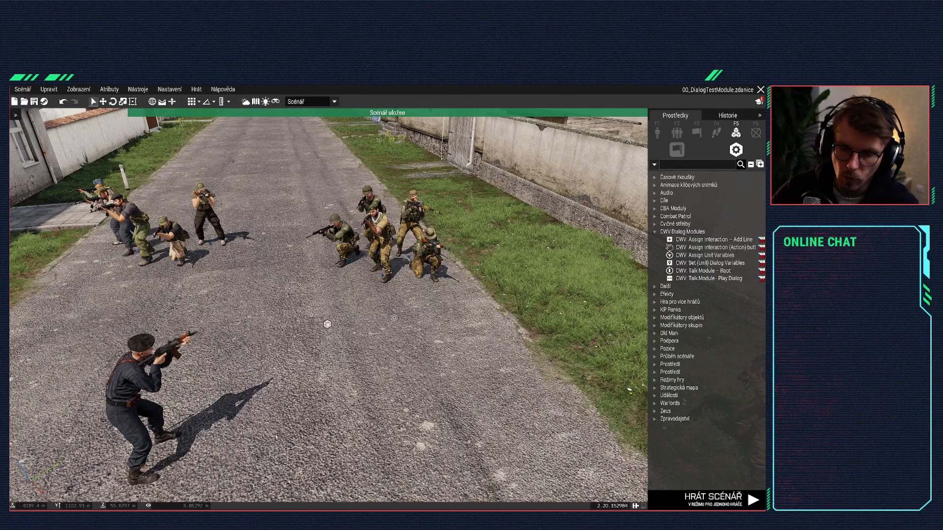
Step: Play the scenario, check the rebel leader's talk action while alive and dead, and return to the editor
click(715, 499)
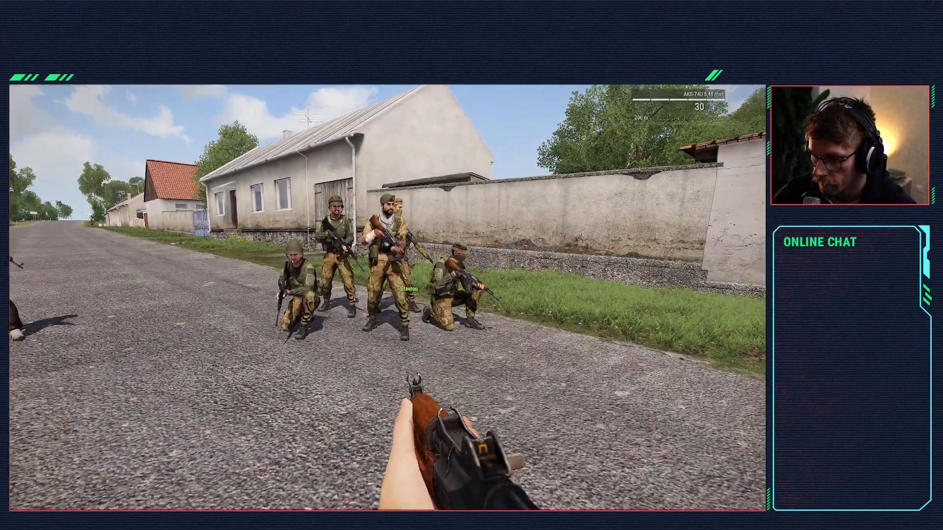
key(w)
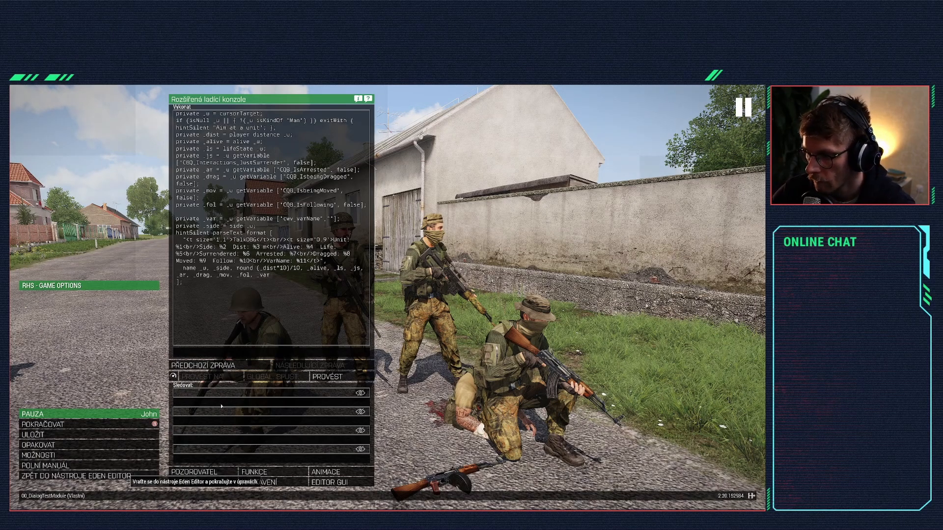
click(129, 476)
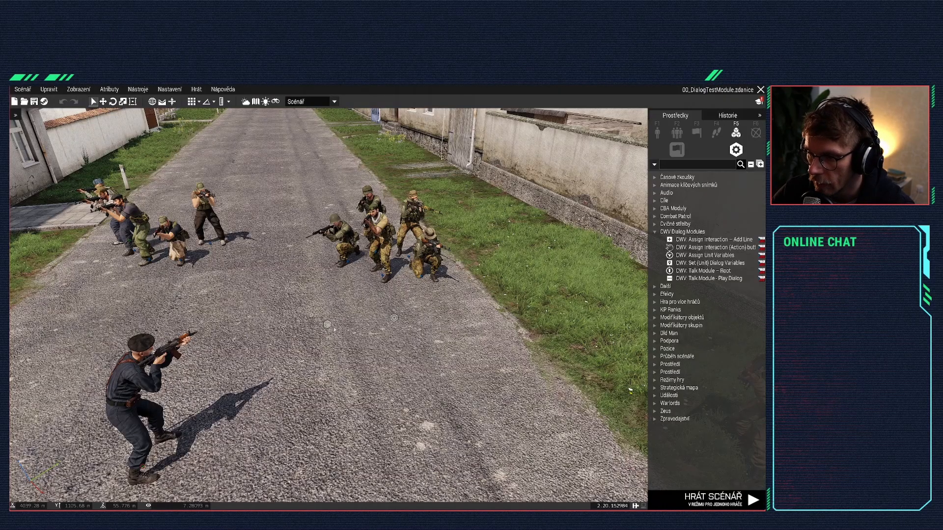
Step: Turn off Show when Dead in the rebel leader's Assign Interaction module and set State Logic Mode to OR (Baseline + Selected)
double_click(328, 325)
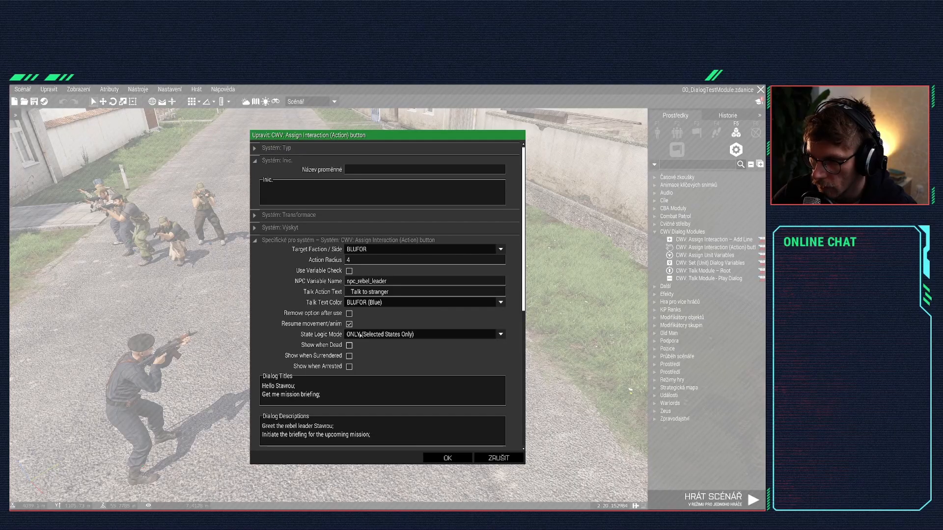
click(361, 335)
click(388, 345)
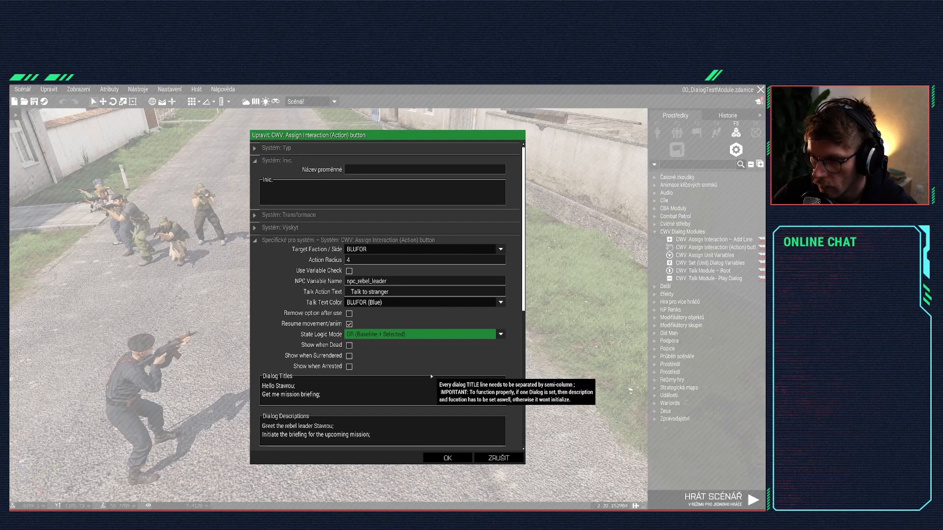
click(447, 457)
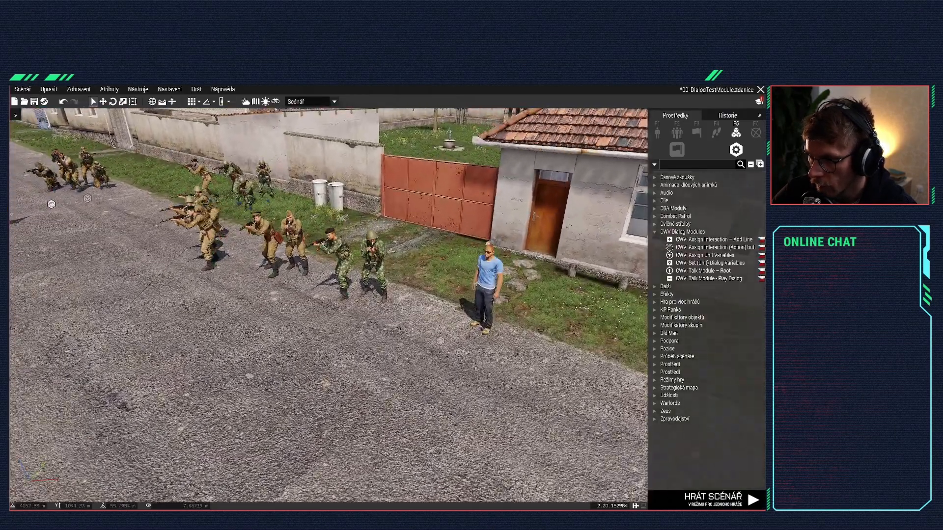
Step: Review the civilian's Assign Interaction module, move the player unit beside the civilian and save the scenario
double_click(441, 340)
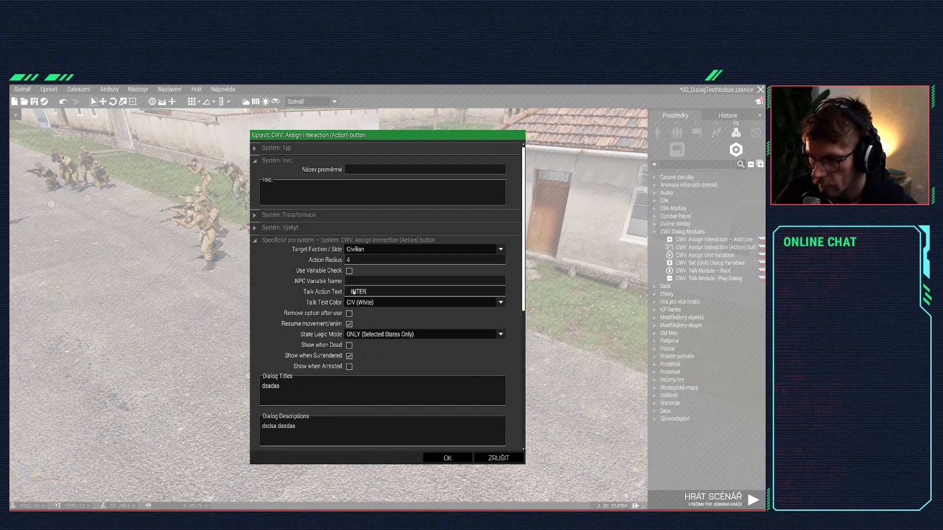
key(Escape)
key(s)
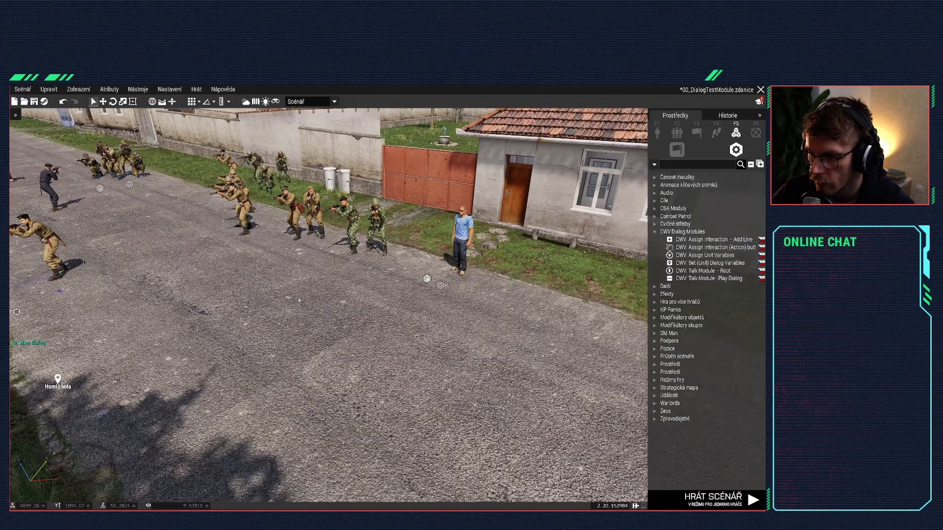
drag(54, 204, 361, 334)
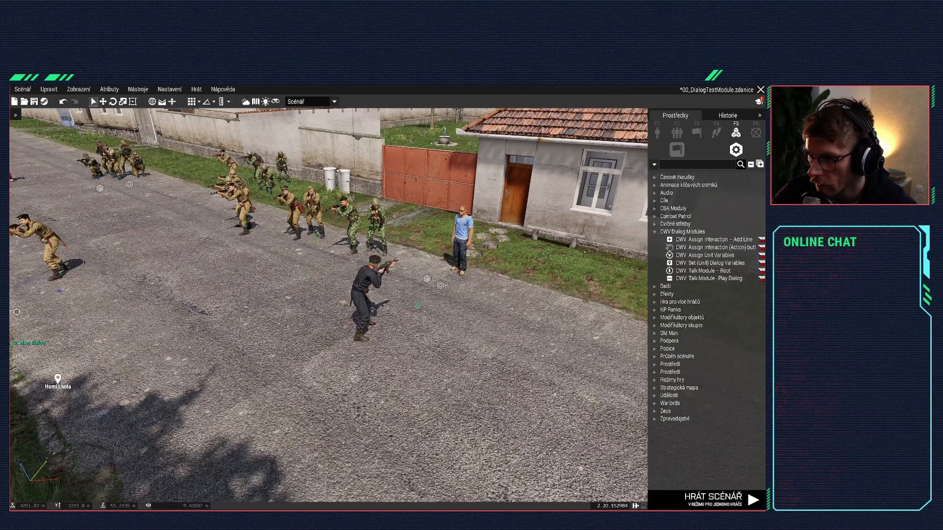
key(ctrl+s)
Step: Play the scenario, make the civilian surrender, and run the INTERROGATE action with the dsadas response
click(717, 498)
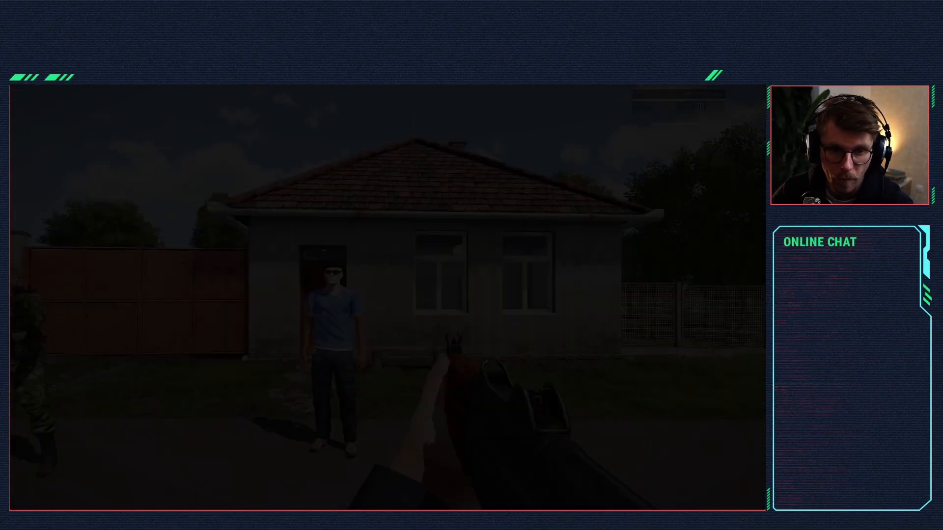
key(w)
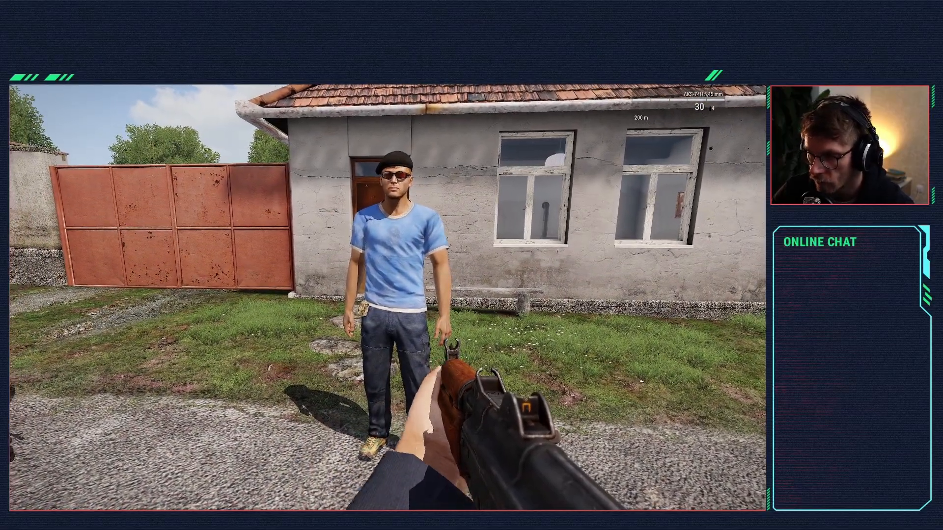
key(g)
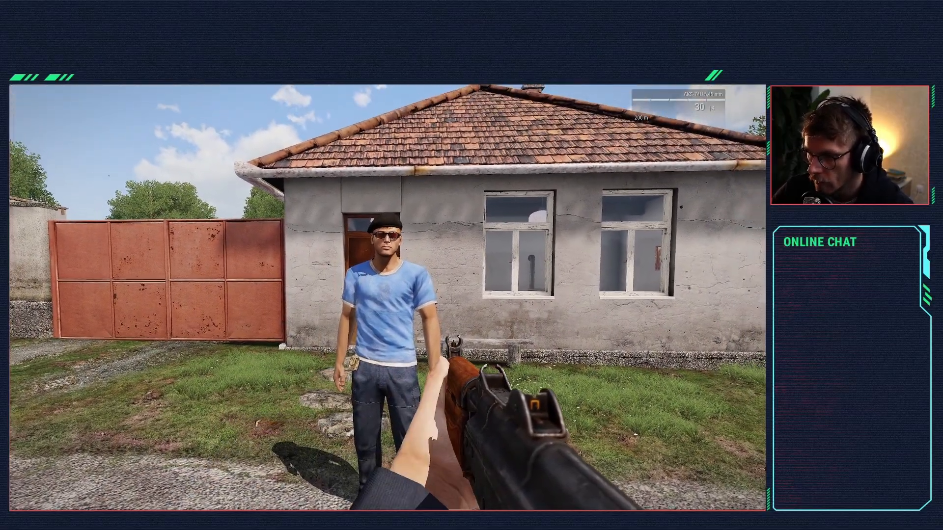
key(v)
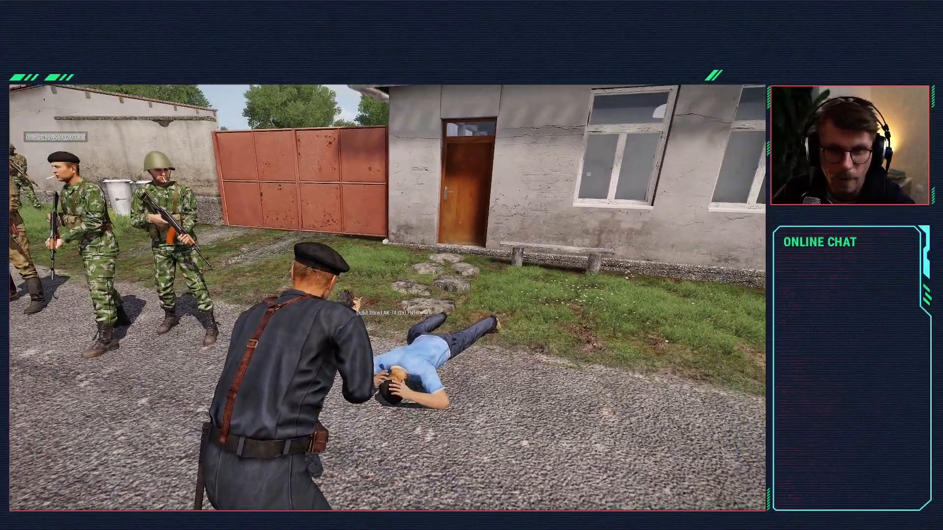
key(ctrl+KP_1)
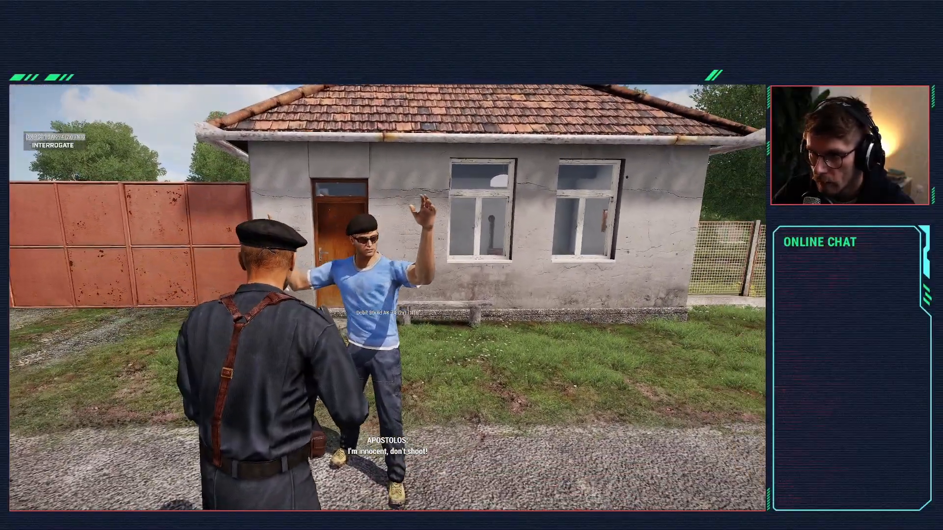
scroll(388, 297, down, 1)
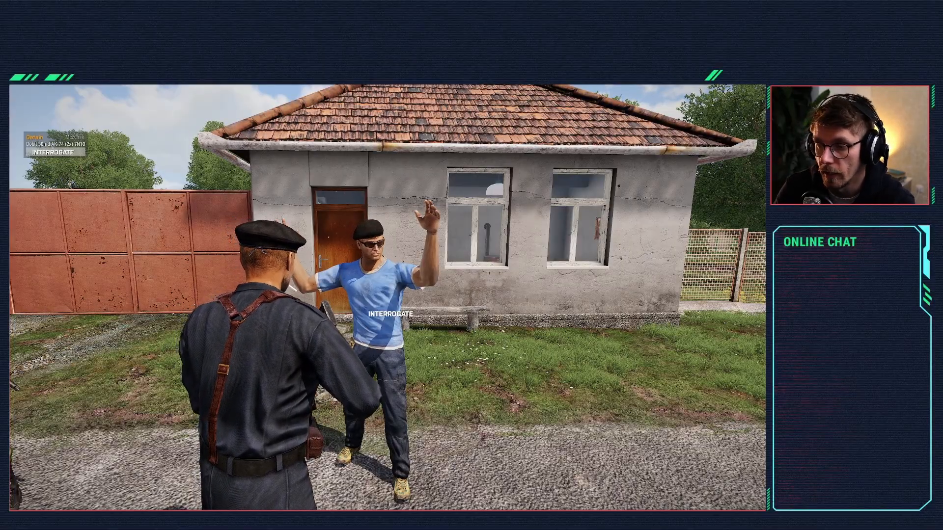
key(f)
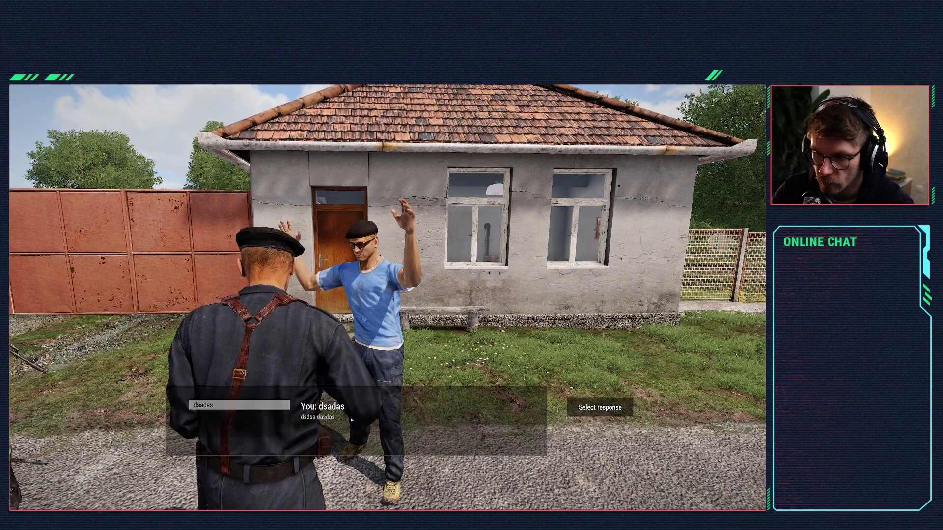
key(Return)
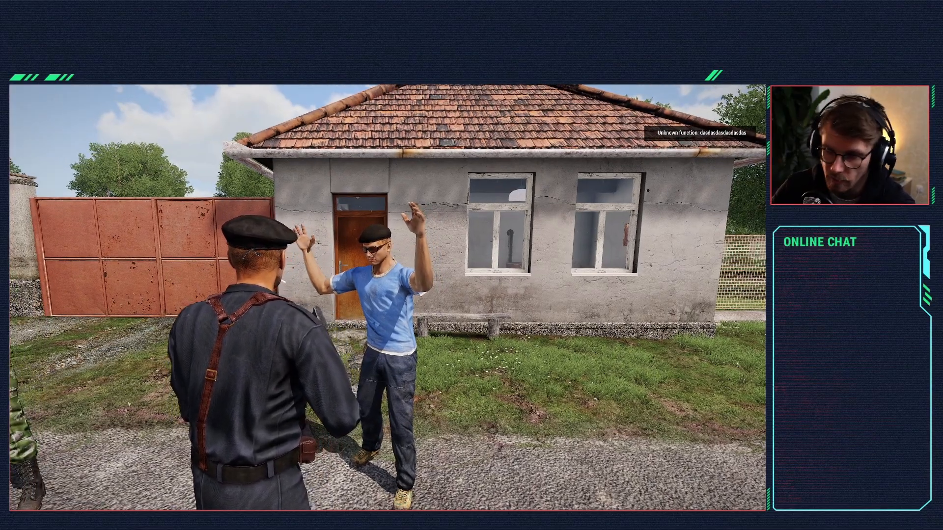
Step: Arrest the surrendered civilian, check which actions are offered, and return to the editor
scroll(387, 298, down, 3)
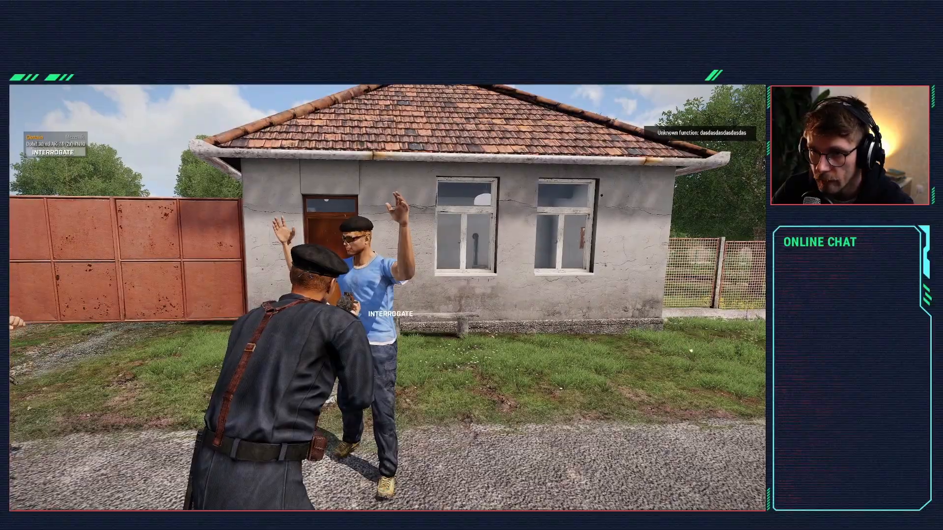
key(space)
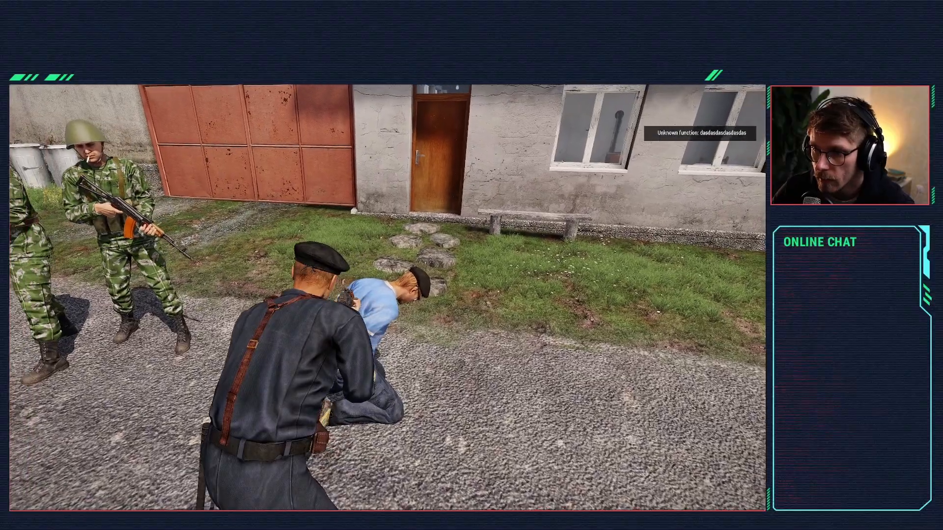
scroll(388, 313, up, 2)
scroll(388, 313, down, 2)
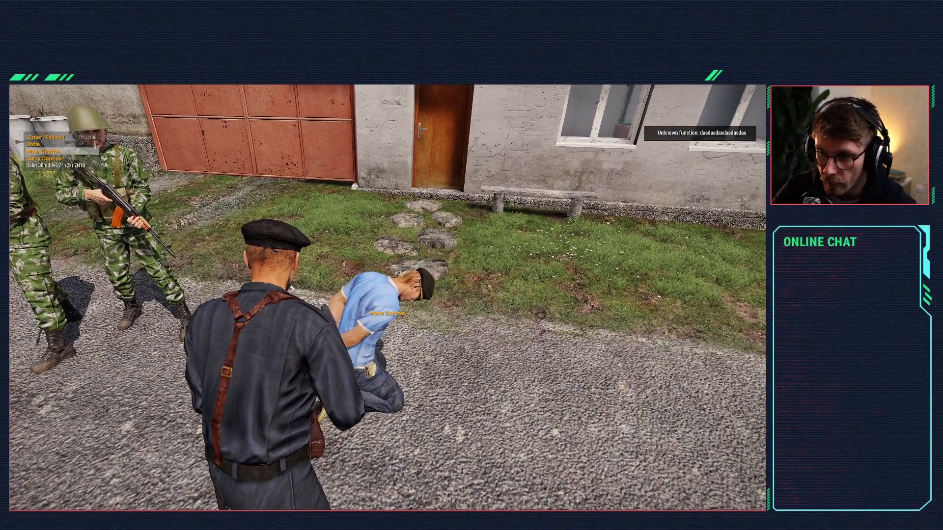
key(Escape)
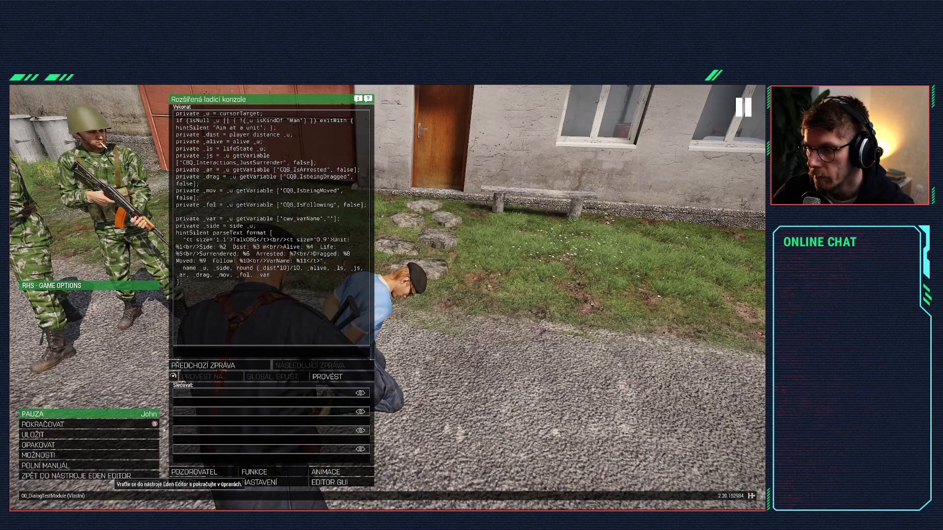
click(76, 476)
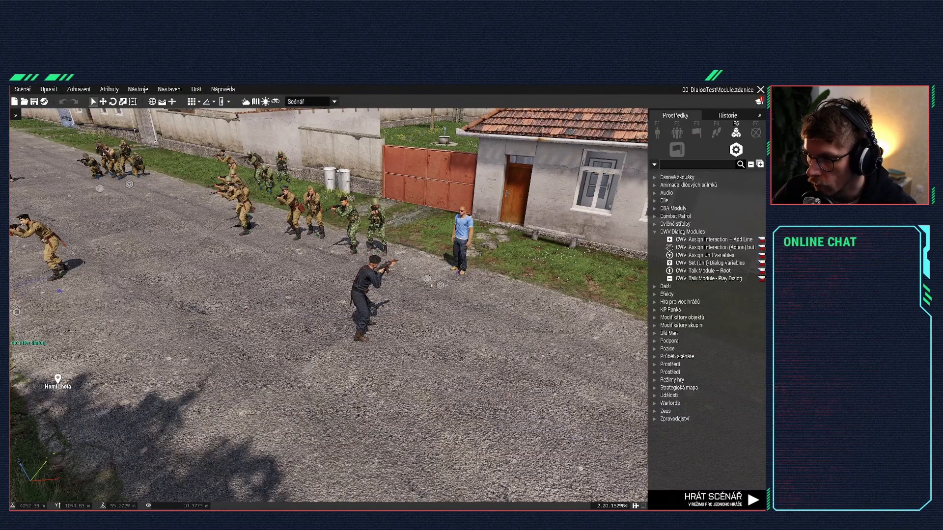
Step: Set the civilian module's State Logic Mode to OR (Baseline + Selected), enable Show when Arrested, and save the scenario
double_click(430, 283)
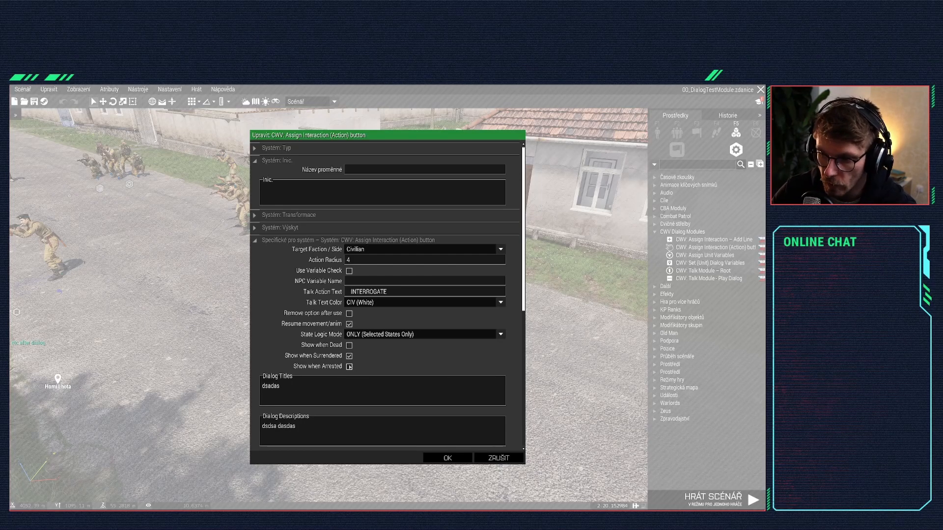
click(369, 335)
click(359, 349)
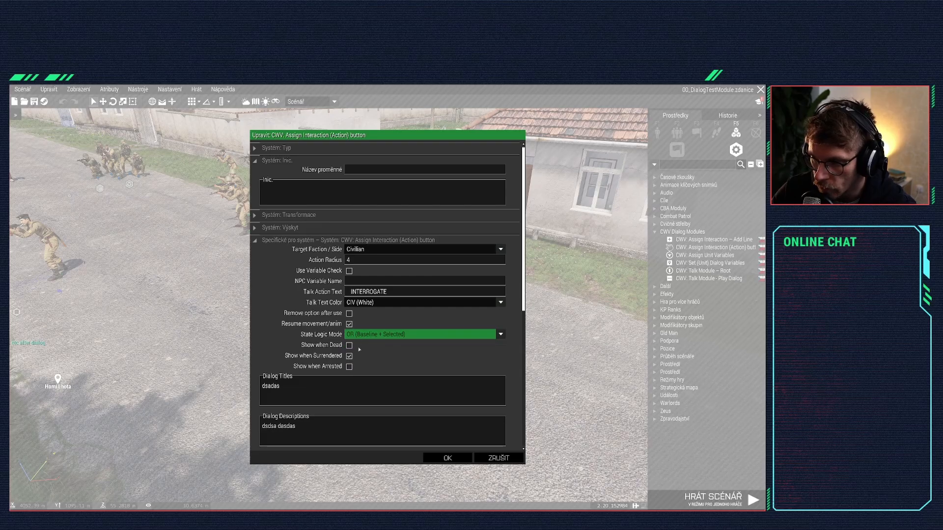
click(349, 366)
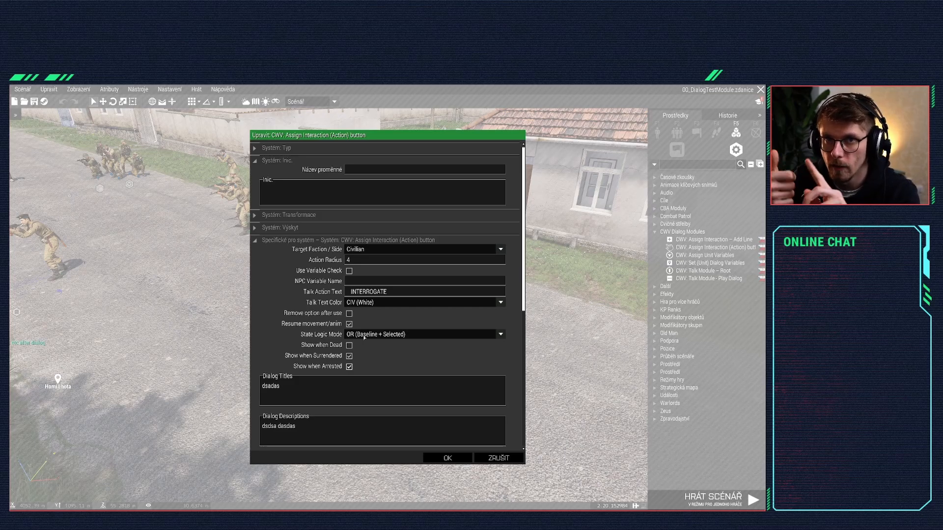
click(364, 336)
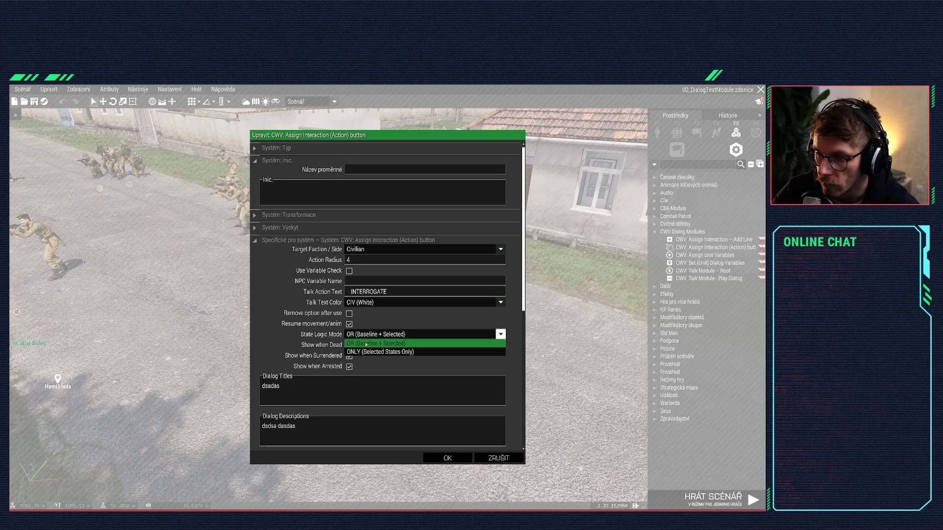
click(375, 350)
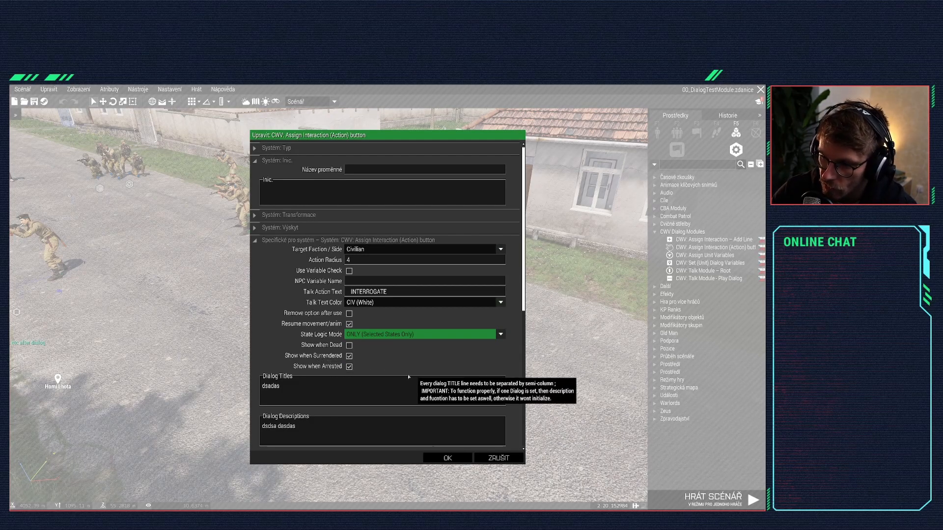
click(373, 334)
click(385, 342)
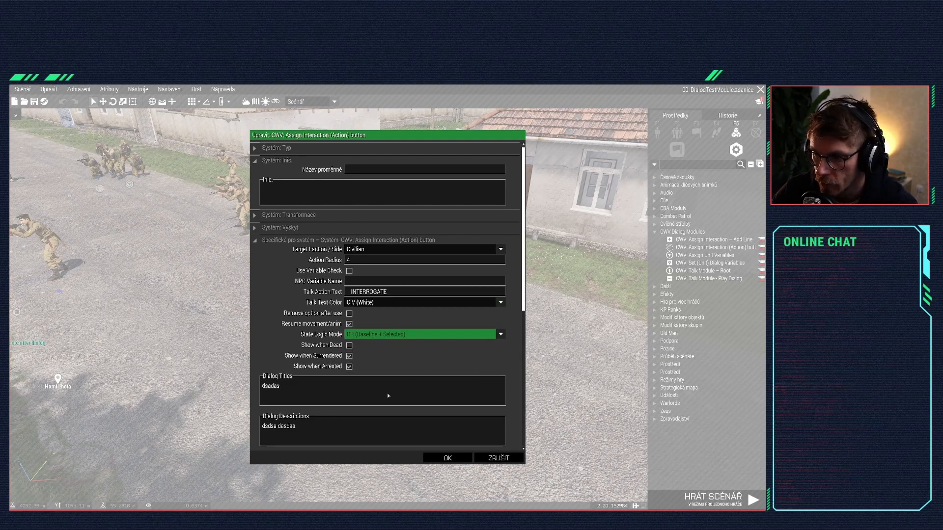
click(447, 457)
key(ctrl+s)
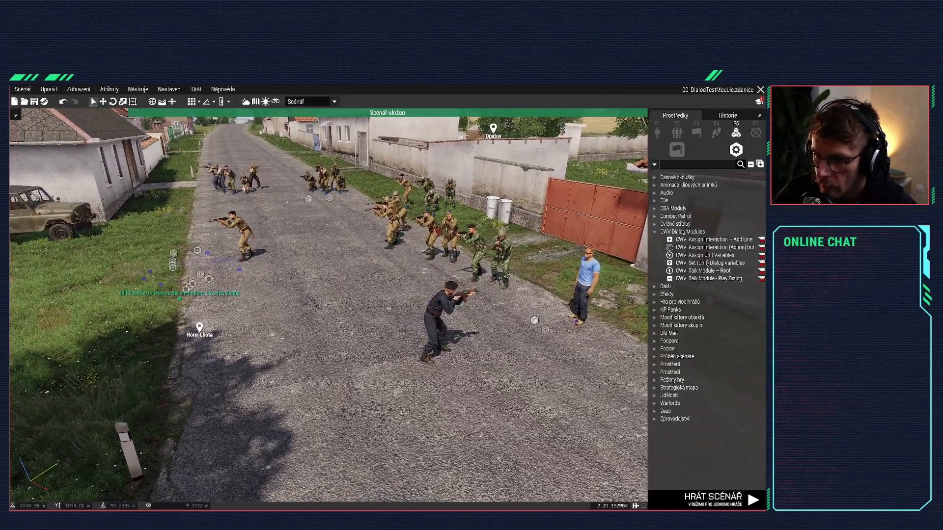
Step: Move the player unit up the road to the open area in front of the rebel squads
right_drag(352, 333, 346, 352)
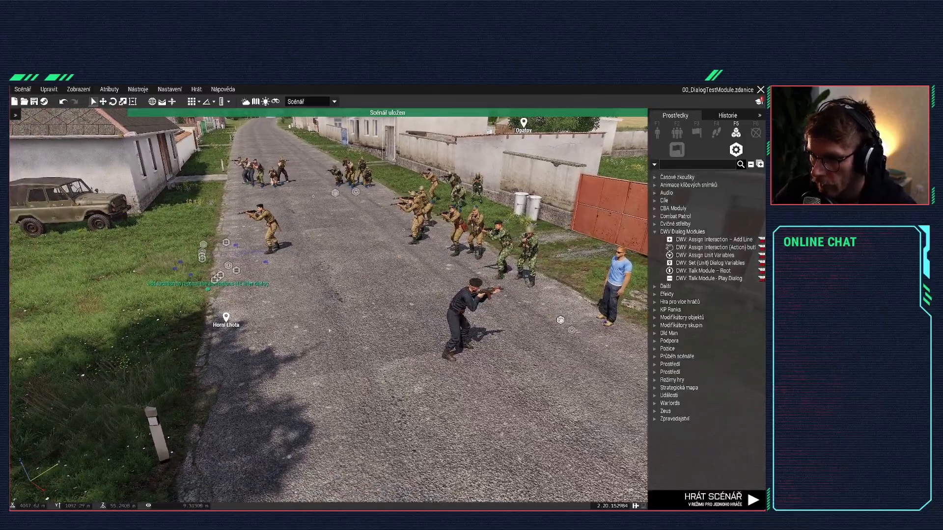
key(w)
key(d)
key(a)
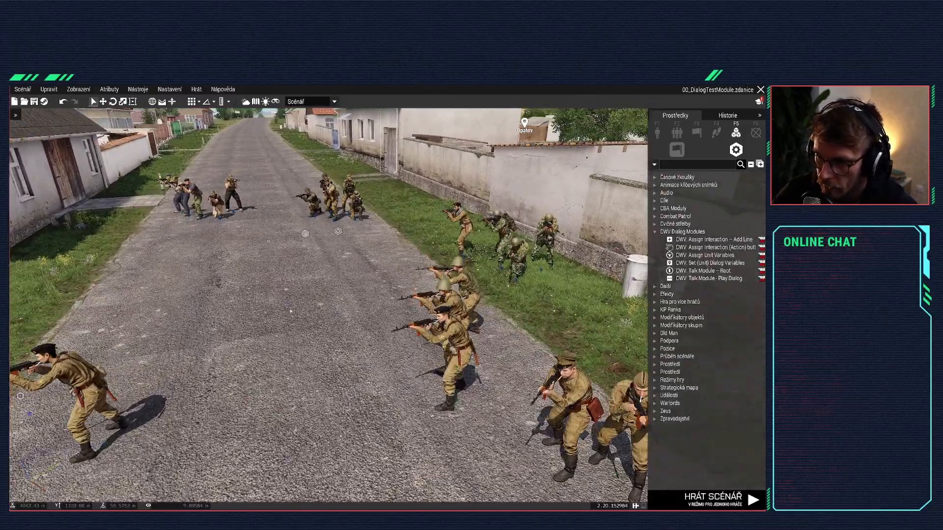
drag(490, 424, 352, 309)
key(w)
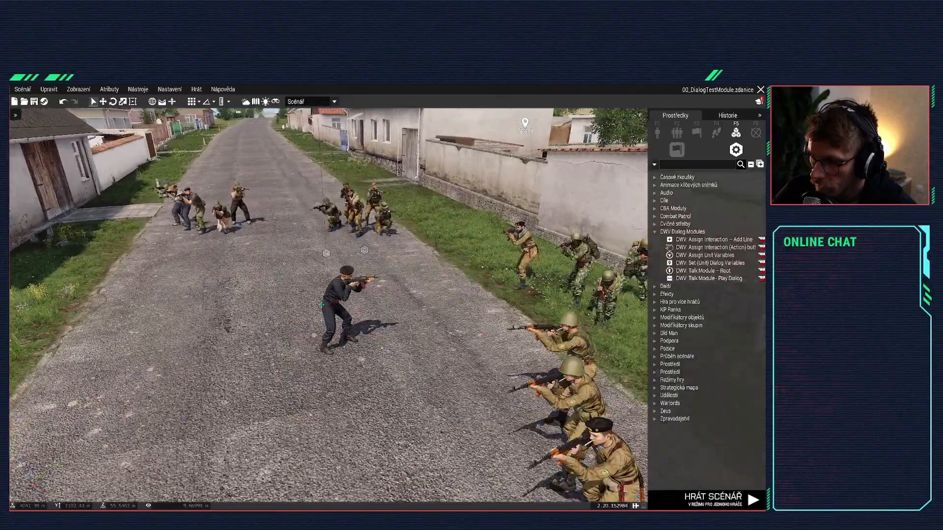
Step: Review the dialog titles, descriptions, function keys and custom code in the rebel leader's Assign Interaction module
right_drag(355, 311, 346, 313)
key(w)
key(d)
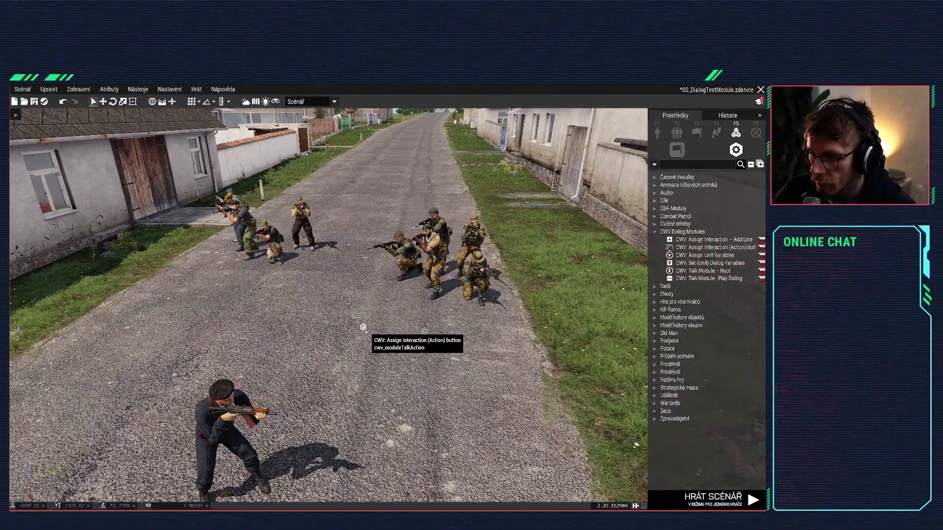
double_click(363, 328)
scroll(330, 377, down, 1)
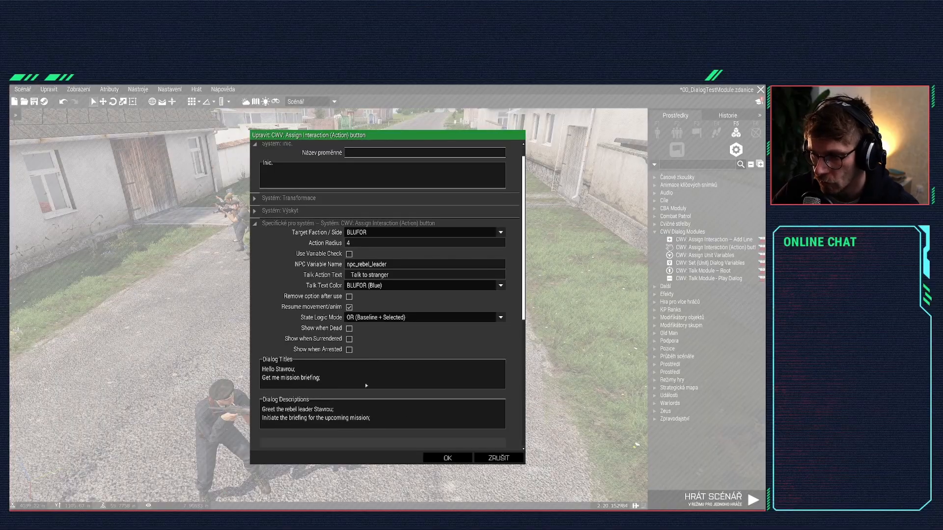
scroll(367, 386, down, 5)
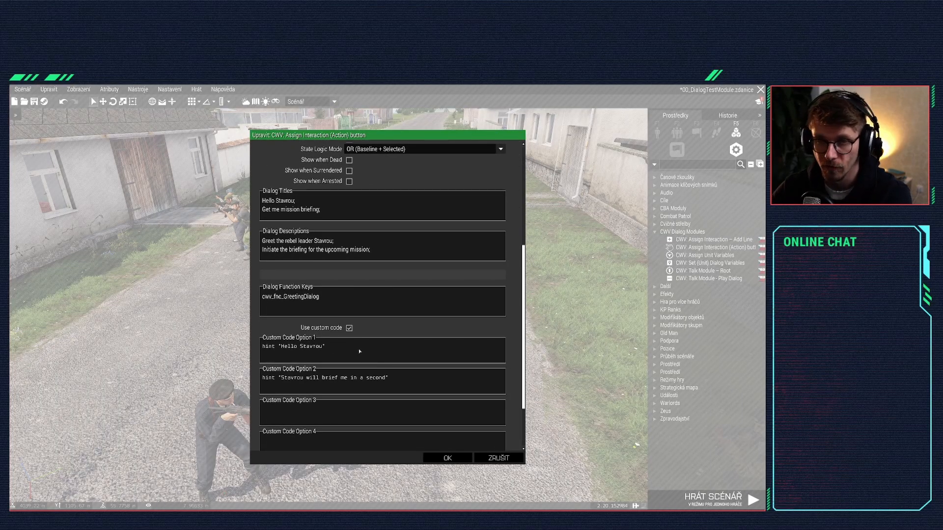
click(447, 458)
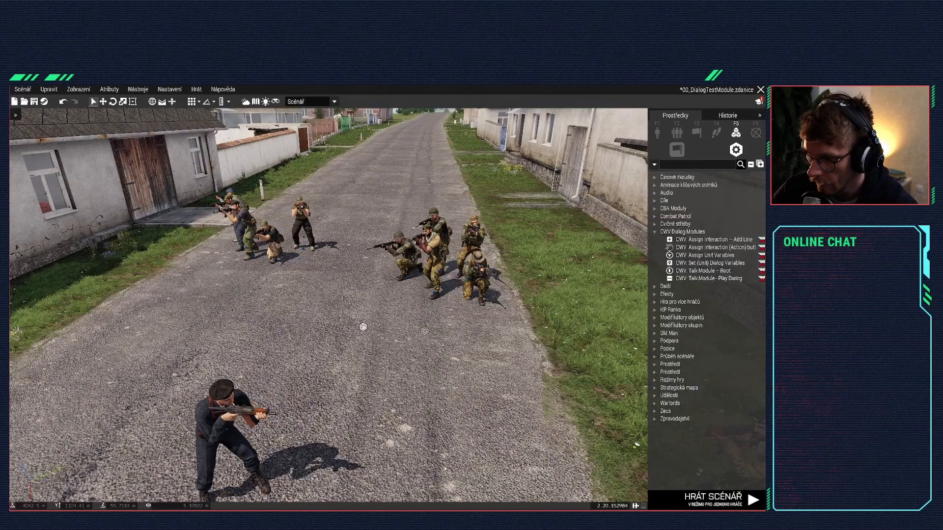
Step: Move the player unit a little closer to the rebel squads on the road
drag(226, 420, 245, 334)
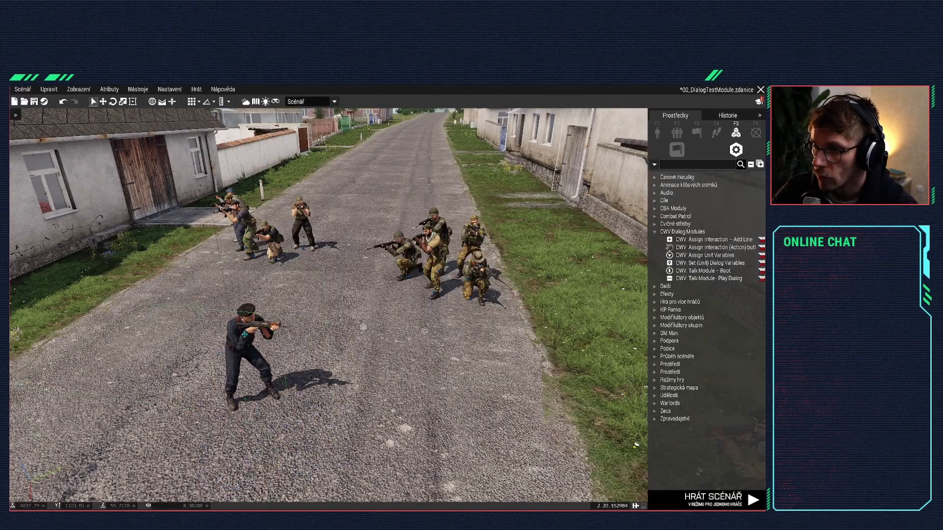
key(s)
mouse_move(364, 295)
right_down()
mouse_move(417, 295)
mouse_move(364, 298)
right_up()
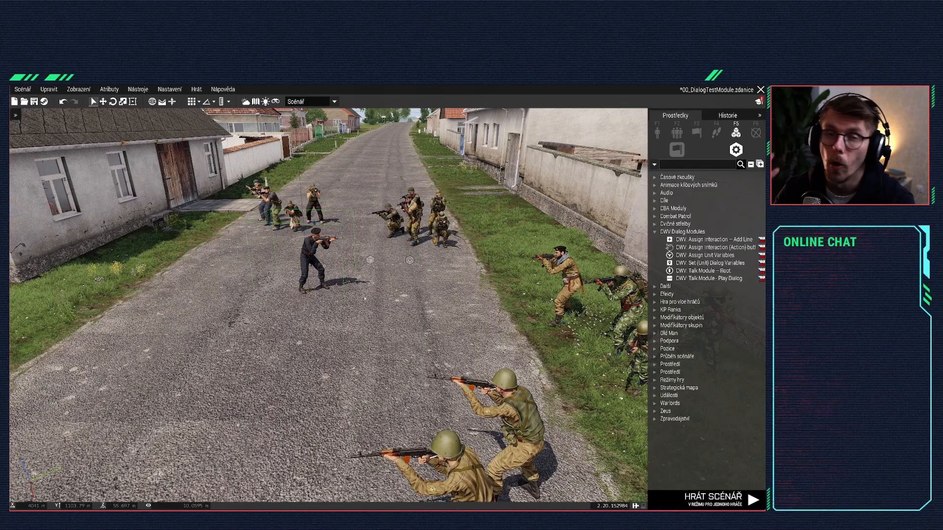
Step: Place a CWV: Talk Module – Root on the road beside the rebel leader's other dialog modules and check its settings
key(s)
right_drag(365, 298, 357, 335)
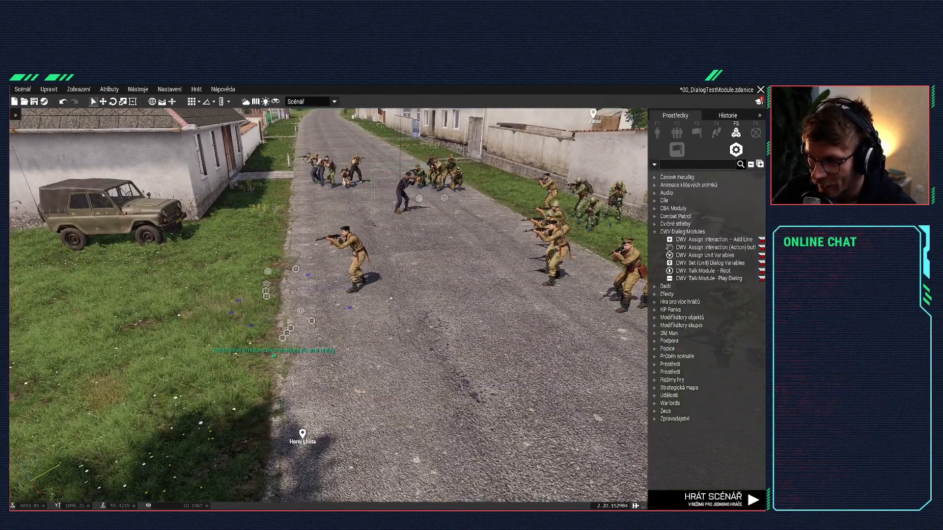
key(w)
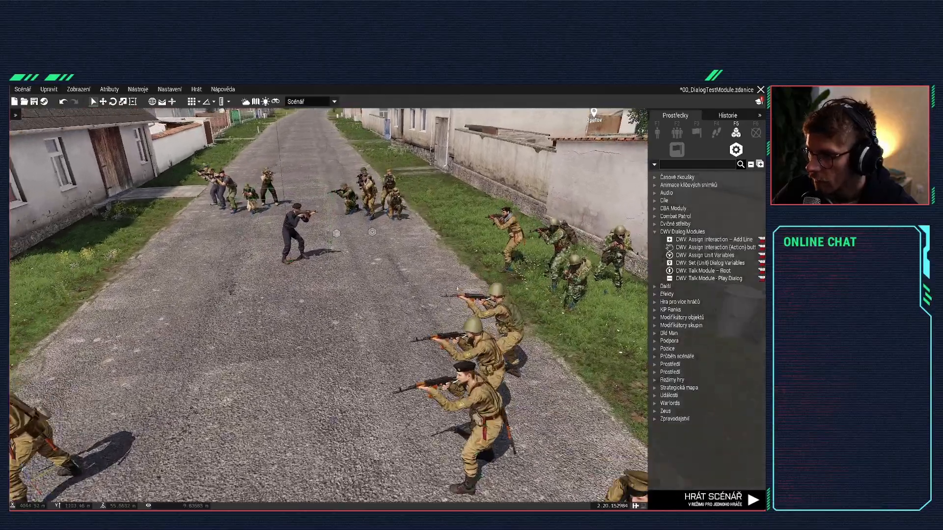
click(703, 271)
key(w)
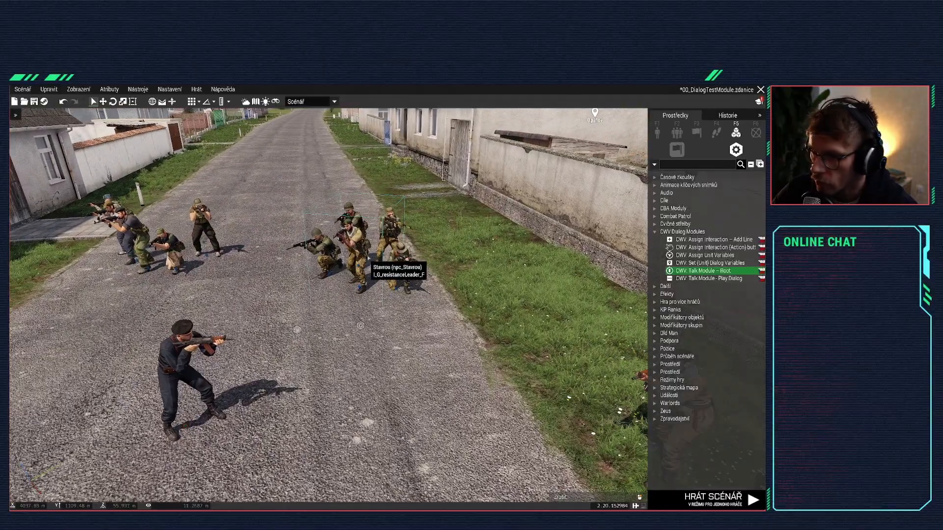
click(372, 366)
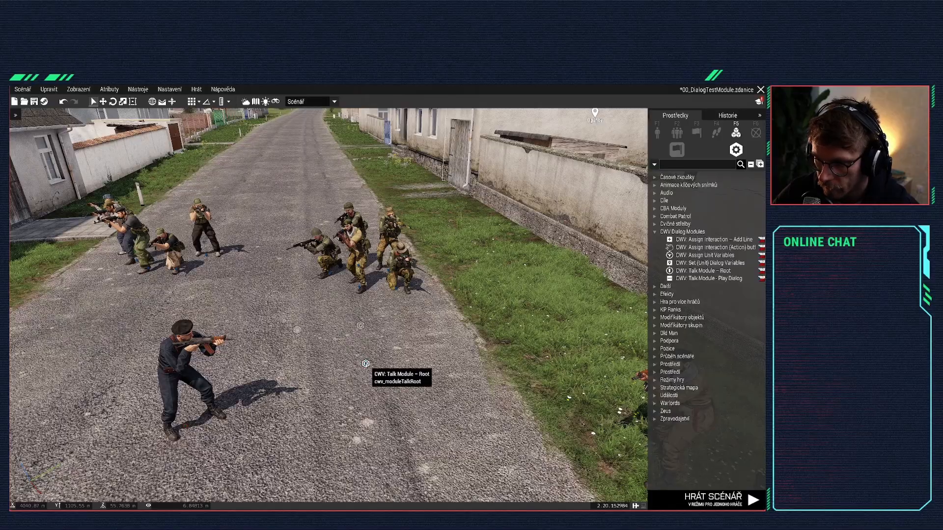
double_click(365, 363)
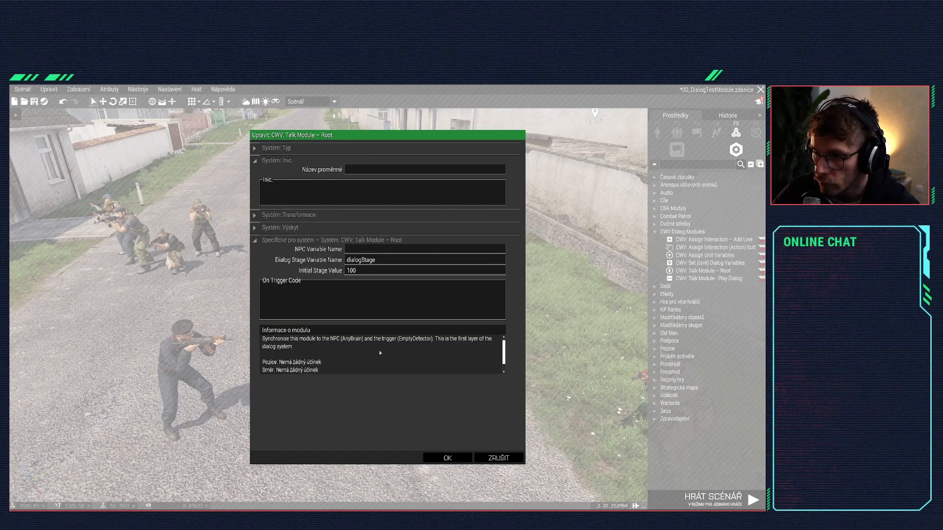
click(447, 457)
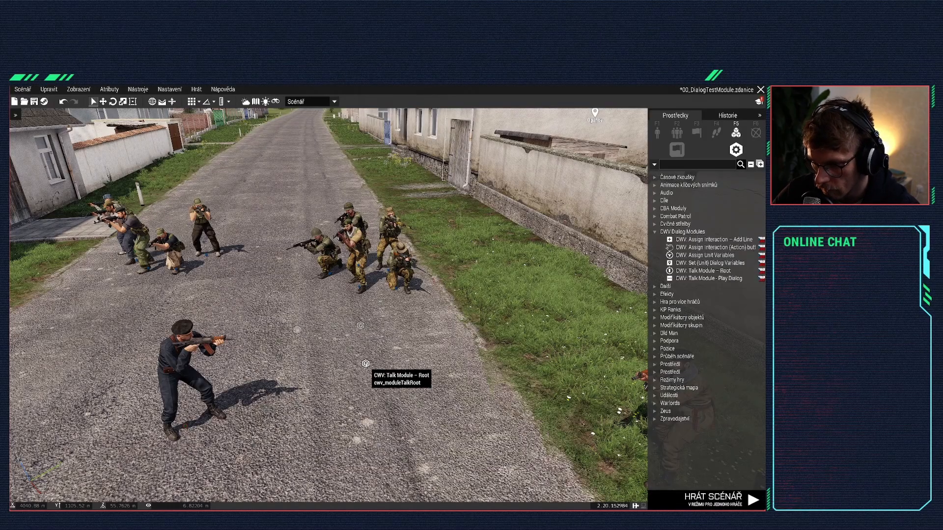
double_click(365, 363)
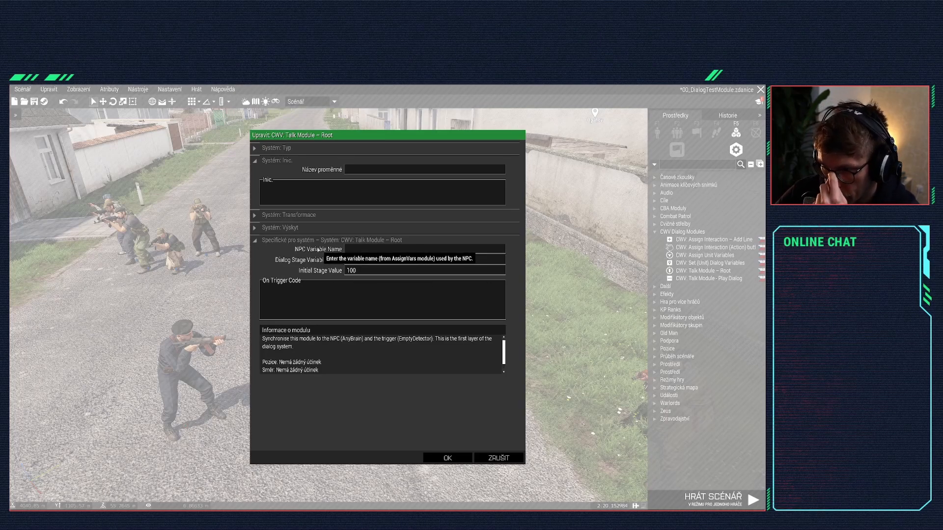
click(447, 457)
Step: Copy npc_rebel_leader from the Assign Unit Variables module into the Talk Module – Root's NPC Variable Name
double_click(361, 302)
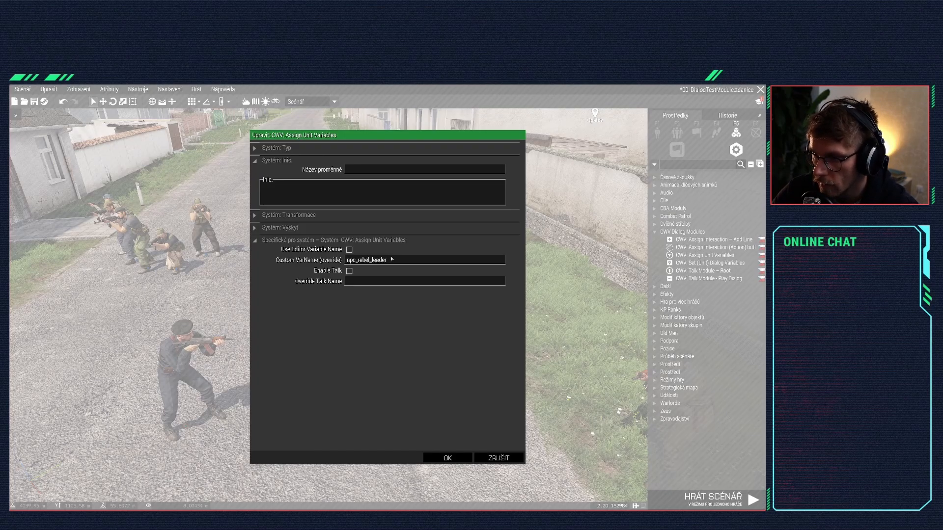
double_click(358, 263)
key(ctrl+c)
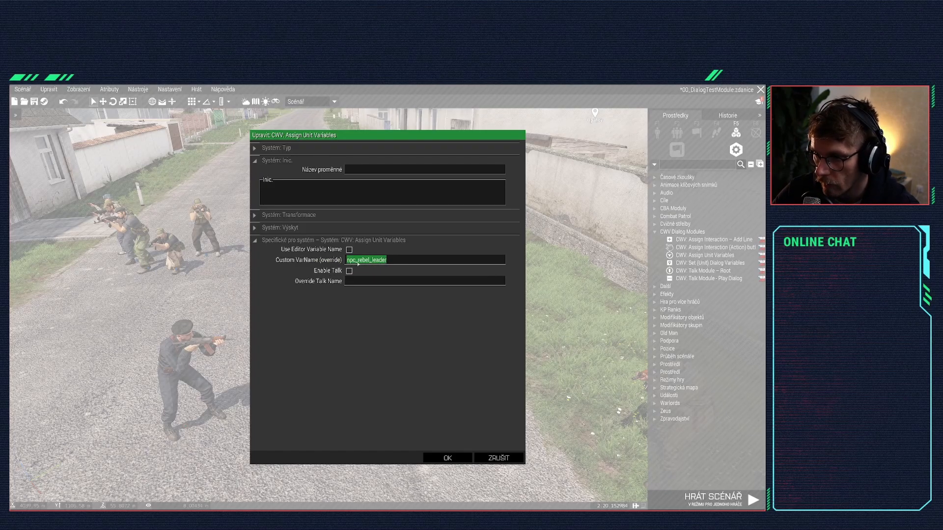
click(448, 457)
double_click(365, 362)
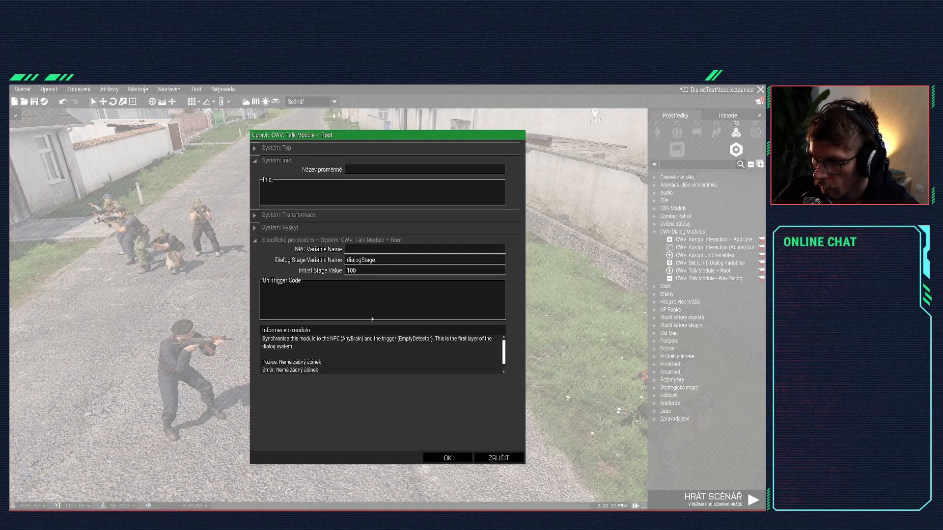
click(360, 251)
key(ctrl+v)
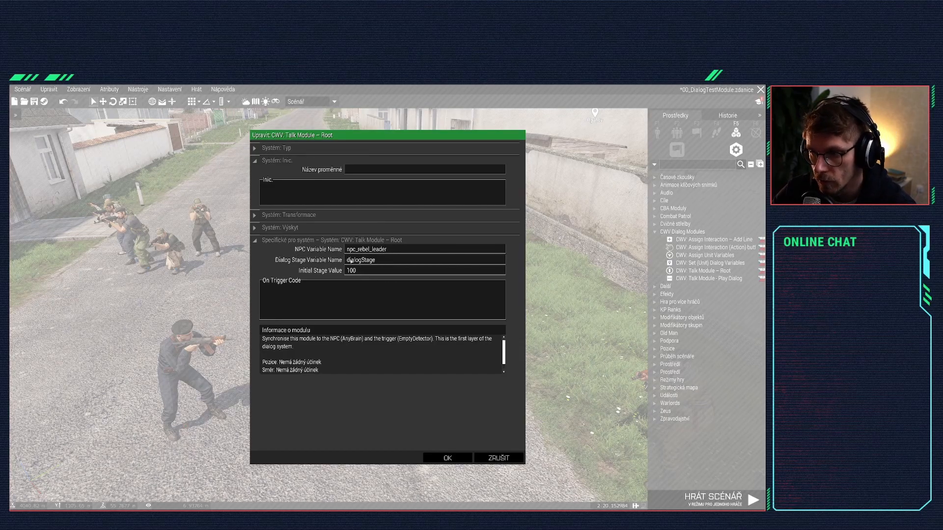
Step: Set the Talk Module – Root's Initial Stage Value to 01, leave On Trigger Code empty and accept the settings
drag(362, 271, 297, 272)
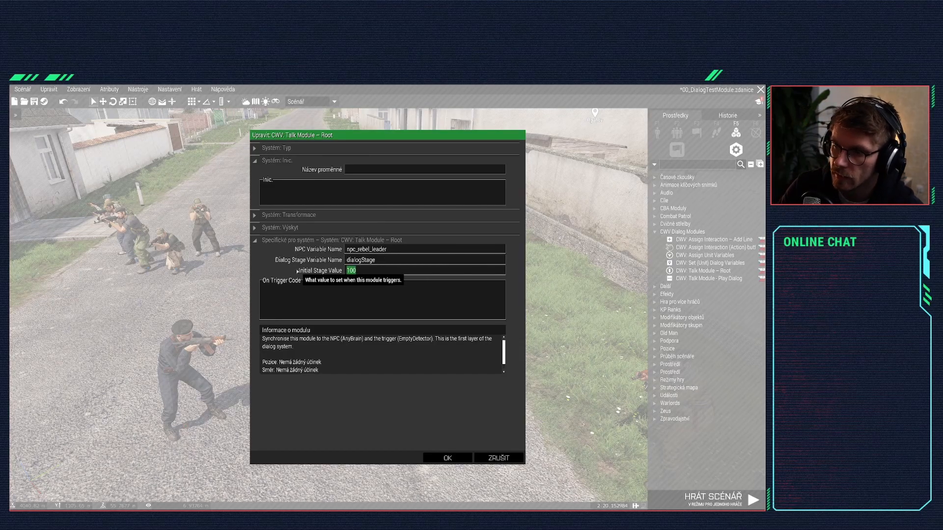
text(01)
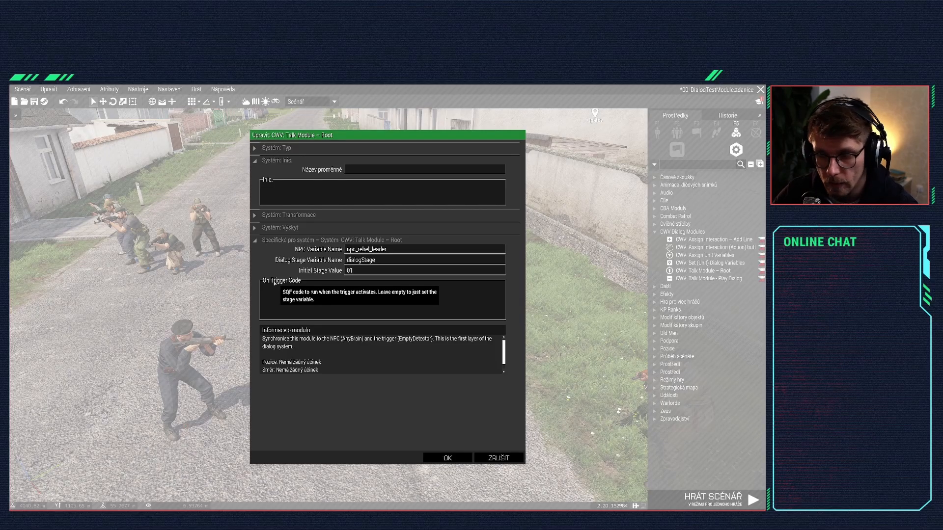
click(342, 308)
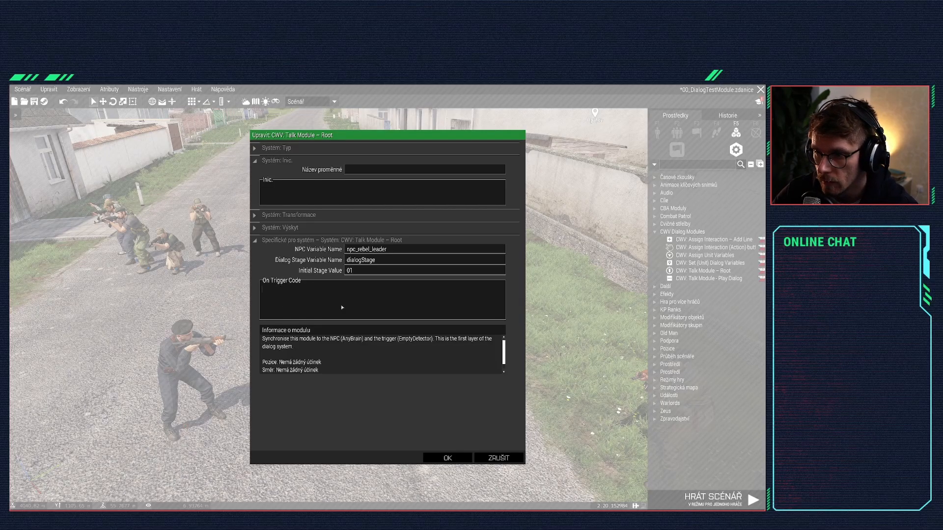
click(440, 460)
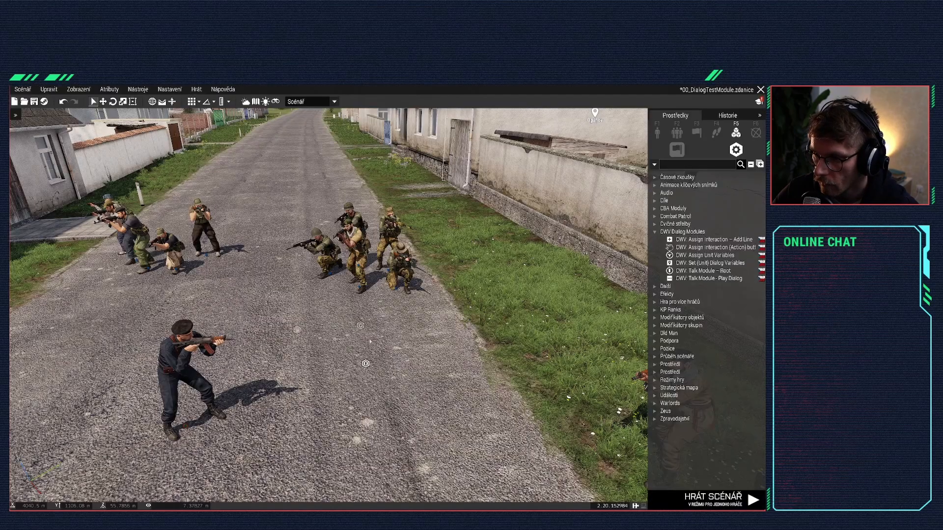
Step: Place a plain trigger (Spouštěč) on the road next to the Talk Module – Root and open its attributes
key(s)
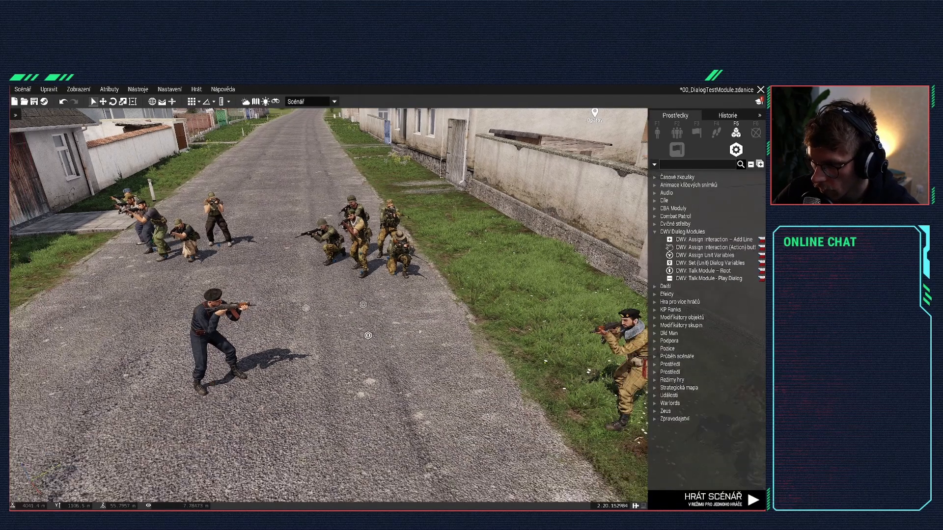
click(697, 133)
click(678, 177)
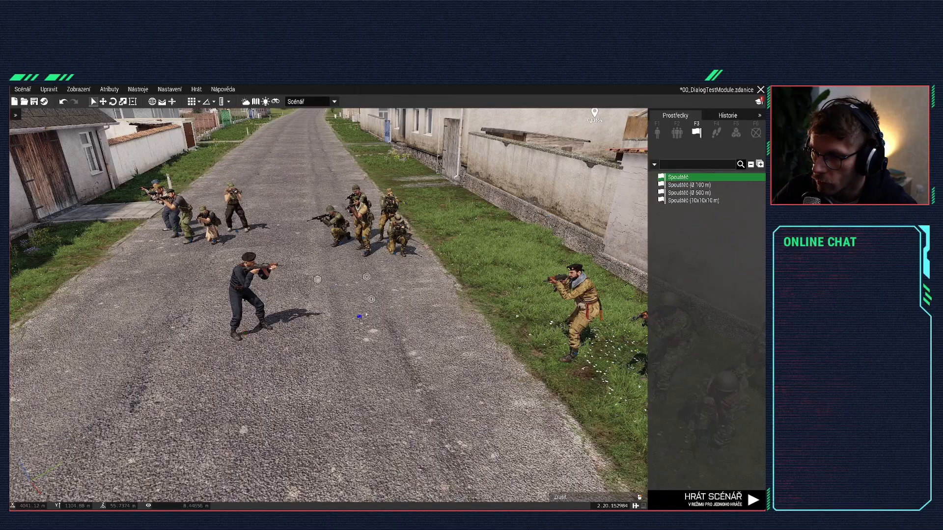
key(w)
key(s)
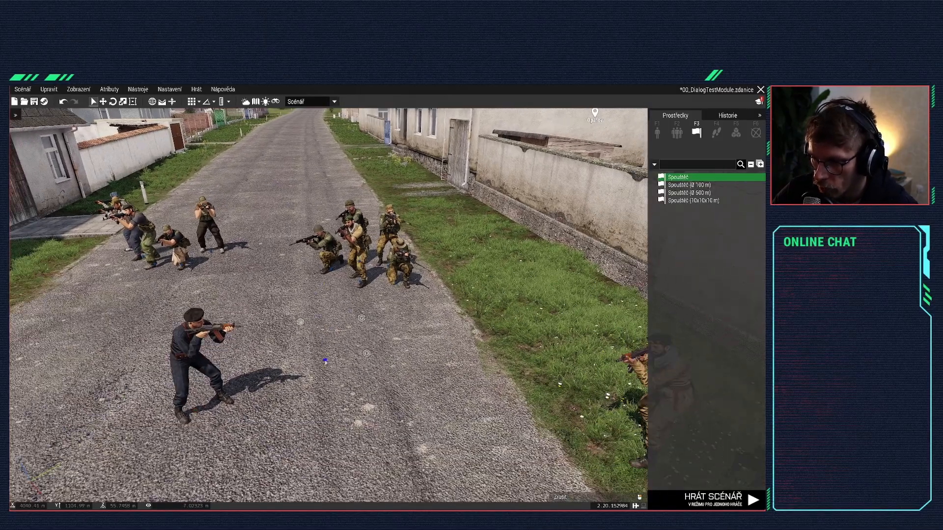
double_click(326, 361)
Step: Replace the trigger's condition with an empty call{} expression
click(308, 337)
key(ctrl+a)
text(ca)
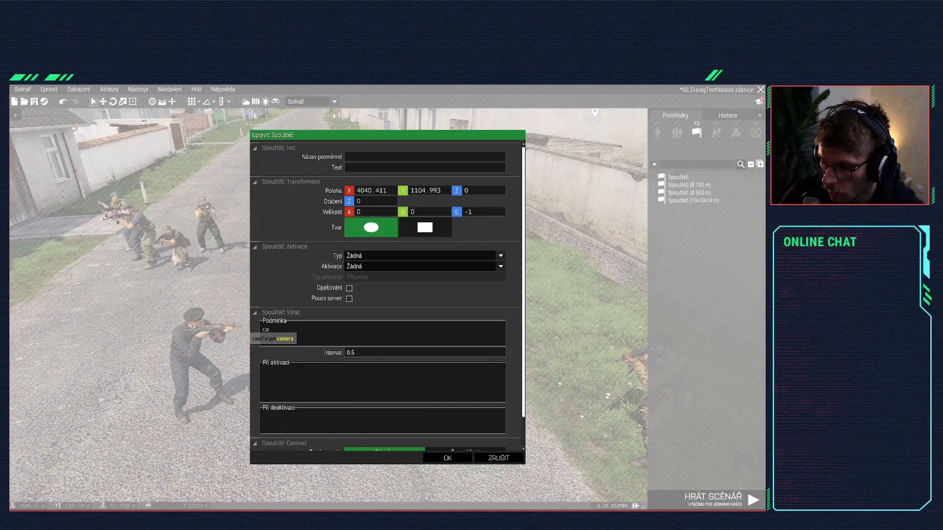
text(ll())
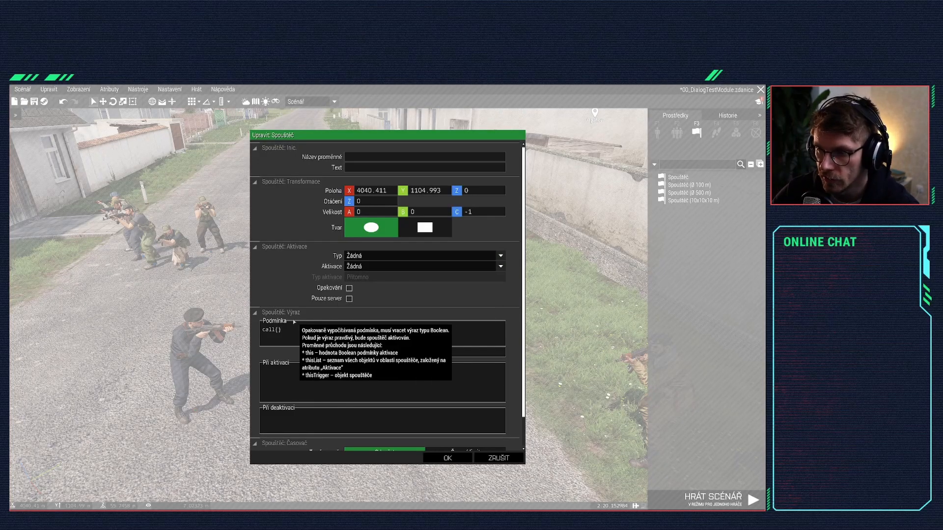
Step: Set the trigger's condition evaluation interval to 1 second
scroll(406, 303, down, 2)
click(359, 320)
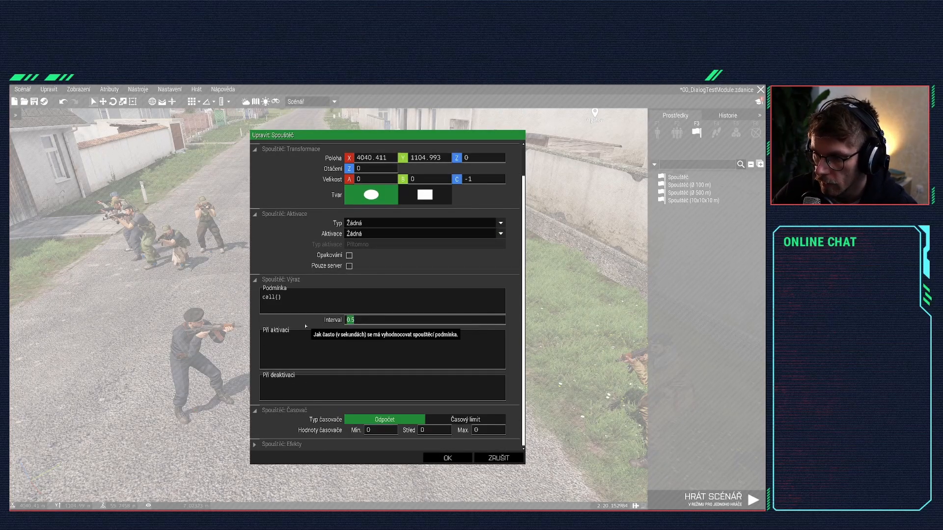
text(1)
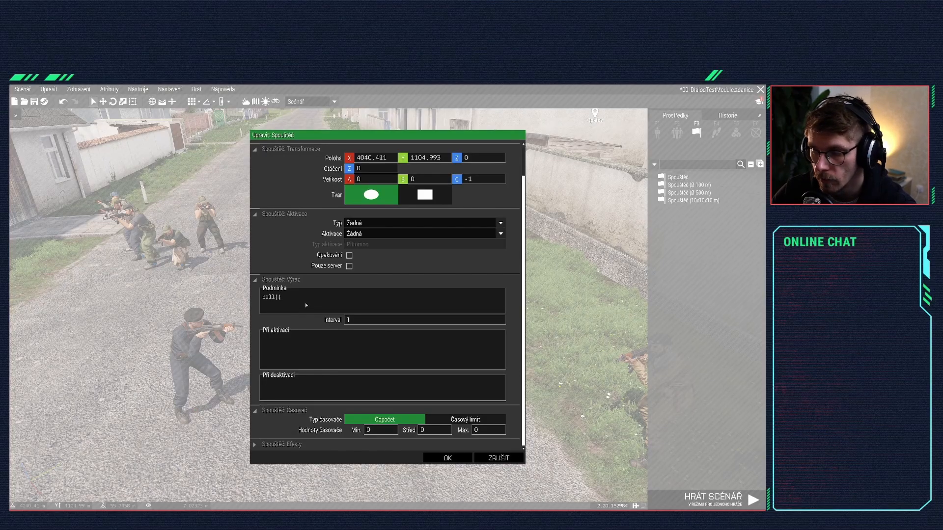
scroll(305, 302, up, 1)
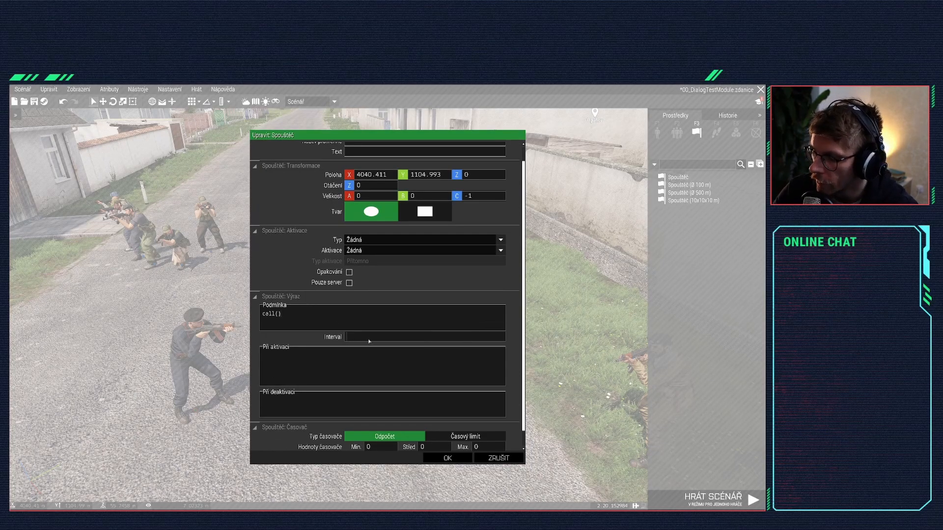
click(353, 339)
text(0)
key(BackSpace)
text(1)
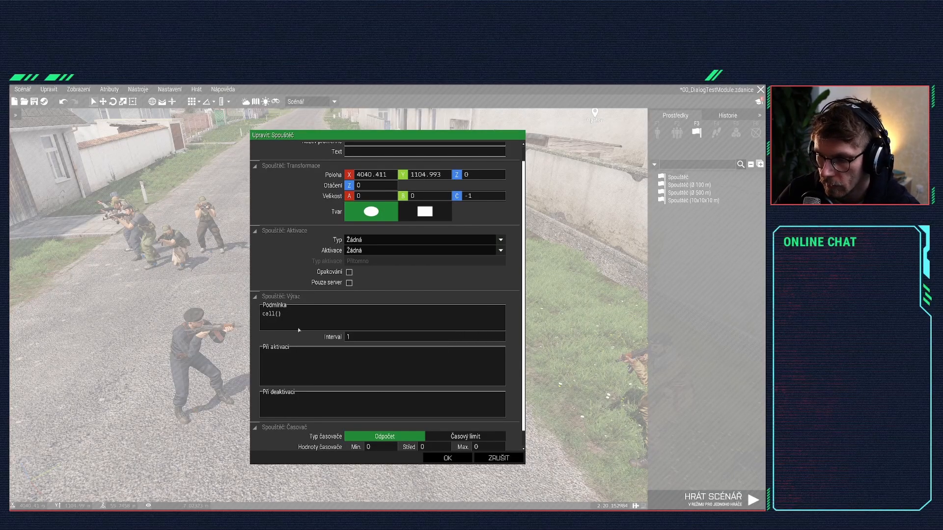
Step: Complete the trigger's condition as call{convo1}, copy the variable name convo1 and accept the trigger settings
text(convo1)
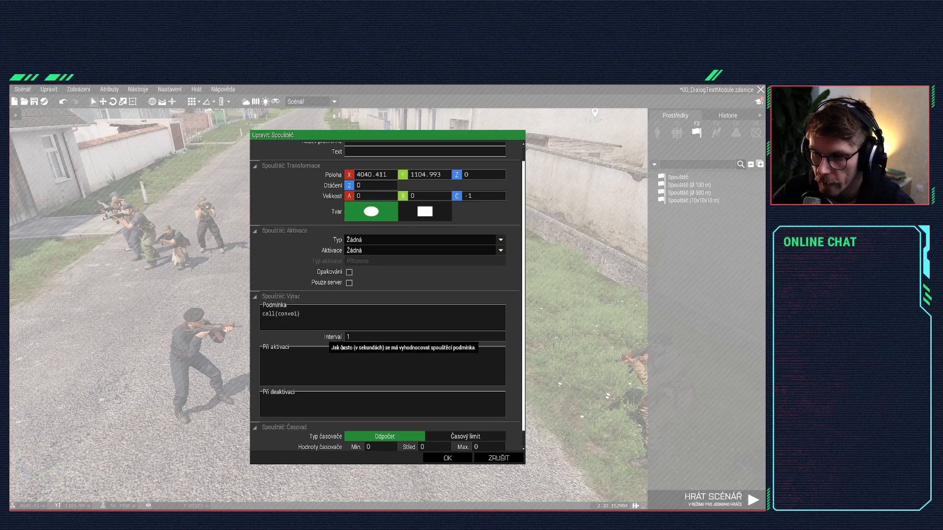
drag(278, 314, 298, 314)
key(ctrl+c)
click(447, 457)
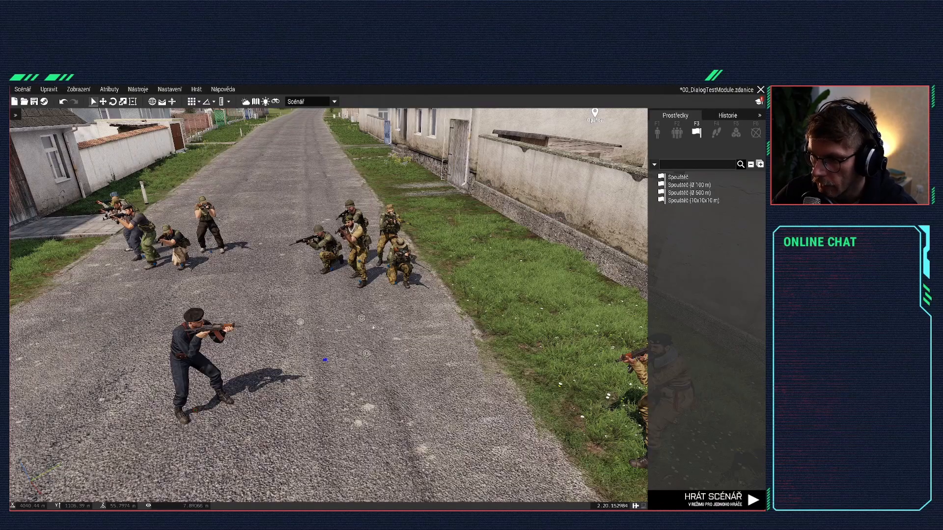
Step: Replace Custom Code Option 1 in the rebel leader's Assign Interaction module with convo1=TRUE; and save the scenario
double_click(300, 321)
scroll(321, 368, down, 6)
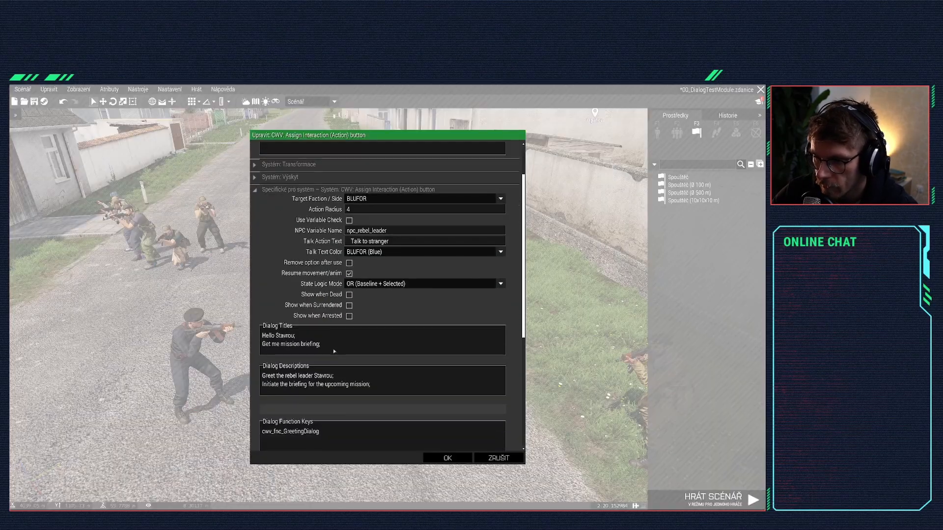
scroll(321, 368, down, 3)
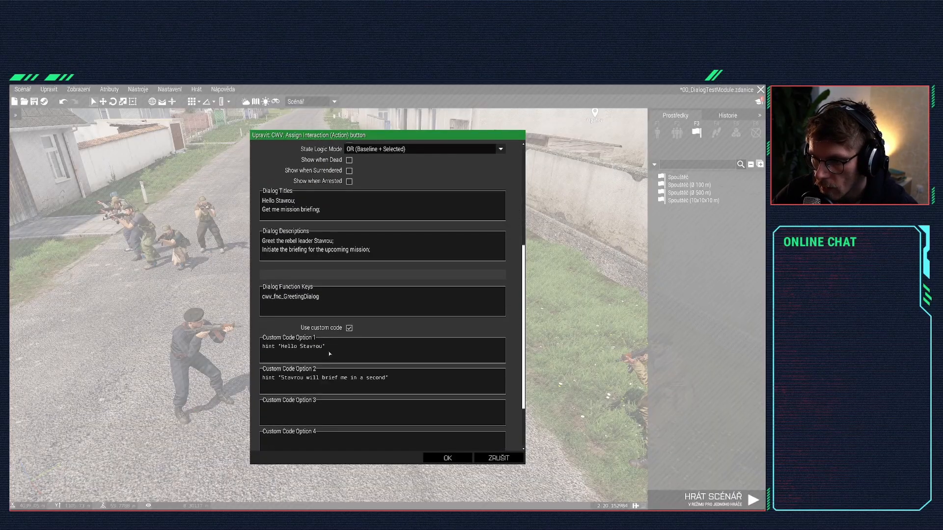
click(285, 346)
key(ctrl+a)
key(ctrl+v)
text(=)
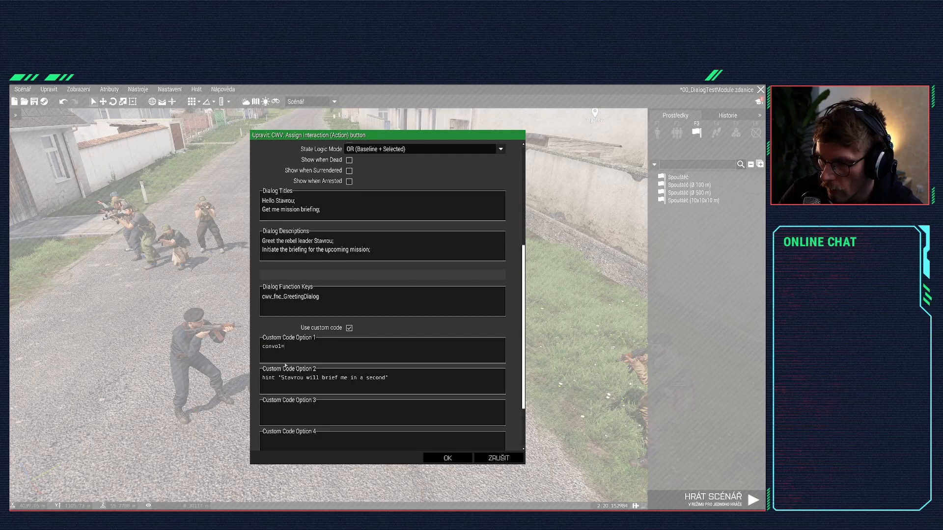
text(TRUE;)
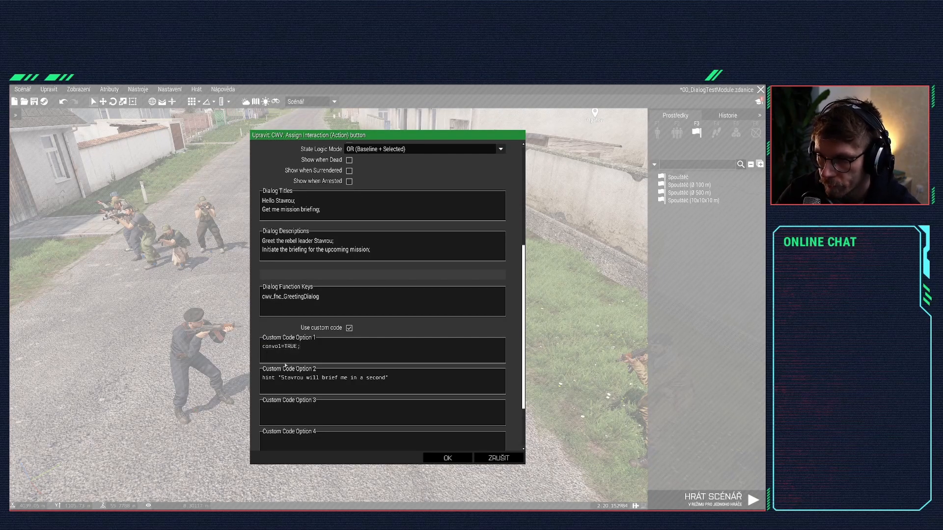
click(447, 458)
key(ctrl+s)
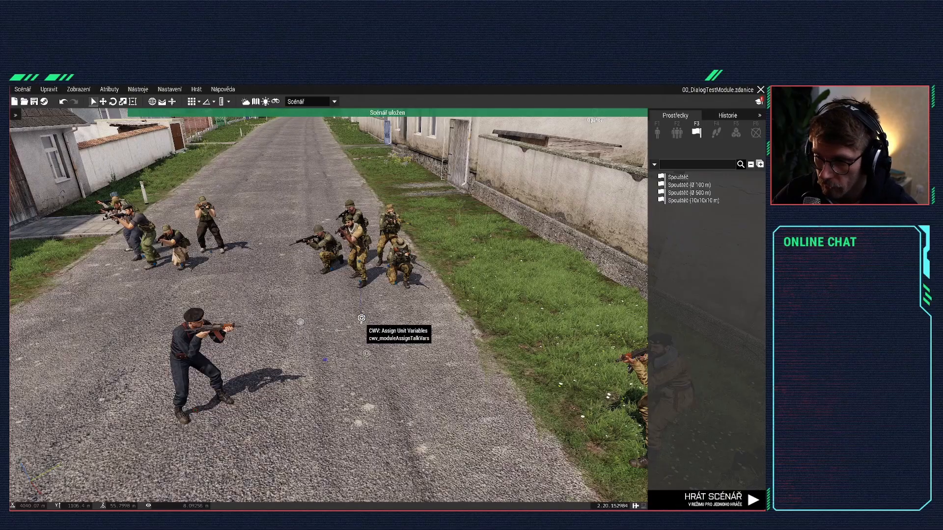
Step: Shift the Assign Interaction module slightly on the road and synchronise the trigger to the Talk Module – Root
drag(301, 322, 310, 320)
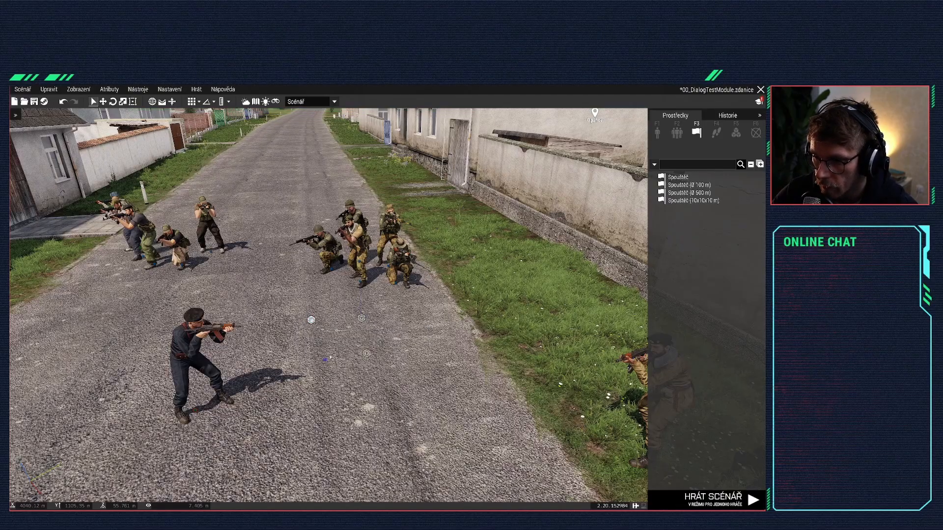
right_click(325, 361)
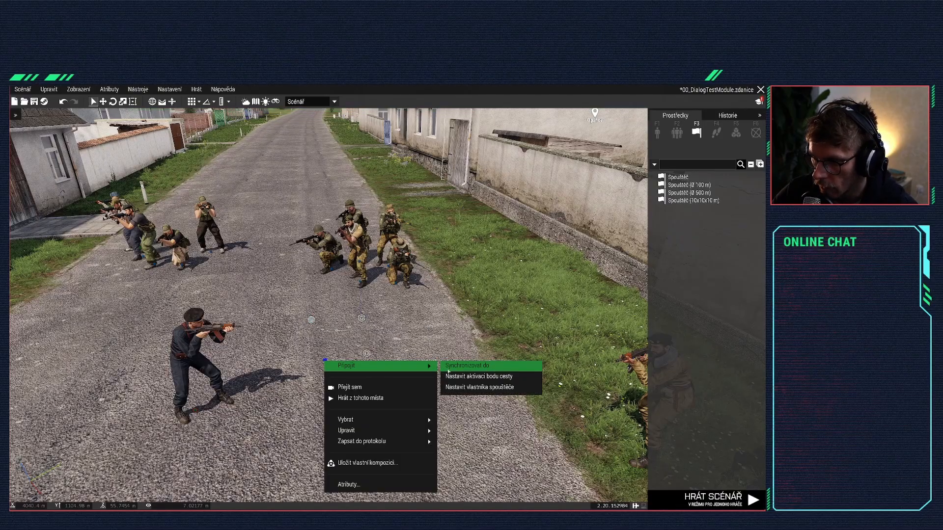
click(448, 371)
double_click(367, 353)
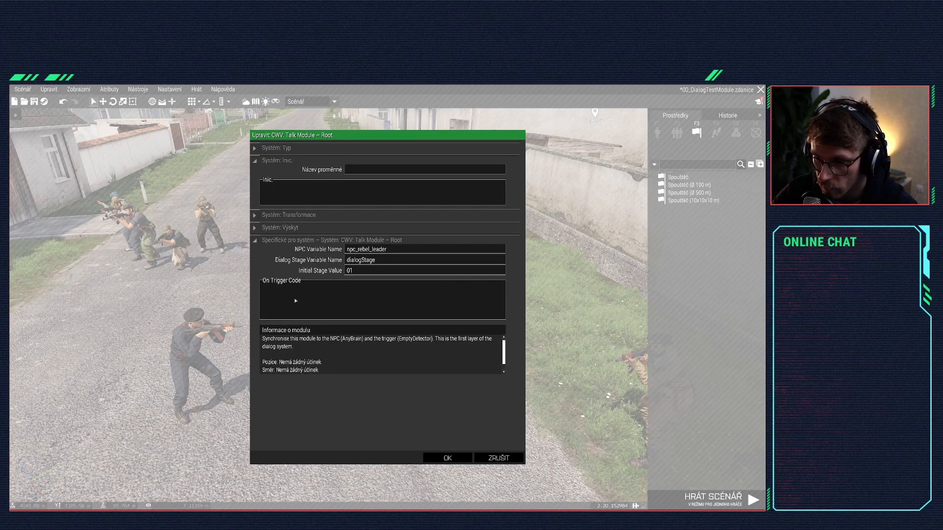
click(448, 458)
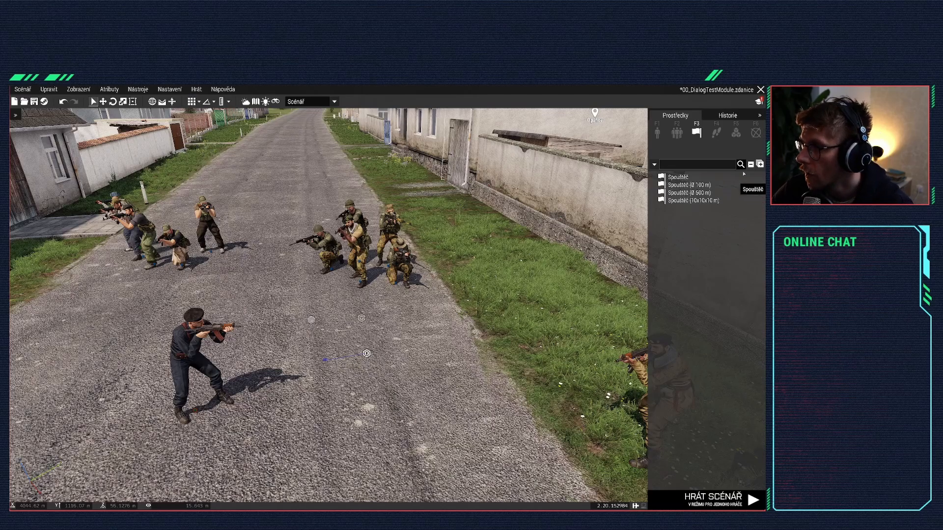
Step: Place a CWV: Talk Module - Play Dialog on the road beside the Talk Module – Root, keeping Order 1 and the synced NPC as speaker
click(735, 132)
click(709, 279)
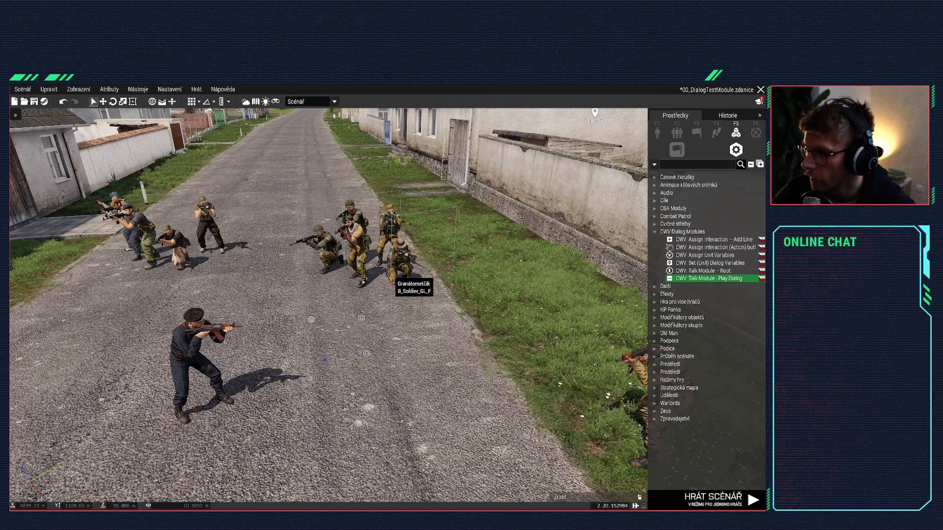
click(397, 362)
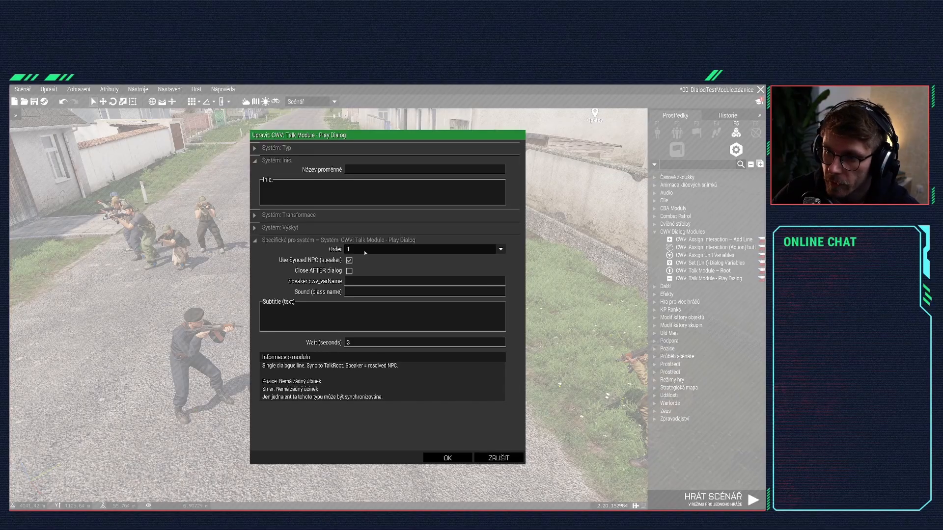
click(388, 249)
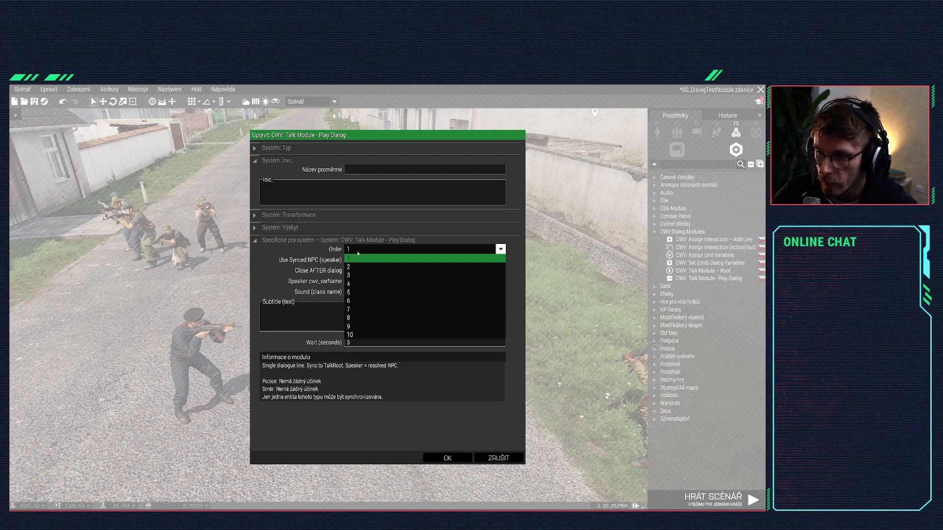
click(382, 258)
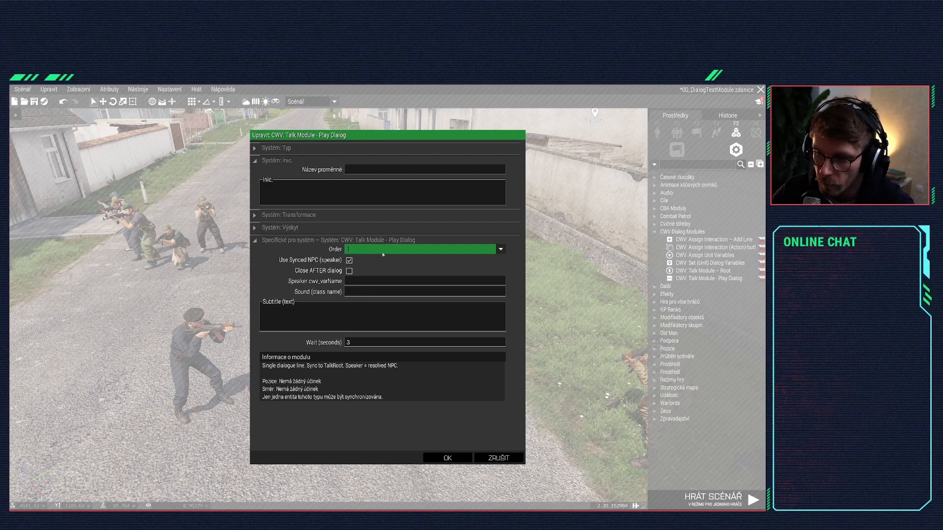
mouse_move(314, 263)
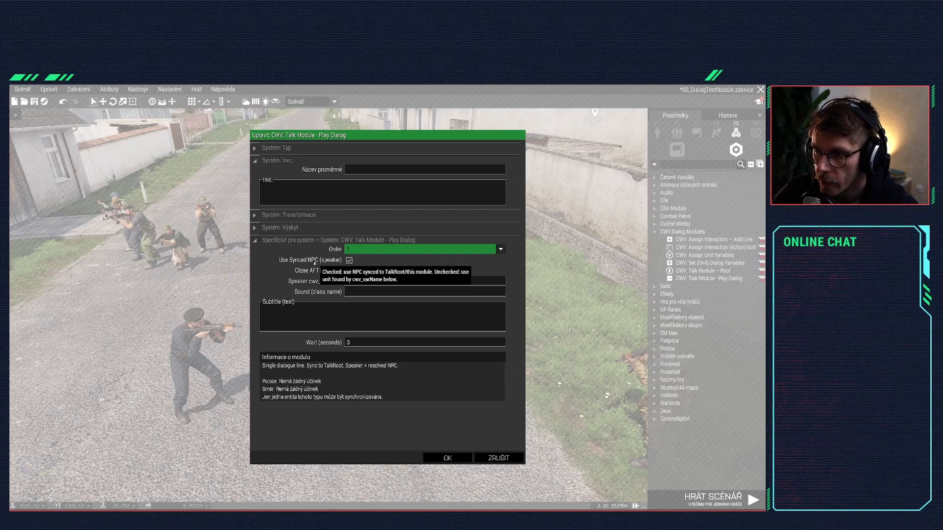
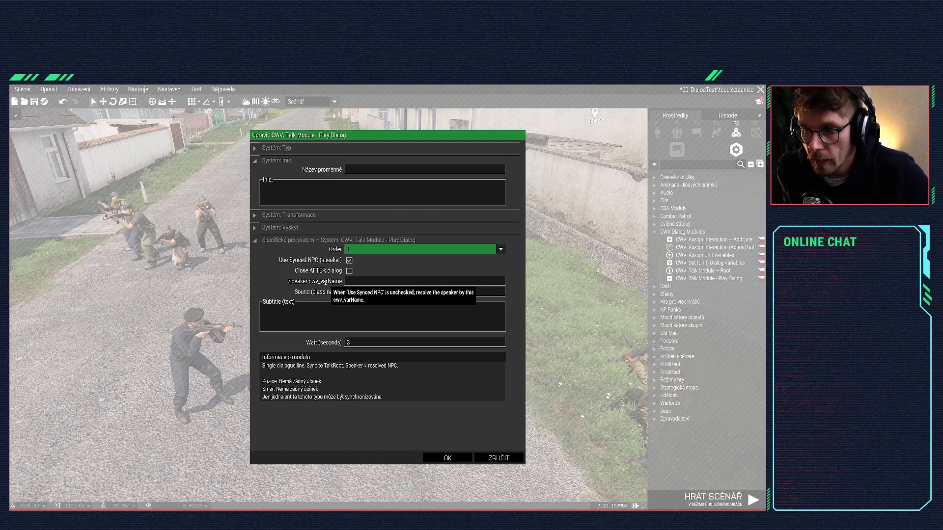
click(447, 457)
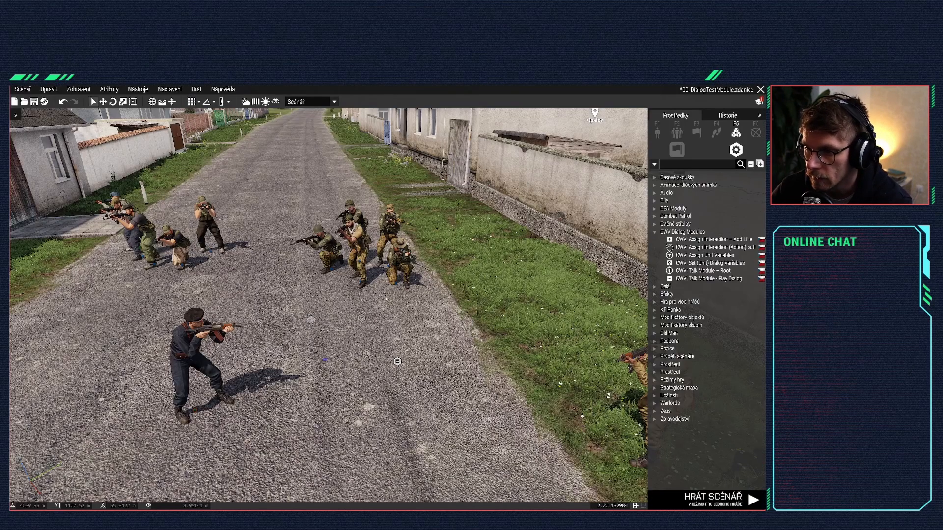
Step: Replace the surname in the identity name of the npc_Stavrou soldier and save the scenario
double_click(360, 282)
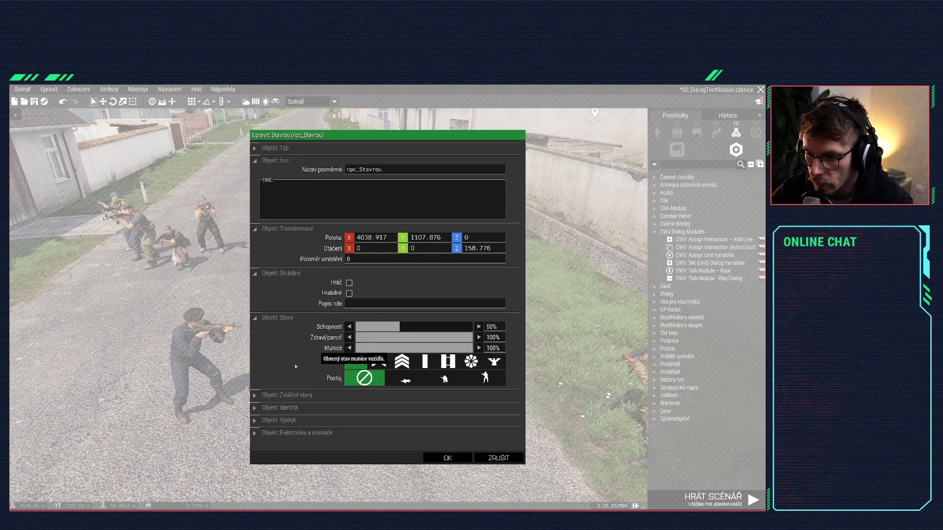
click(262, 407)
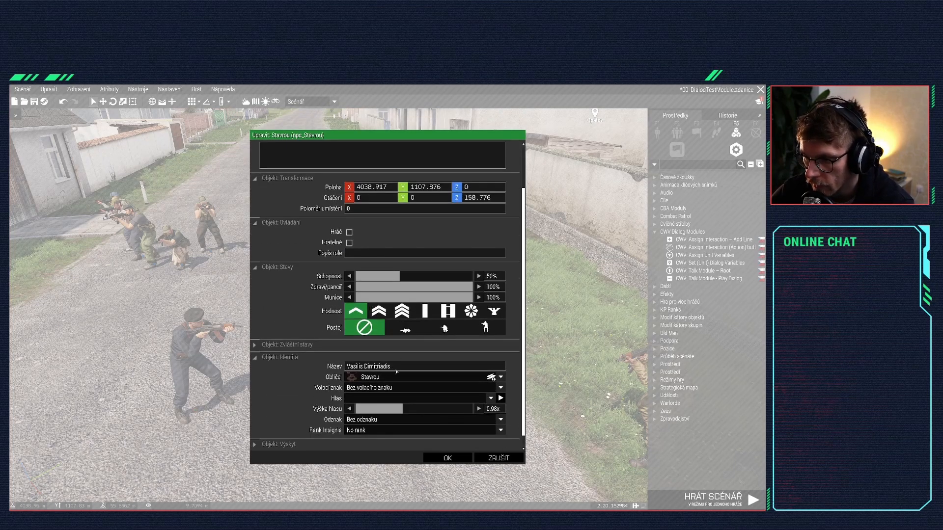
drag(390, 367, 365, 368)
text(Stavrous)
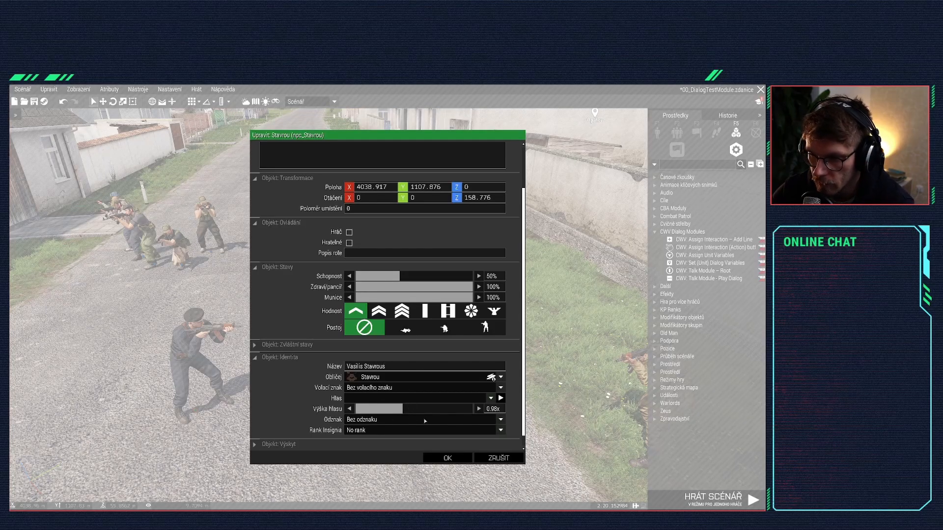
click(447, 458)
key(ctrl+s)
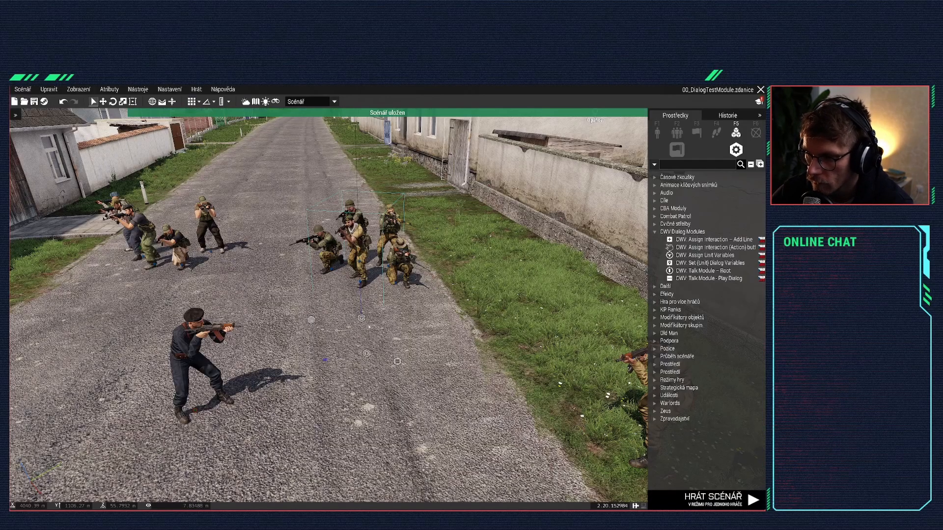
Step: Examine the sound class names, subtitles and closing options in the existing Play Dialog modules along the roadside
double_click(398, 362)
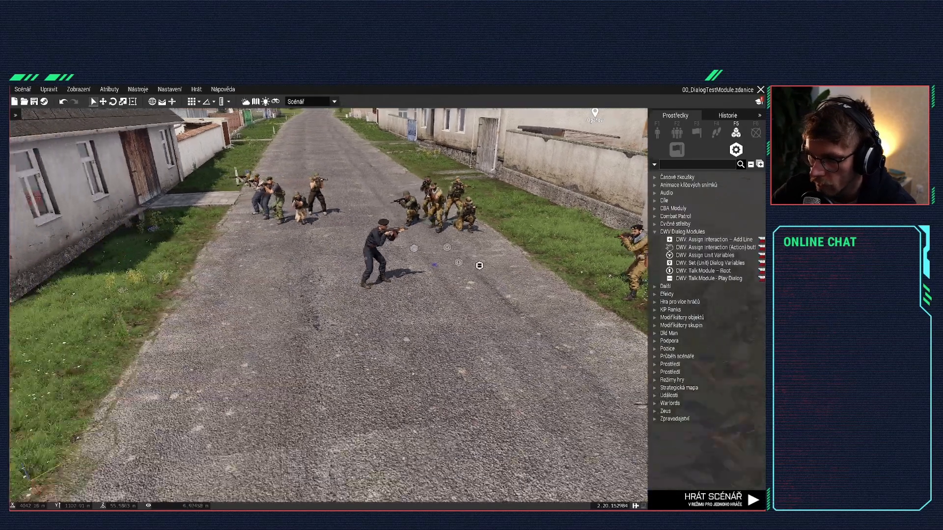
click(447, 458)
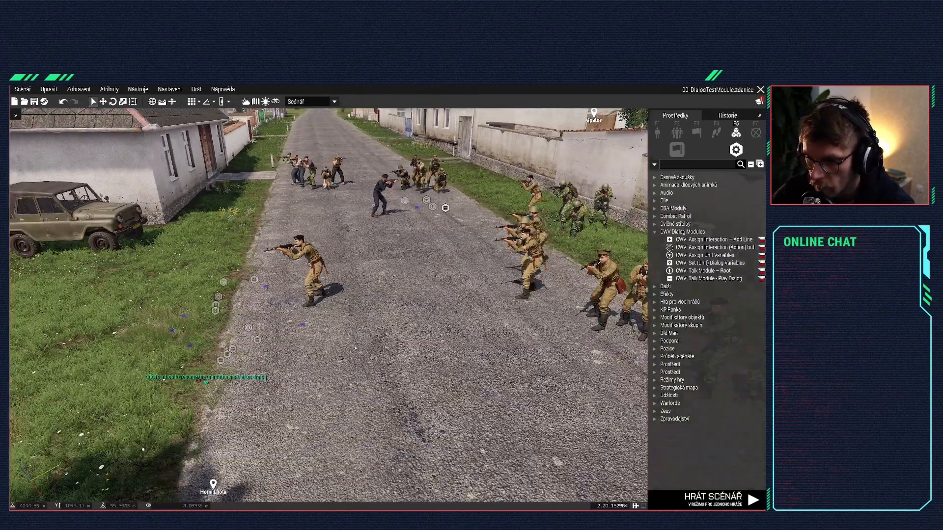
double_click(258, 339)
click(448, 457)
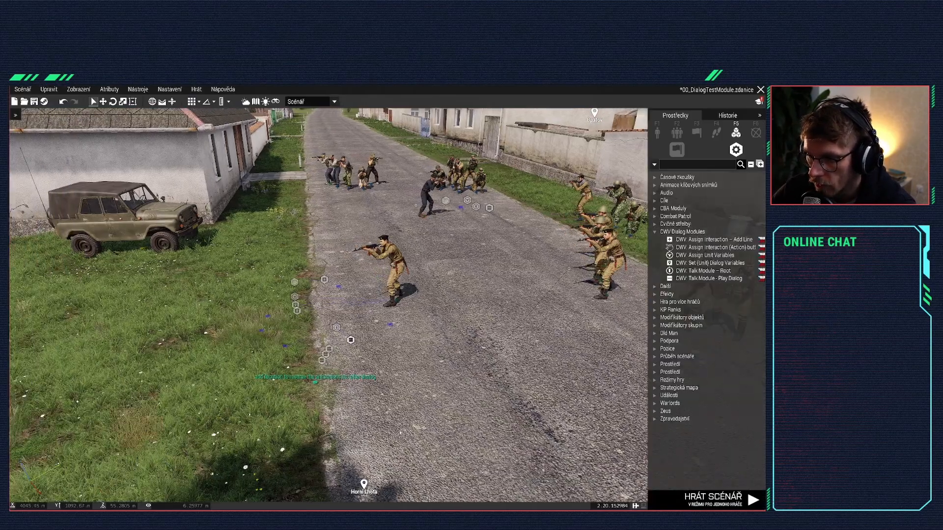
double_click(324, 359)
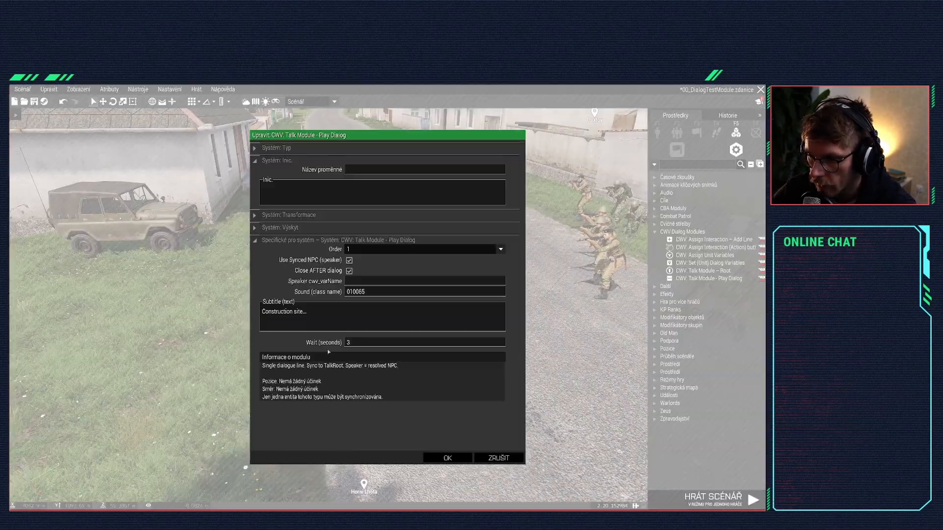
click(448, 456)
double_click(214, 373)
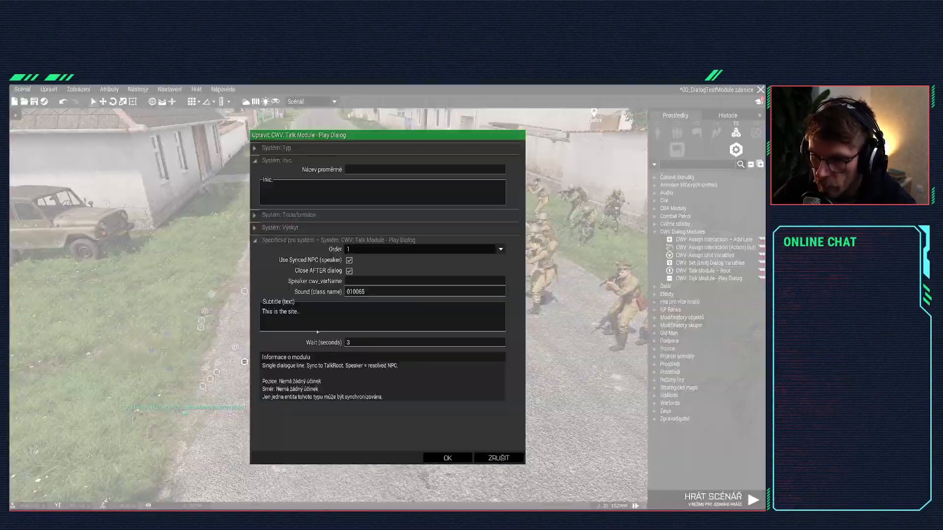
double_click(355, 291)
click(447, 458)
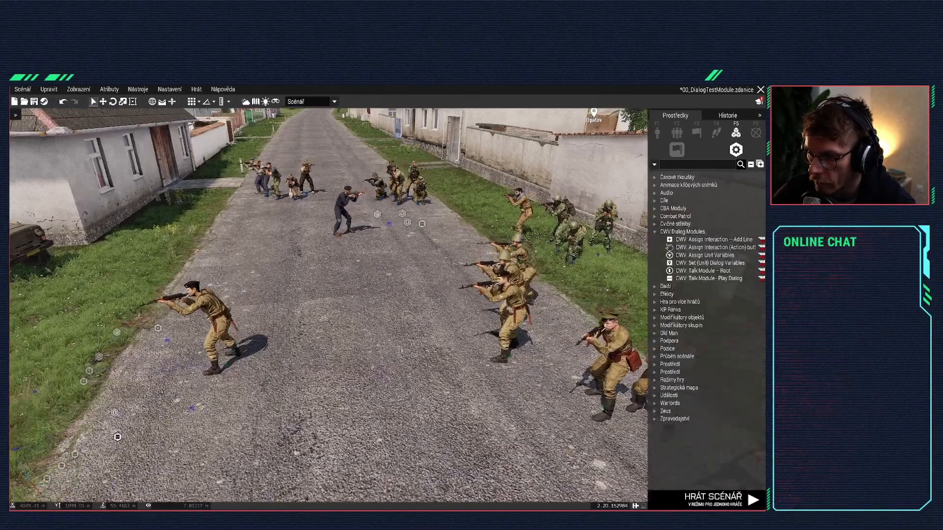
key(w)
right_drag(401, 351, 388, 323)
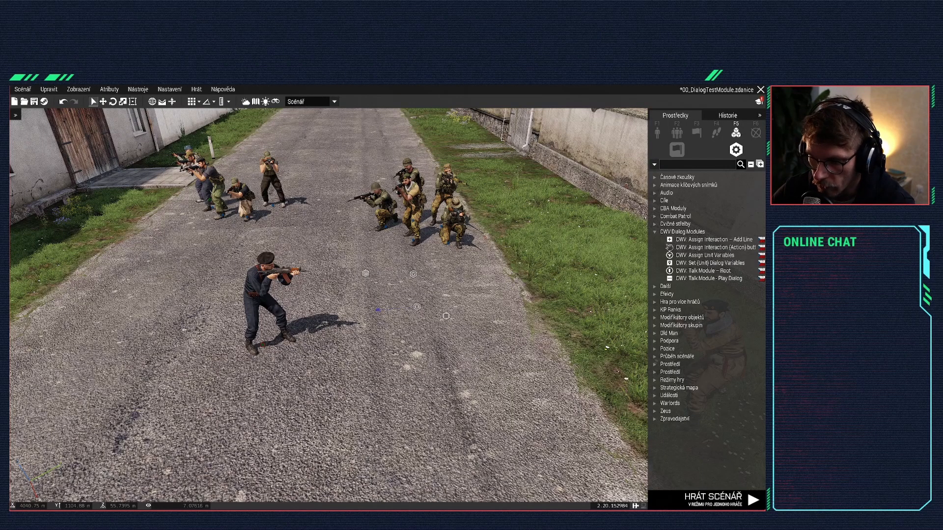
Step: Switch to the code editor, review the CfgSounds class in description.ext and copy the sound class name 010065
key(alt+Tab)
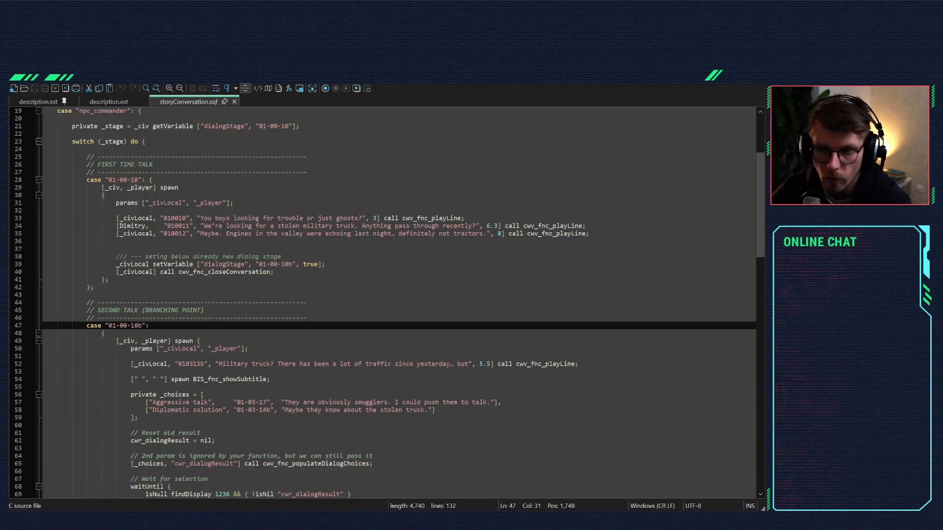
click(109, 102)
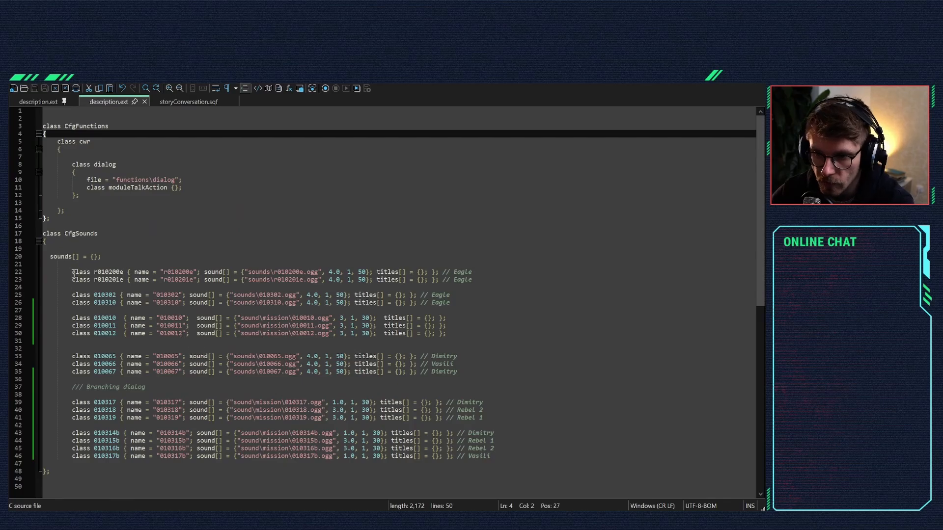
drag(43, 235, 108, 233)
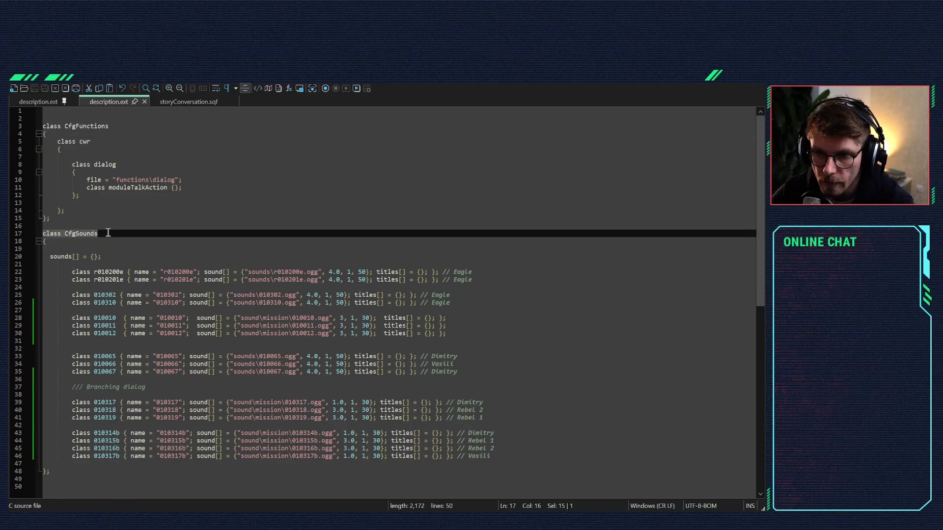
click(92, 318)
click(175, 418)
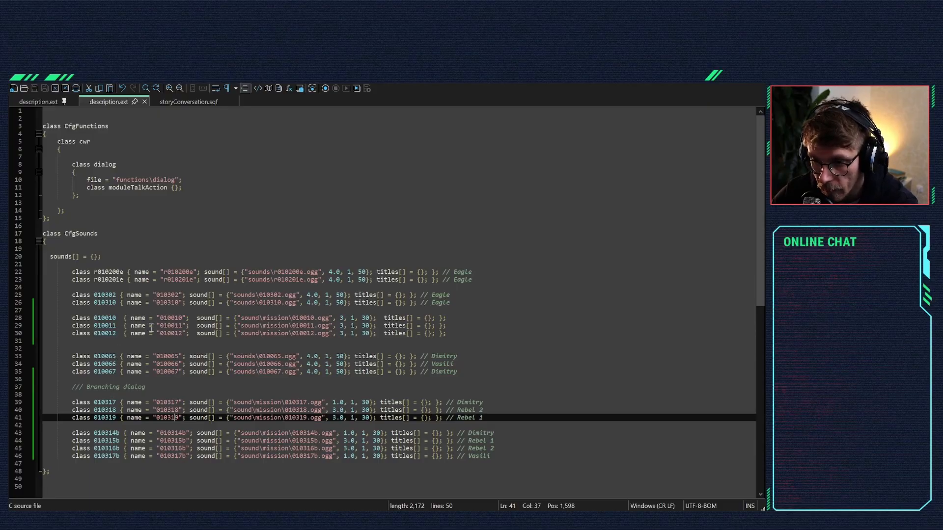
click(95, 356)
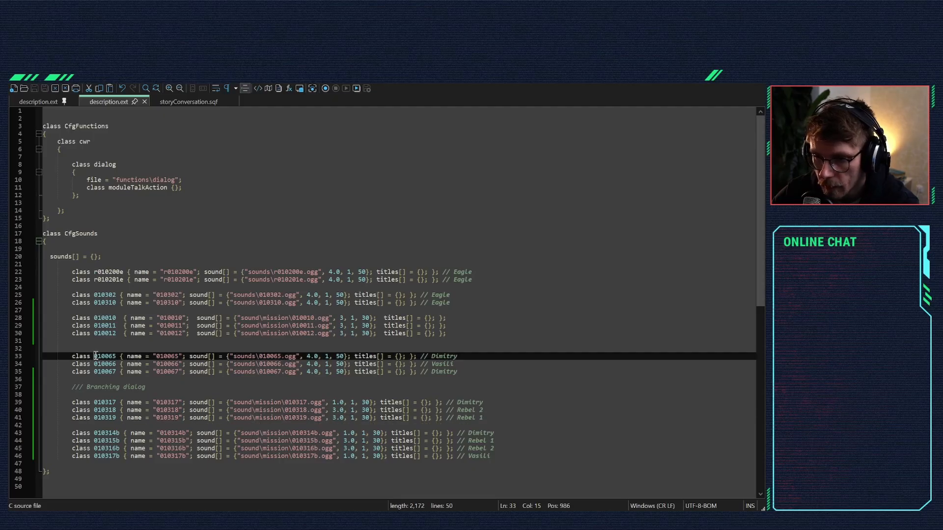
drag(95, 357, 119, 357)
key(ctrl+c)
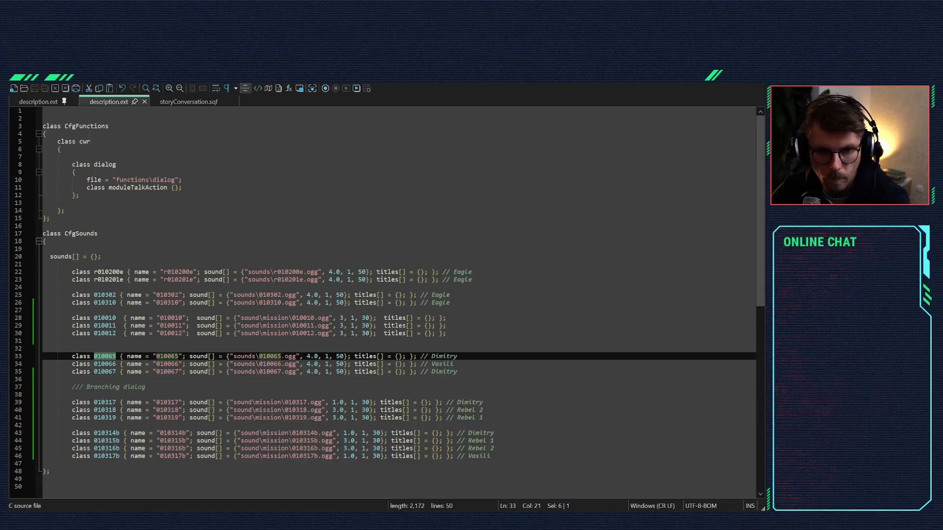
Step: Back in the Eden Editor, give the new Play Dialog module sound class 010065 and subtitle "This subtitles are NOT in sync with the voicelip"
key(alt+Tab)
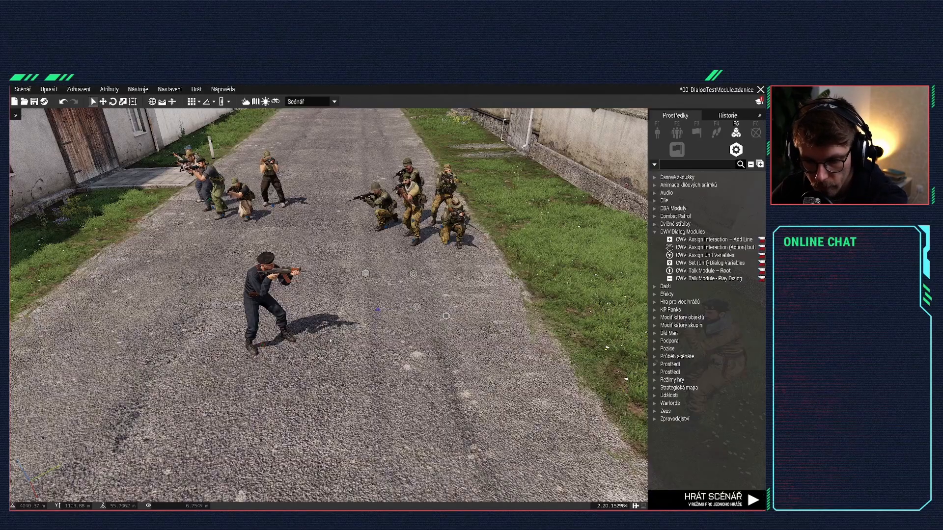
double_click(445, 317)
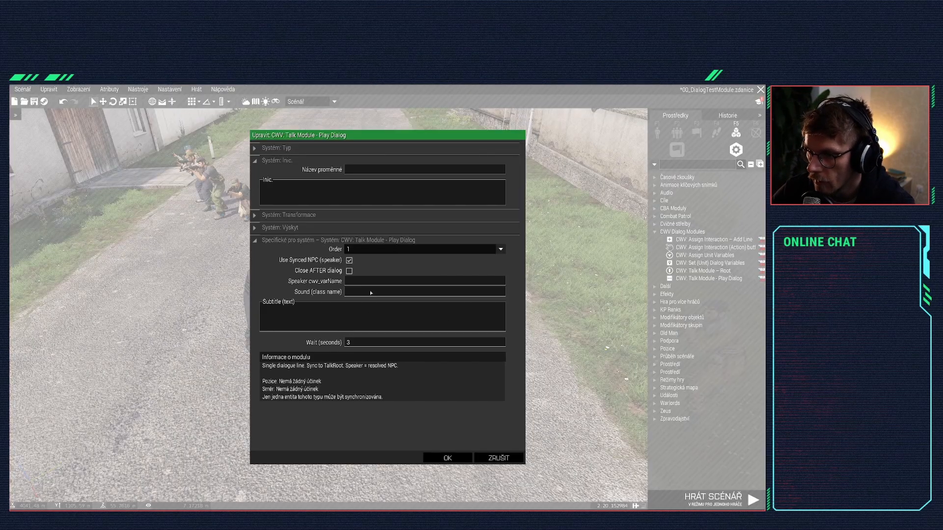
click(360, 293)
key(ctrl+v)
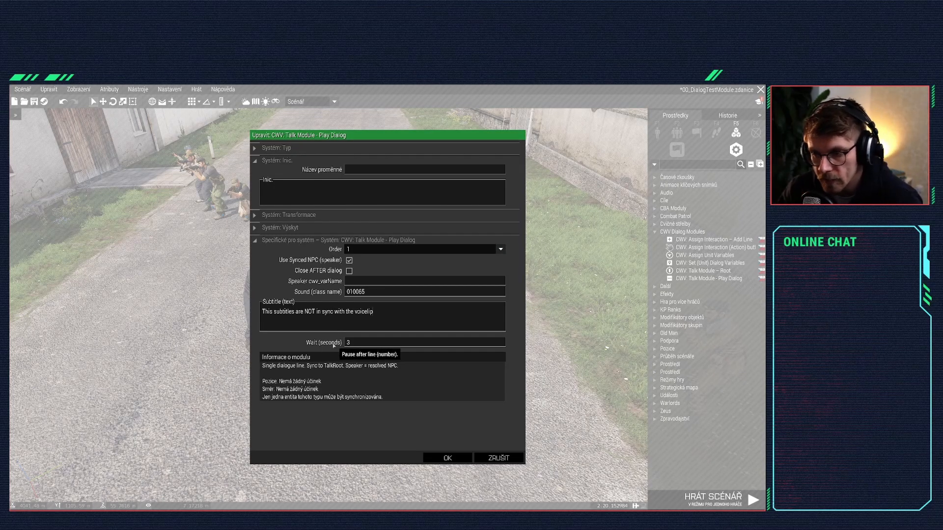
Step: Set the Play Dialog module's wait to 5 seconds, accept its settings and save the scenario
key(Tab)
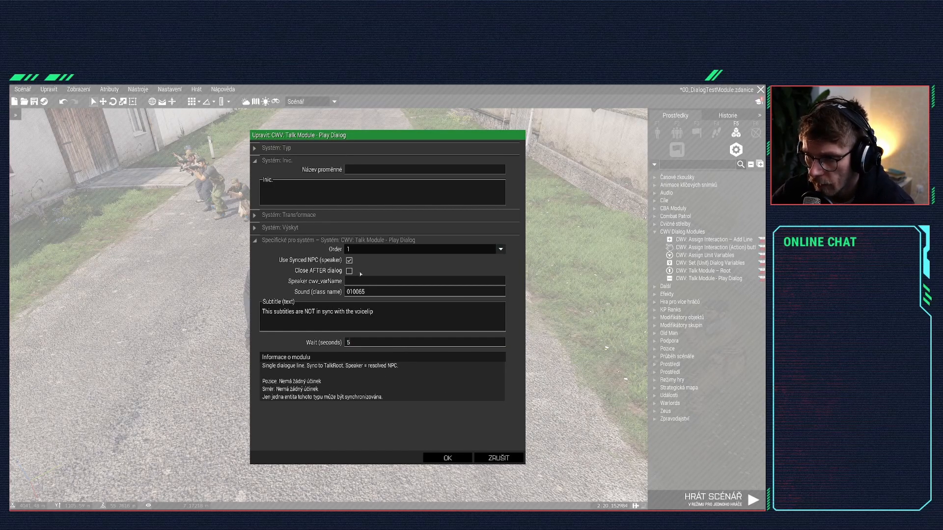
click(428, 461)
key(ctrl+s)
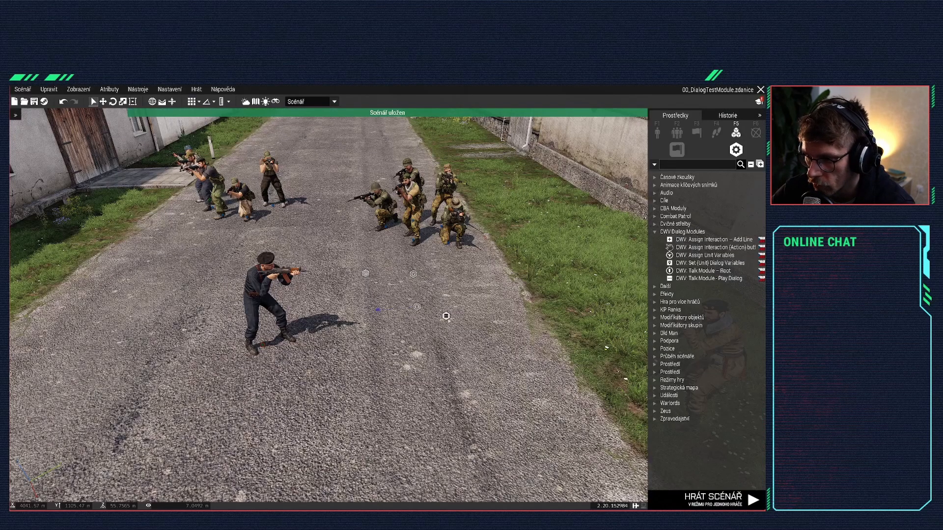
Step: Synchronise the new Play Dialog module to the Talk Module – Root
right_click(445, 316)
mouse_move(466, 322)
click(427, 324)
click(417, 308)
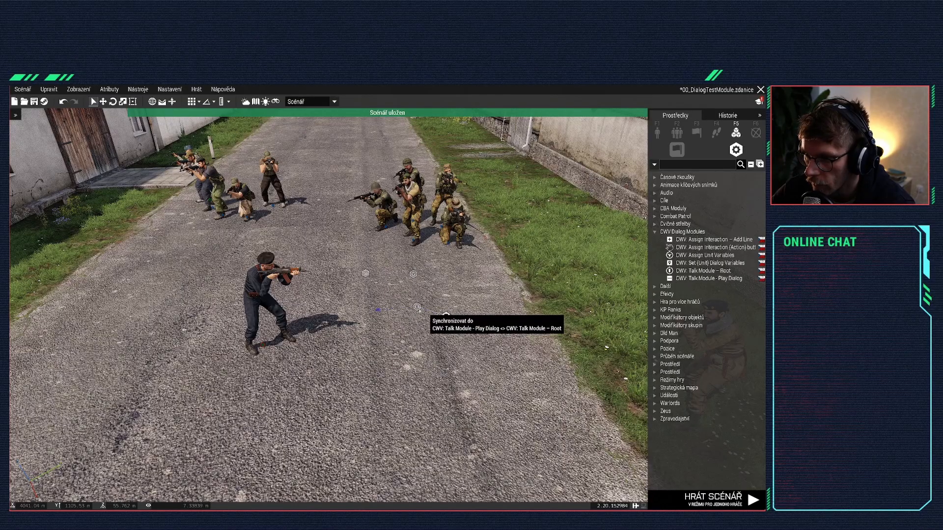
Step: Review the settings of the Talk Module – Root and its synchronised convo1 trigger
double_click(416, 308)
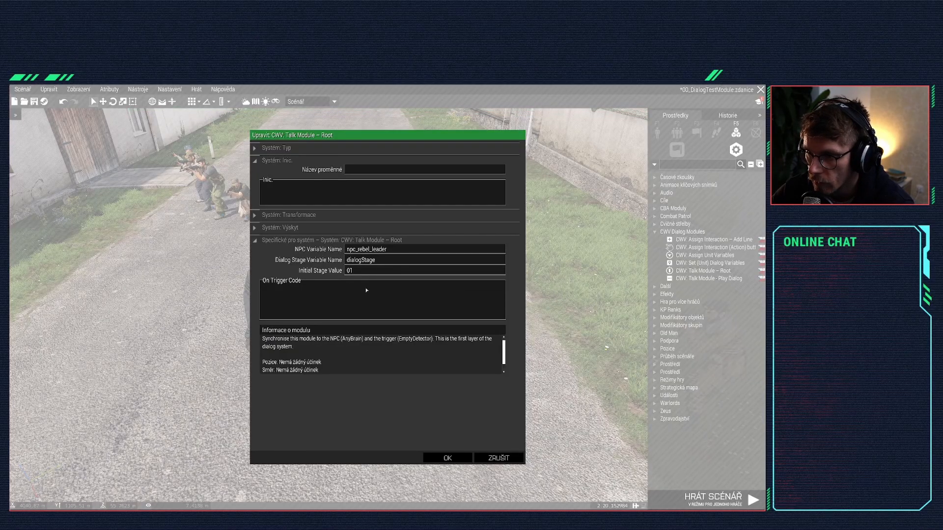
click(434, 459)
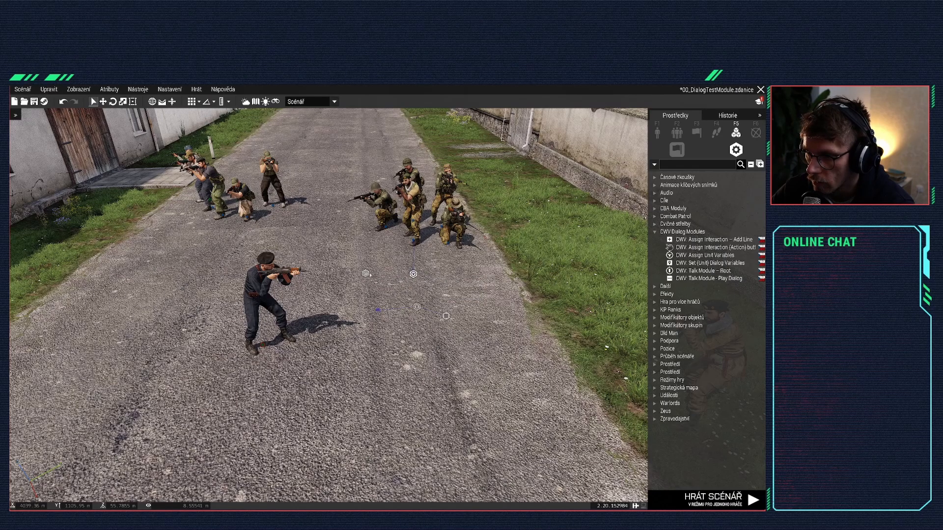
double_click(378, 309)
click(448, 457)
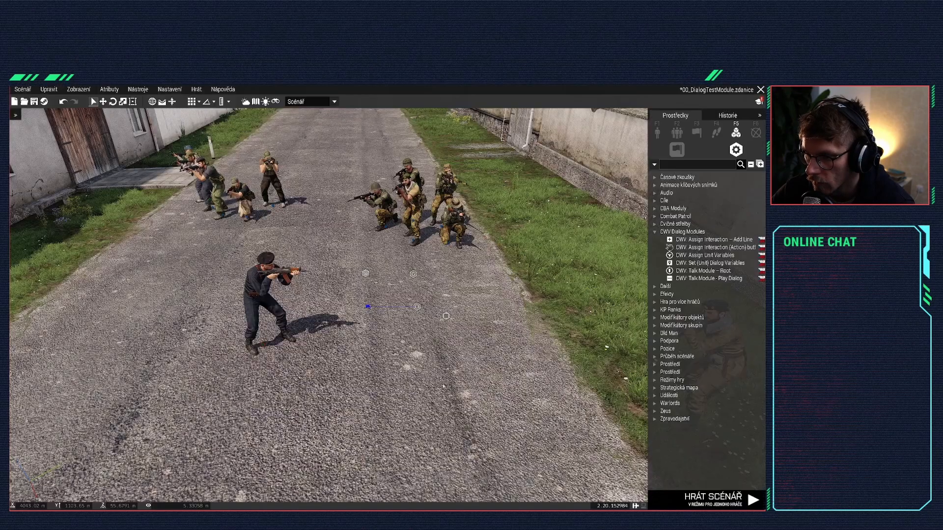
double_click(415, 303)
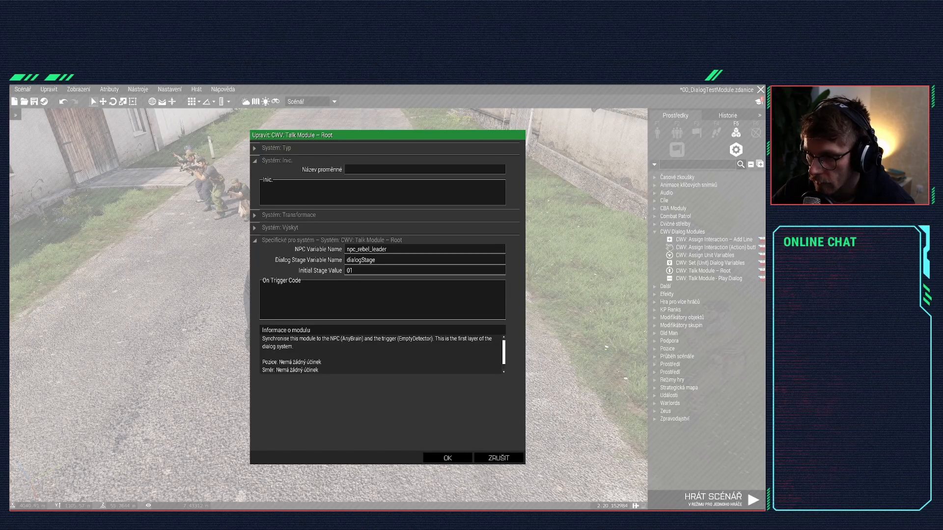
click(446, 458)
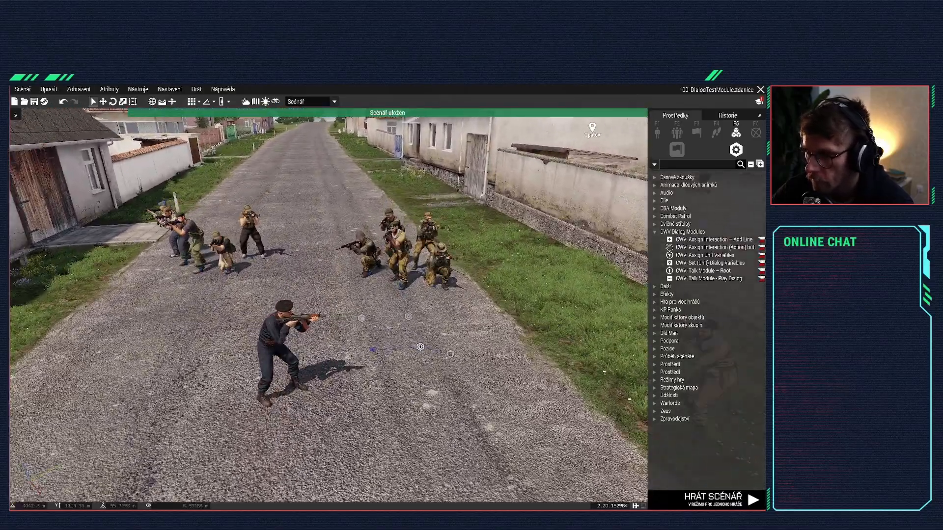
Step: Play the scenario to test opening the rebel leader's conversation, and return to the Eden Editor
click(752, 499)
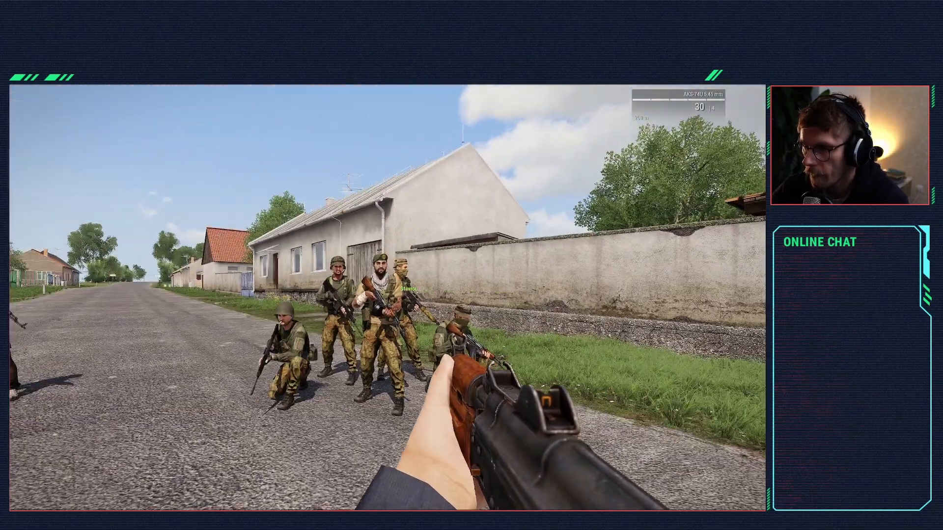
key(w)
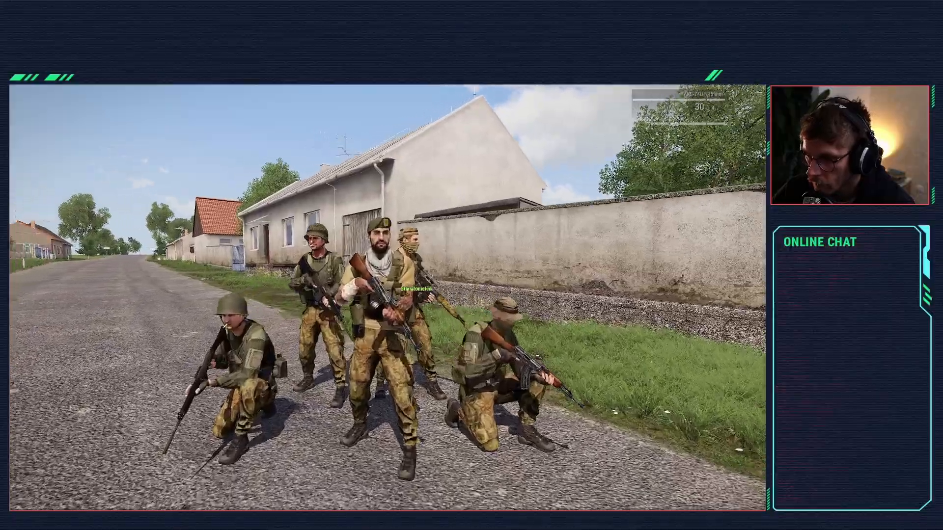
key(space)
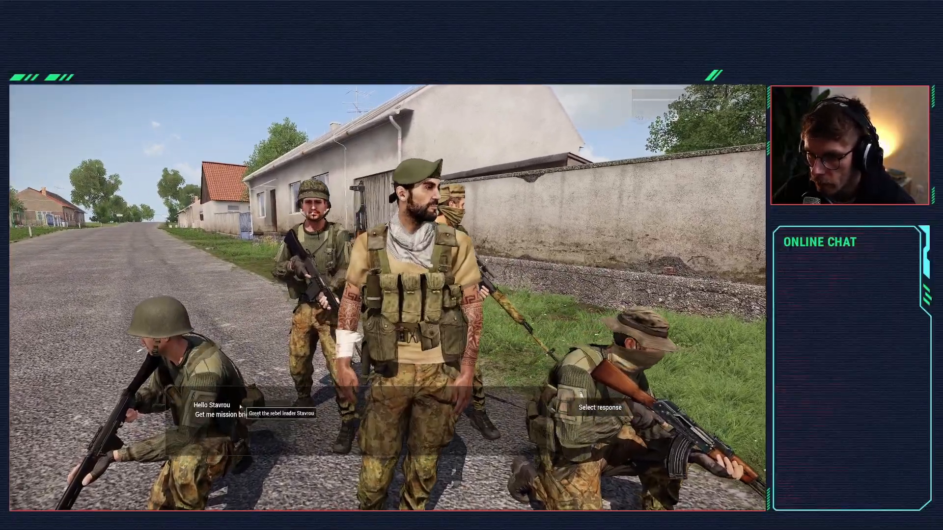
key(Escape)
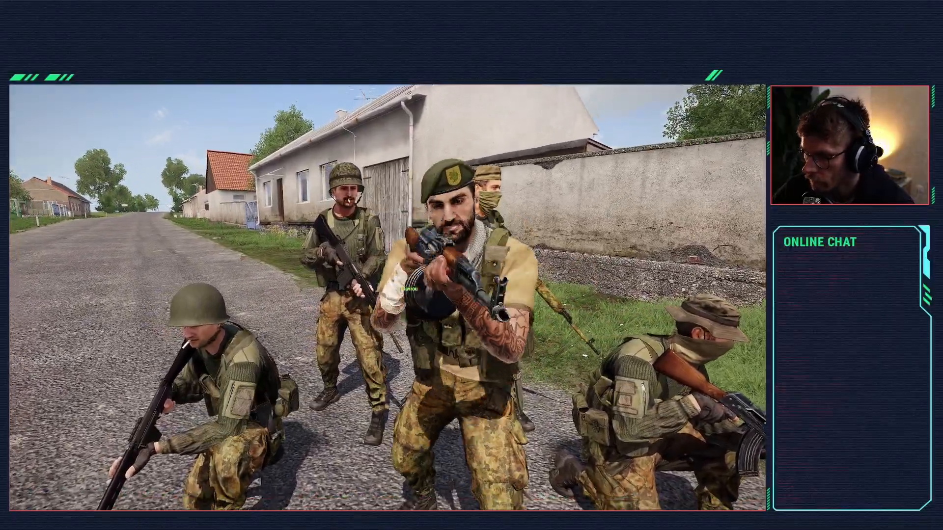
key(s)
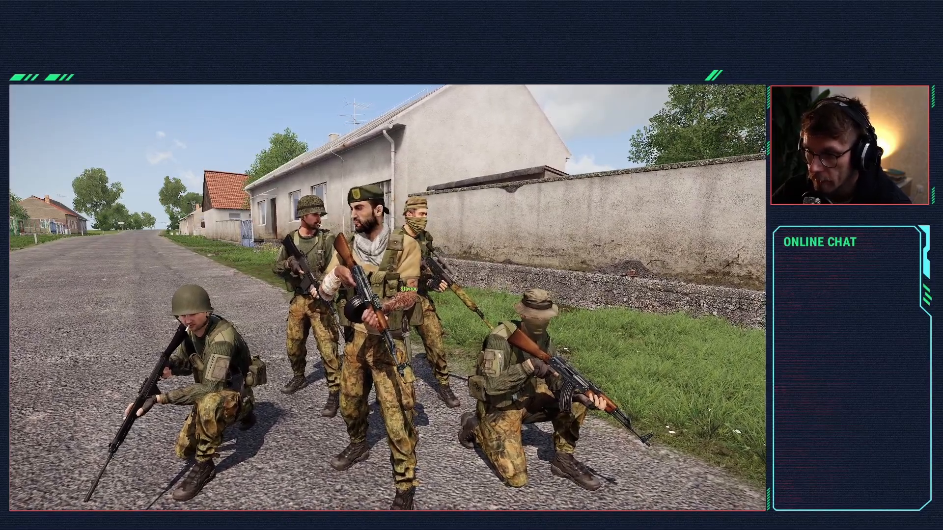
key(Escape)
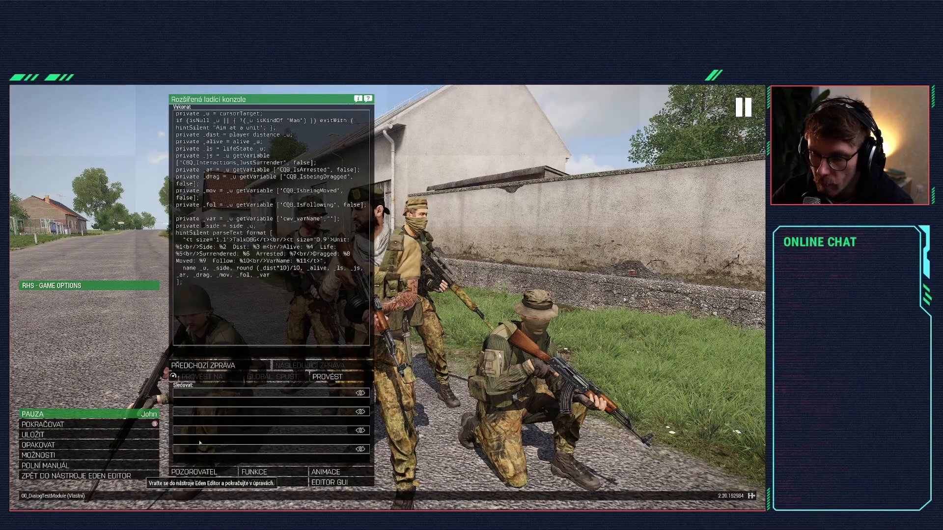
click(76, 476)
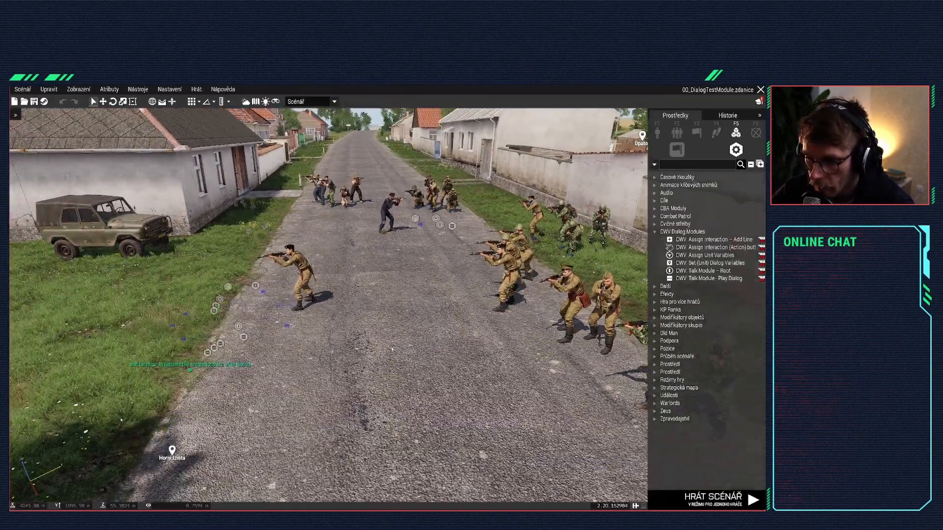
Step: Rearrange the rebel leader's modules on the road, placing Assign Unit Variables beside its neighbouring module and moving the Talk Module – Root closer to the rebel group
right_drag(392, 349, 417, 366)
key(a)
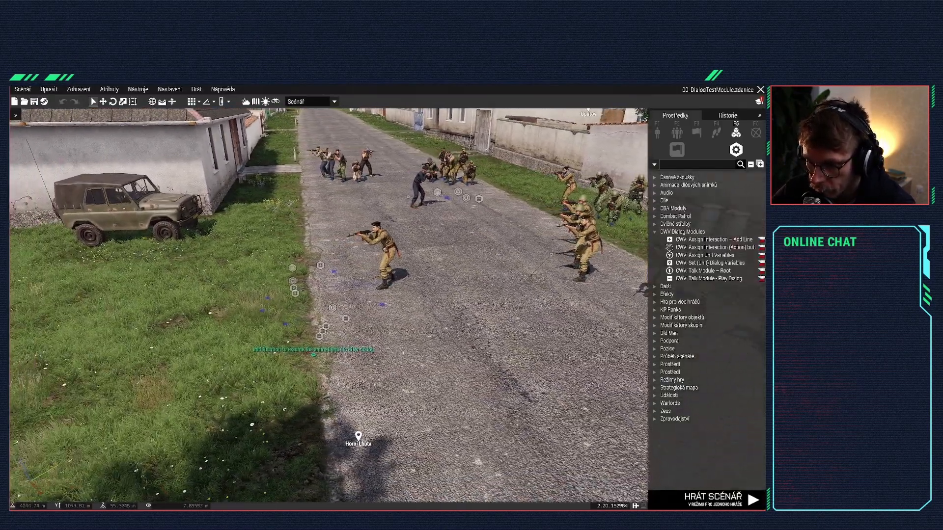
key(w)
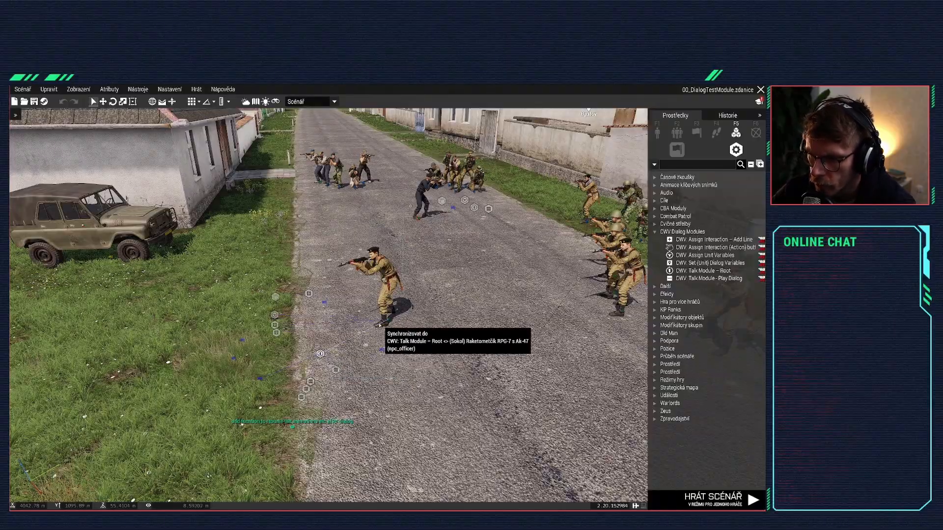
key(d)
key(w)
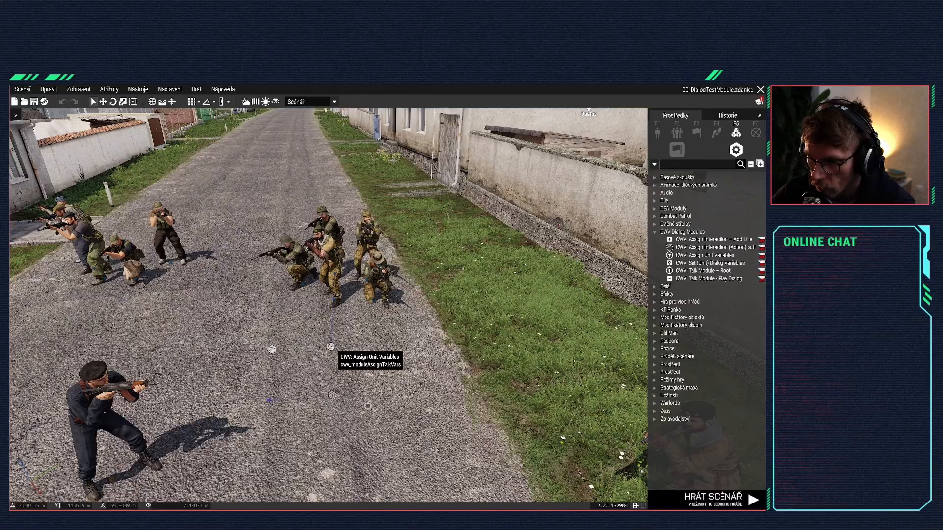
drag(326, 348, 239, 323)
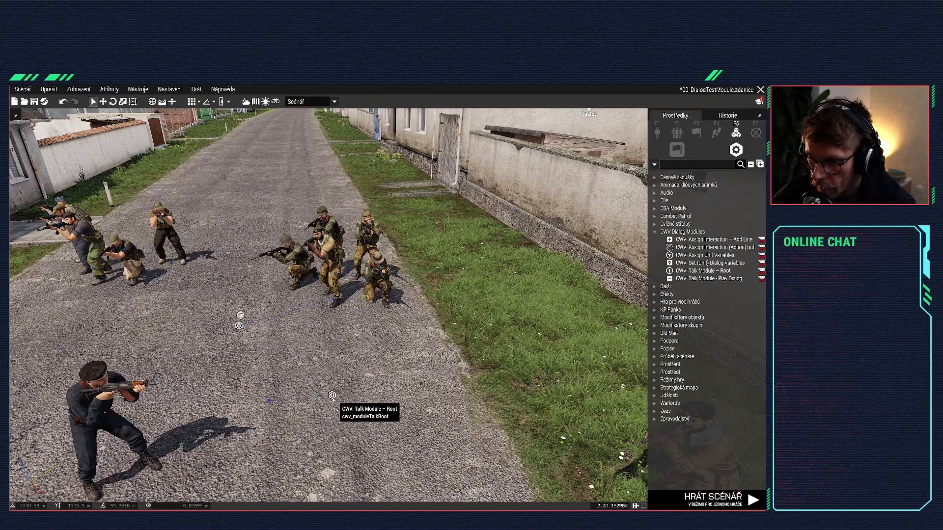
drag(332, 395, 333, 337)
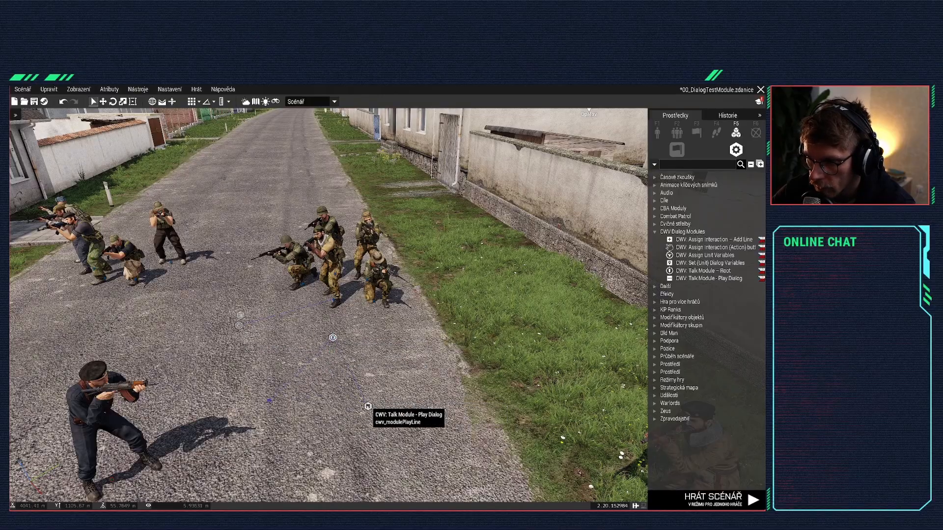
Step: Move the Talk Module - Play Dialog module and the trigger to either side of the Talk Module – Root
drag(368, 406, 369, 336)
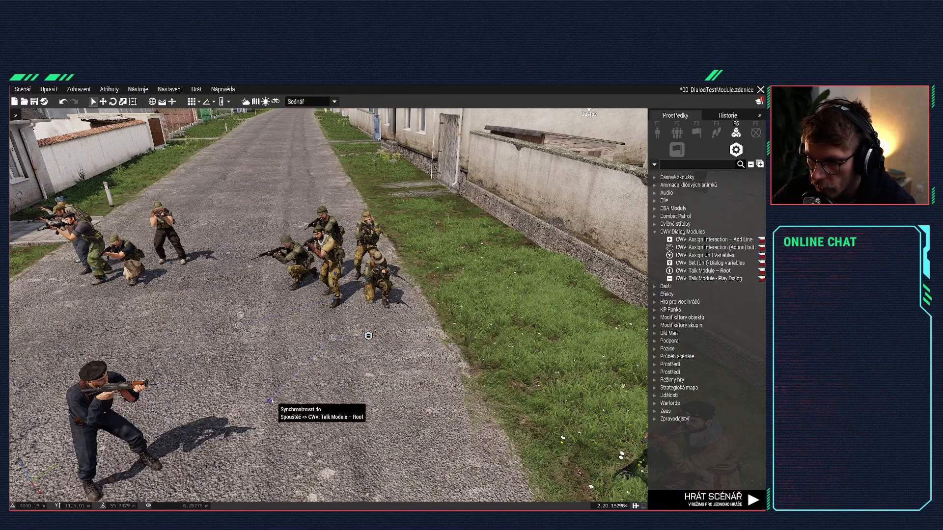
drag(270, 400, 304, 338)
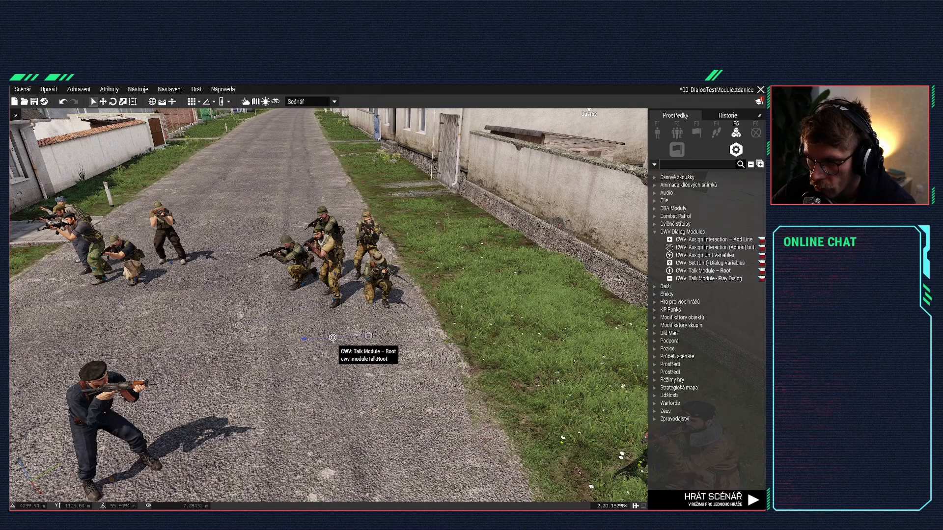
Step: Synchronize the Talk Module – Root to the resistance leader unit and save the scenario
right_click(332, 337)
mouse_move(344, 340)
click(486, 351)
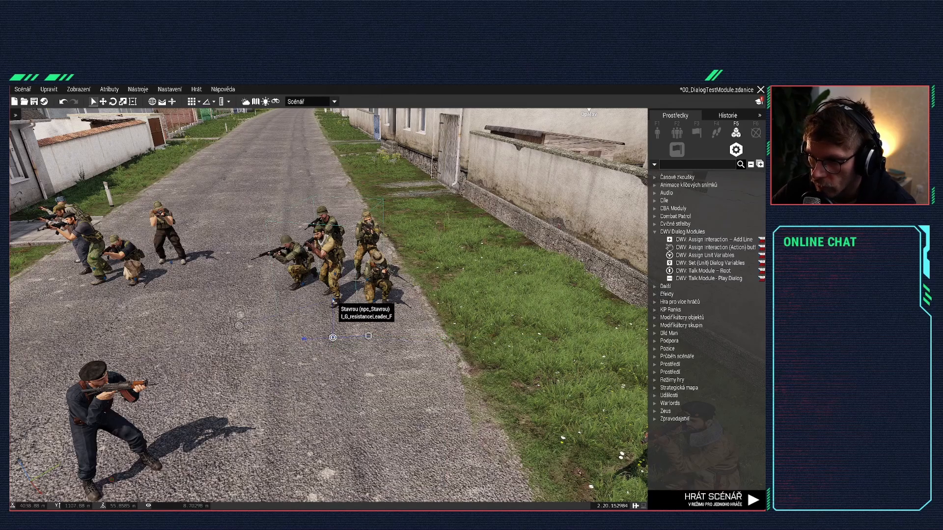
click(332, 300)
key(ctrl+s)
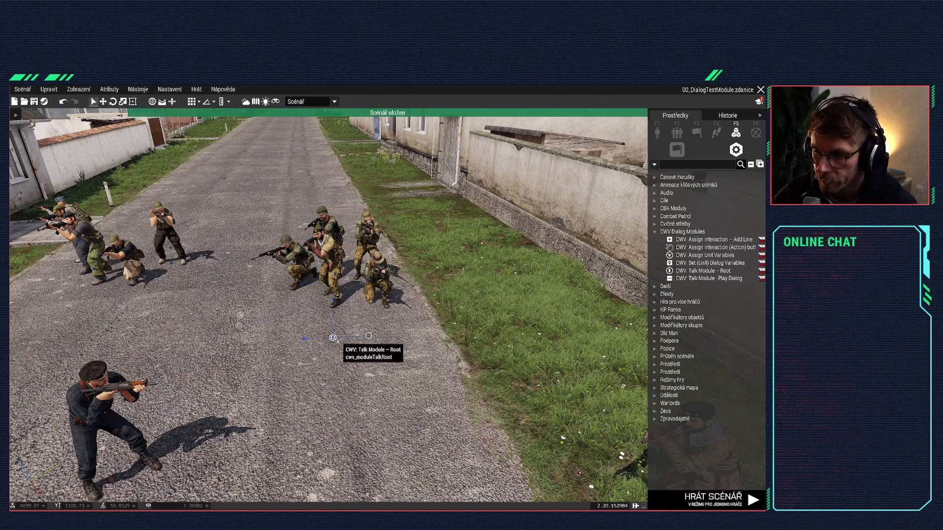
Step: Review the Play Dialog module's speaker, sound and subtitle settings, keep them, and save the scenario
double_click(368, 336)
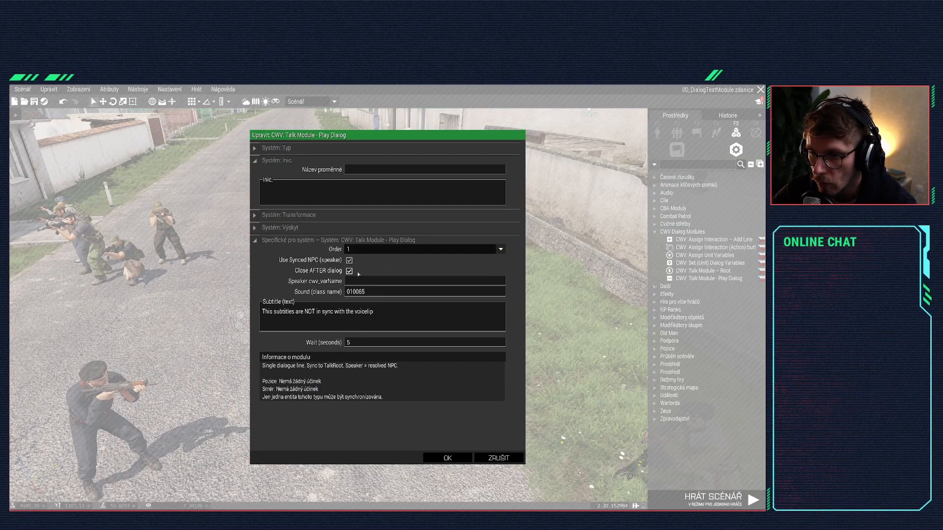
click(447, 458)
key(ctrl+s)
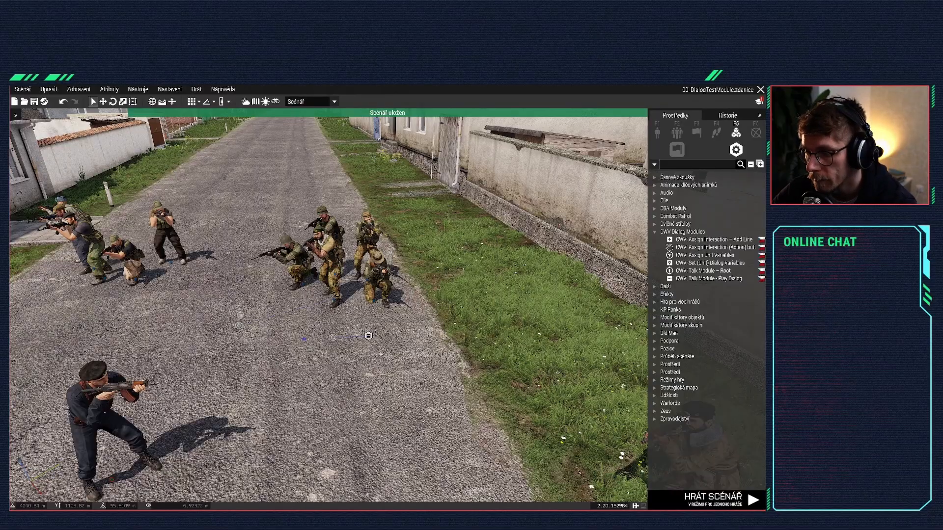
Step: Test the scenario by playing it and greeting the resistance leader through the dialog options, and return to the Eden Editor
key(ctrl+p)
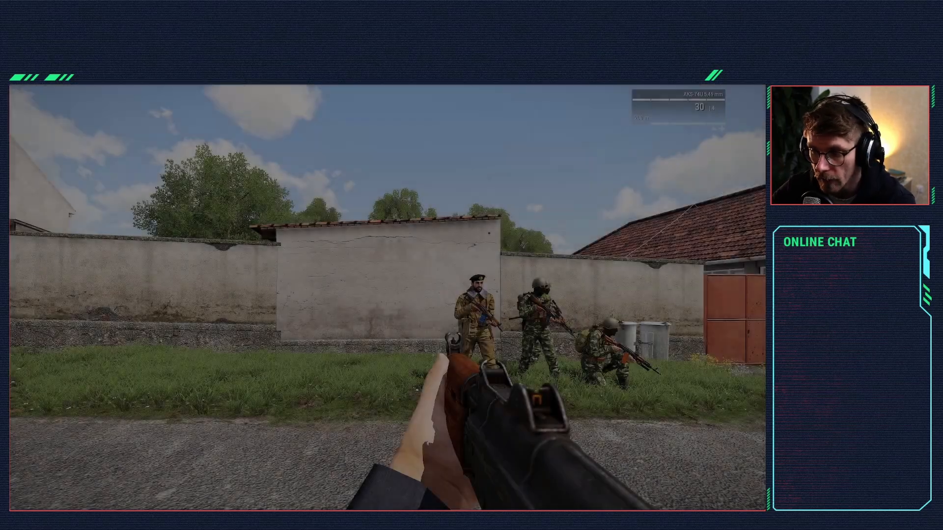
key(w)
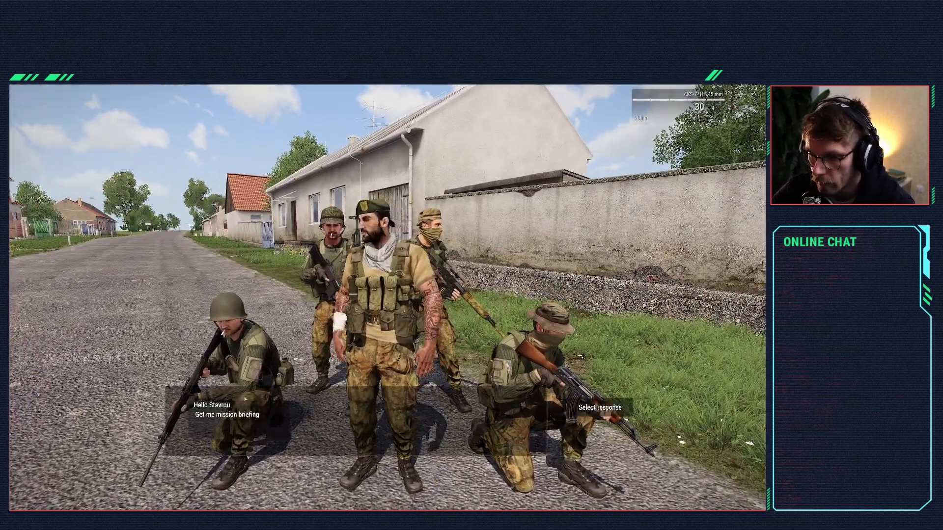
click(233, 405)
click(584, 412)
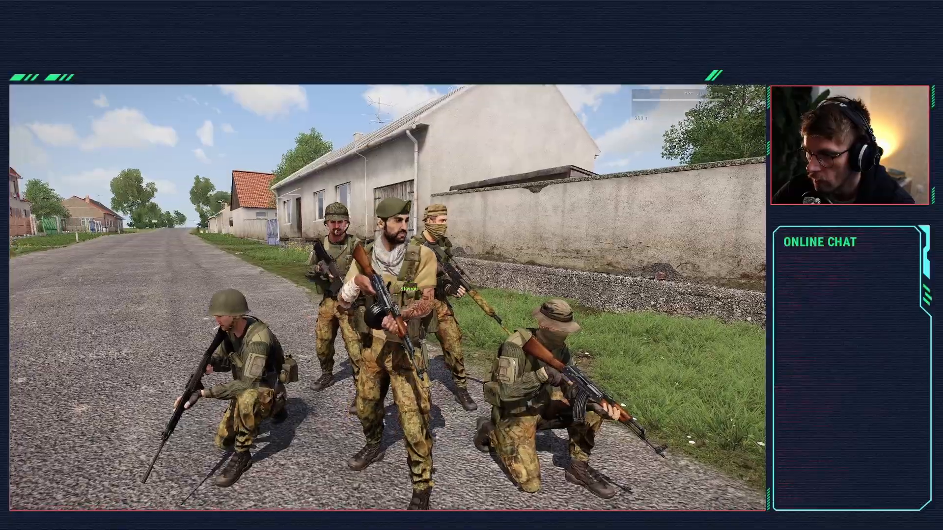
key(w)
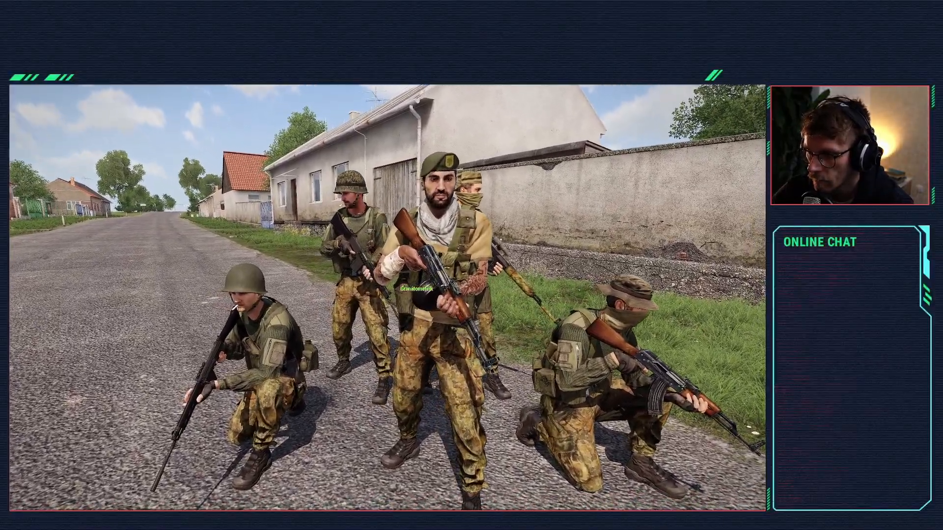
key(Escape)
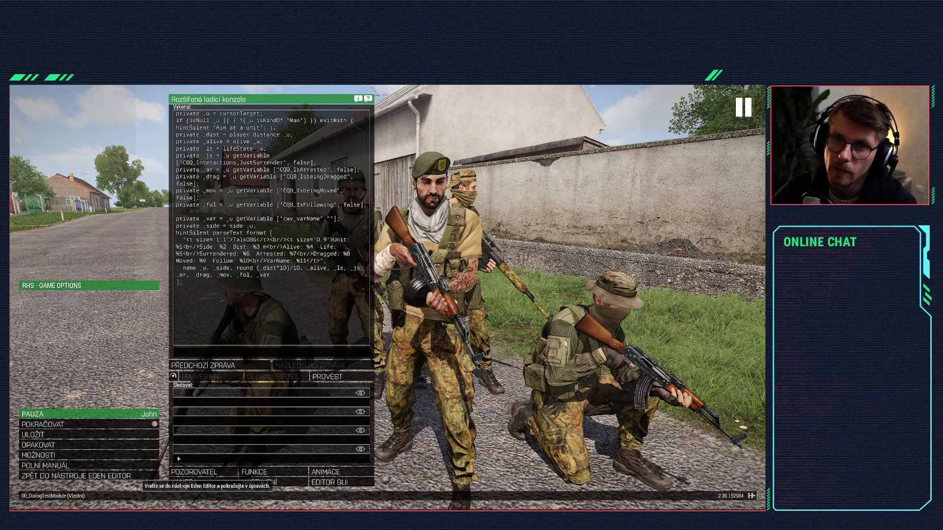
click(137, 476)
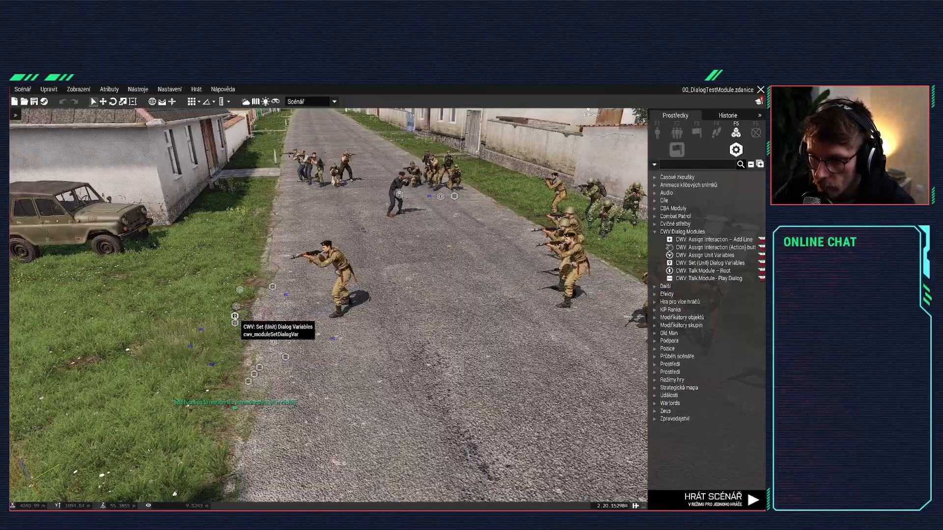
Step: Place a copy of the Set (Unit) Dialog Variables module on the road near the Talk Module – Root, reviewing the root's attributes
key(w)
right_drag(235, 317, 236, 363)
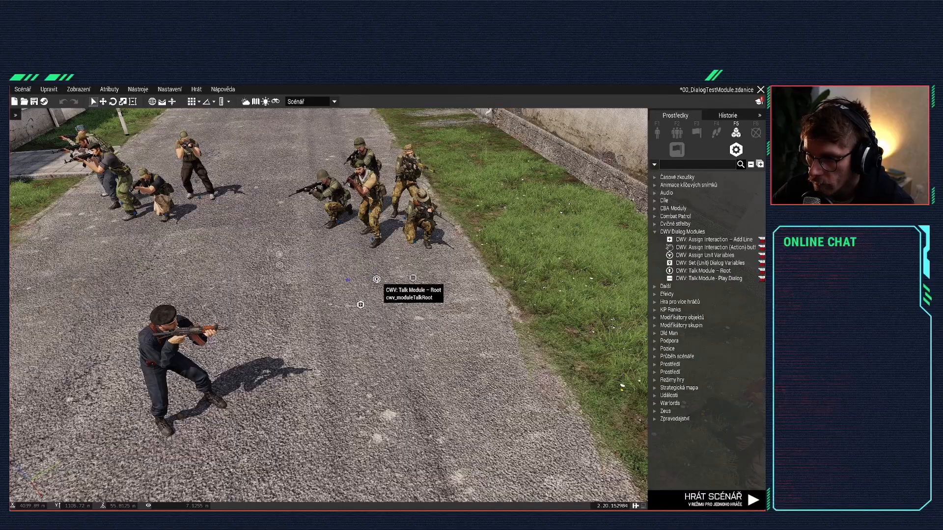
double_click(376, 278)
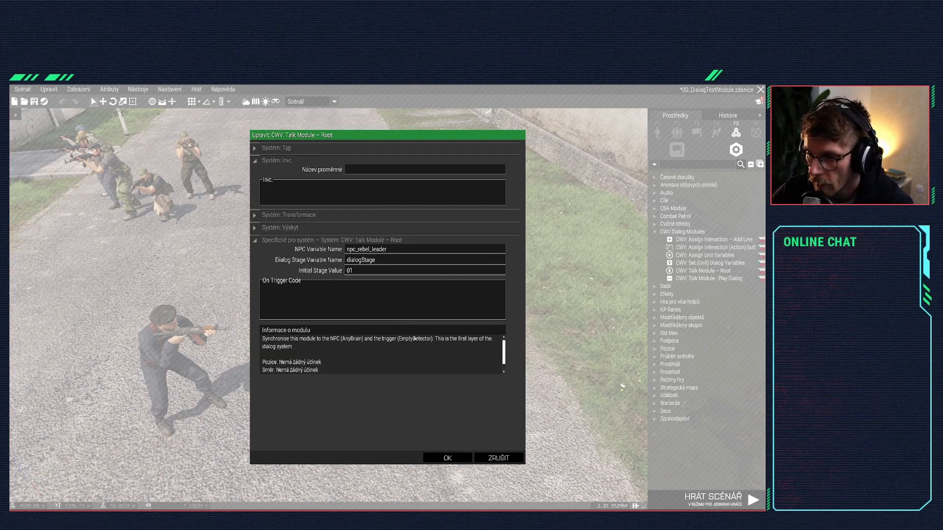
click(447, 458)
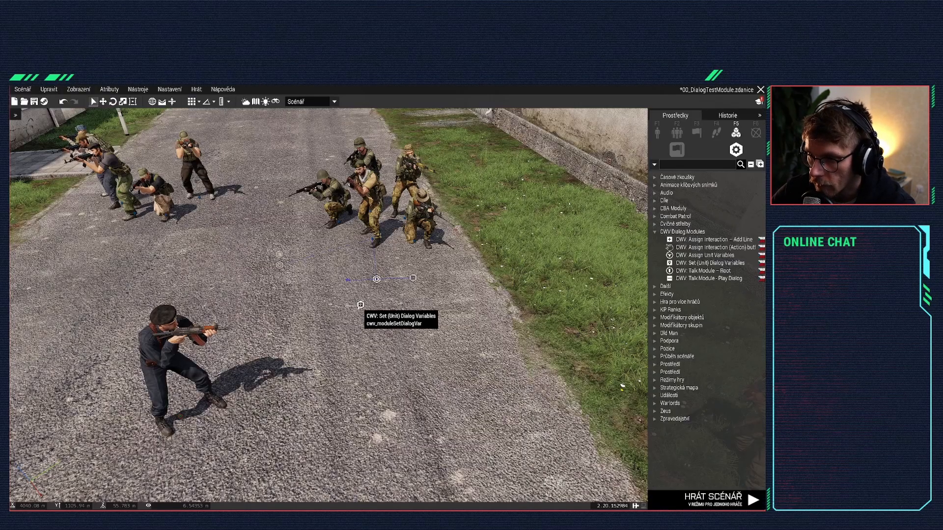
drag(359, 312, 346, 314)
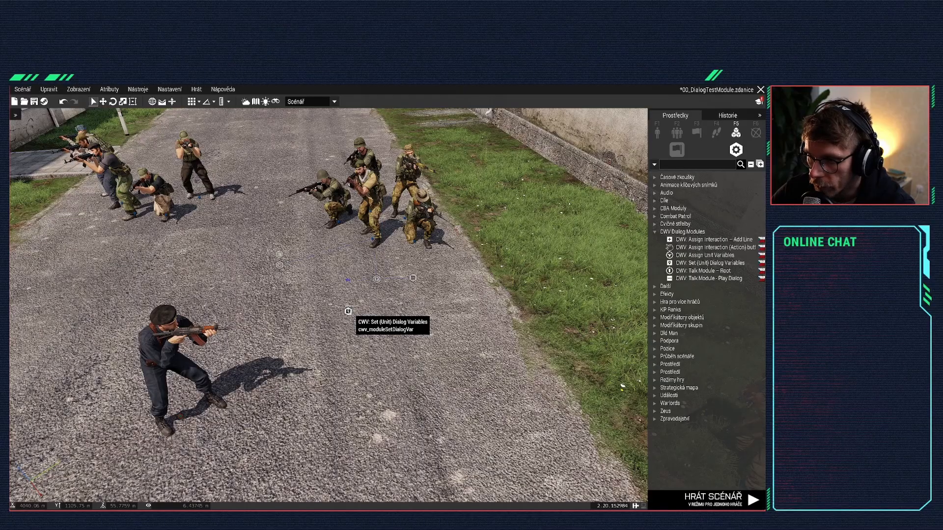
Step: Compare the copied Set (Unit) Dialog Variables module's variable name and value with the Talk Module – Root's stage variable and initial value
double_click(348, 311)
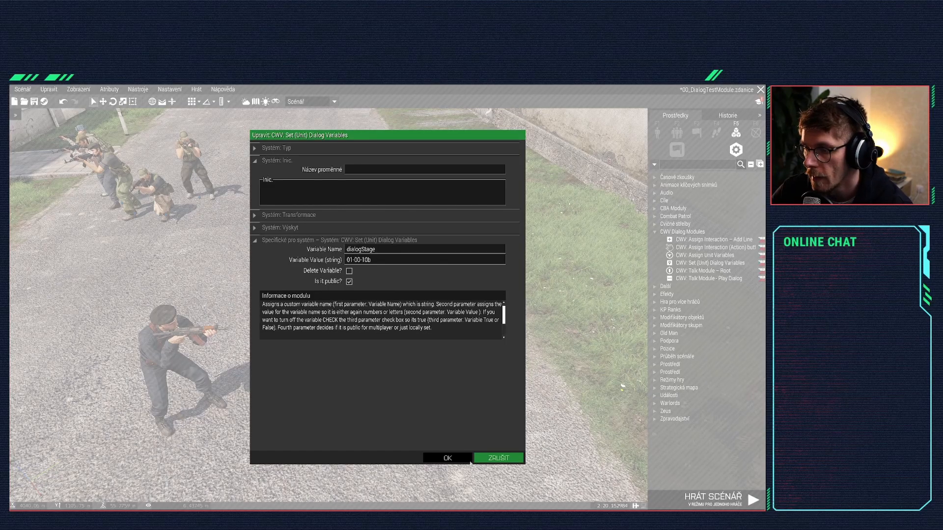
click(447, 457)
double_click(348, 312)
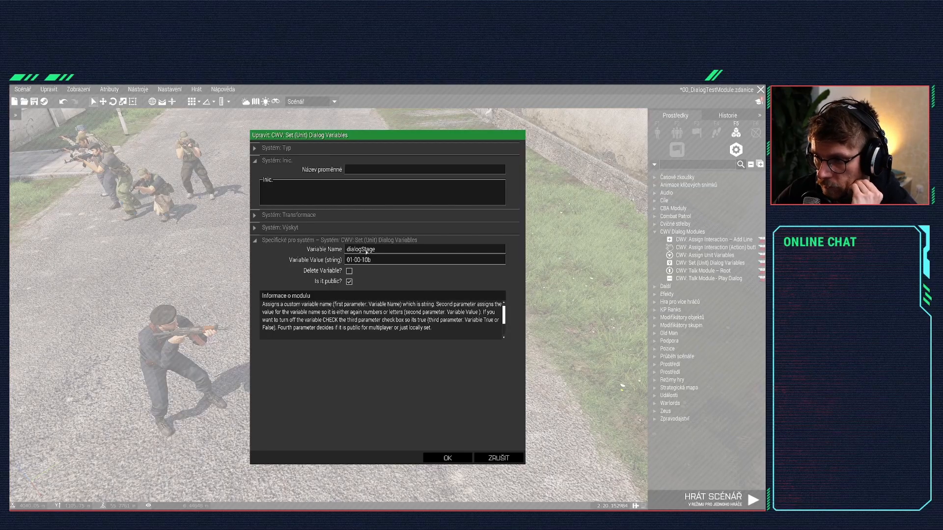
click(454, 457)
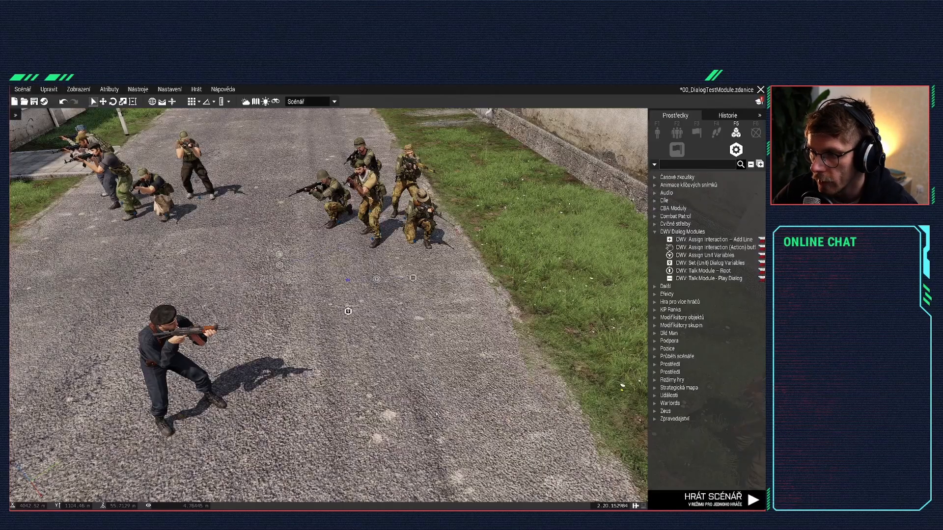
double_click(384, 277)
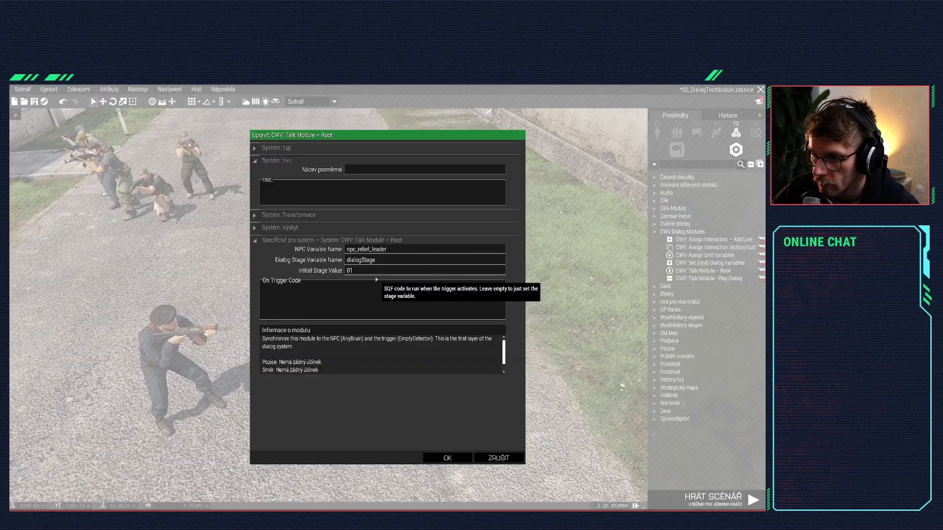
double_click(361, 271)
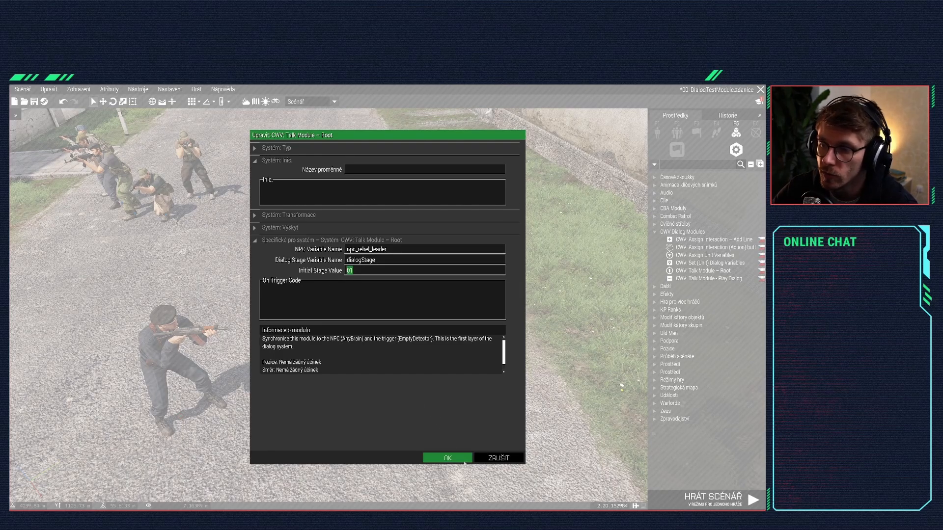
click(447, 458)
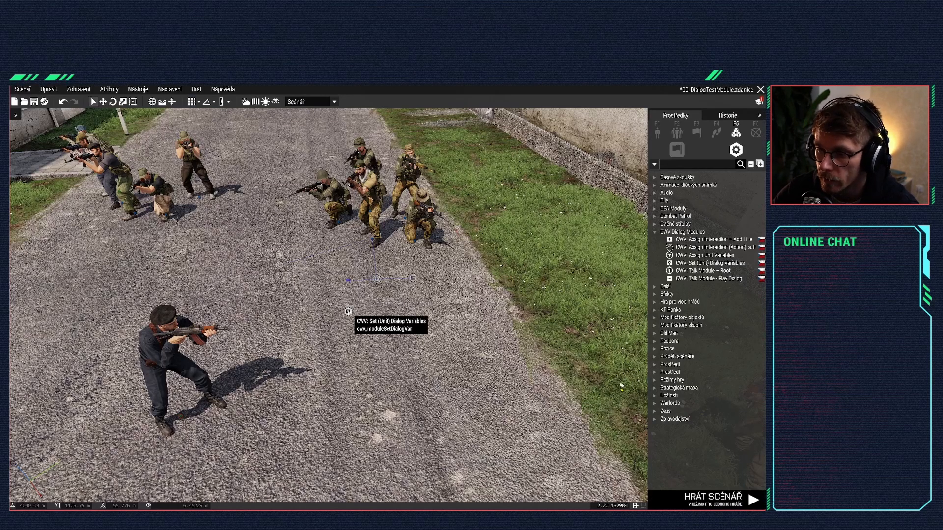
Step: Set the copied Set (Unit) Dialog Variables module's variable value to 01, keeping it public
double_click(348, 311)
double_click(358, 259)
text(01)
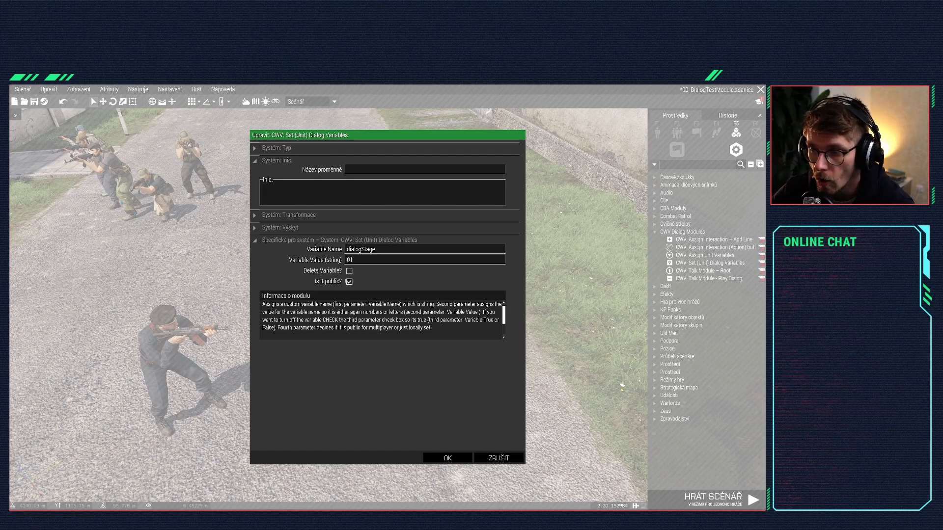
click(349, 282)
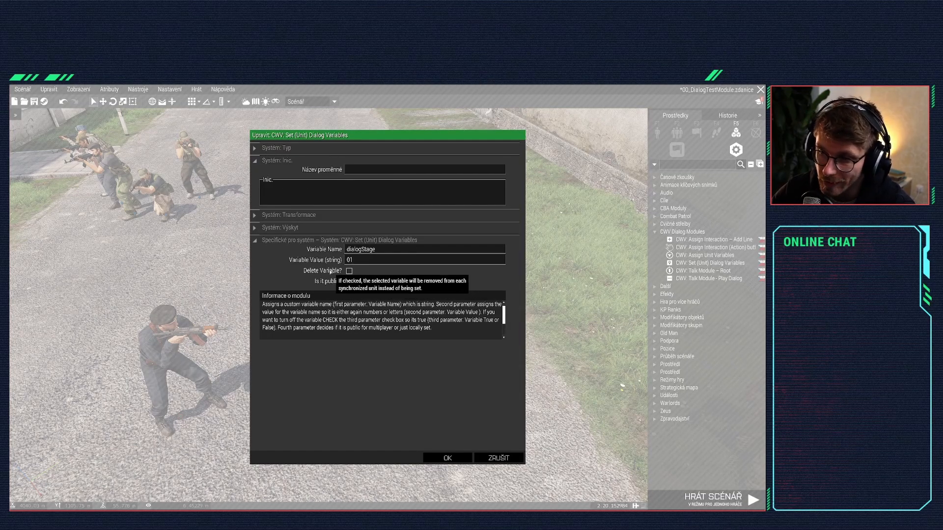
click(447, 458)
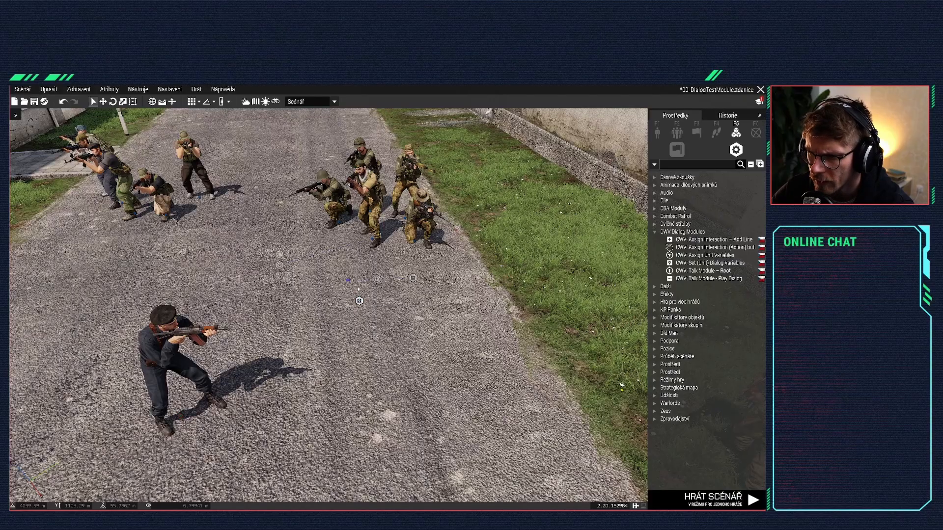
Step: Move the Talk Module – Root group further from the soldiers and position the Set (Unit) Dialog Variables module between them
drag(359, 301, 349, 302)
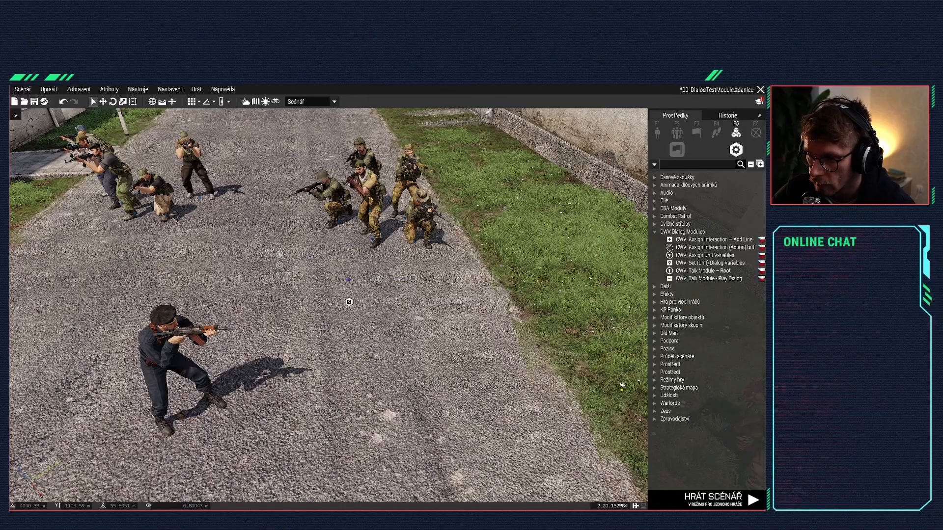
key(w)
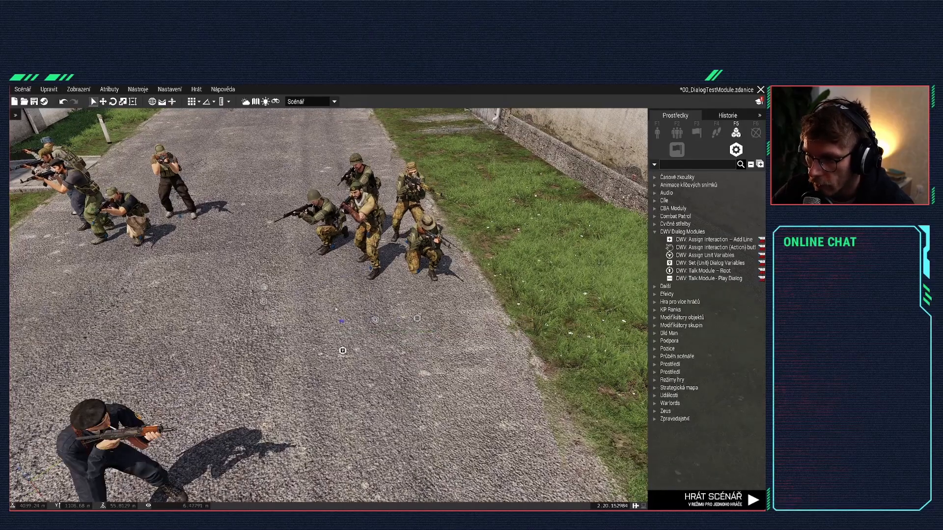
drag(375, 320, 381, 414)
mouse_move(342, 351)
mouse_down()
mouse_move(362, 370)
mouse_move(413, 386)
mouse_move(346, 360)
mouse_move(332, 364)
mouse_up()
Step: Synchronize the Set (Unit) Dialog Variables module to the resistance leader unit
right_click(332, 363)
mouse_move(355, 360)
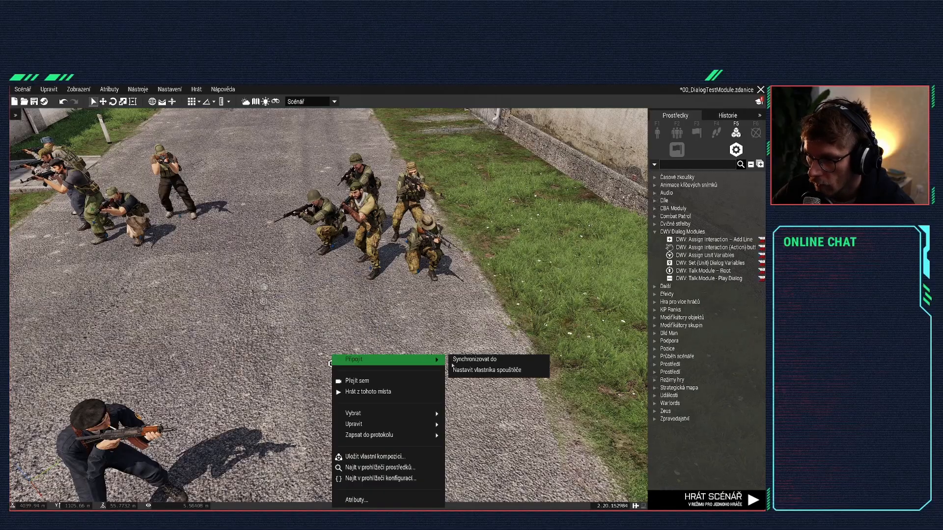
click(461, 361)
click(372, 269)
key(s)
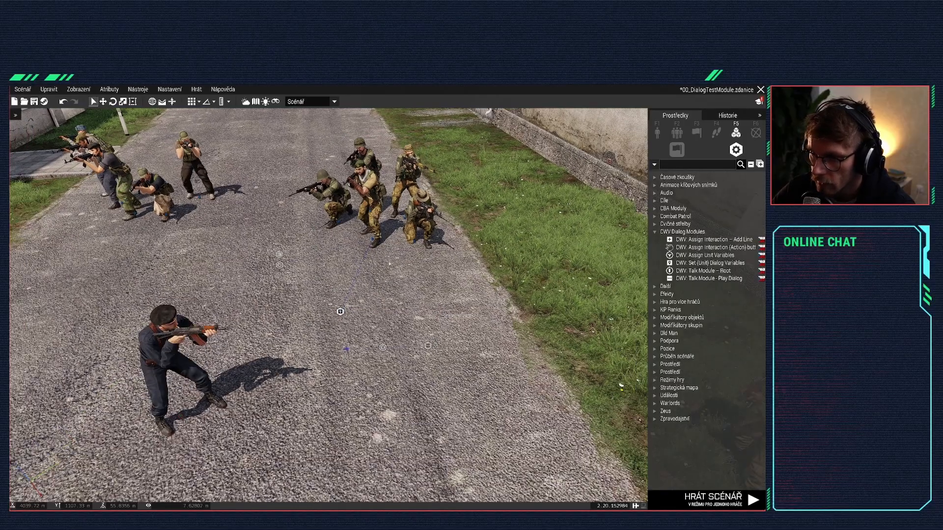
Step: Check the variable name and value of the synchronized Set (Unit) Dialog Variables module, and save the scenario
double_click(341, 311)
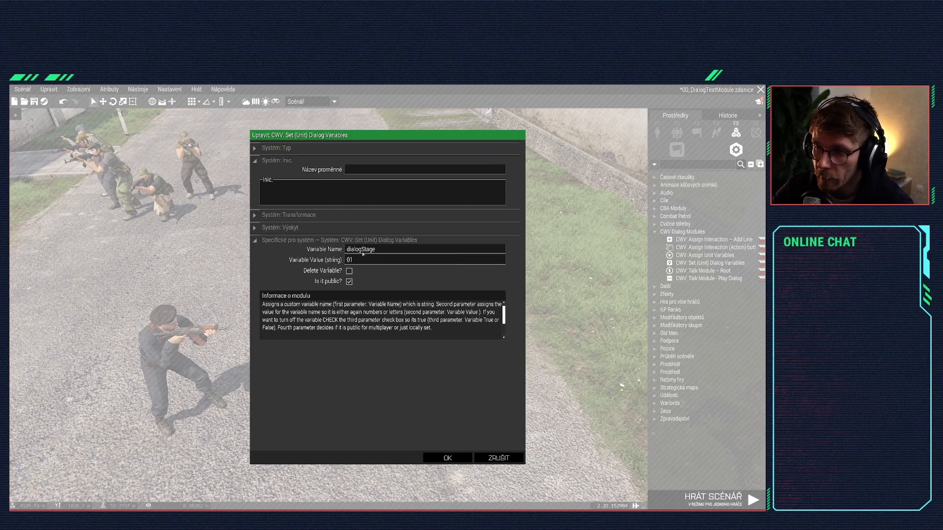
double_click(363, 250)
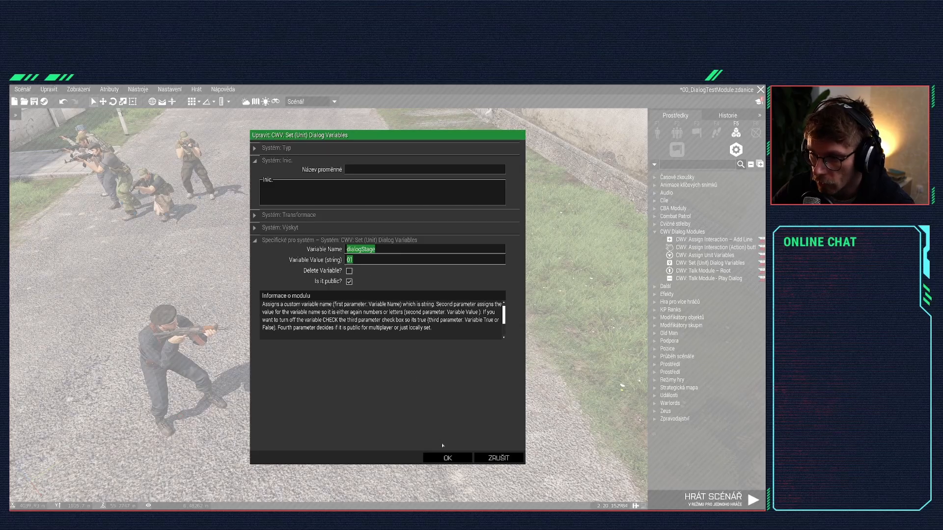
click(445, 457)
key(ctrl+s)
Step: Review the Talk Module – Root's stage variable settings and the Play Dialog module's attributes, and save the scenario
double_click(383, 347)
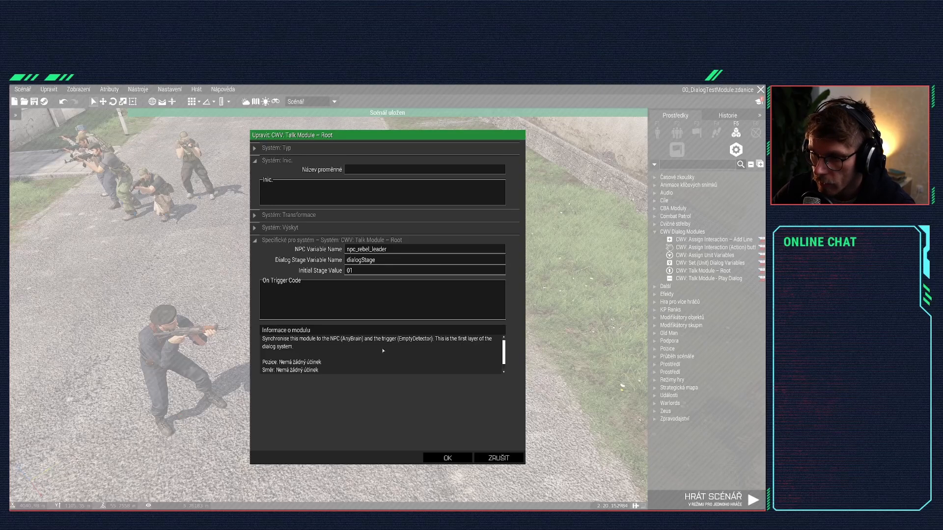
double_click(380, 260)
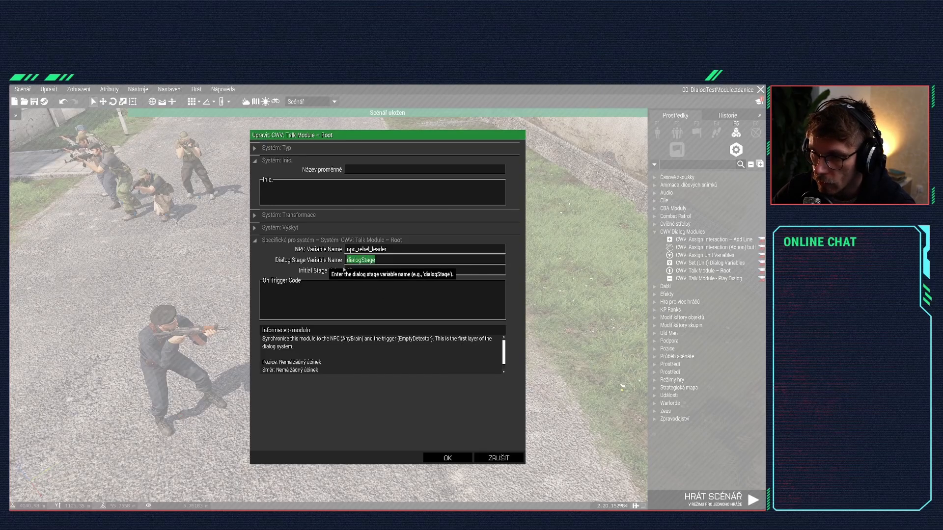
click(447, 457)
double_click(428, 345)
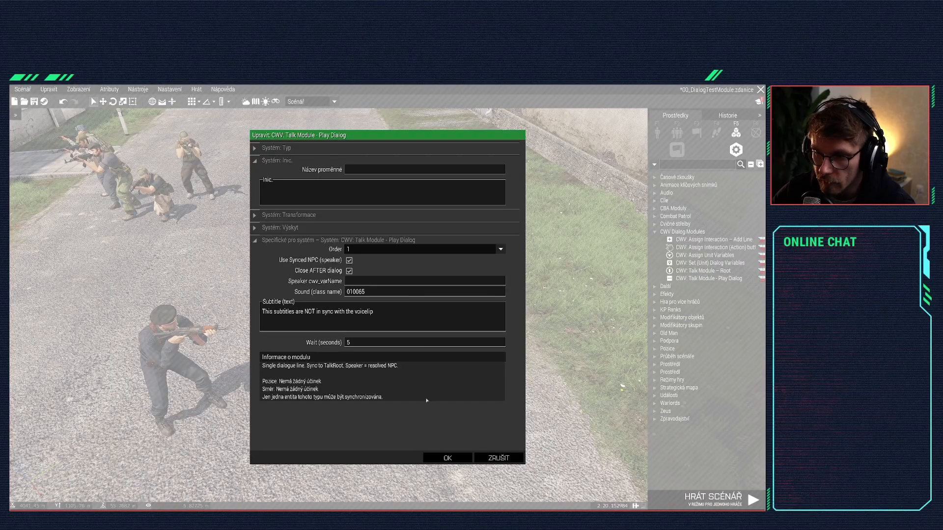
click(448, 457)
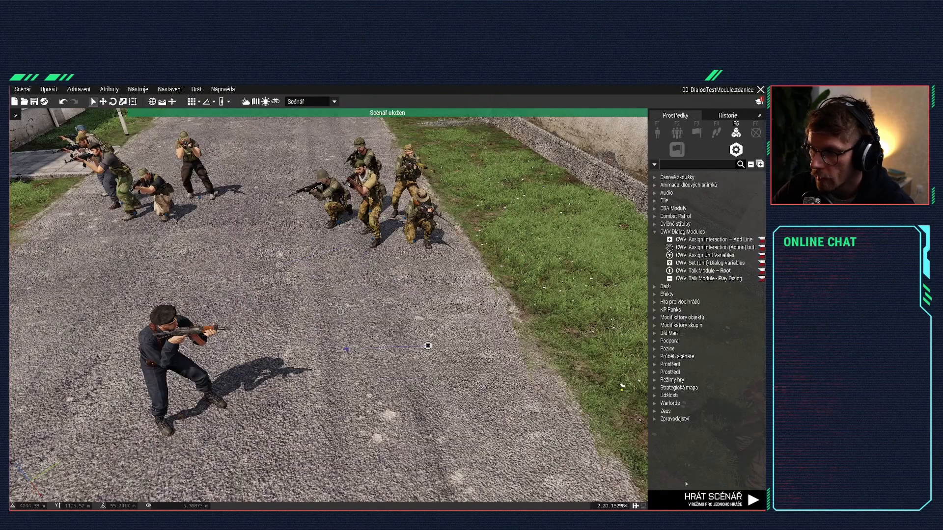
Step: Play the scenario, greet the rebel leader with Hello Stavrou, reopen the conversation to check its options, and return to the editor
click(727, 499)
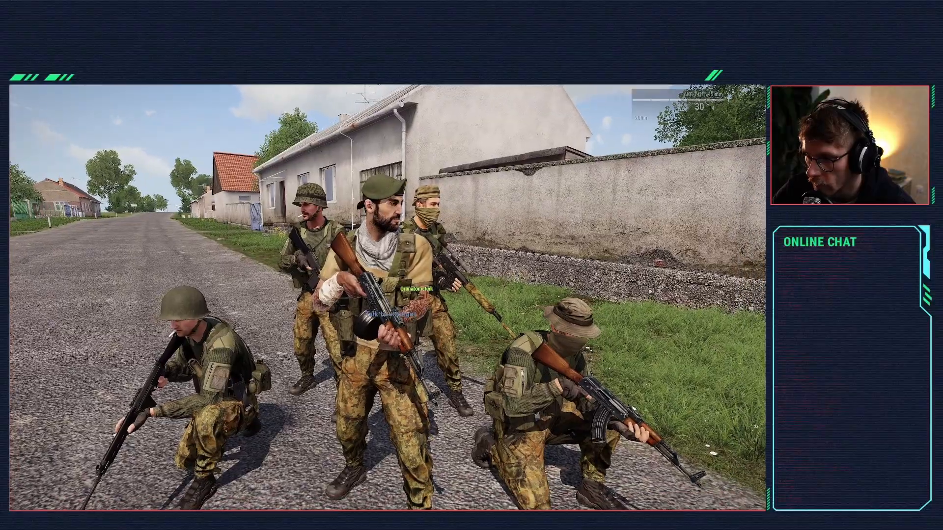
scroll(387, 298, down, 1)
middle_click(387, 298)
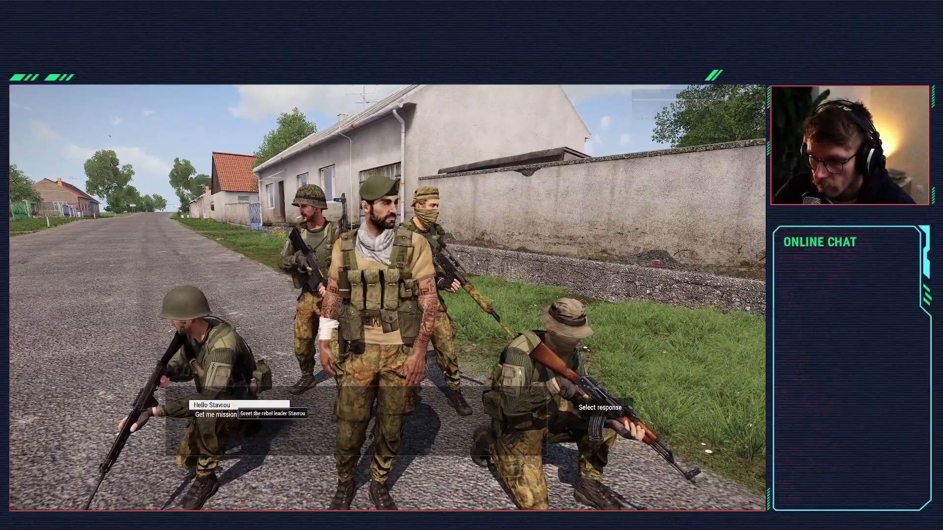
click(234, 405)
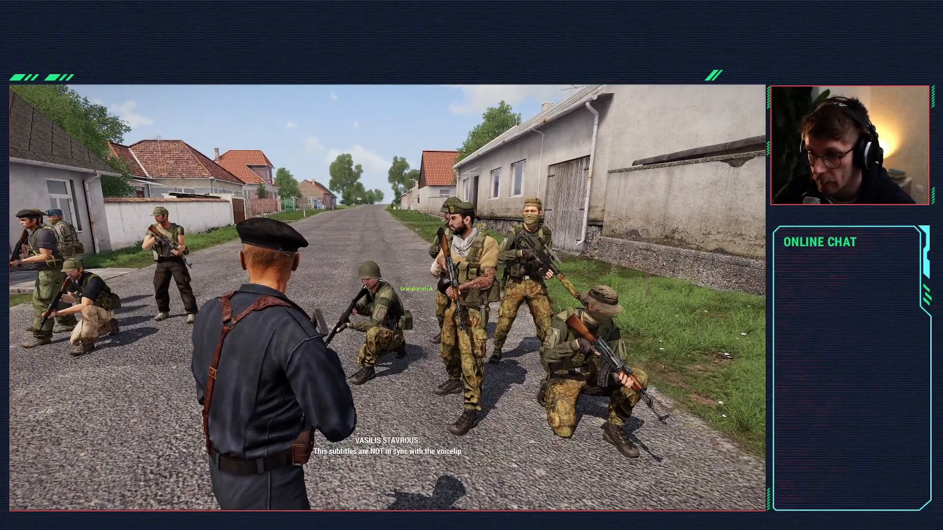
key(f)
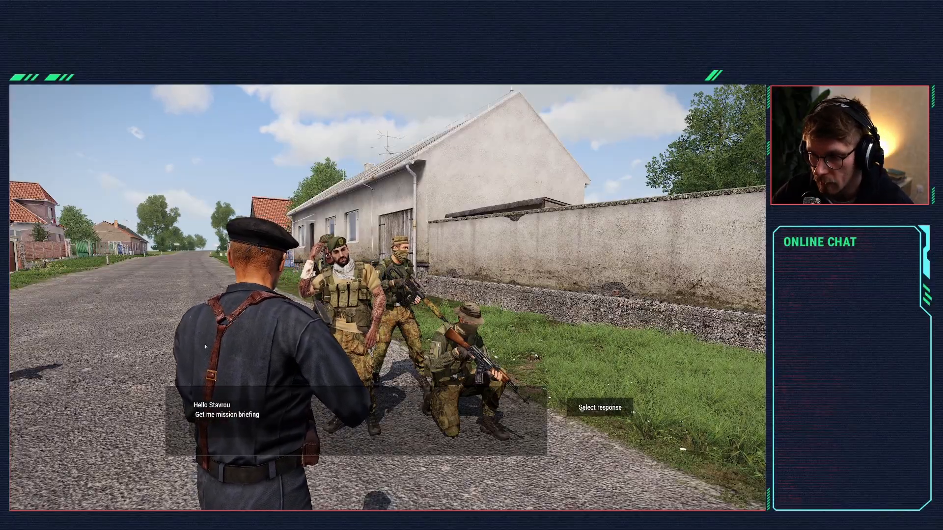
key(f)
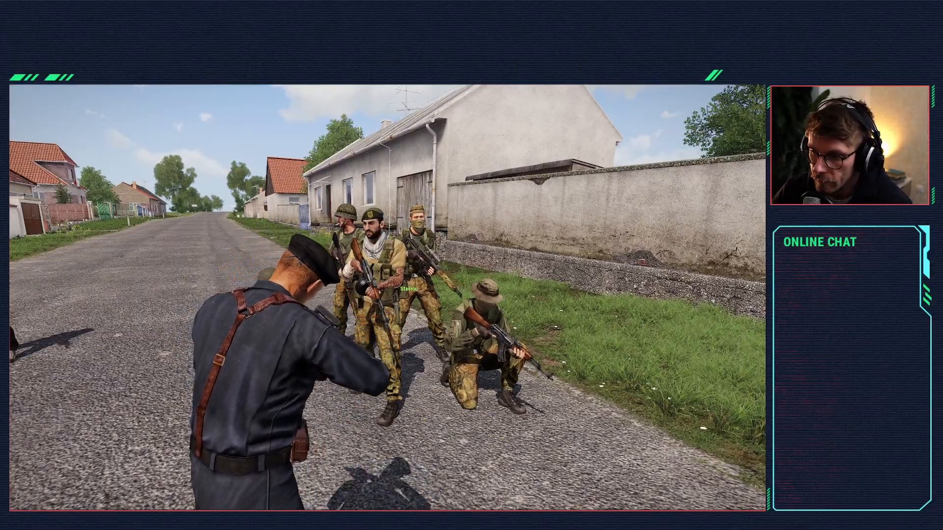
key(Escape)
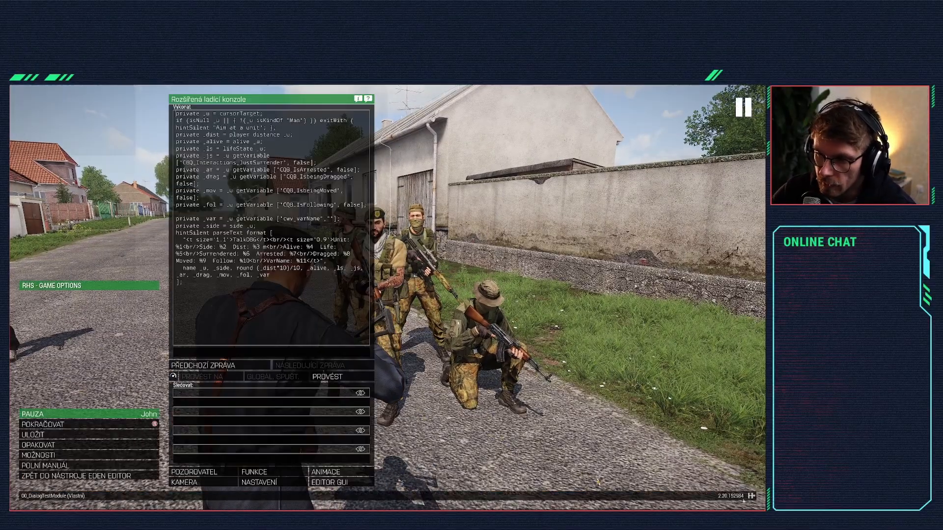
click(138, 477)
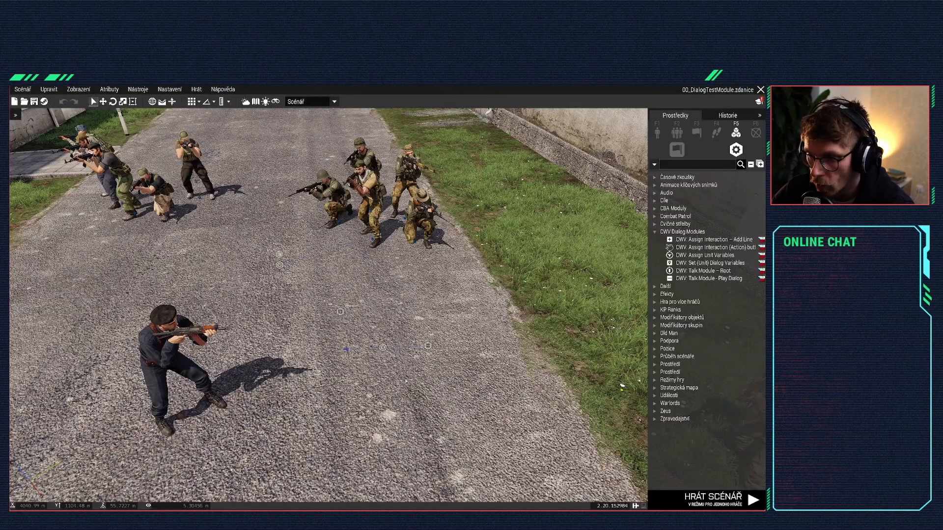
Step: Synchronize the trigger with the CWV: Talk Module – Root and check the trigger's condition
click(383, 347)
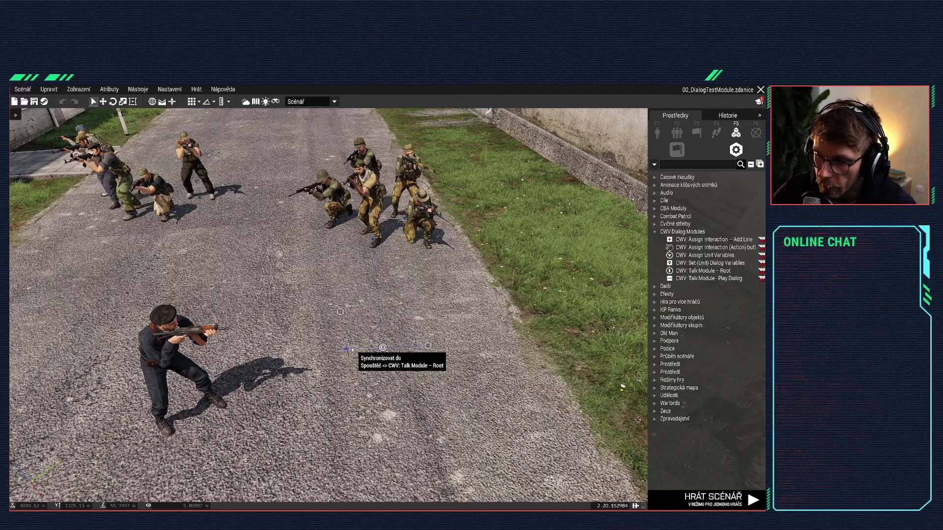
click(346, 350)
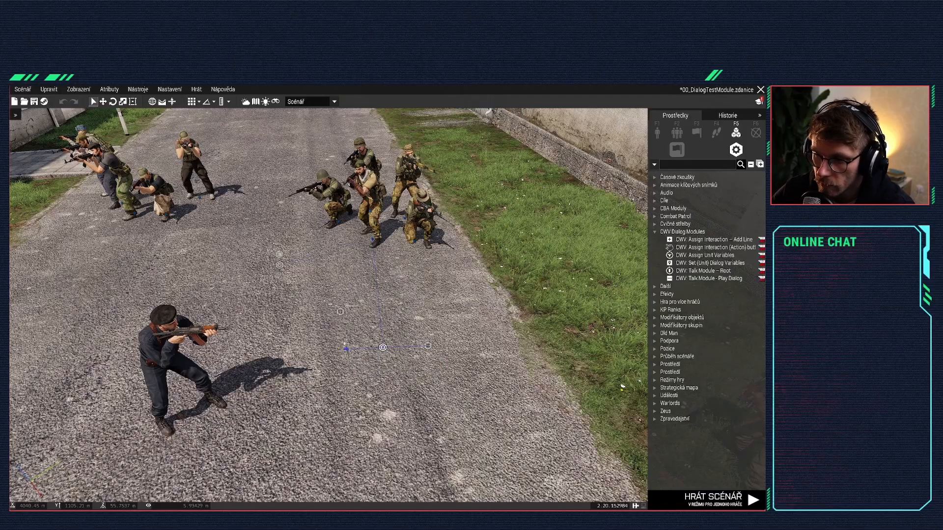
double_click(347, 349)
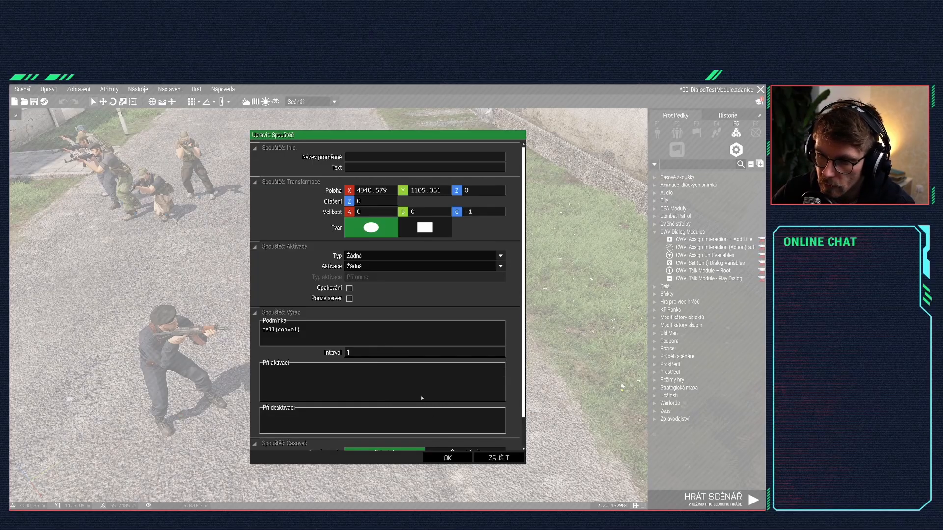
click(447, 457)
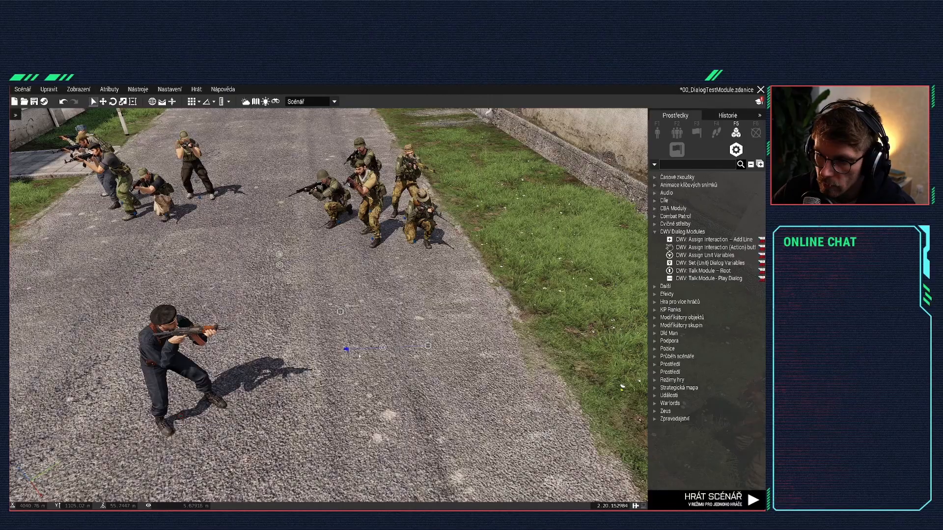
Step: Review the attributes of the dialog modules placed on the road, including CWV: Assign Unit Variables
scroll(358, 355, down, 3)
scroll(352, 328, up, 4)
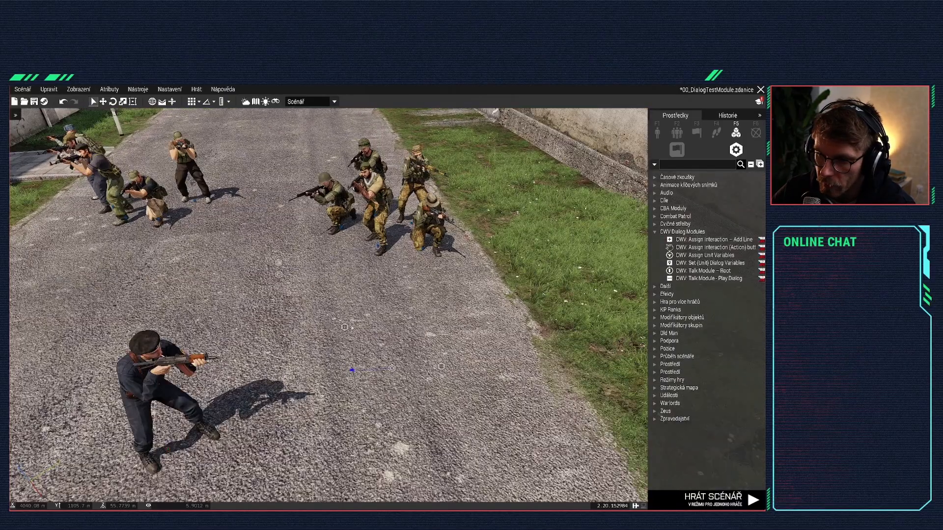
double_click(345, 327)
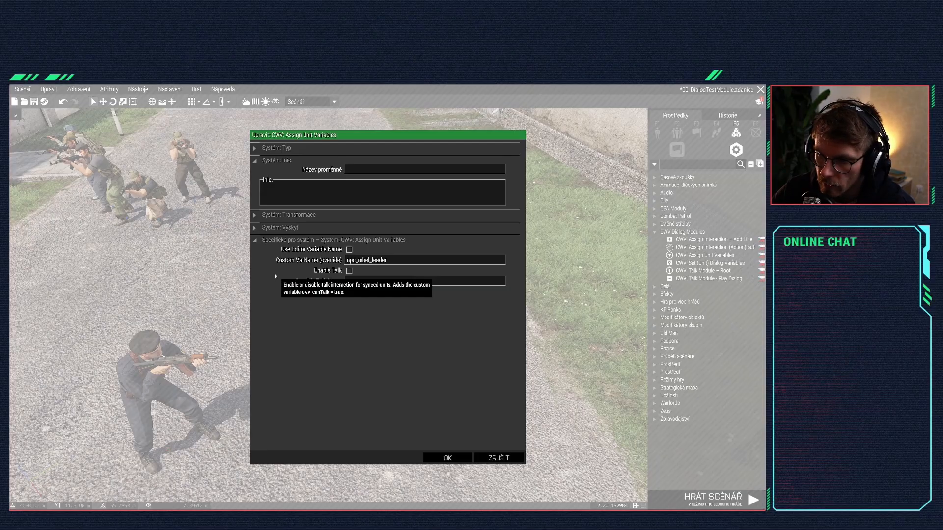
click(447, 458)
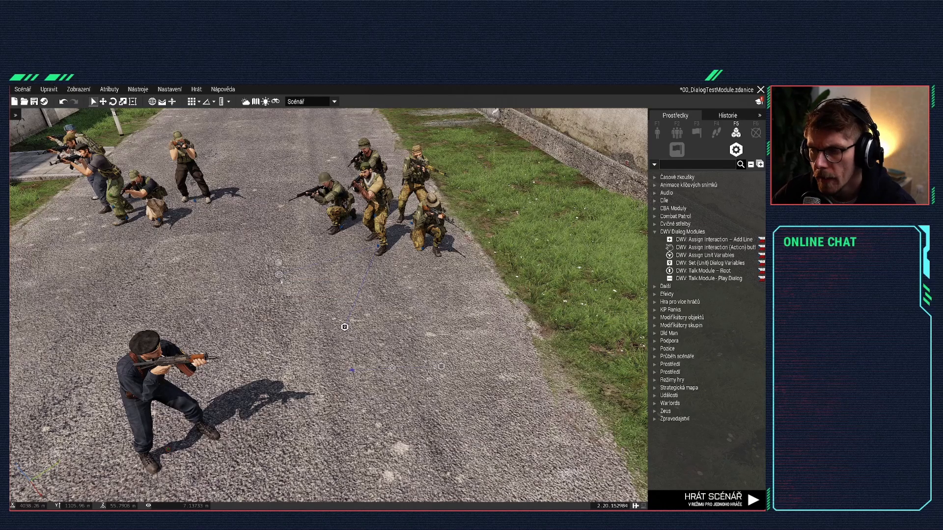
double_click(279, 275)
click(448, 458)
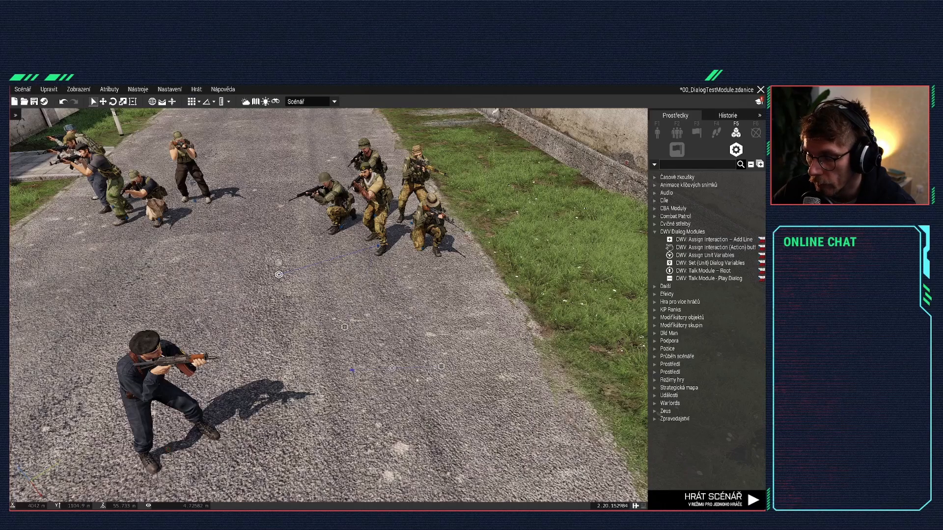
Step: Enable Remove option after use in the CWV: Assign Interaction (Action) button module
mouse_move(344, 327)
mouse_down()
mouse_move(371, 332)
mouse_move(349, 329)
mouse_up()
double_click(278, 264)
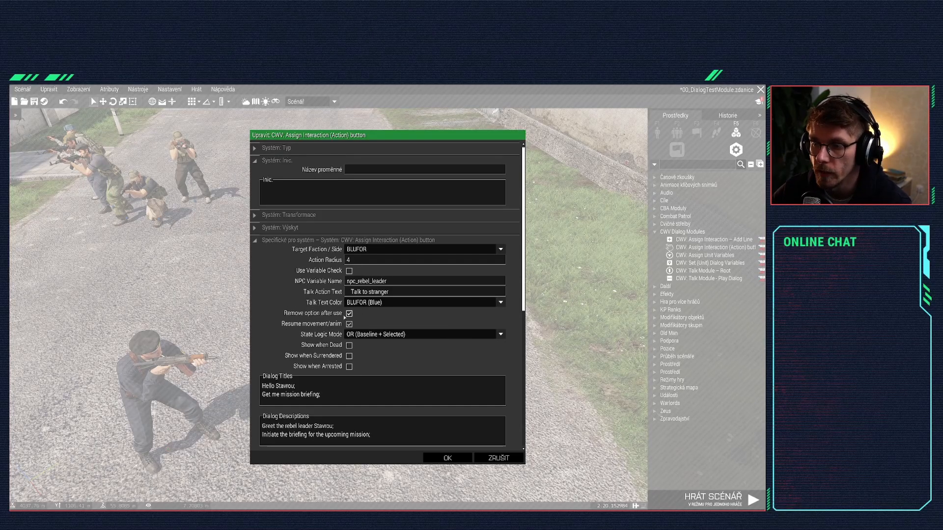
click(349, 313)
click(459, 456)
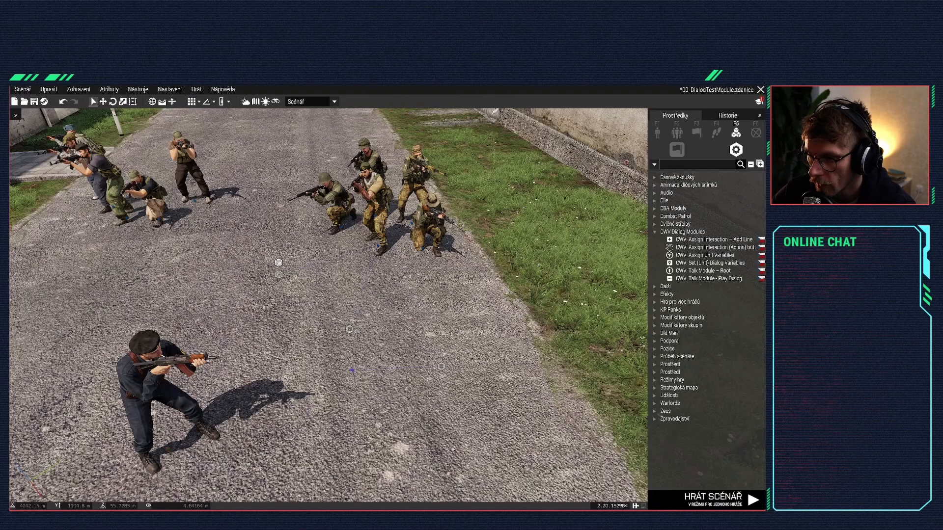
Step: Play the scenario and choose the Hello Stavrou line in the conversation with the rebel leader
click(712, 498)
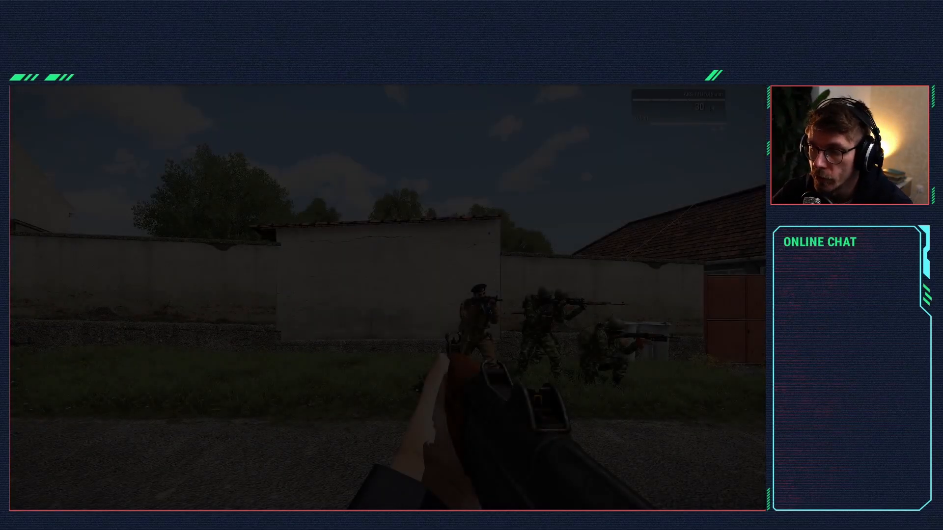
key(w)
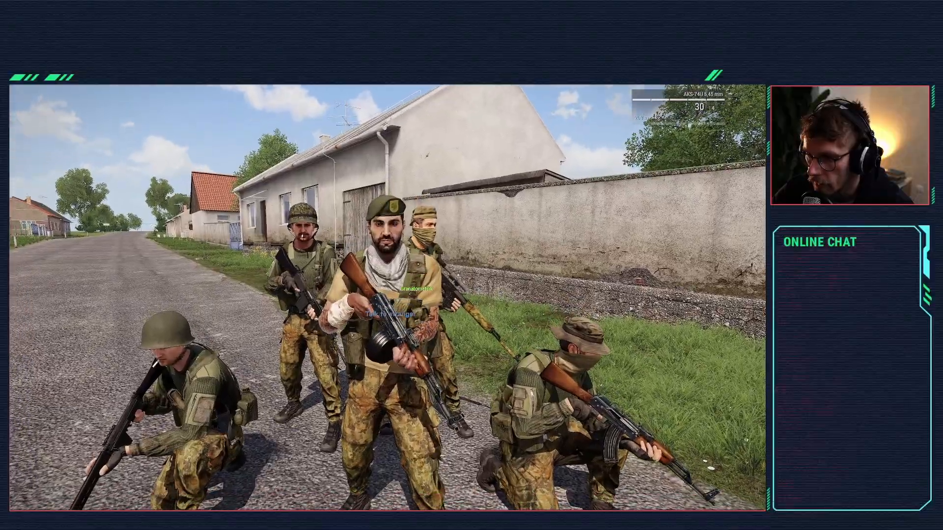
key(f)
click(239, 409)
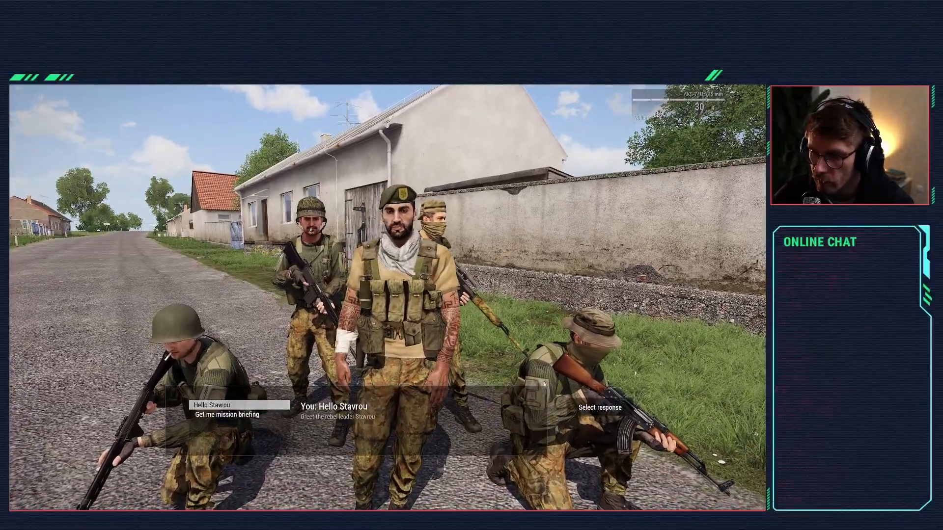
key(s)
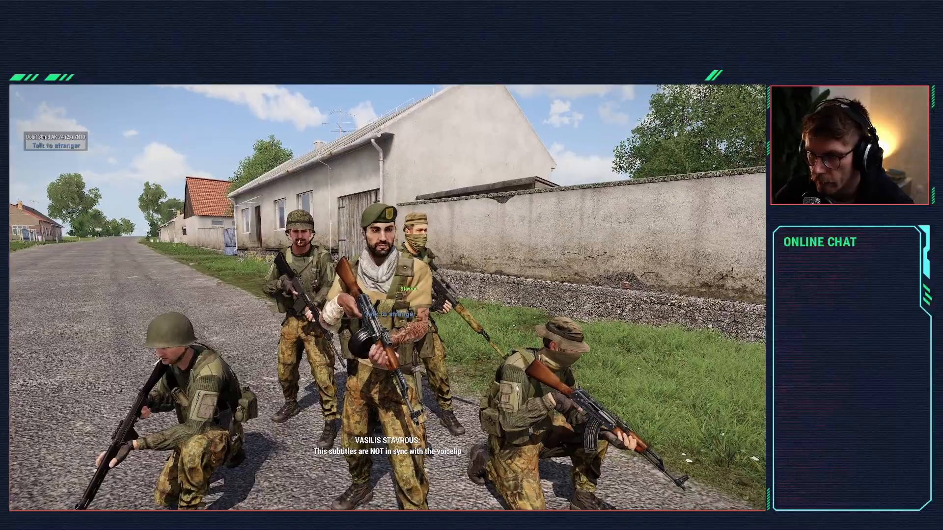
Step: Reopen the conversation with the rebel leader, select Get me mission briefing, and return to the editor
key(f)
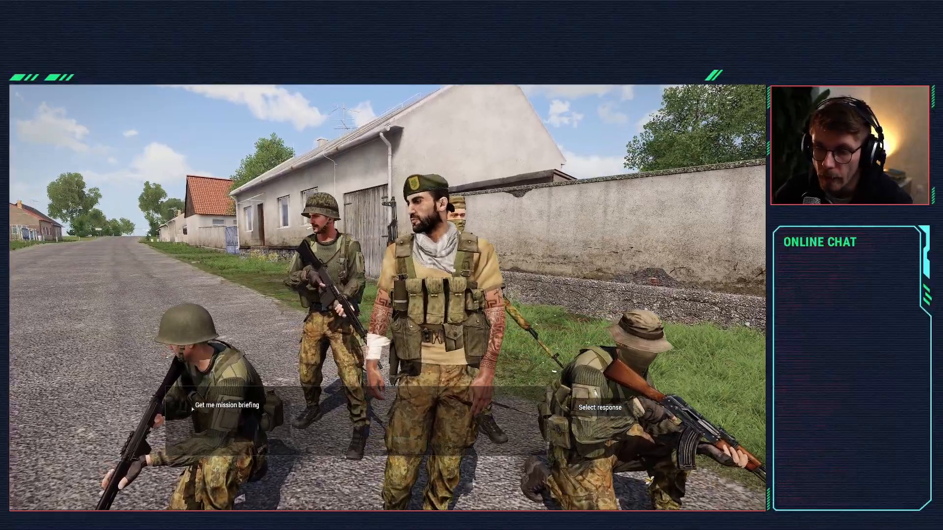
click(226, 405)
key(s)
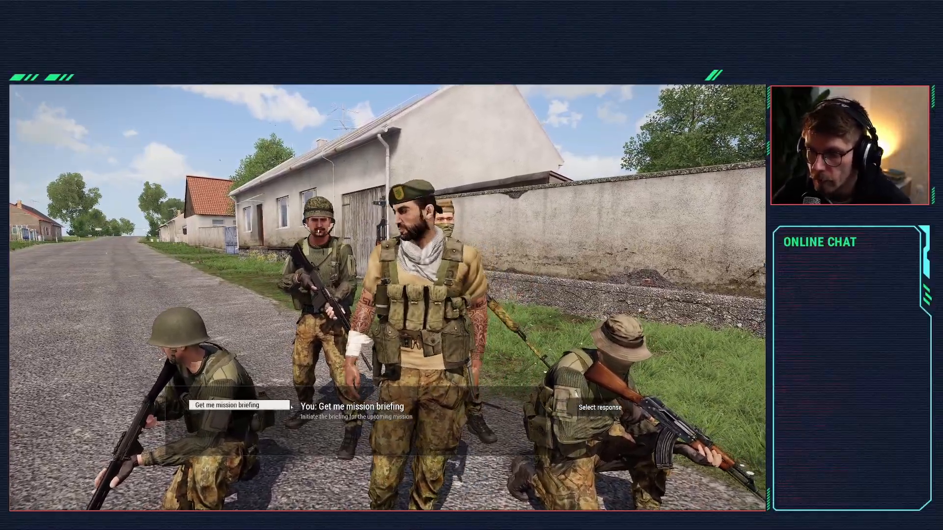
key(Escape)
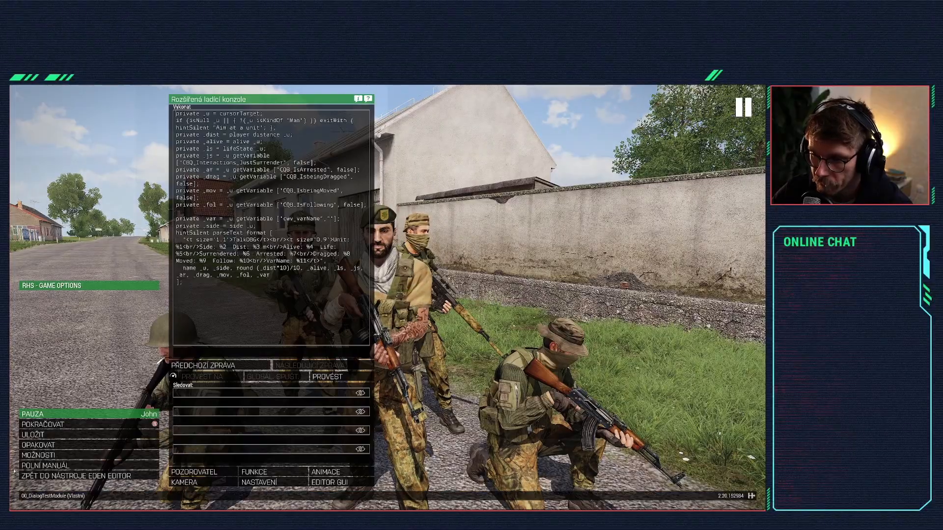
click(130, 475)
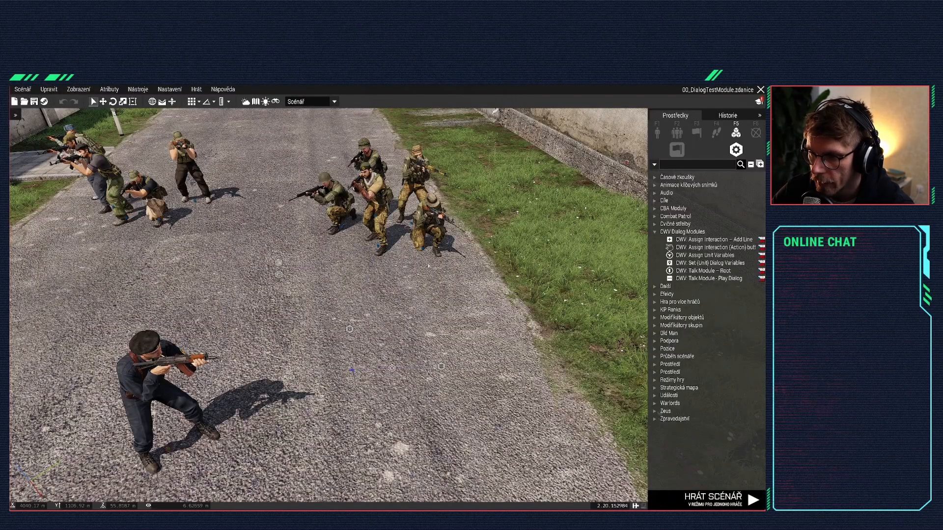
Step: Place a CWV: Assign Interaction – Add Line module beside the Assign Interaction (Action) button module and synchronize the two
click(713, 240)
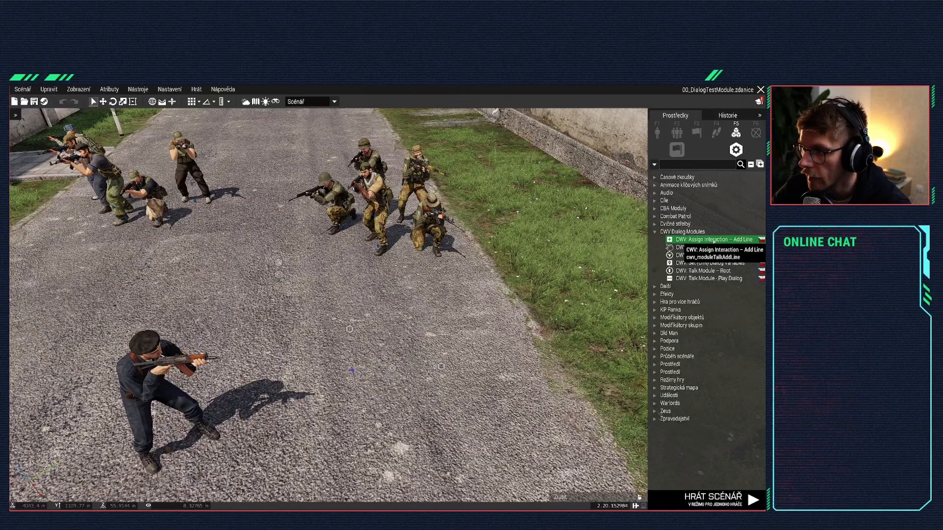
click(298, 295)
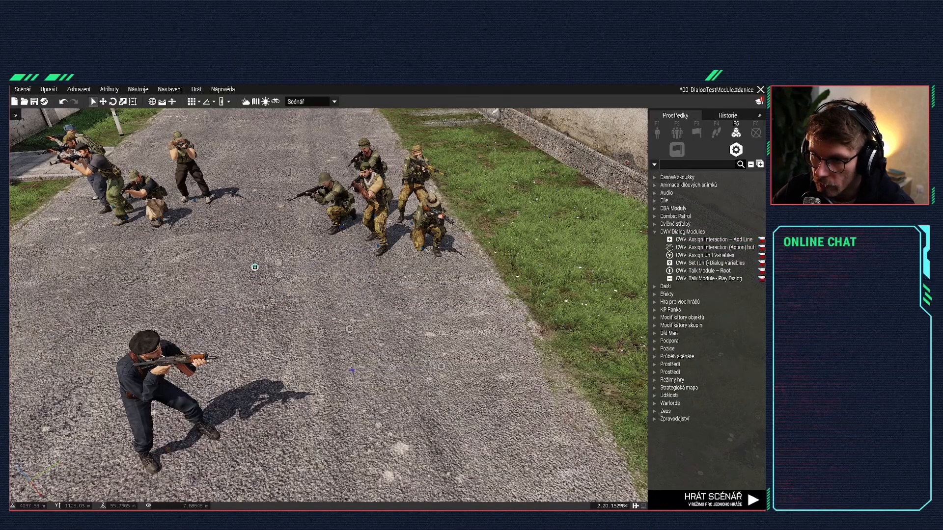
drag(255, 267, 246, 262)
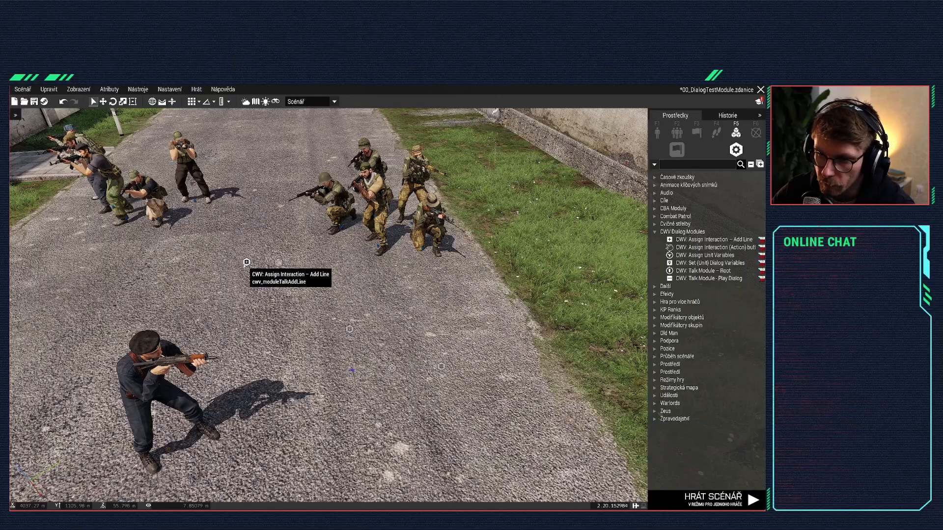
right_click(246, 262)
mouse_move(316, 272)
click(368, 272)
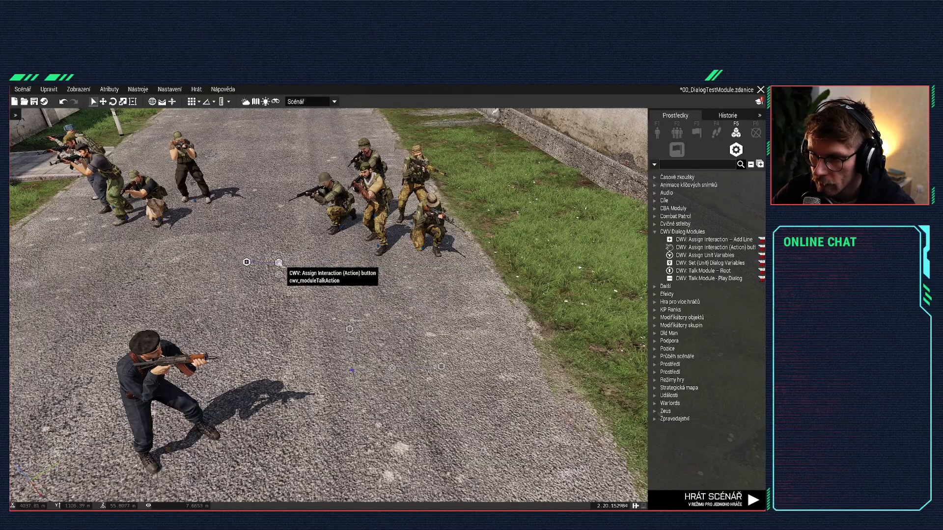
click(279, 262)
Step: Review the attributes of the Assign Interaction (Action) button, Add Line and Assign Unit Variables modules
double_click(280, 261)
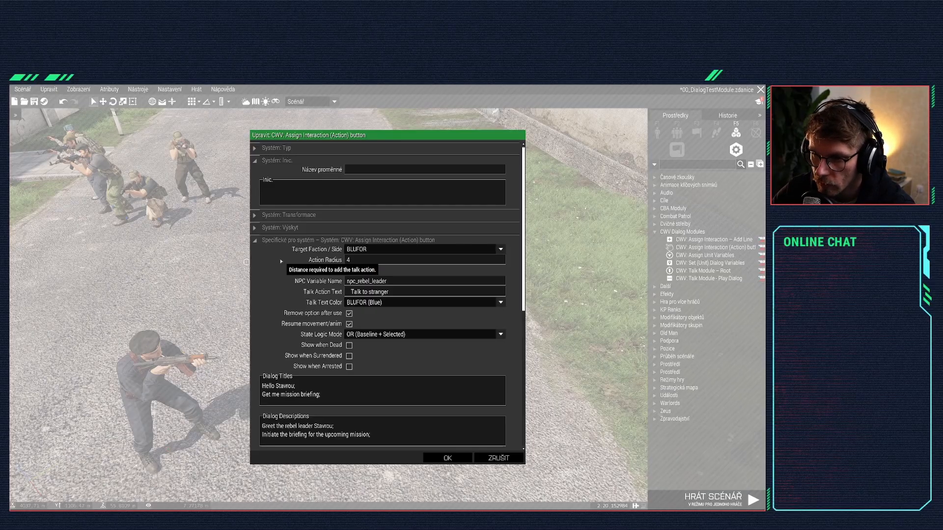
click(447, 458)
double_click(246, 262)
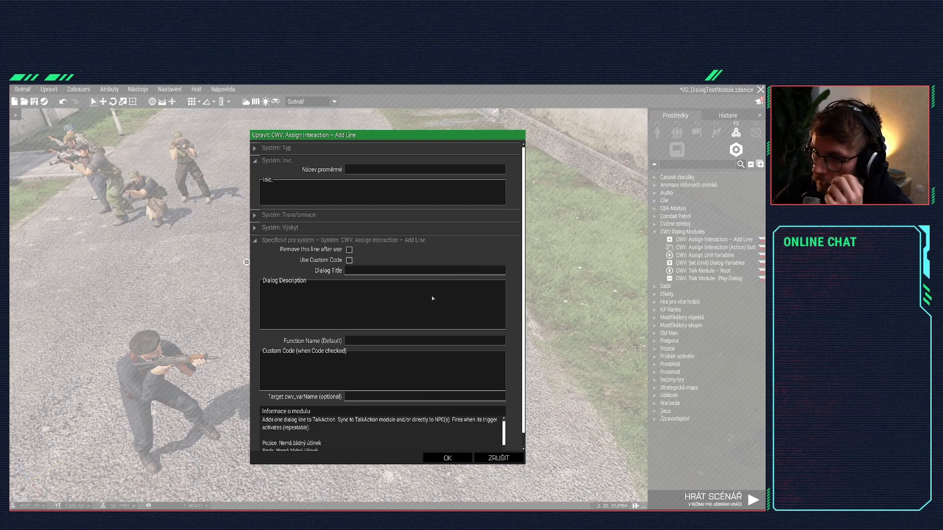
click(448, 457)
double_click(281, 274)
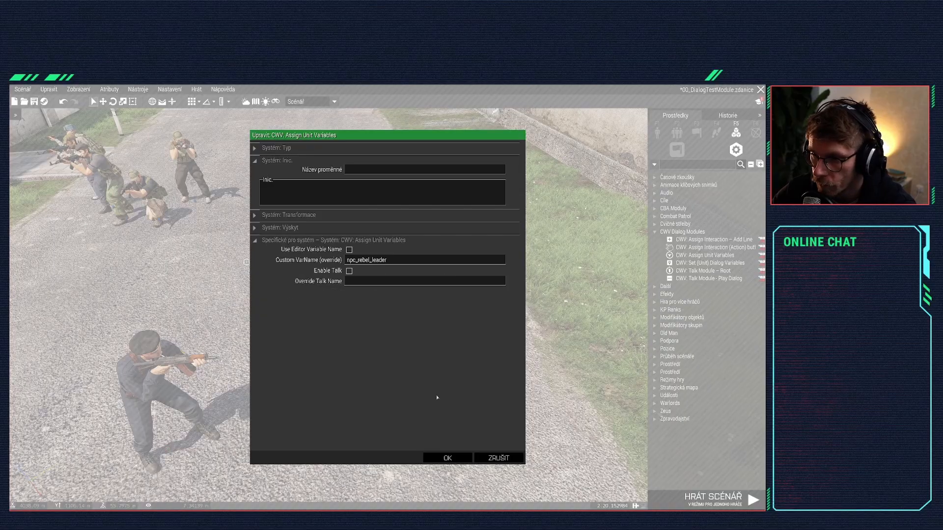
click(447, 458)
Step: Copy "Hello Stavrou;" from the Assign Interaction (Action) button module's dialog titles into the Add Line module's Dialog Title
double_click(278, 274)
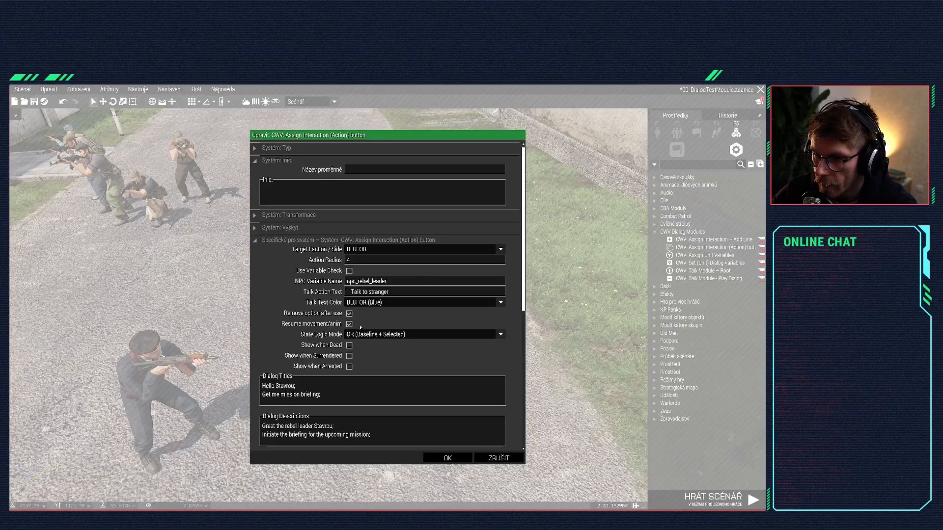
drag(297, 386, 261, 386)
key(ctrl+c)
click(444, 458)
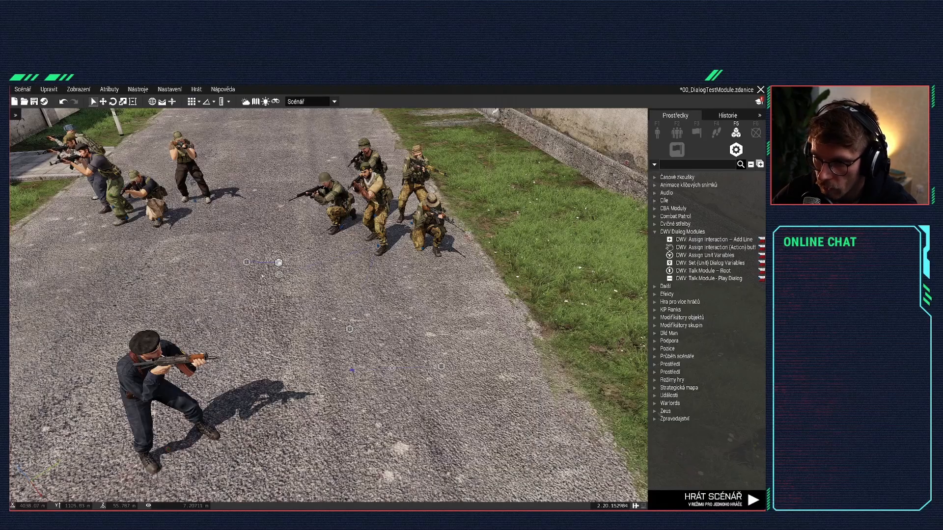
double_click(247, 262)
click(318, 310)
key(ctrl+v)
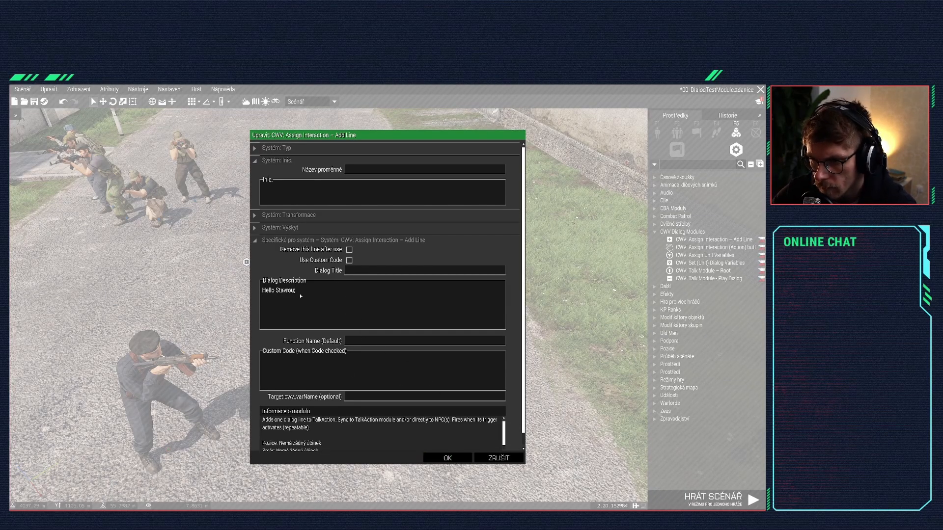
key(ctrl+a)
key(ctrl+v)
Step: Replace the Add Line module's Dialog Description with "This is the second time, I wanted to greet Stavrout"
click(331, 290)
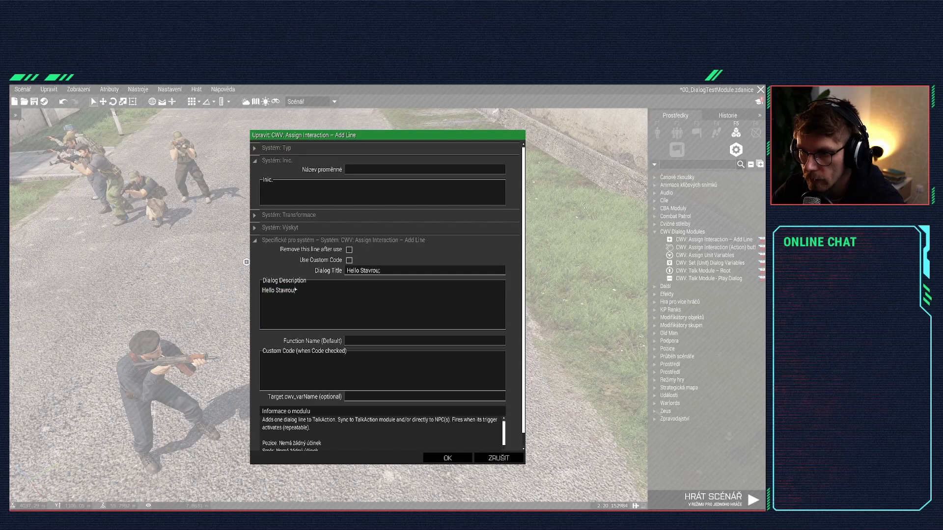
key(ctrl+a)
key(BackSpace)
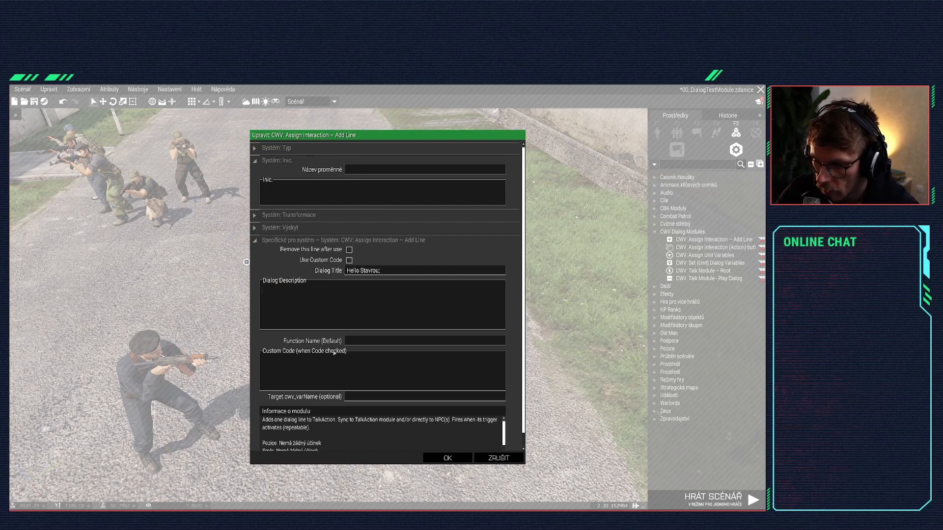
text(This is t)
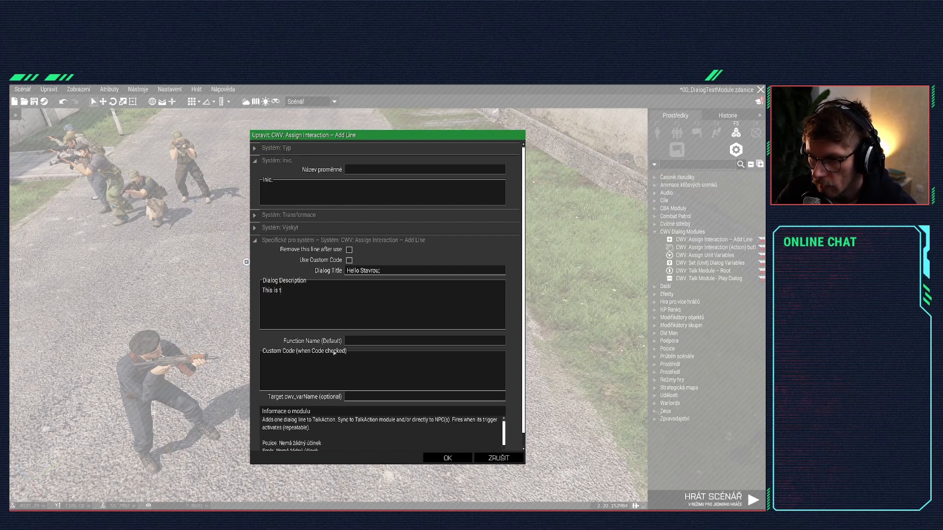
text(he second time,)
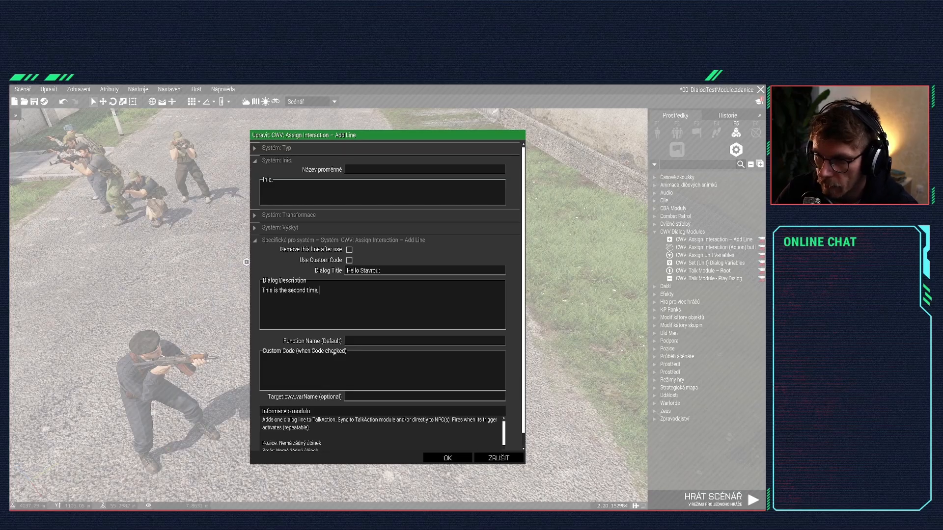
text( I wanted to )
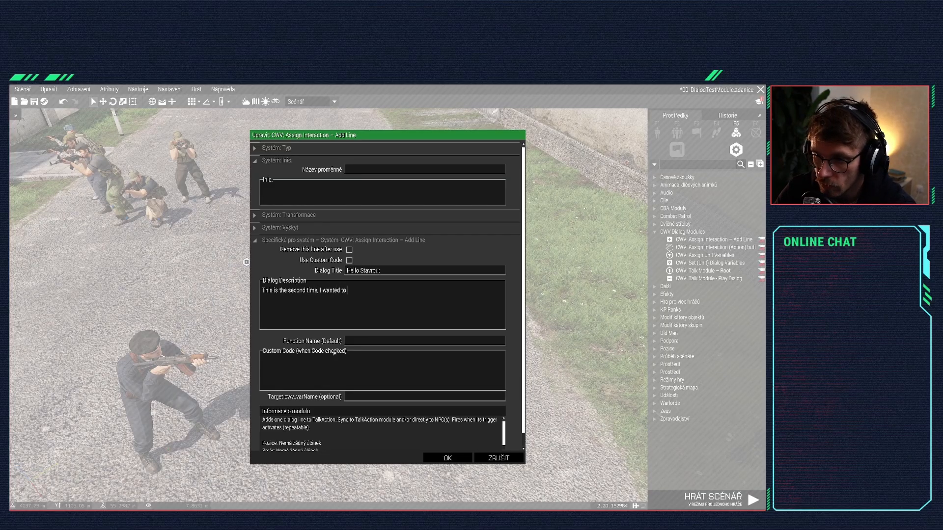
text(greet Stavrout)
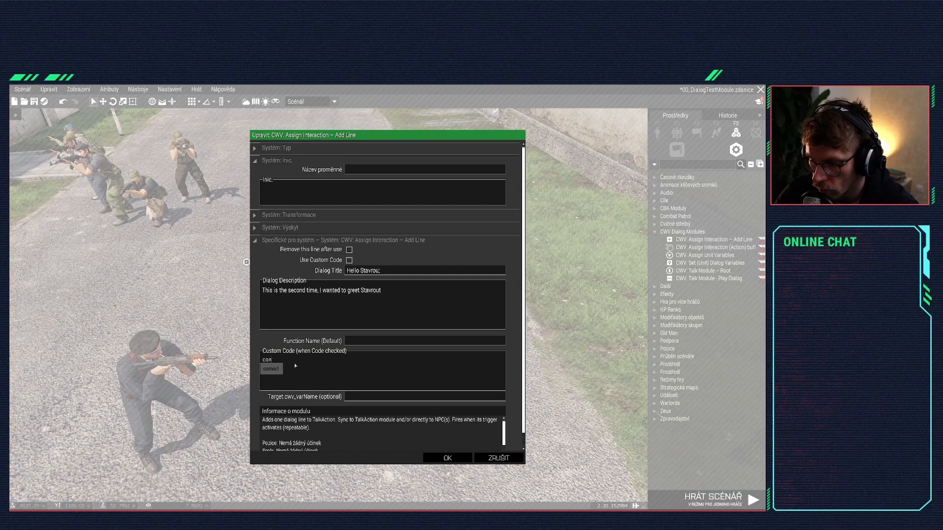
Step: Enter convo12=TRUE as the Add Line module's Custom Code and accept the attributes
text(convo1)
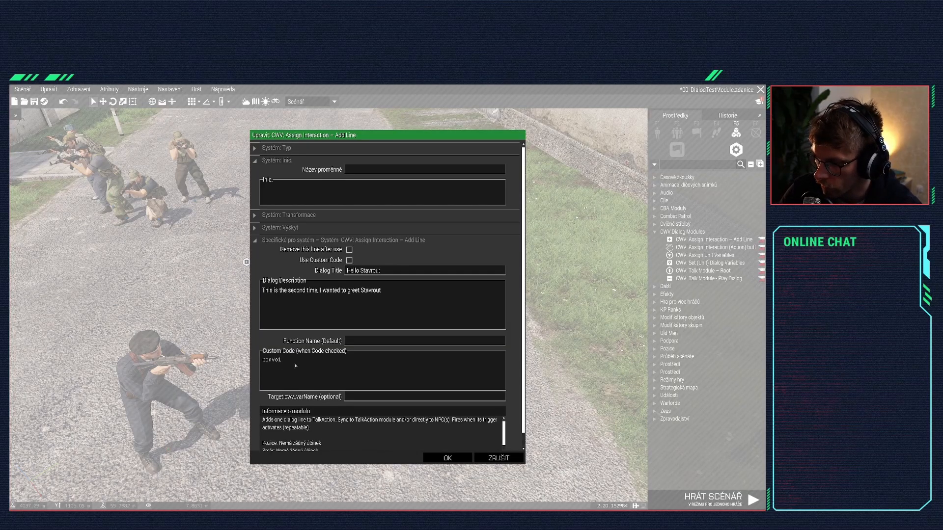
text(2=)
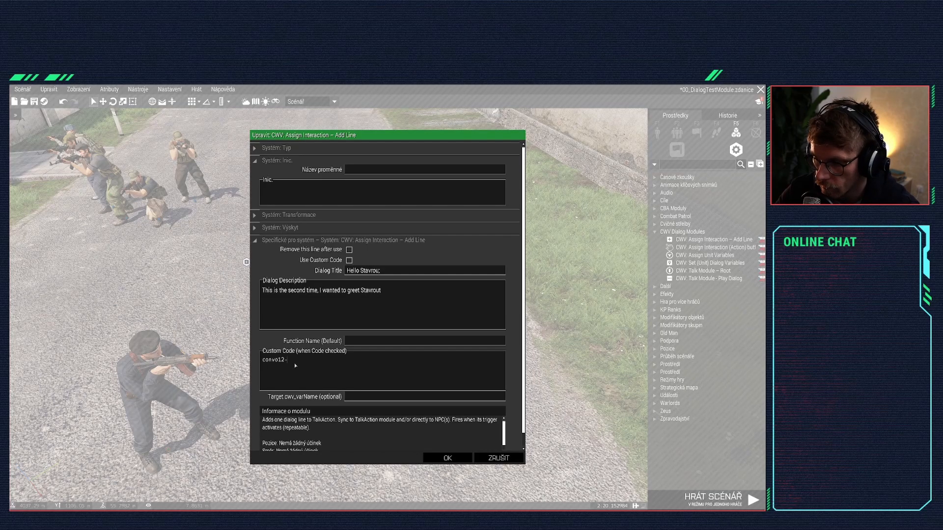
text(TRUE)
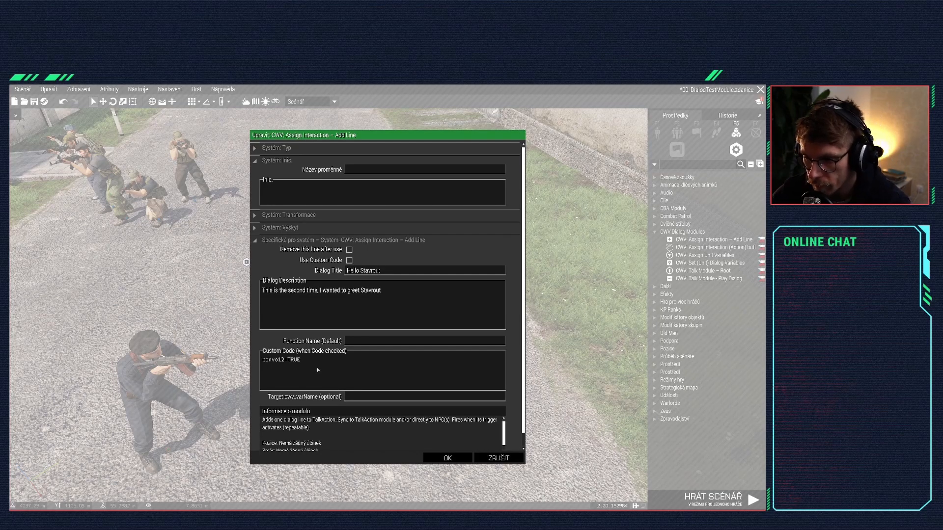
click(447, 457)
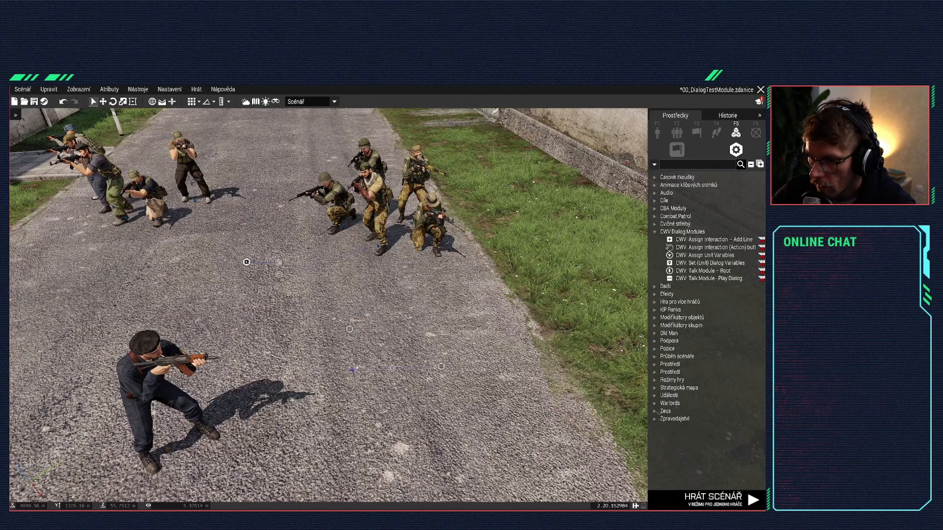
Step: Place a copy of the trigger just in front of the original with the condition call{convo12}, and save the scenario
double_click(354, 393)
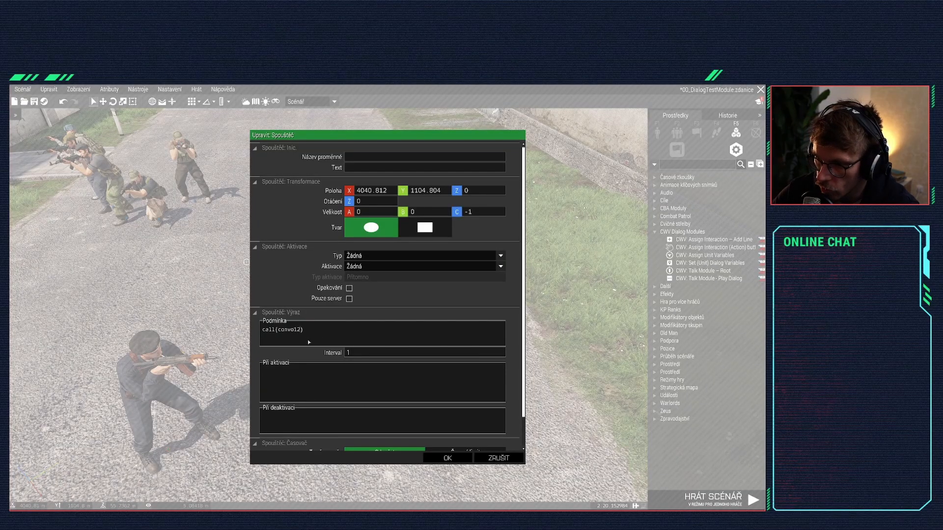
key(Escape)
key(ctrl+s)
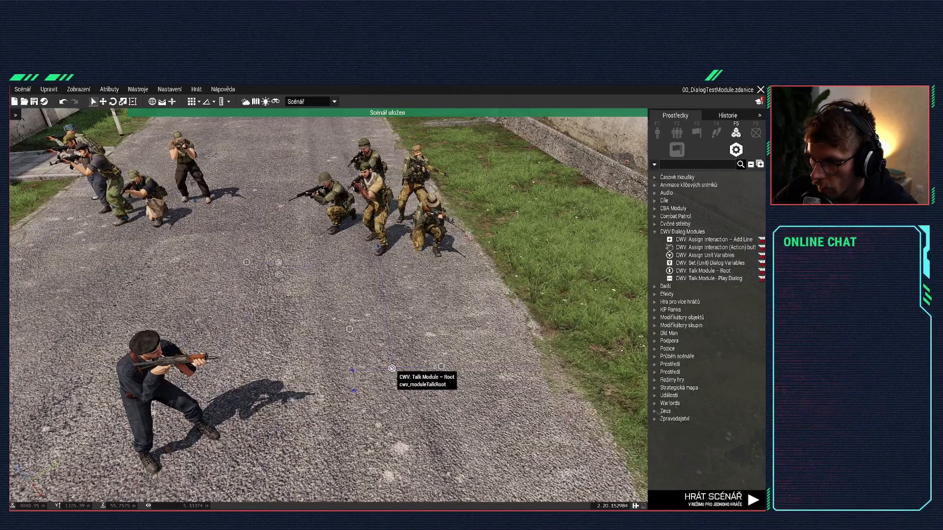
Step: Place a copy of the Talk Module – Root beside the call{convo12} trigger, synchronize the two, and check the copy's attributes
drag(391, 367, 393, 390)
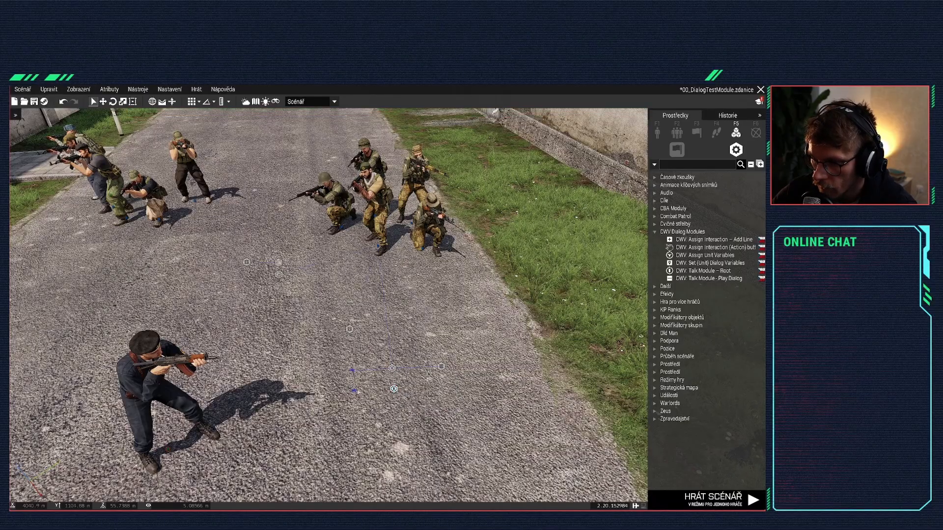
right_click(354, 390)
mouse_move(414, 381)
click(483, 382)
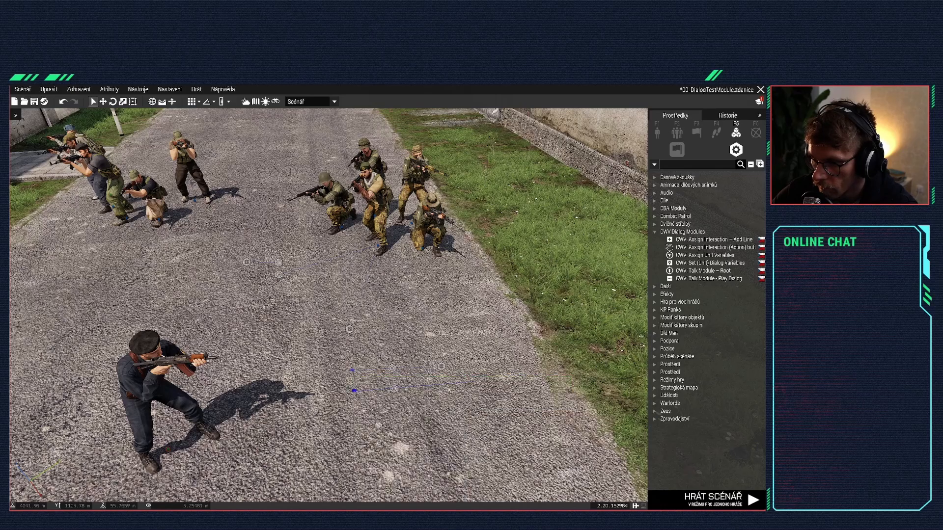
click(394, 389)
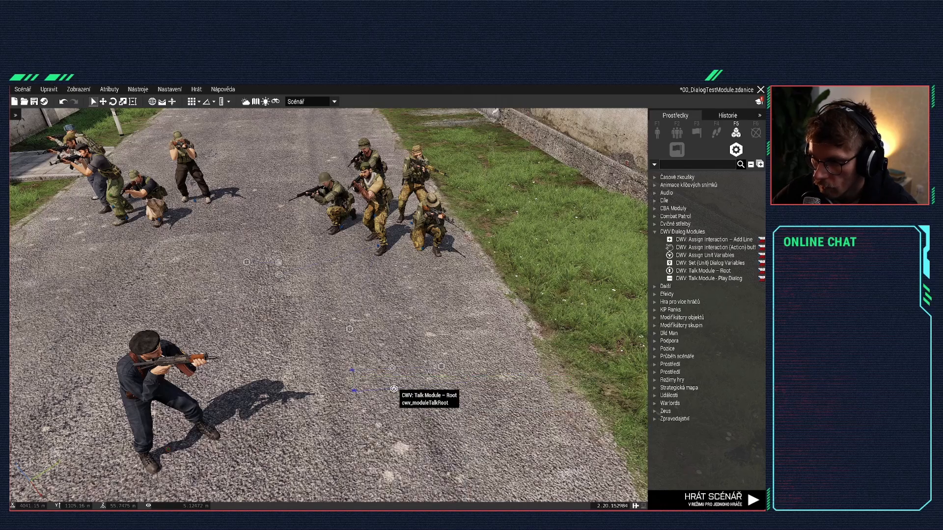
double_click(393, 389)
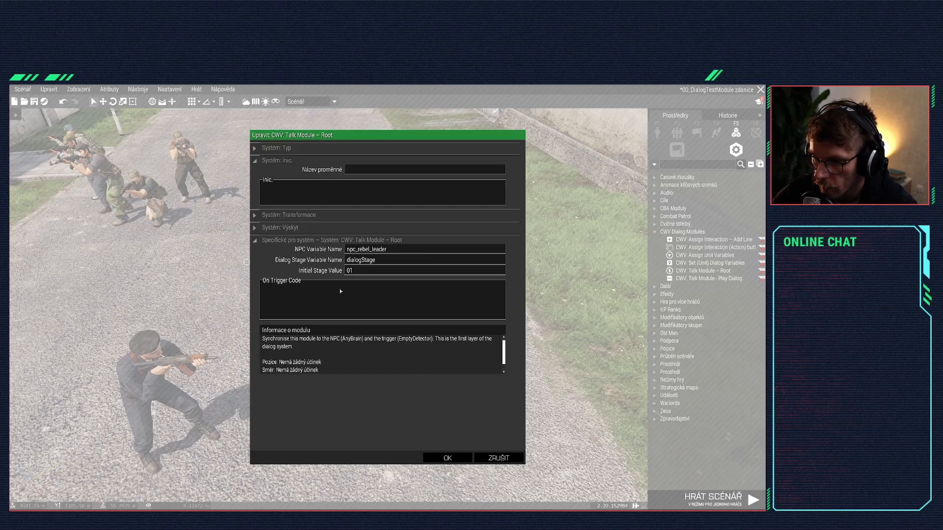
click(447, 458)
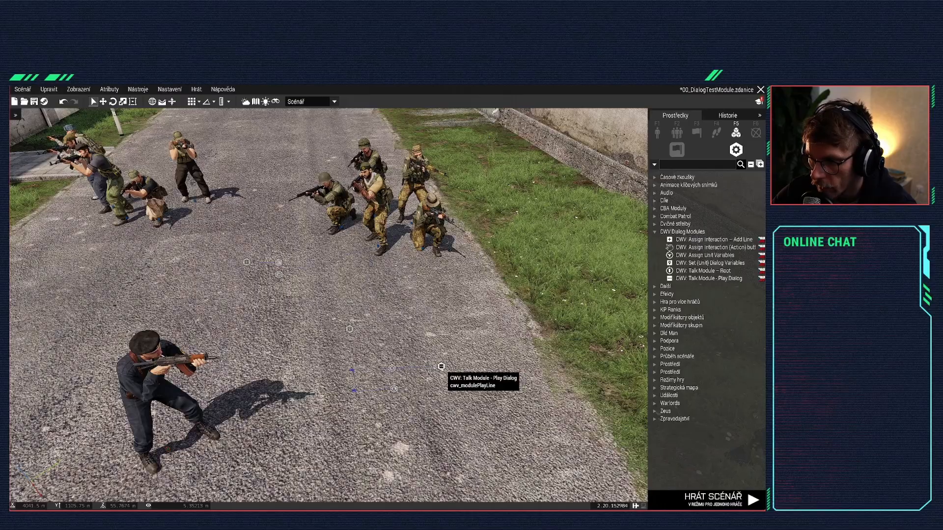
Step: Place a copy of the Play Dialog module, synchronize it with the copied Root module, and move the copied set closer to the originals
click(445, 389)
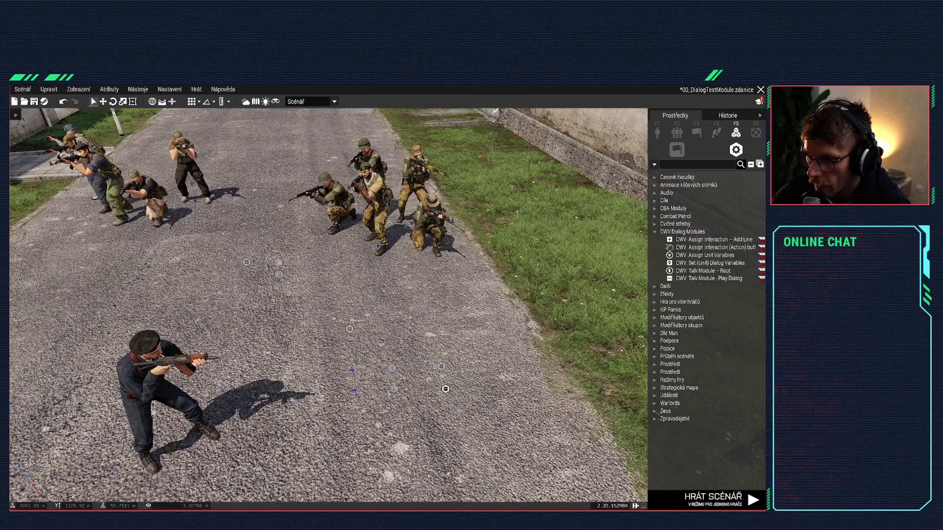
right_click(393, 388)
mouse_move(445, 359)
click(534, 359)
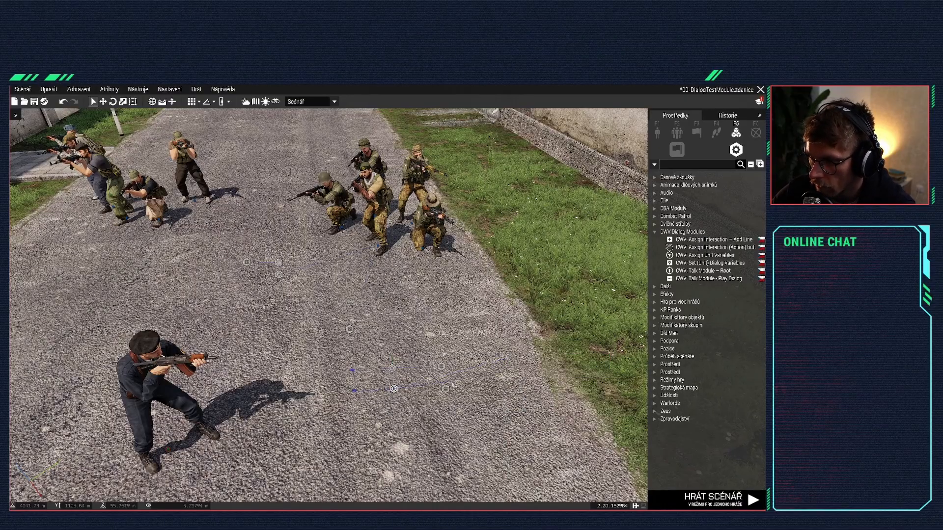
click(446, 388)
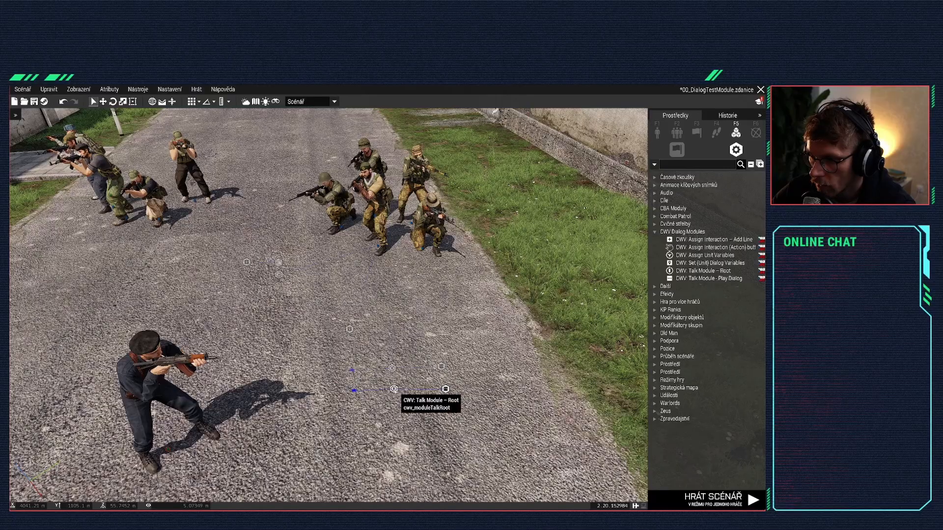
mouse_move(394, 389)
mouse_down()
mouse_move(391, 378)
mouse_move(523, 358)
mouse_move(392, 378)
mouse_up()
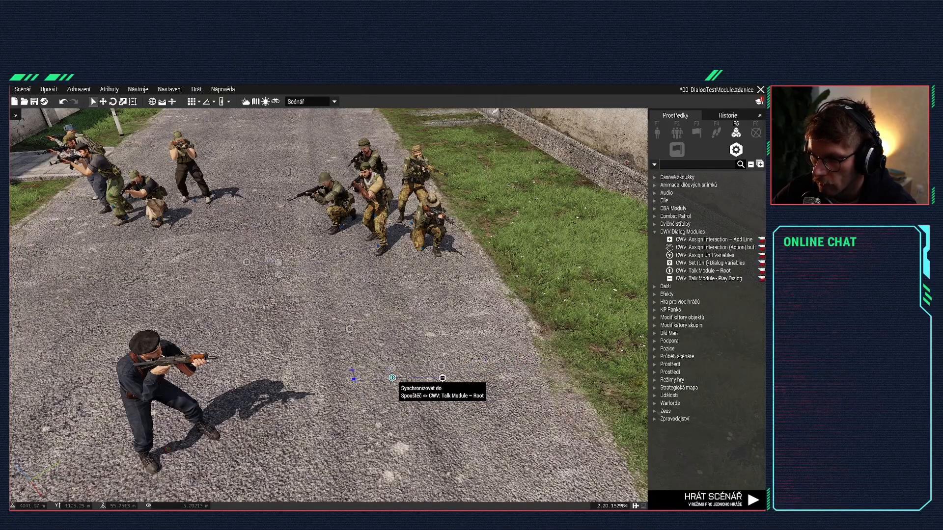
click(369, 361)
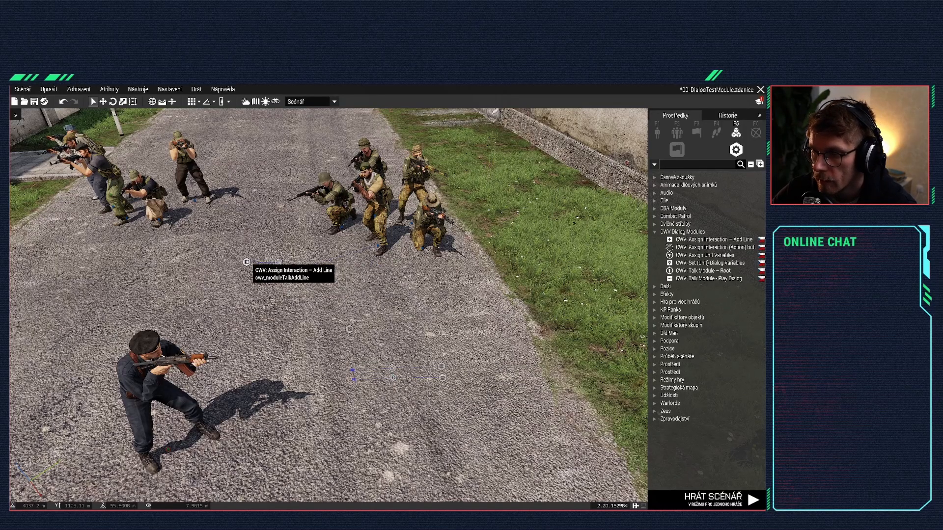
Step: Synchronize the call{convo1} trigger with the Add Line module, check the trigger's condition, and save the scenario
right_click(352, 369)
mouse_move(373, 374)
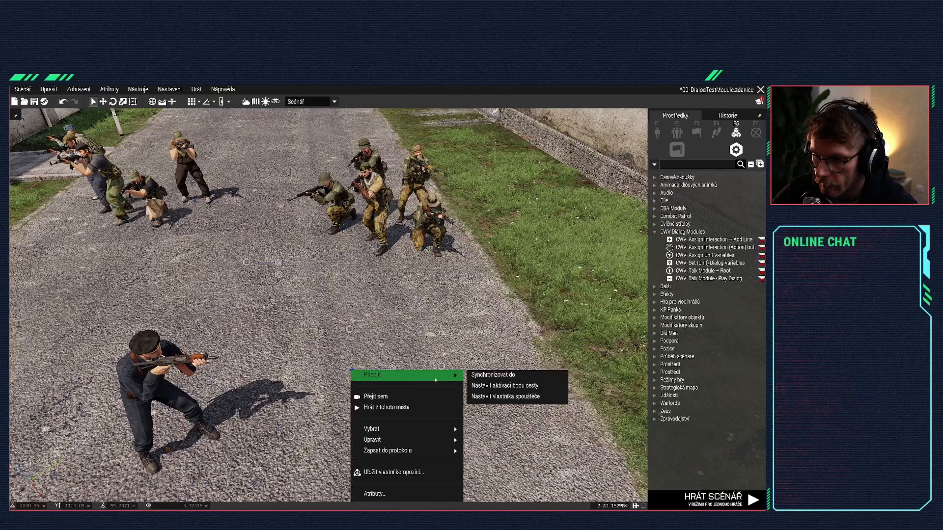
click(476, 375)
click(253, 266)
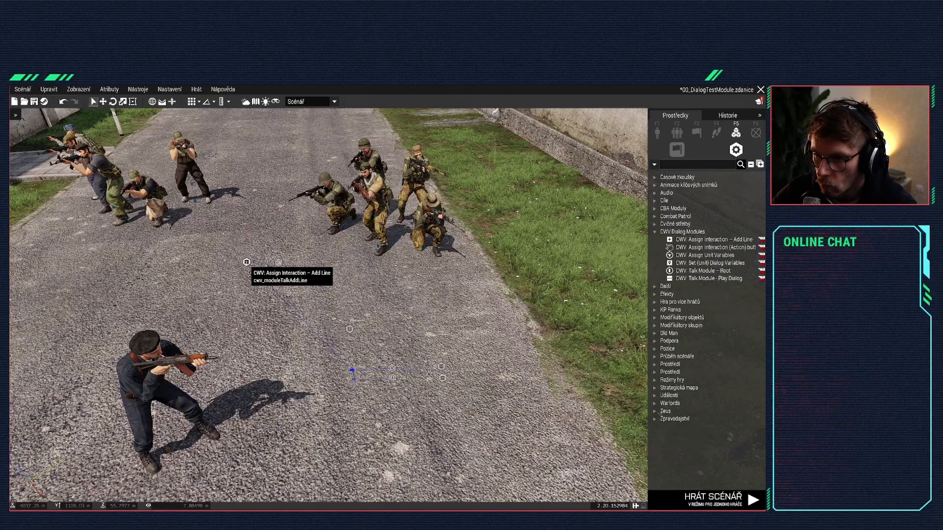
double_click(352, 371)
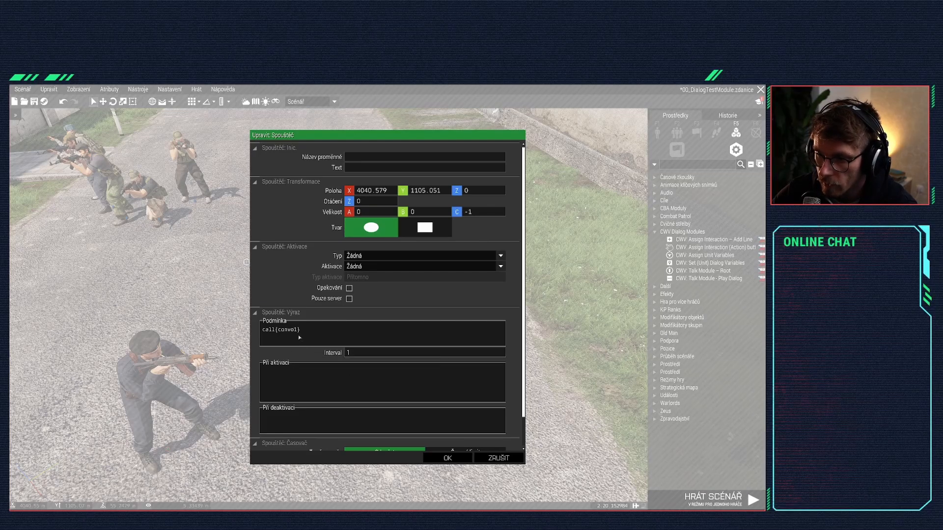
click(454, 457)
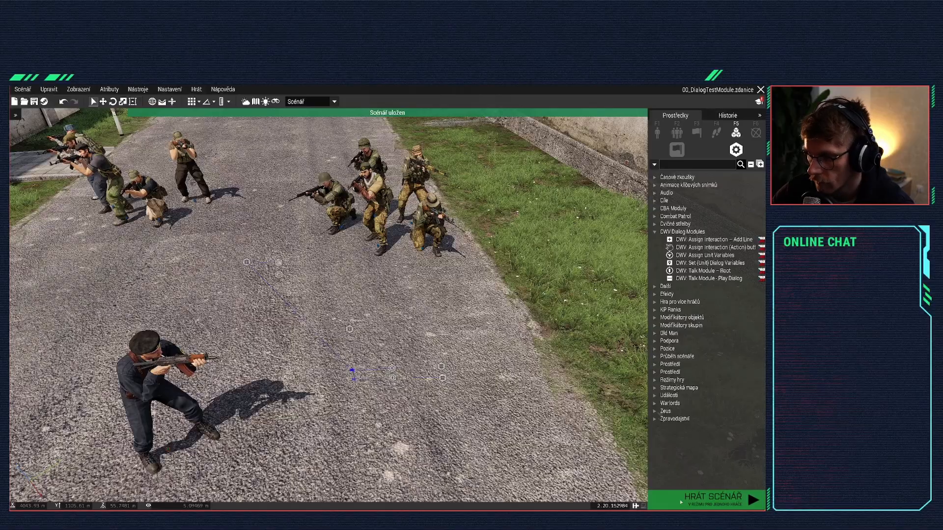
Step: Playtest the original Hello Stavrou line and the added second greeting with the rebel leader, and return to the editor
click(714, 500)
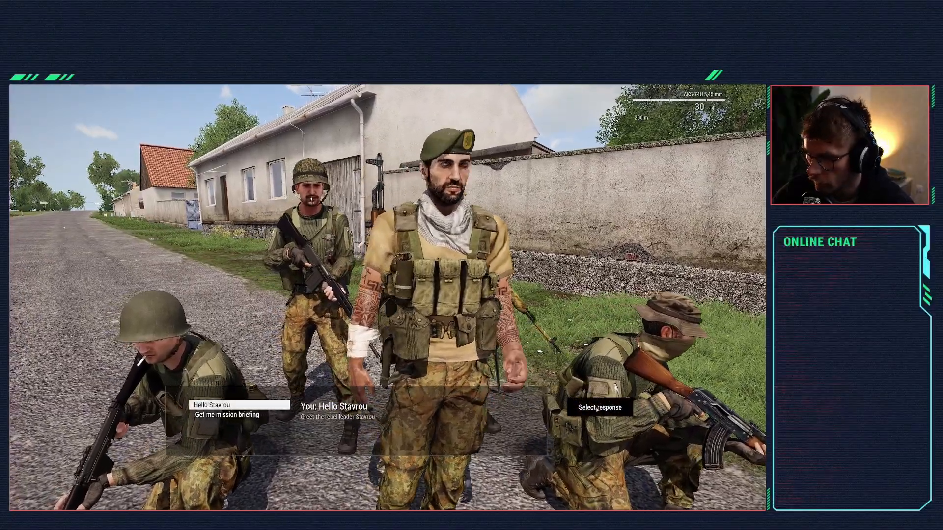
click(597, 408)
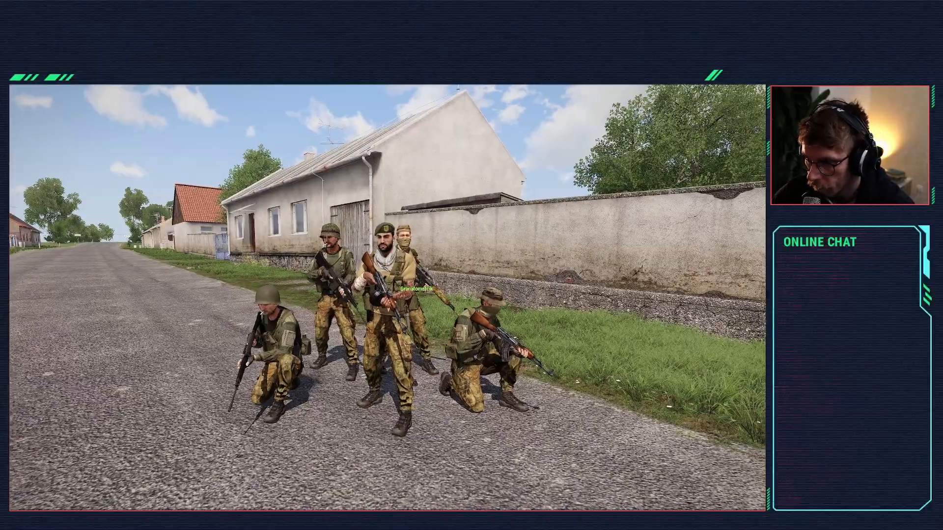
scroll(472, 265, down, 1)
key(space)
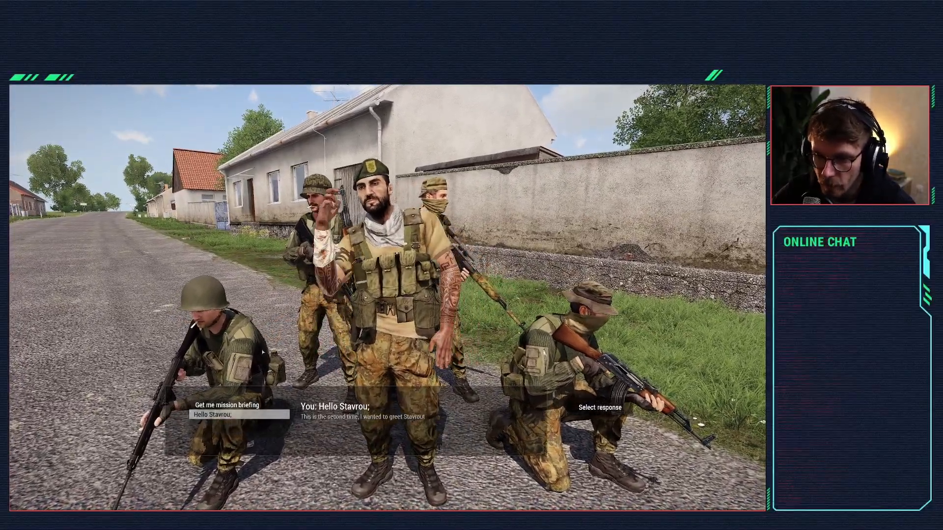
key(Return)
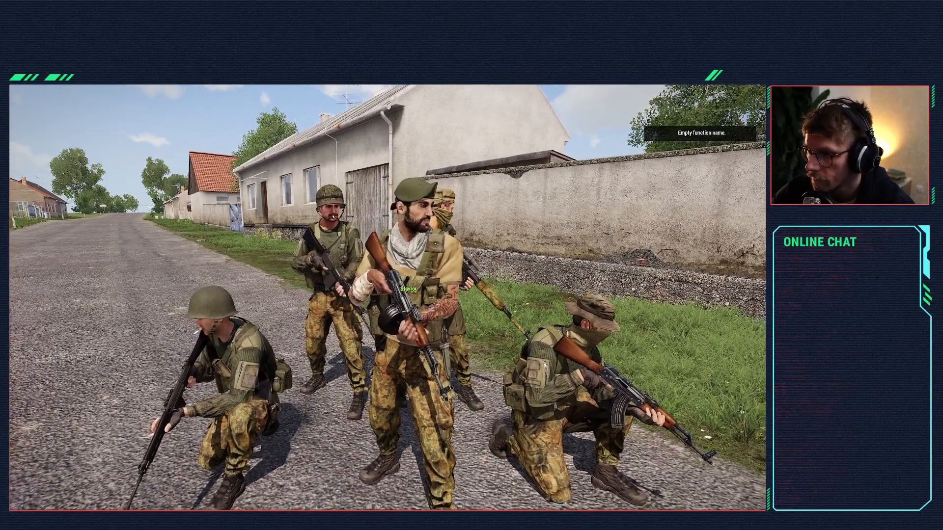
key(Escape)
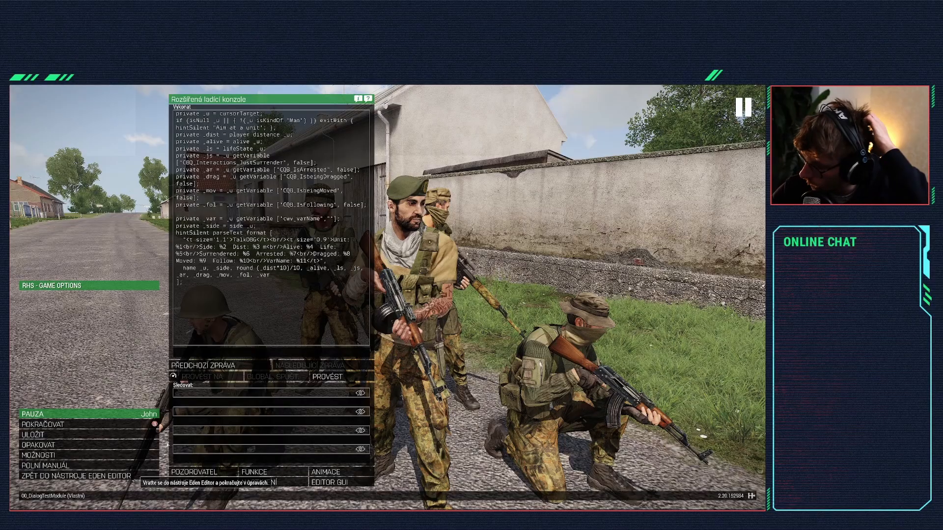
click(140, 476)
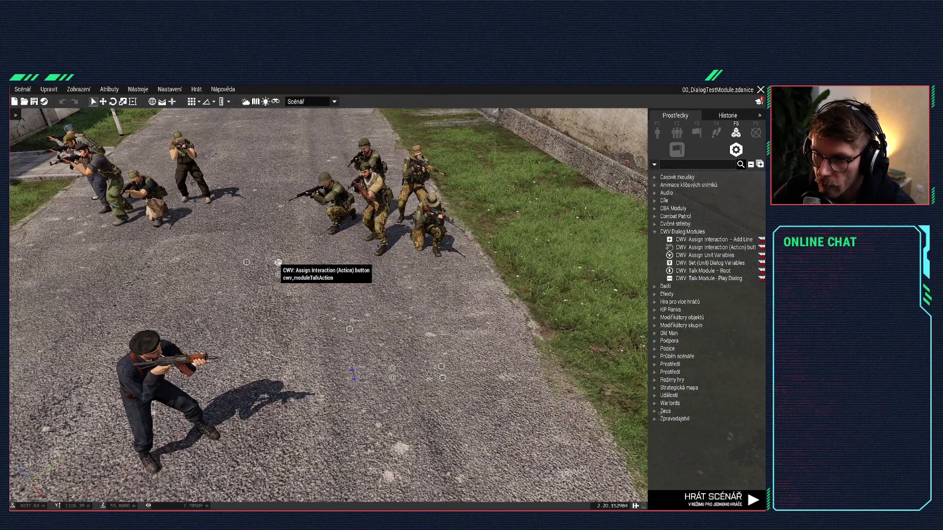
Step: Enable Remove this line after use on the Add Line module for the second greeting and save the scenario
double_click(247, 262)
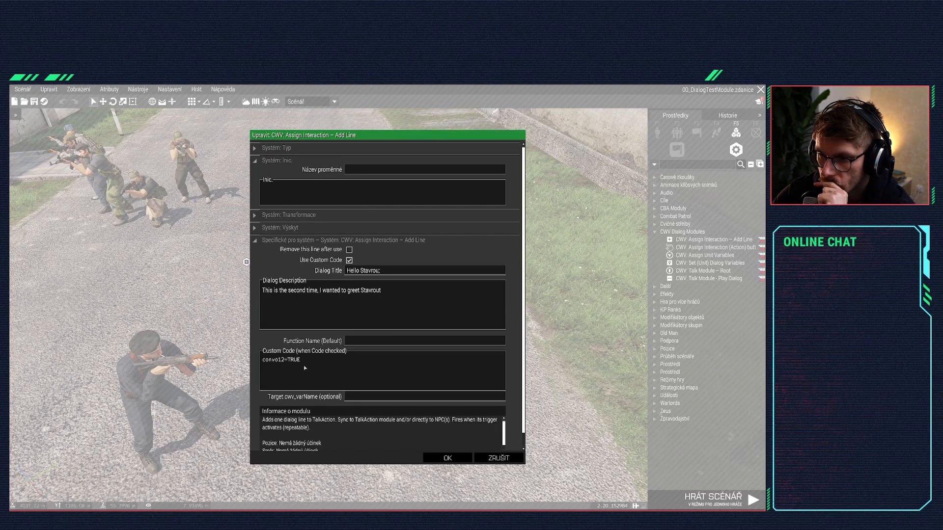
scroll(310, 369, down, 1)
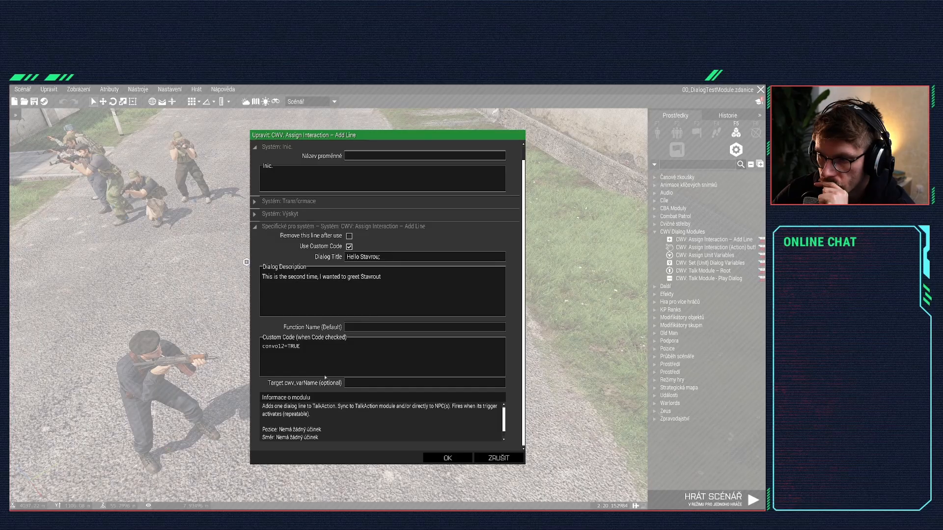
scroll(325, 378, up, 1)
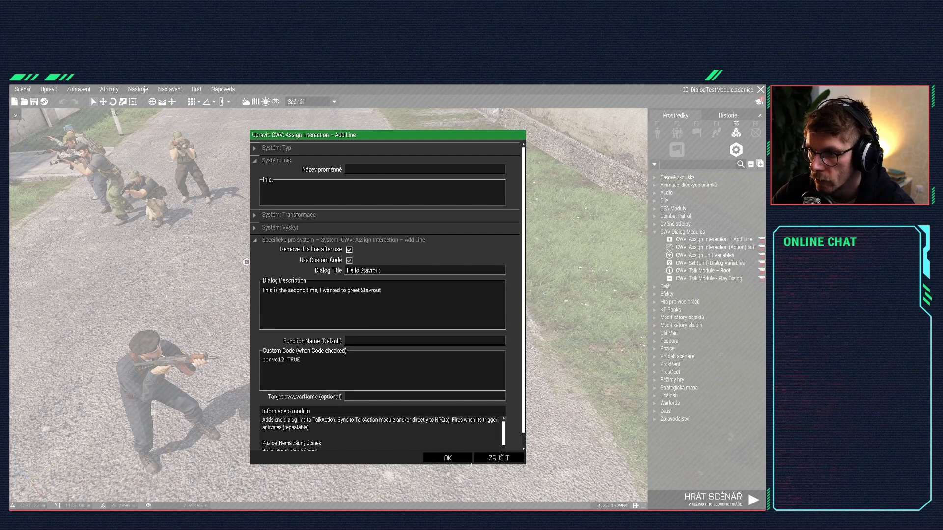
click(448, 458)
key(ctrl+s)
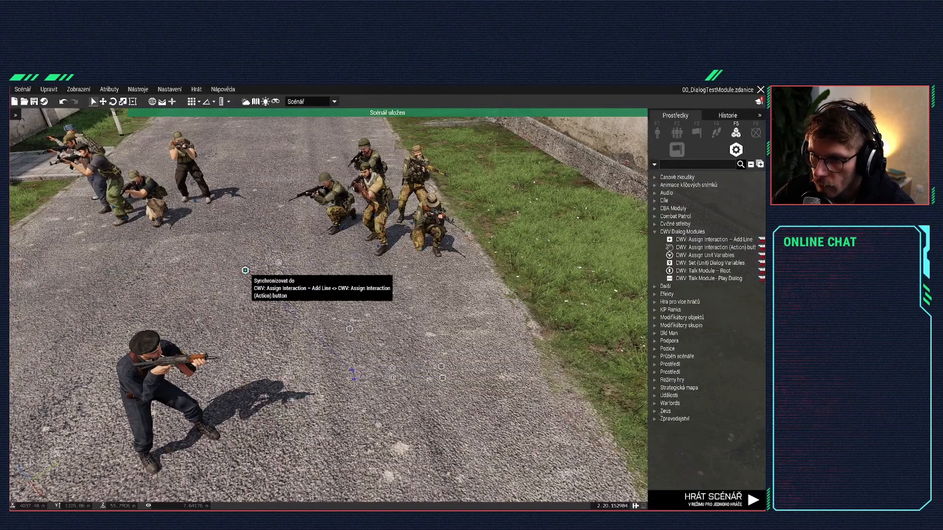
Step: Set the Add Line module's dialog title to "Hello Stavrou (2nd Question???)" and save the scenario
double_click(245, 262)
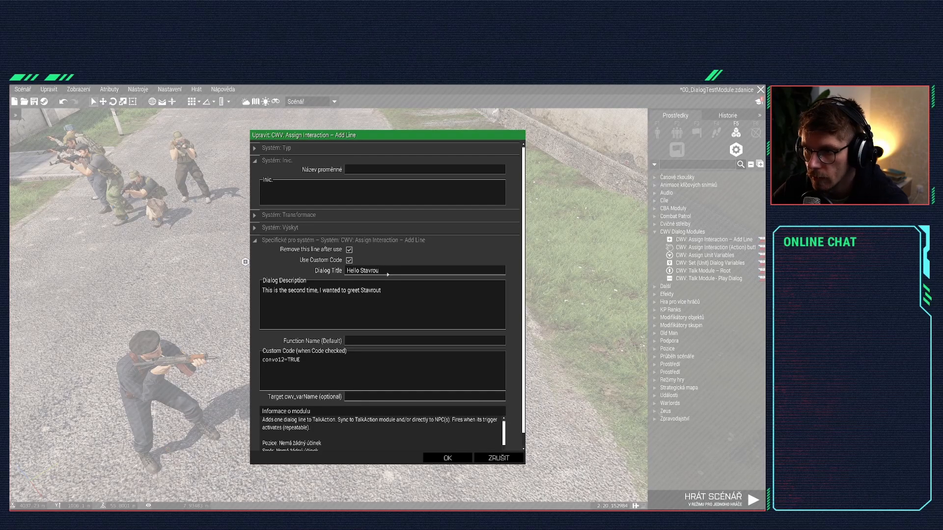
text(())
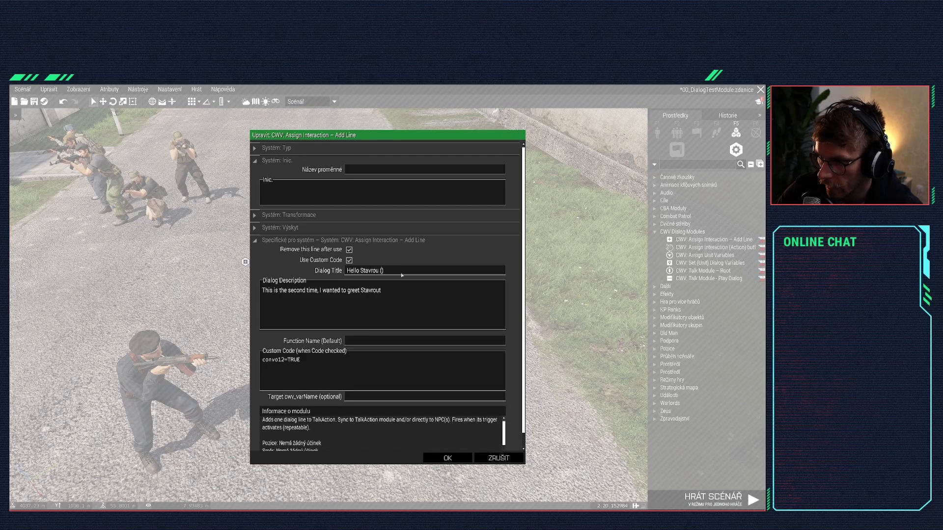
text(2nd)
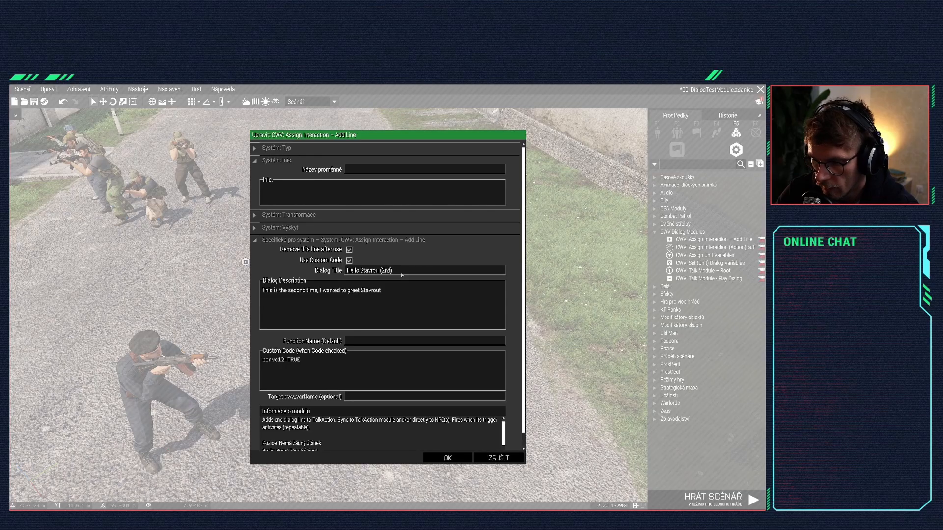
text( Question???)
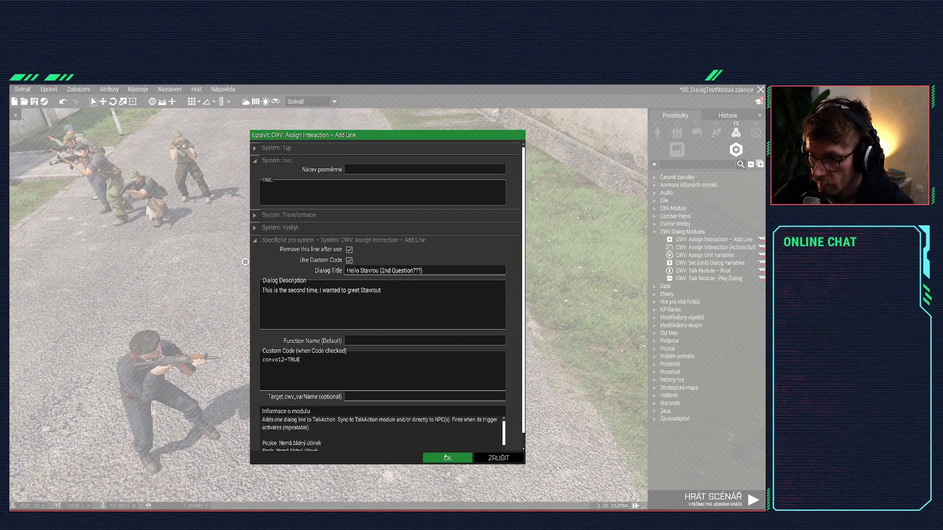
click(448, 457)
key(ctrl+s)
Step: Move the copied trigger, Root and Play Dialog set beside the original set, towards the soldier in the black beret, and save the scenario
key(w)
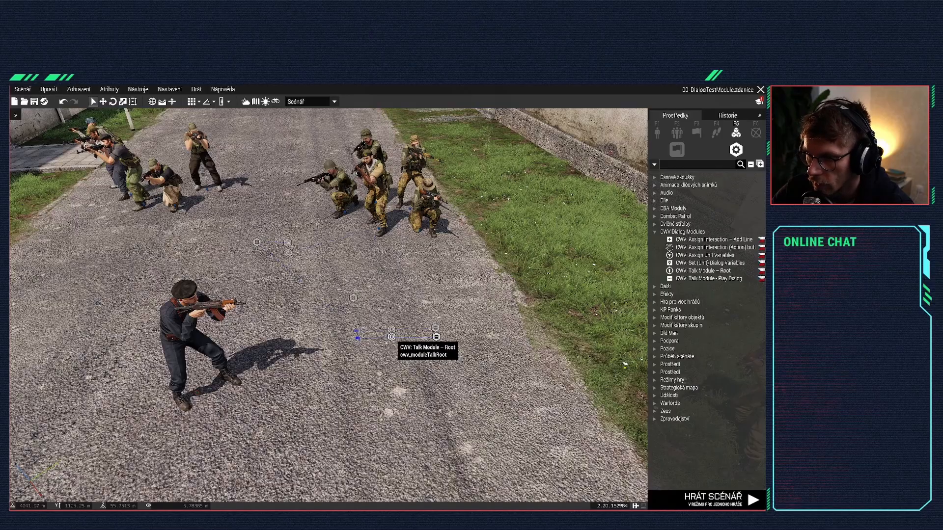
drag(435, 336, 289, 332)
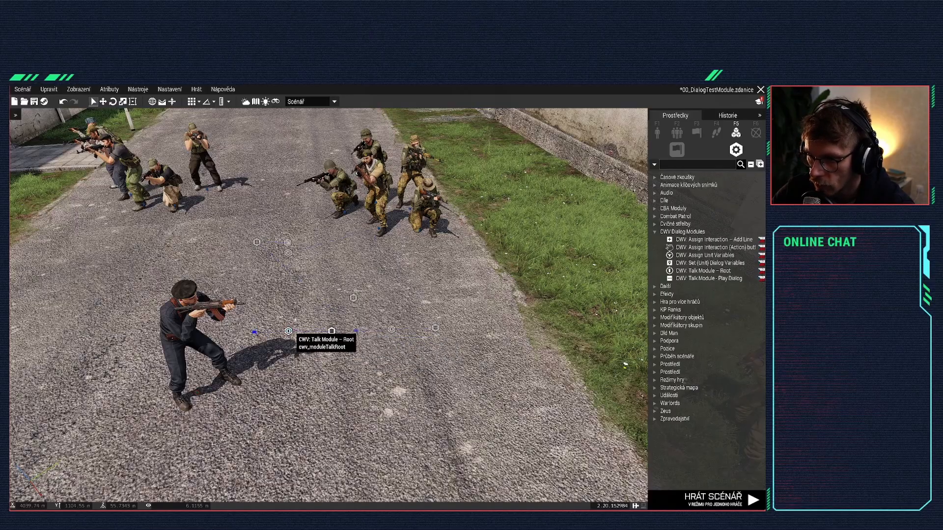
click(350, 327)
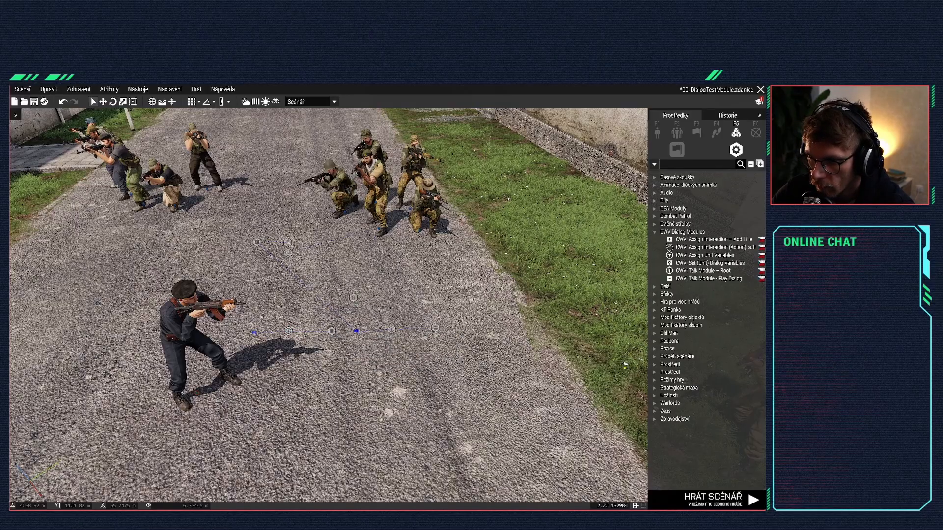
key(ctrl+s)
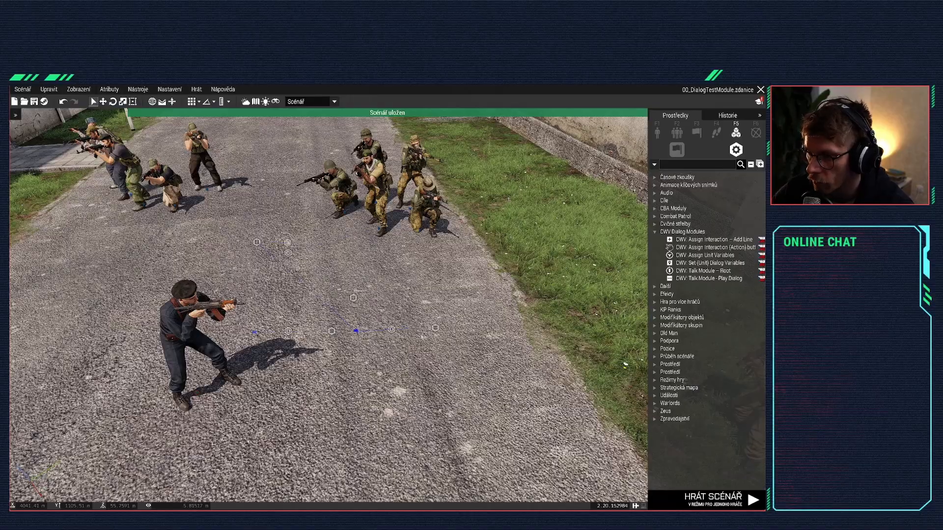
Step: Check the order, speaker, sound and subtitle settings of the three Play Dialog modules at the road's edge near the jeep
key(d)
right_drag(433, 328, 391, 316)
key(s)
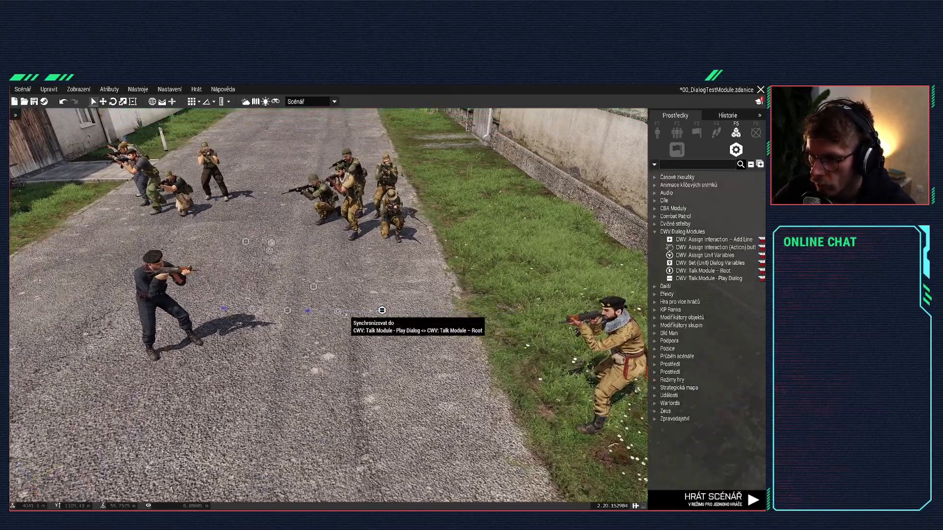
key(s)
key(a)
key(w)
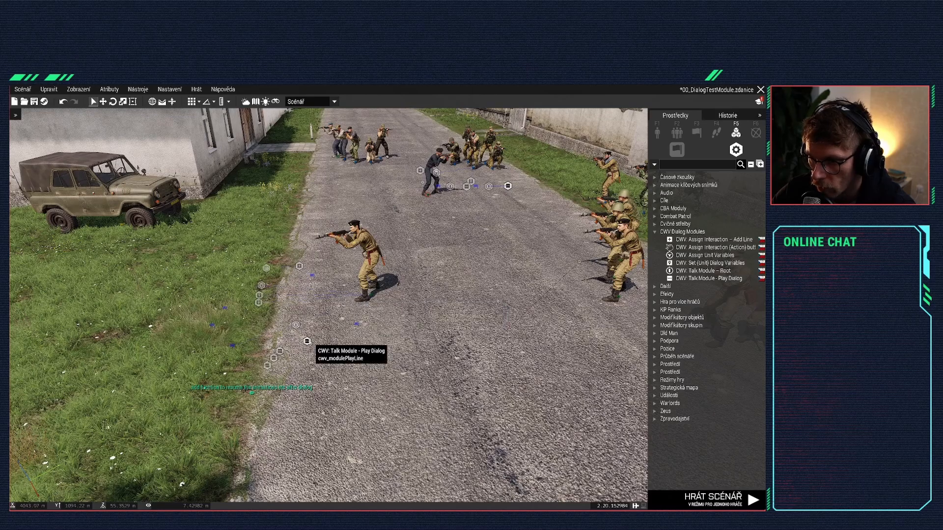
key(a)
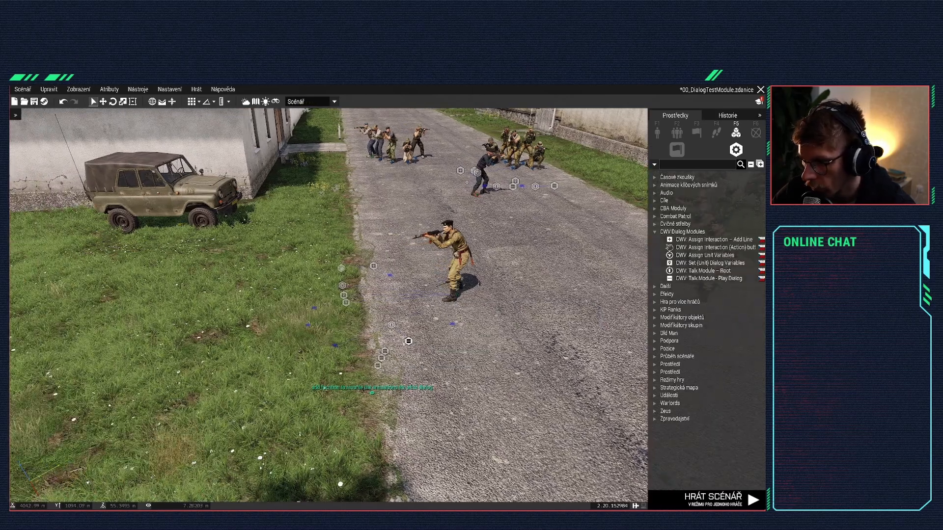
double_click(408, 342)
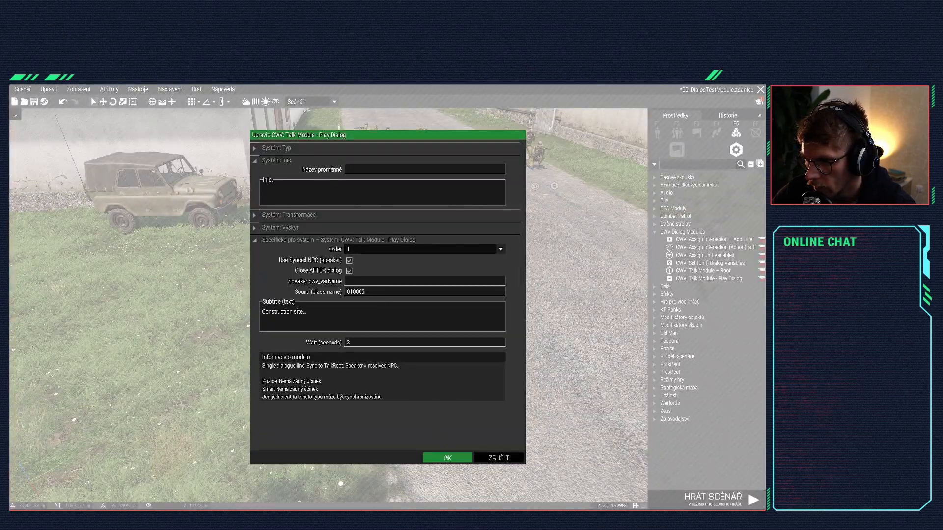
click(447, 457)
double_click(383, 351)
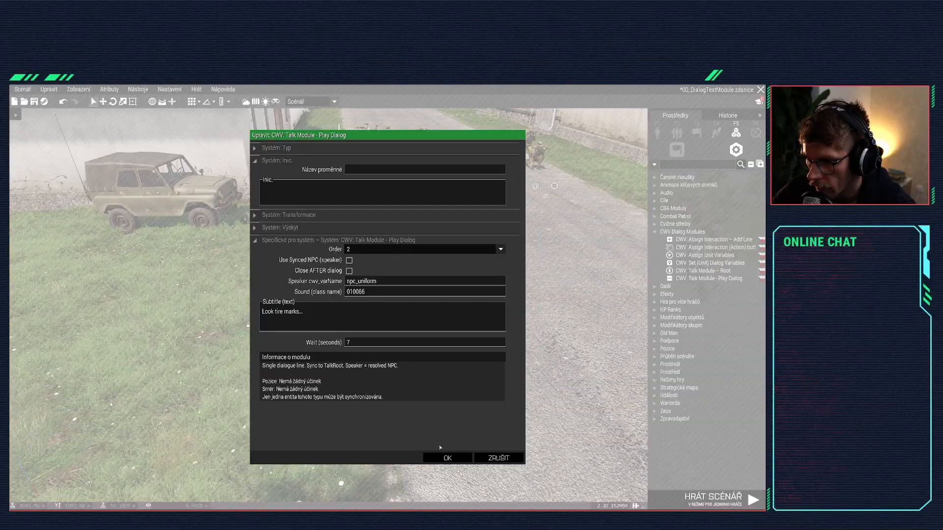
click(442, 458)
double_click(380, 367)
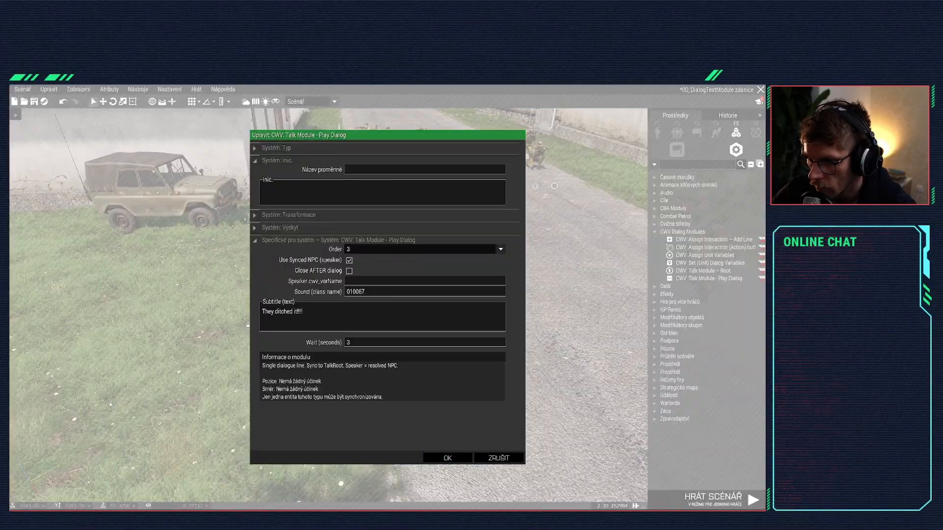
click(447, 458)
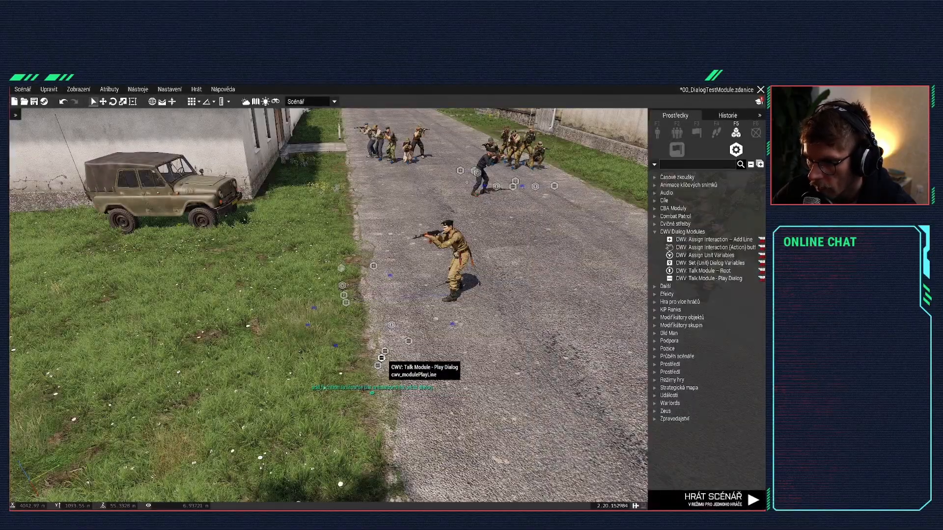
double_click(385, 352)
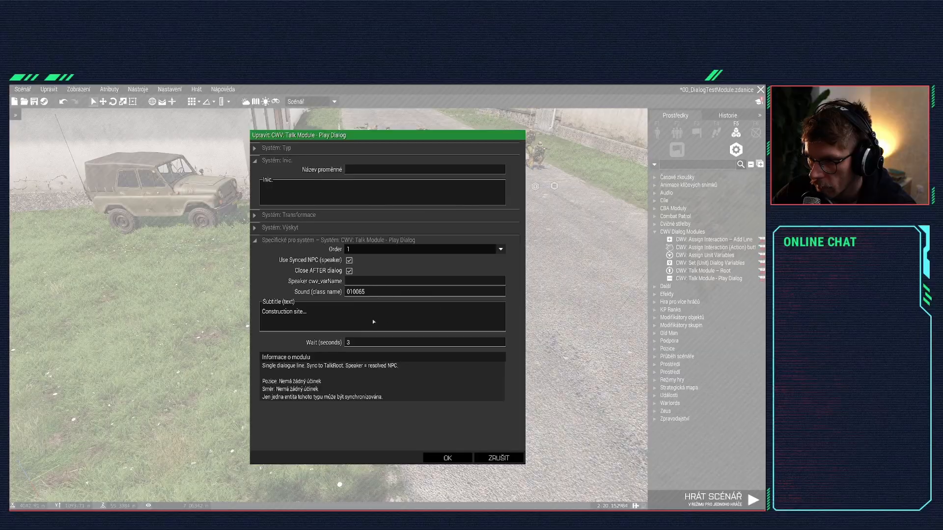
click(447, 458)
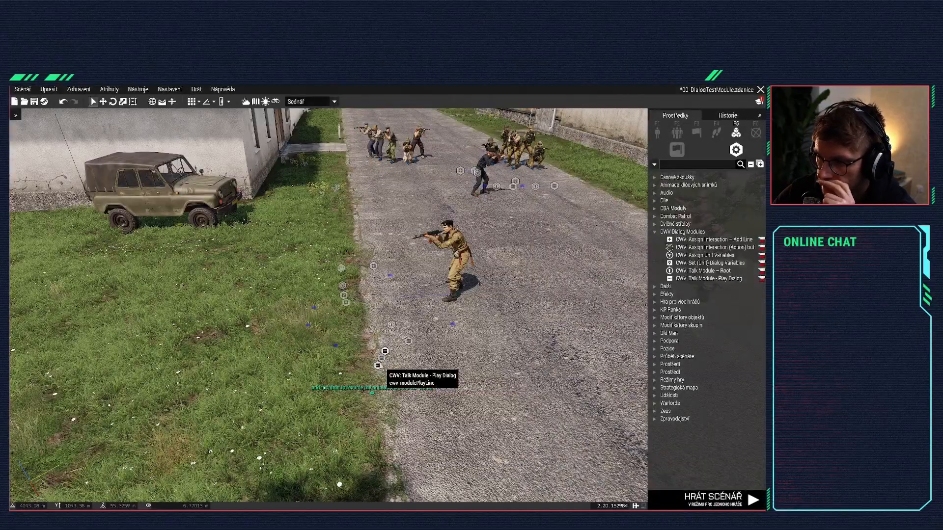
double_click(384, 372)
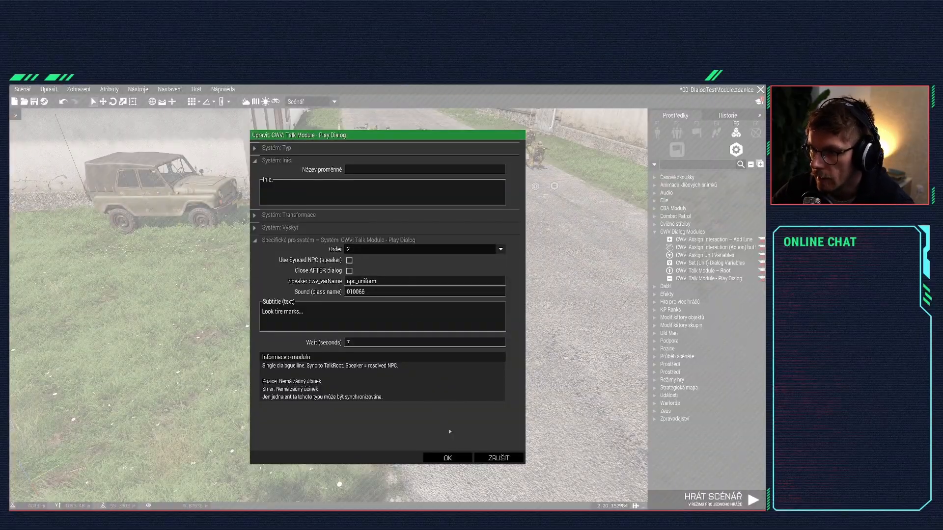
click(447, 457)
Step: Place copies of the three roadside Play Dialog modules beside the original Talk Module – Root near the black-bereted soldier
scroll(447, 324, up, 3)
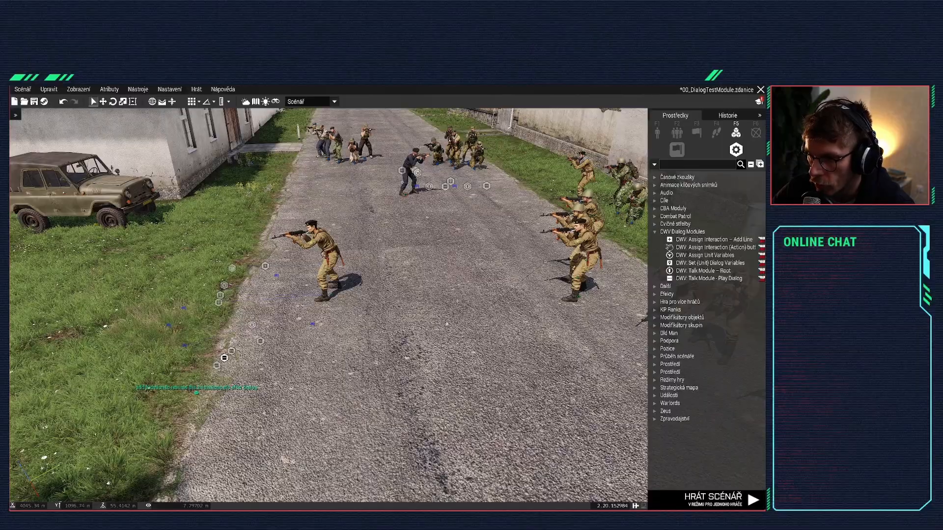
key(a)
key(w)
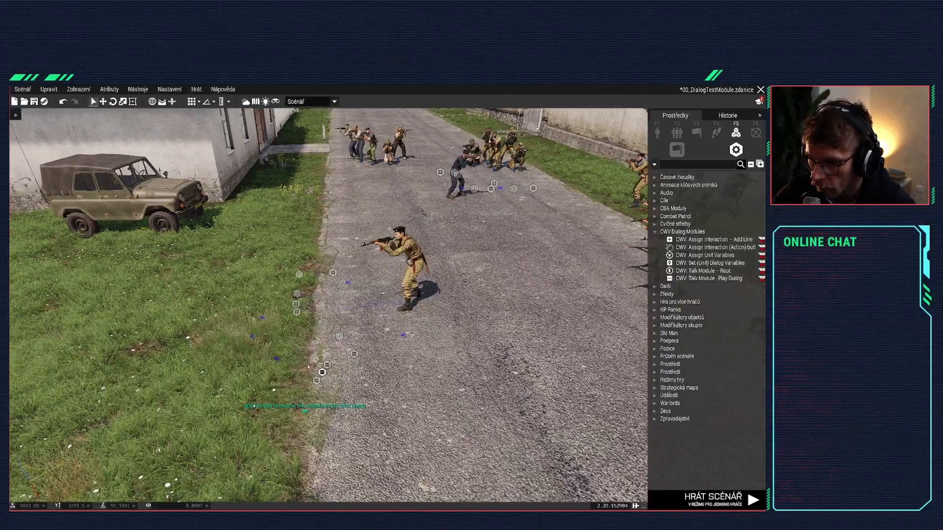
drag(309, 360, 554, 214)
right_drag(554, 214, 446, 322)
key(w)
key(d)
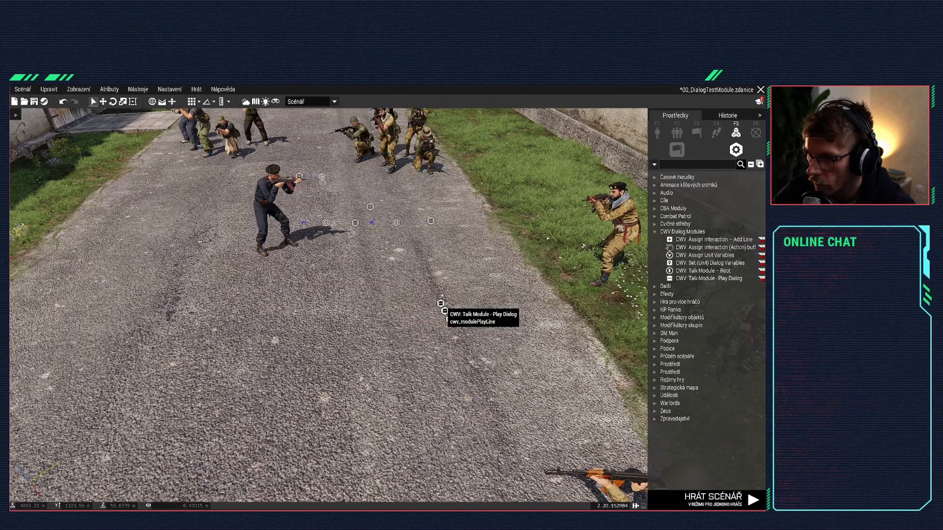
right_drag(431, 229, 409, 301)
key(w)
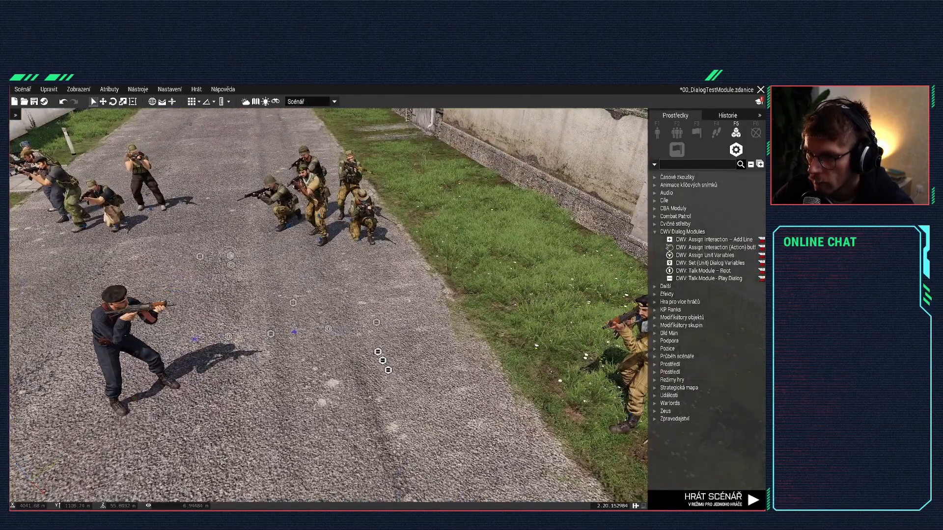
drag(377, 352, 366, 327)
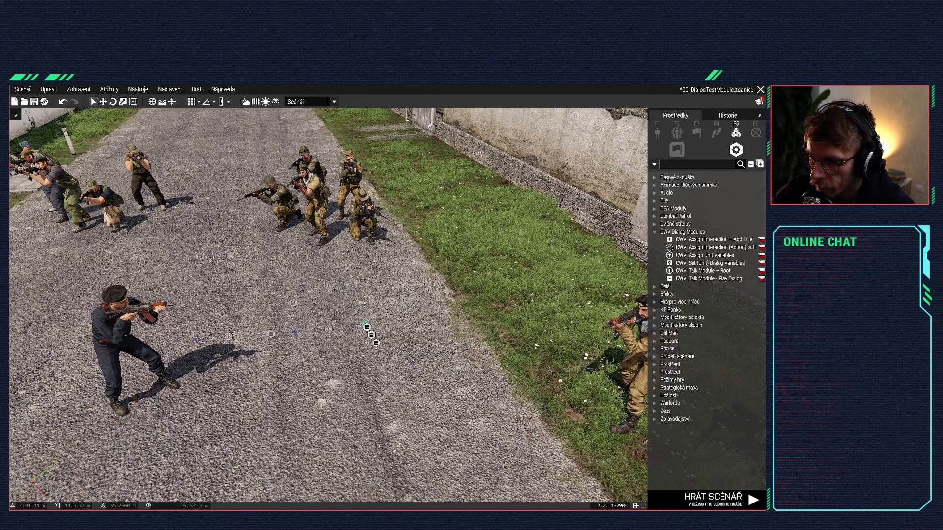
Step: Review the three copied Play Dialog modules and enable Close AFTER dialog on the order 3 module
double_click(368, 328)
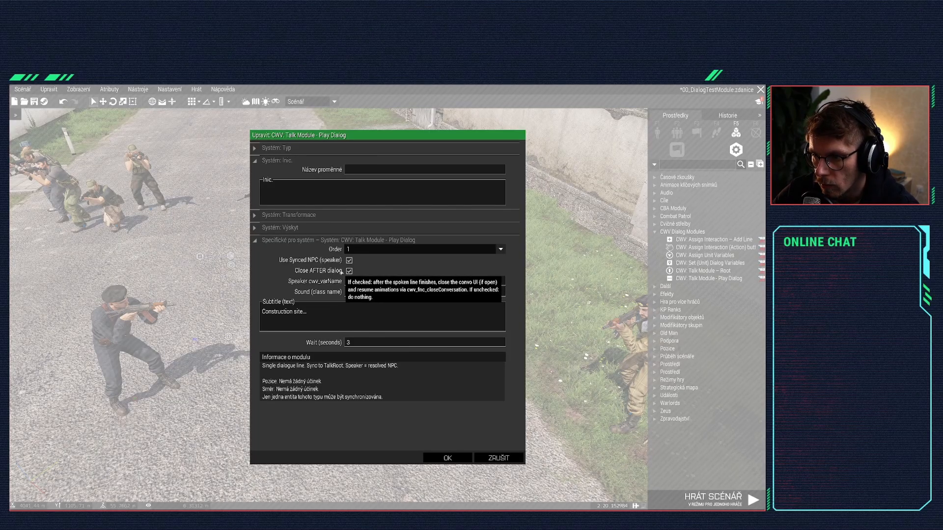
click(456, 457)
double_click(369, 335)
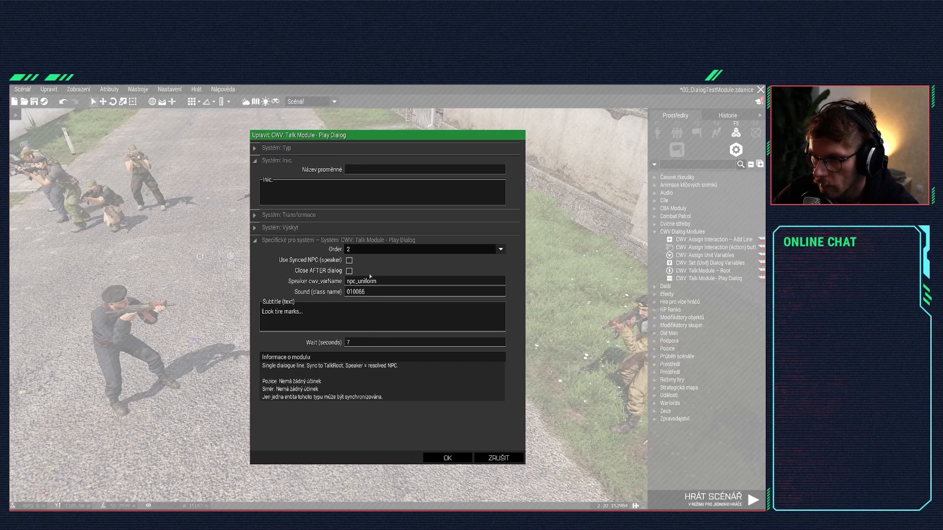
click(444, 457)
double_click(369, 287)
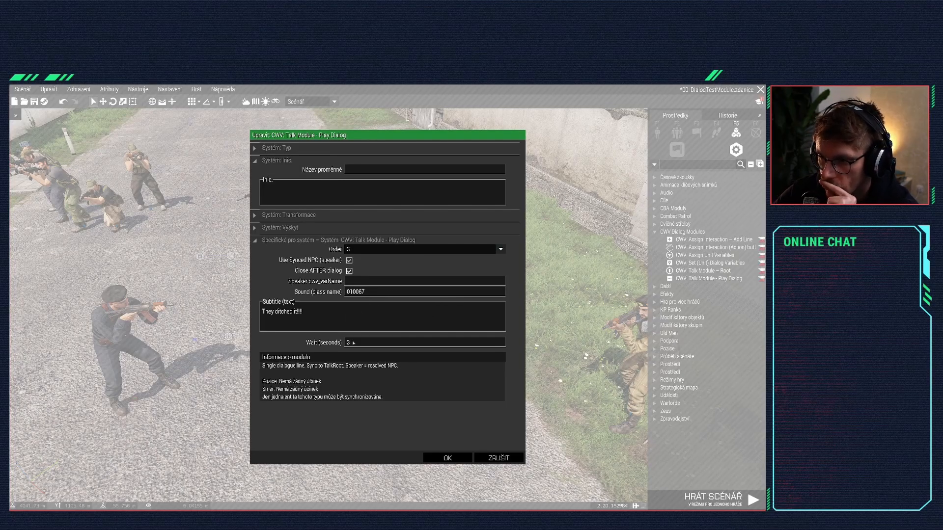
click(446, 457)
Step: Move the player soldier in the black beret across the road, farther away from the dialog modules
scroll(436, 343, up, 5)
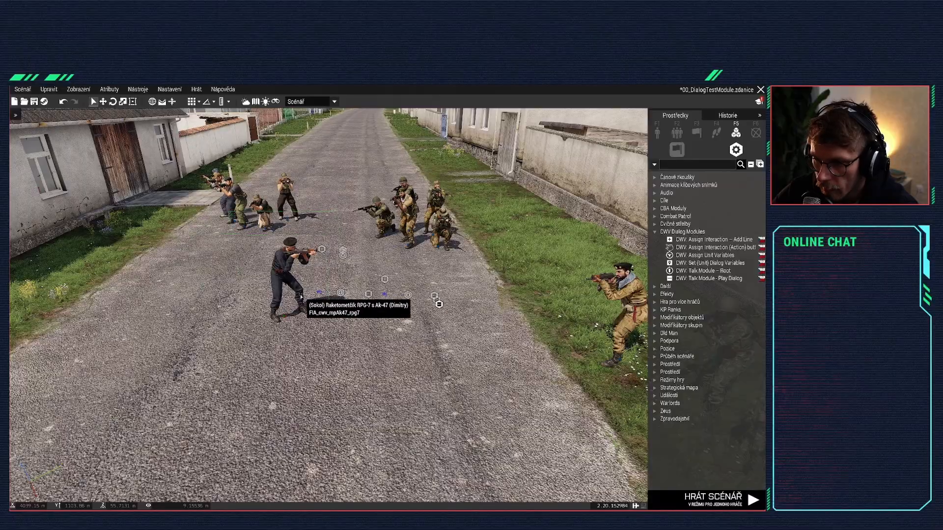
drag(302, 298, 216, 296)
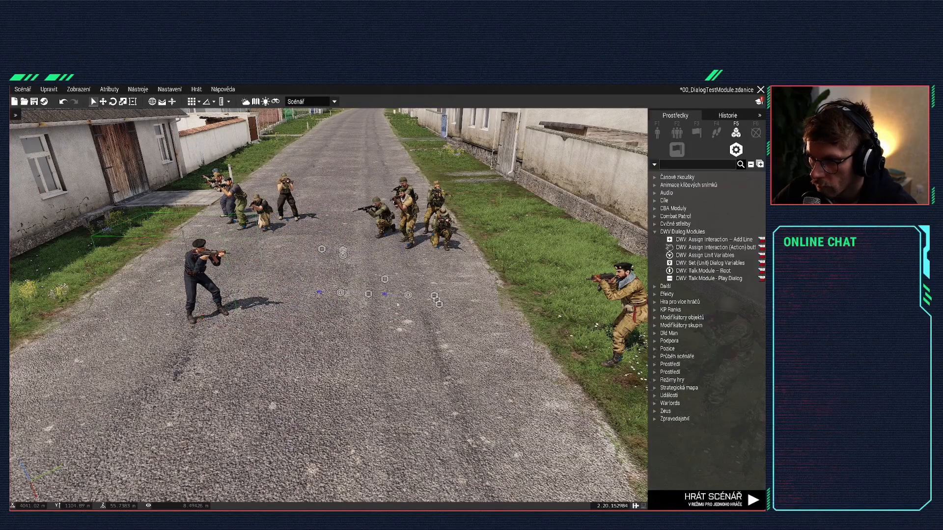
Step: Synchronize each of the three copied Play Dialog modules to the Talk Module – Root near the black-bereted soldier
scroll(393, 294, up, 3)
right_click(454, 376)
mouse_move(464, 360)
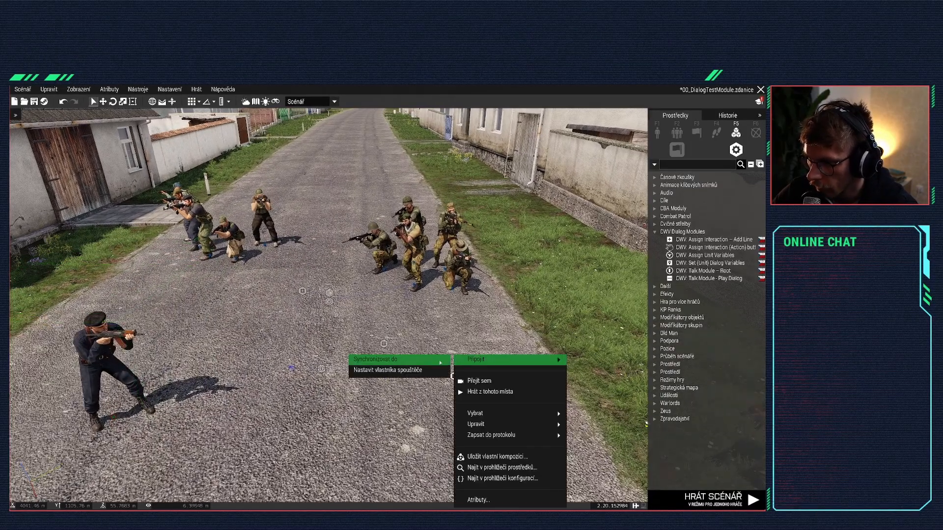
click(434, 360)
click(416, 374)
right_click(458, 384)
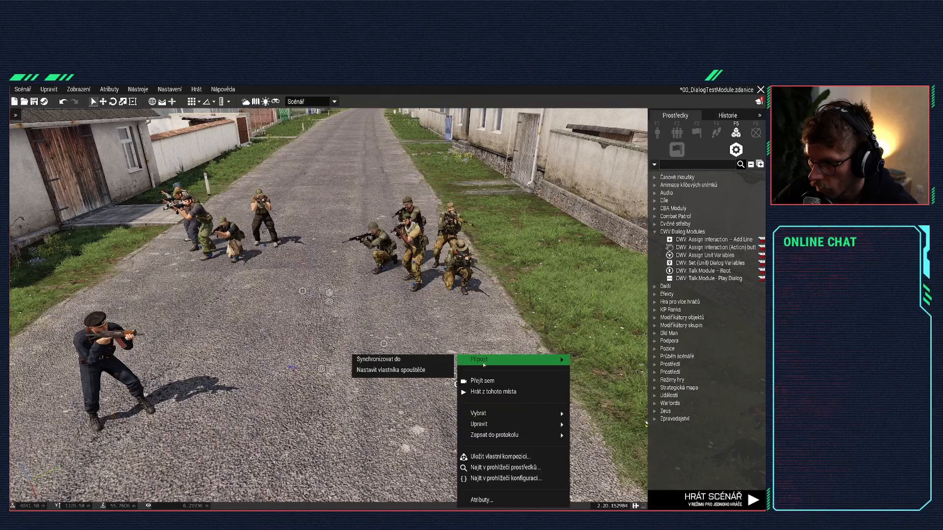
click(434, 359)
click(417, 373)
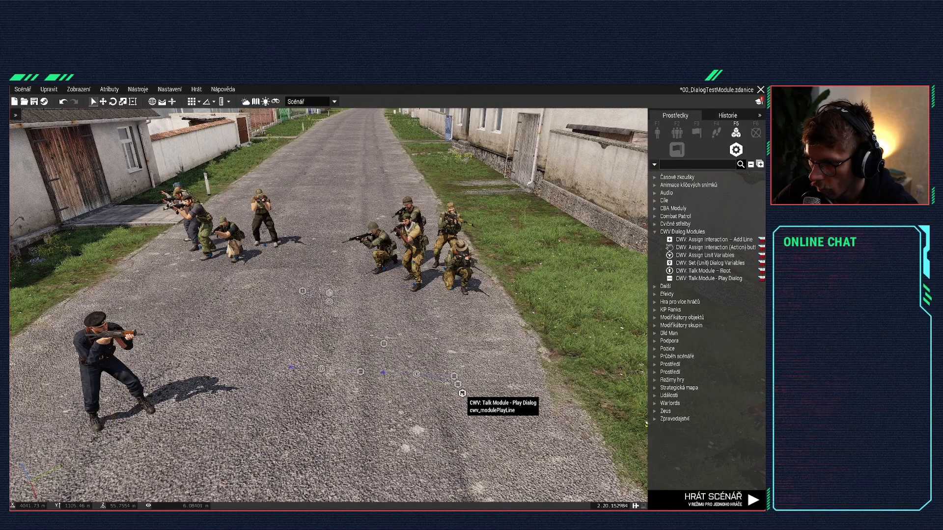
right_click(461, 393)
click(434, 359)
click(416, 375)
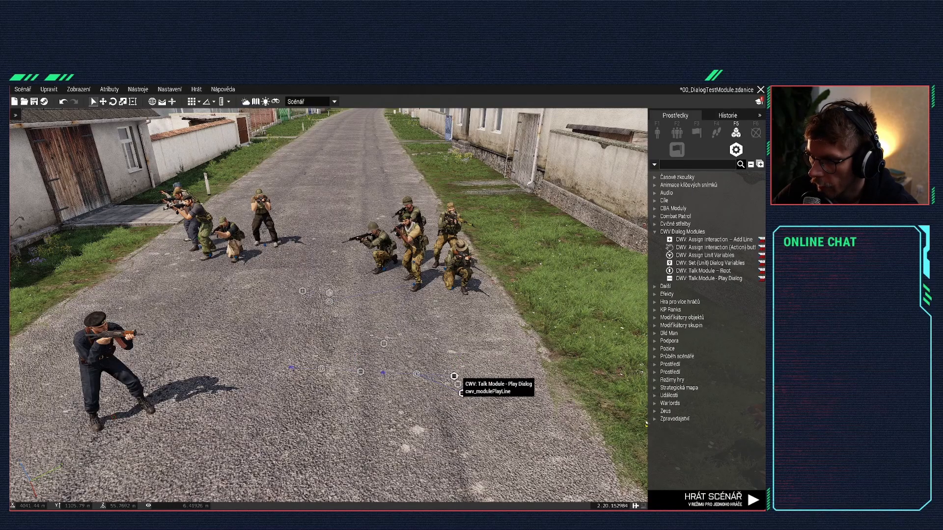
Step: Check the order, speaker, sound and subtitle settings of the three newly synchronized Play Dialog modules
double_click(462, 393)
click(447, 457)
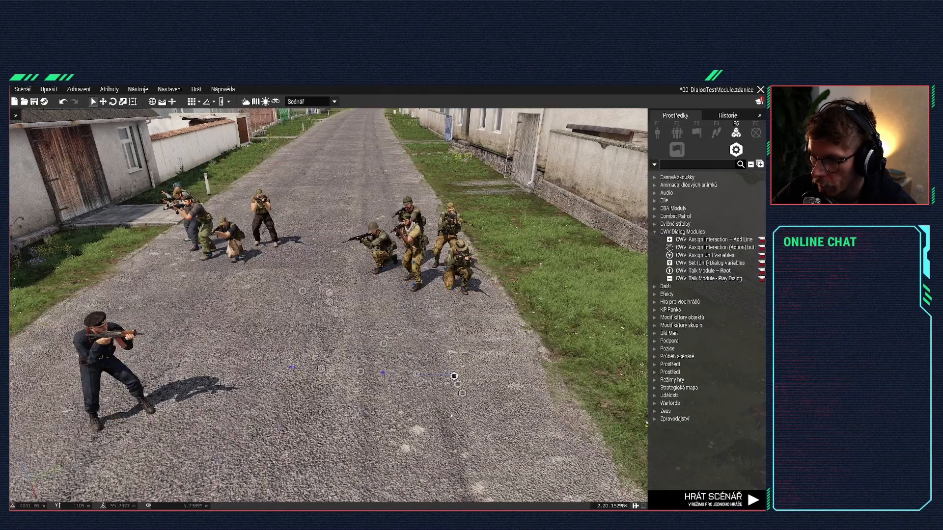
double_click(452, 378)
click(447, 457)
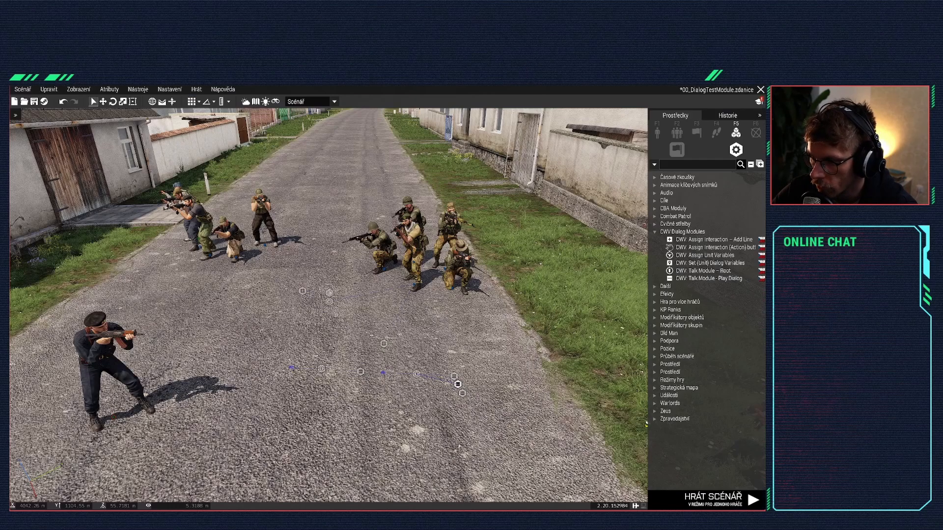
double_click(462, 393)
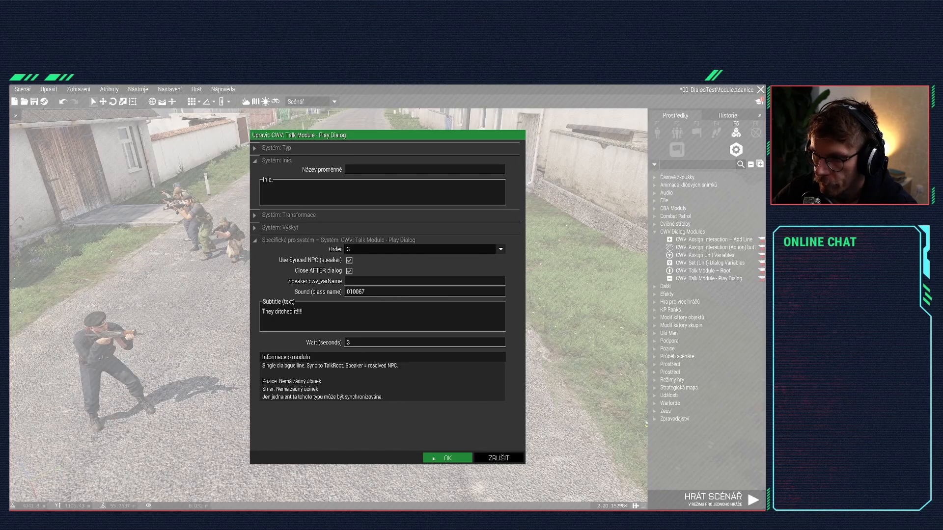
click(445, 457)
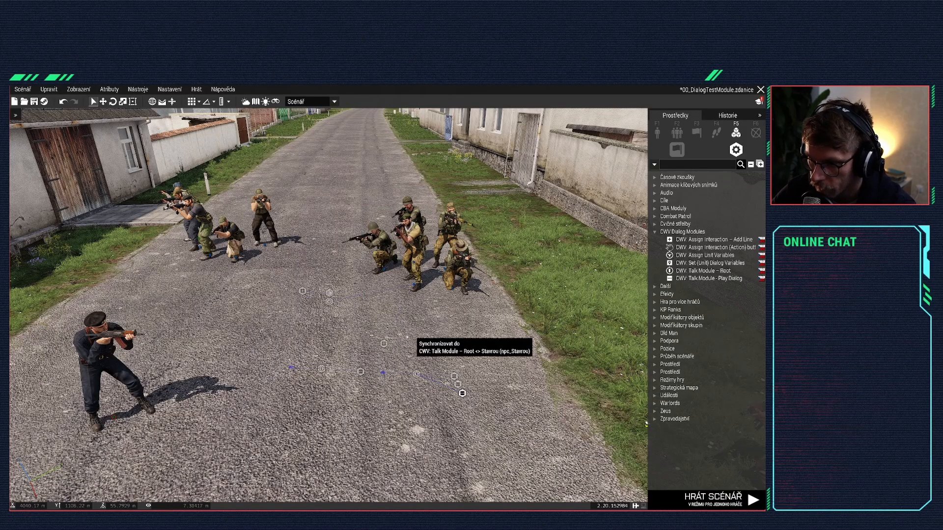
Step: Place a copy of the Assign Unit Variables module beside the black-bereted soldier and synchronize it to him
click(329, 302)
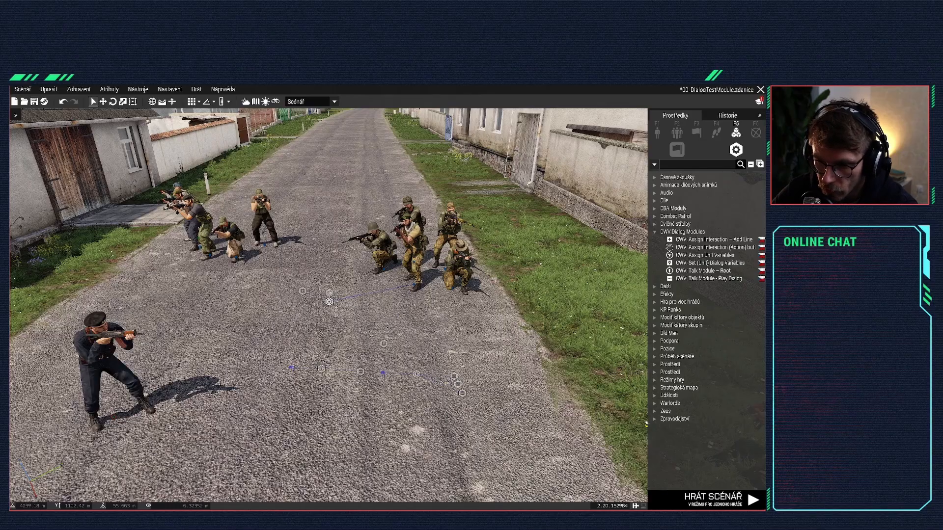
key(a)
key(s)
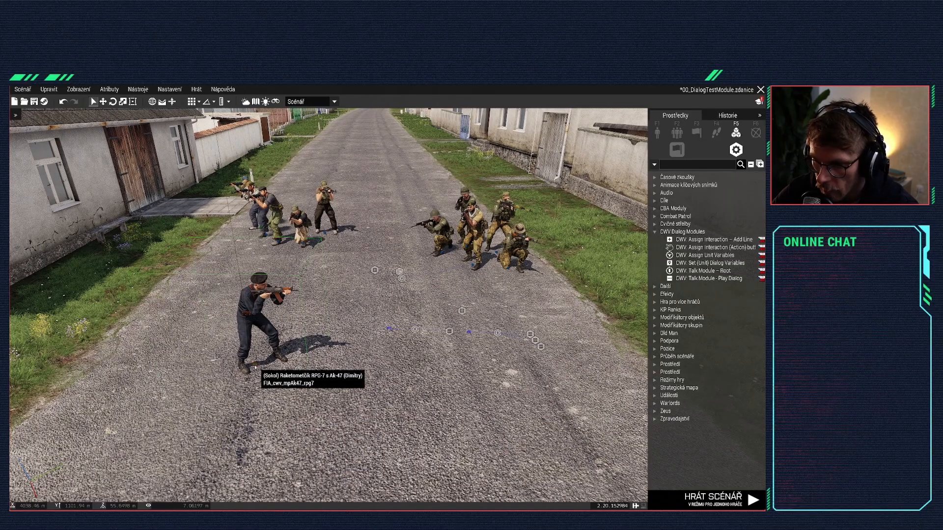
double_click(255, 366)
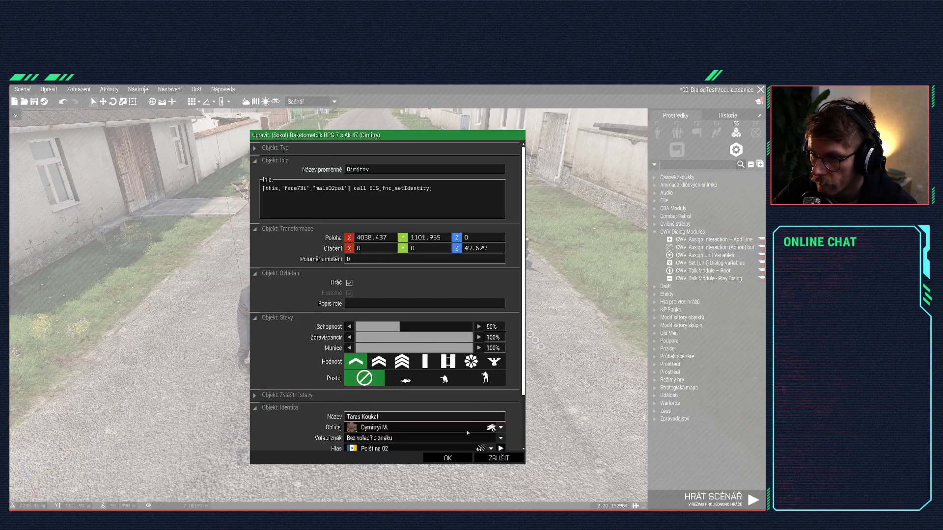
click(447, 457)
right_click(298, 358)
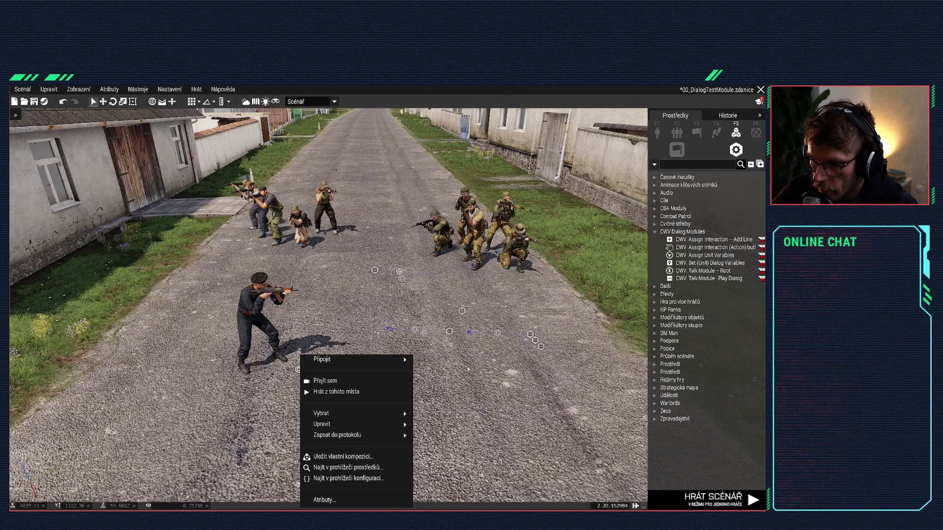
mouse_move(360, 360)
click(444, 359)
click(268, 336)
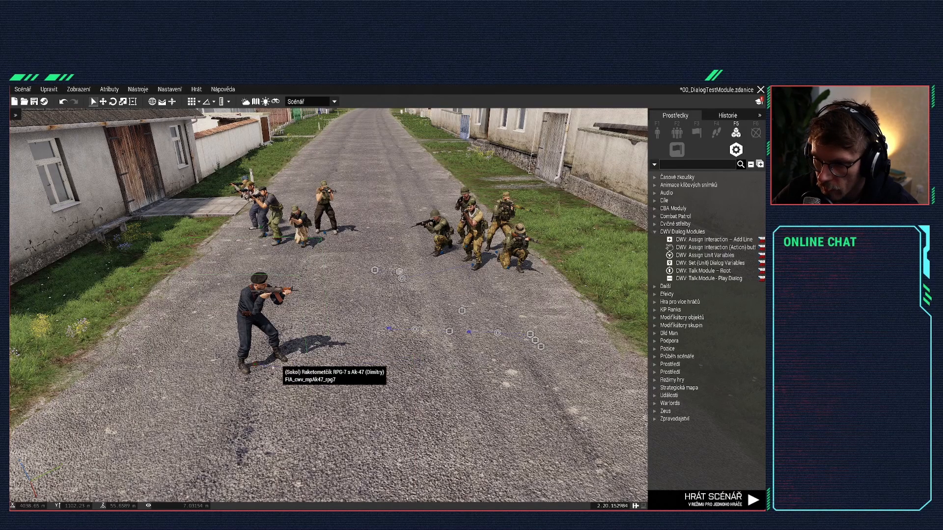
Step: Enable Use Editor Variable Name and clear the custom VarName on the copied Assign Unit Variables module, check the soldier's variable name, and save
double_click(298, 369)
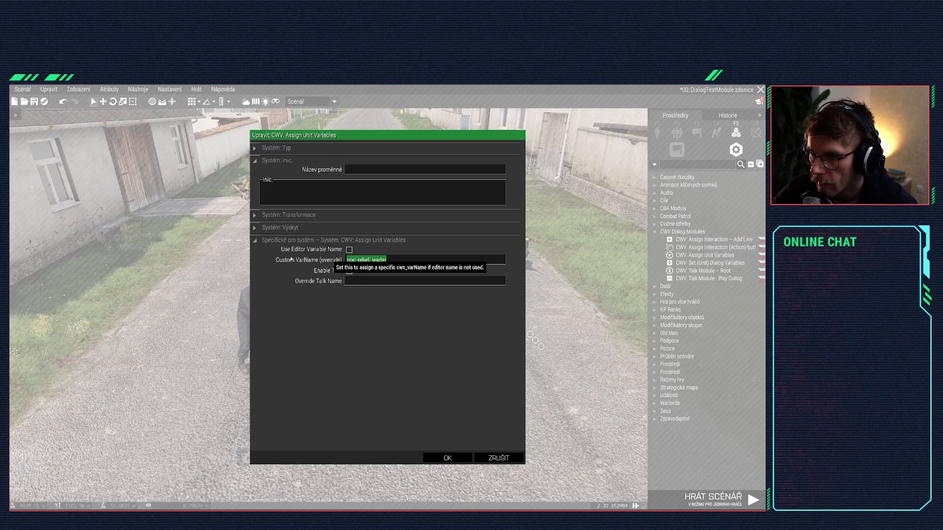
click(349, 249)
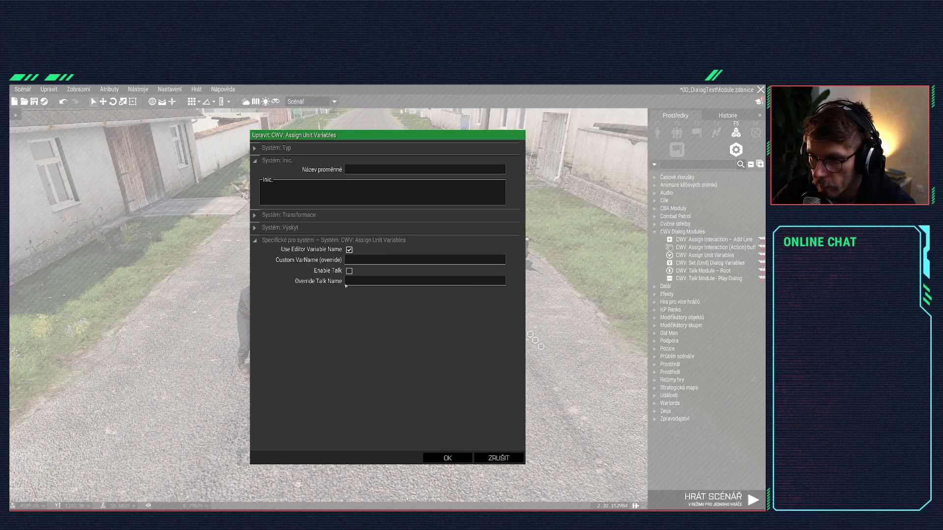
click(447, 457)
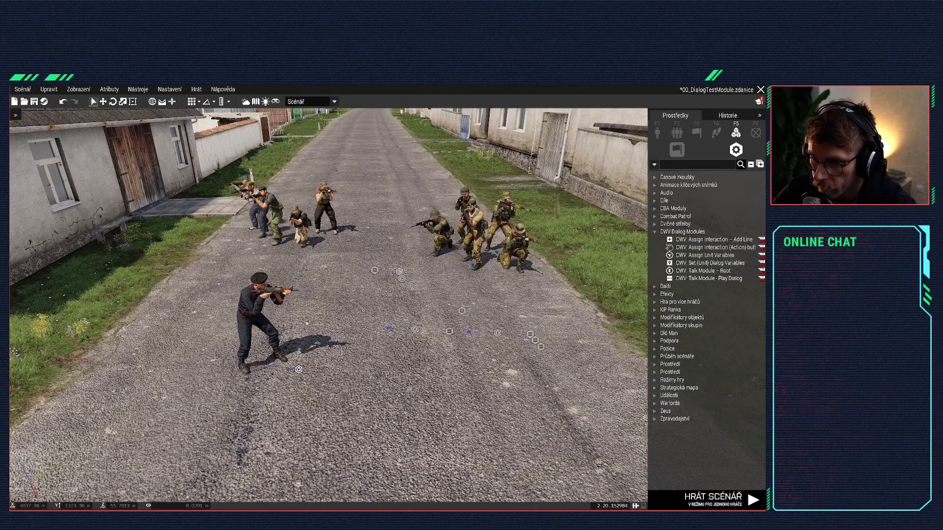
double_click(256, 303)
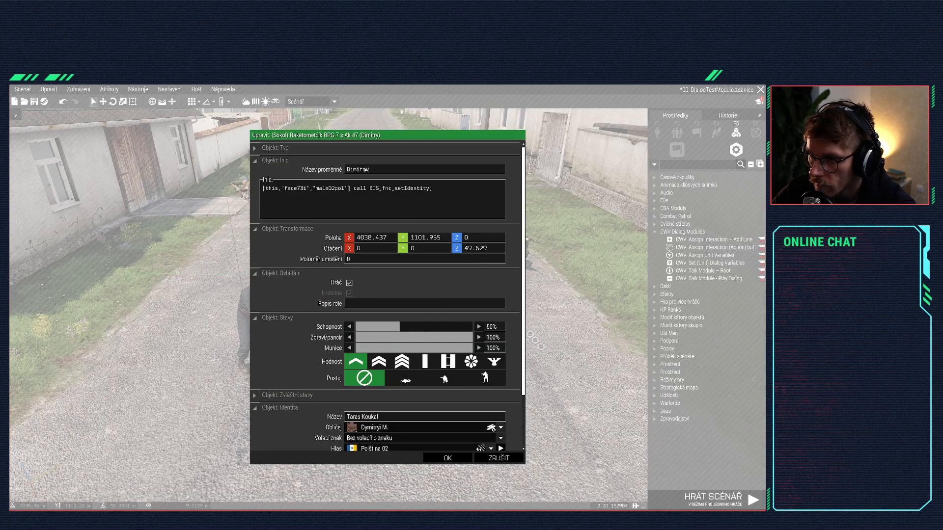
click(446, 457)
key(ctrl+s)
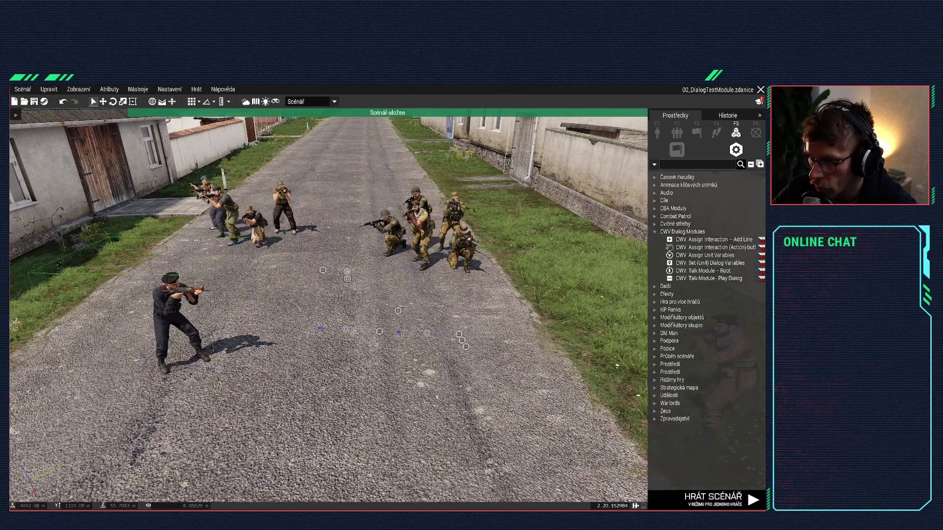
Step: Set the Speaker cwv_varName of the order 2 Play Dialog module to Dimitry and save the scenario
double_click(459, 335)
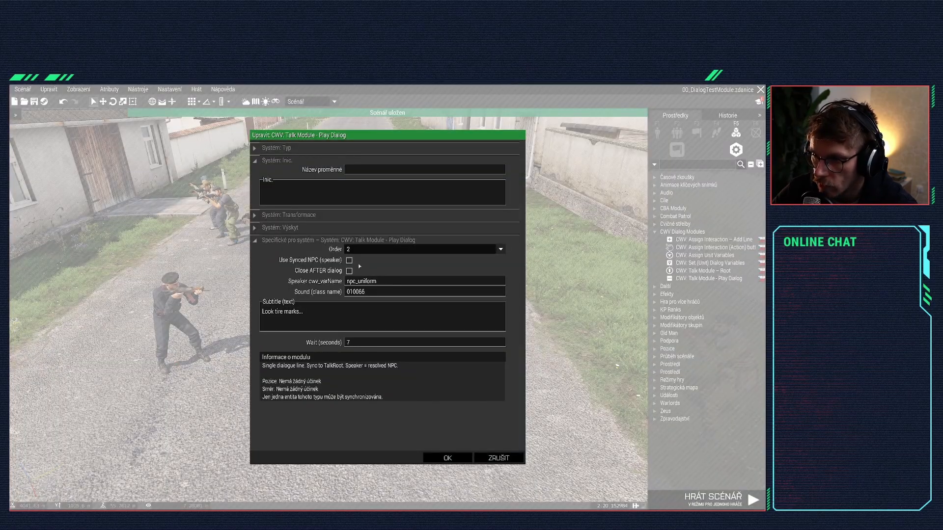
double_click(359, 279)
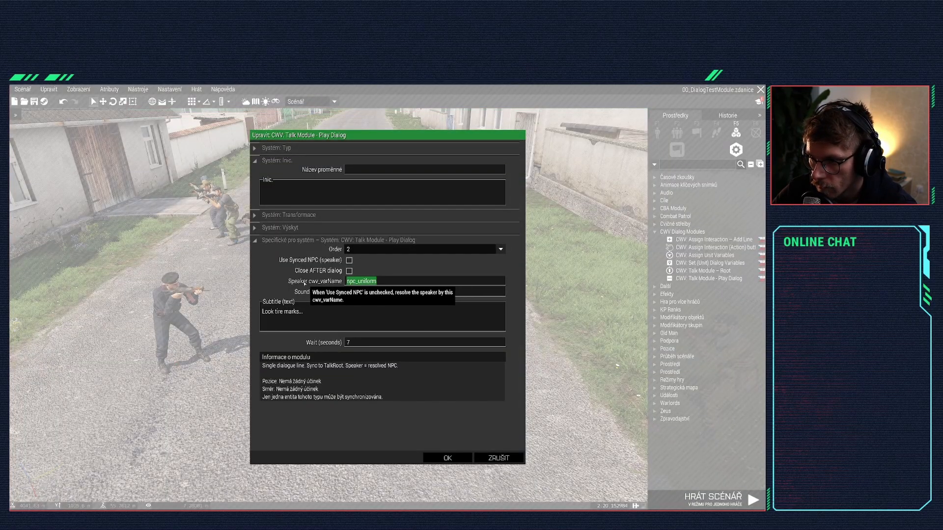
text(Dimitry)
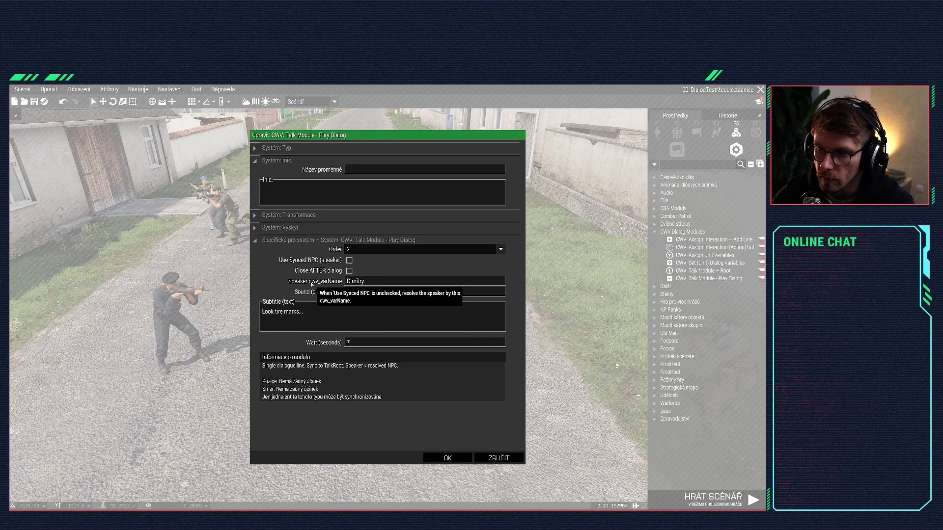
click(447, 458)
key(ctrl+s)
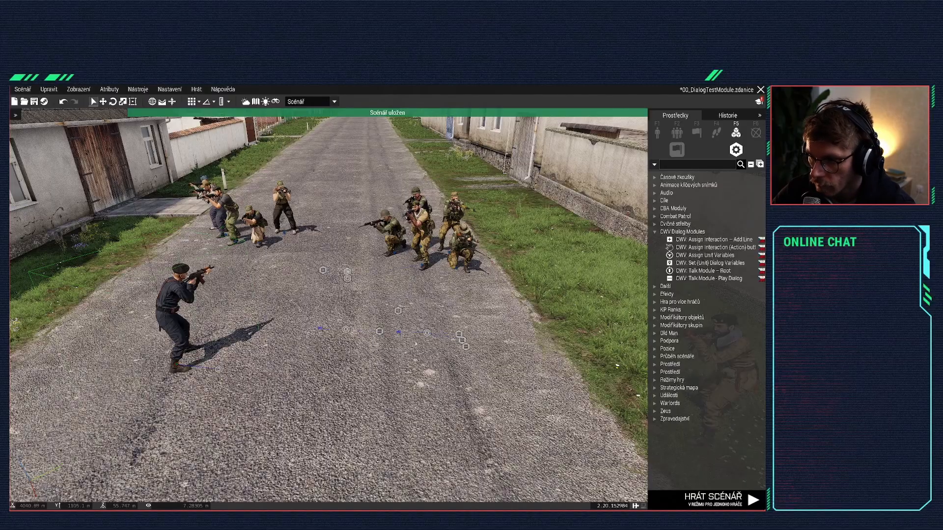
Step: Play the scenario, walk up to Stavrou to test his dialog, and return to the editor
click(714, 500)
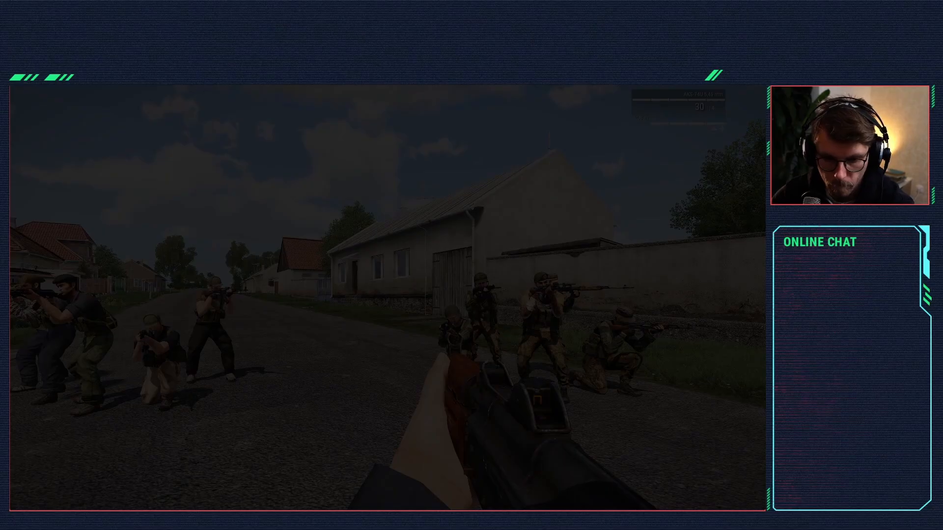
key(w)
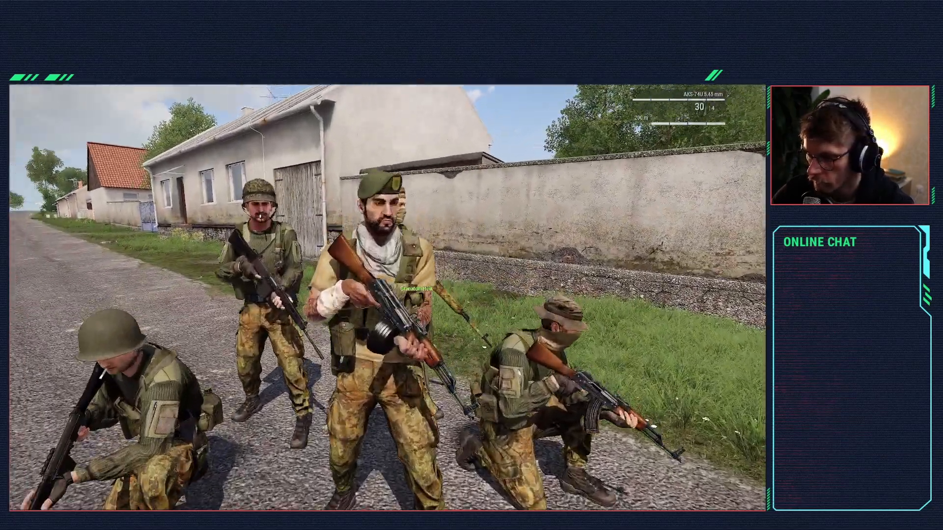
scroll(387, 297, down, 1)
key(w)
key(space)
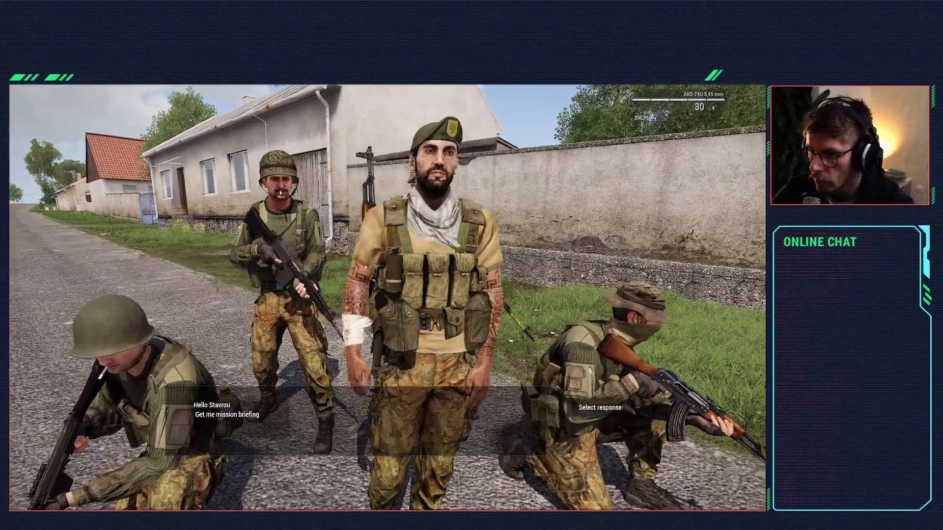
key(f)
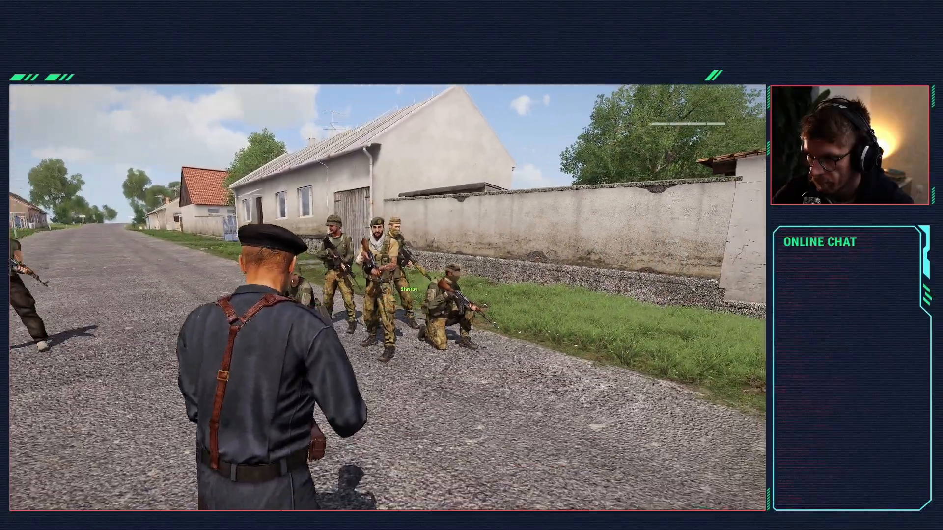
key(Escape)
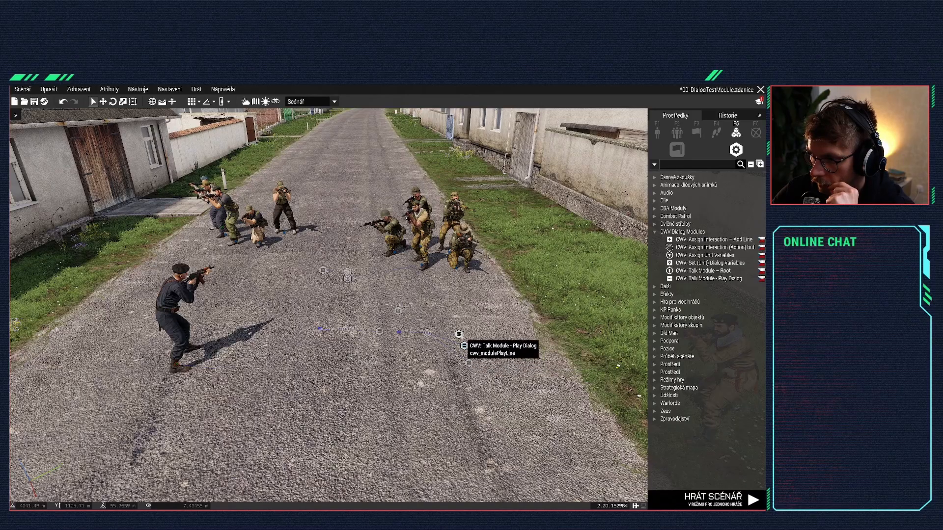
Step: Check the order 1 Play Dialog module, then set the order 2 module's Speaker cwv_varName to npc_dimitry and copy that name
double_click(462, 337)
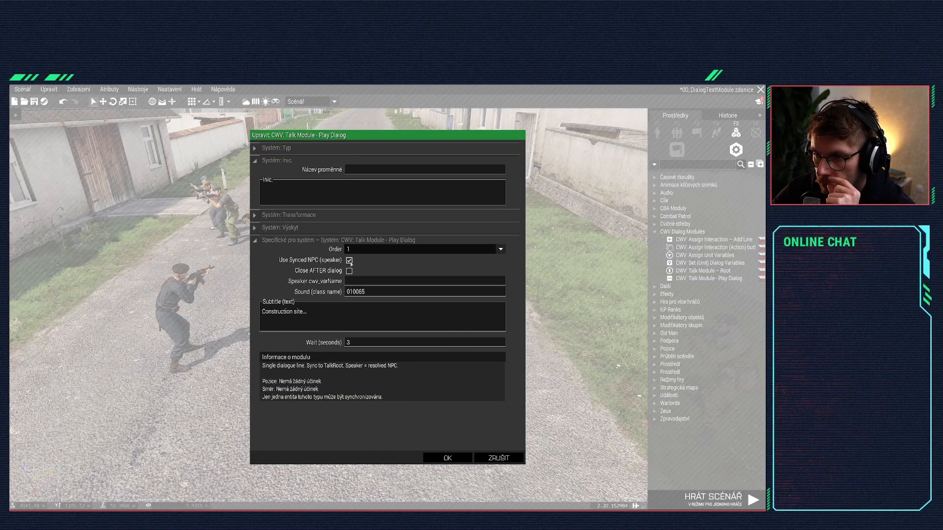
click(459, 453)
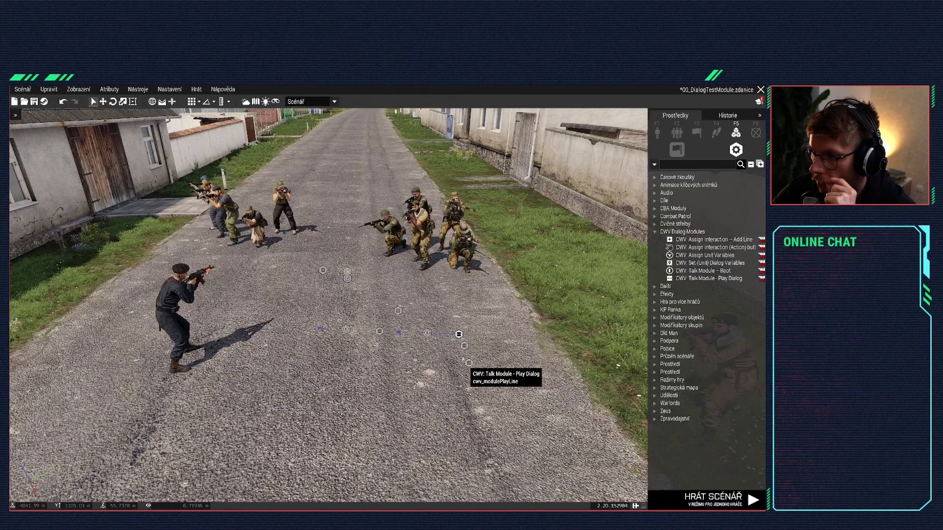
double_click(460, 337)
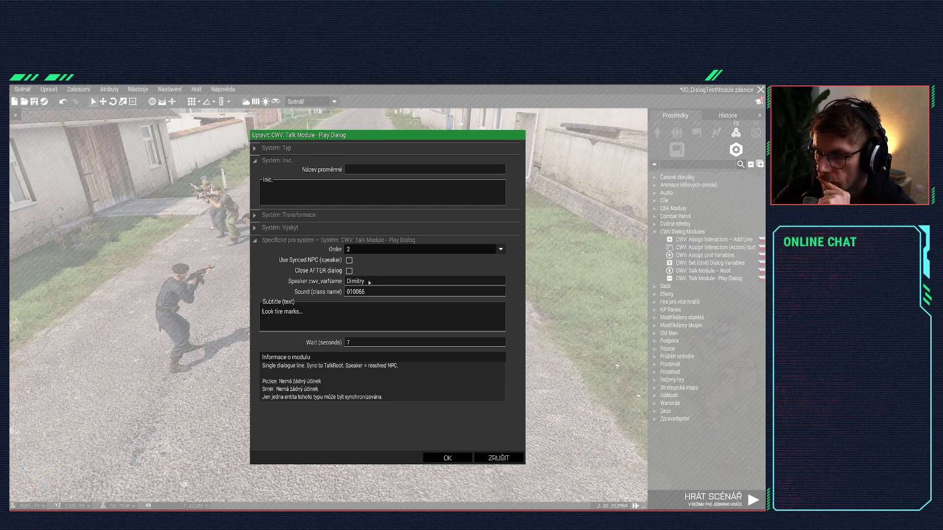
drag(369, 283, 324, 282)
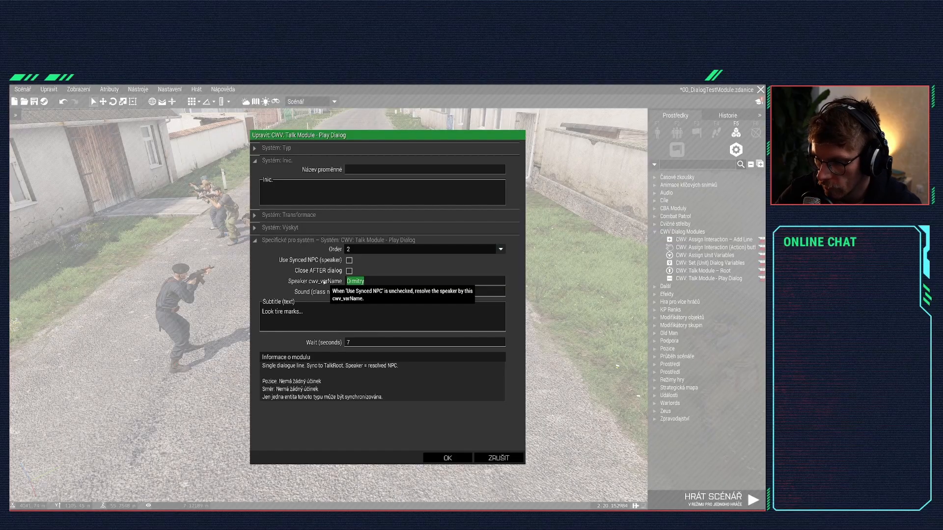
text(npc_d)
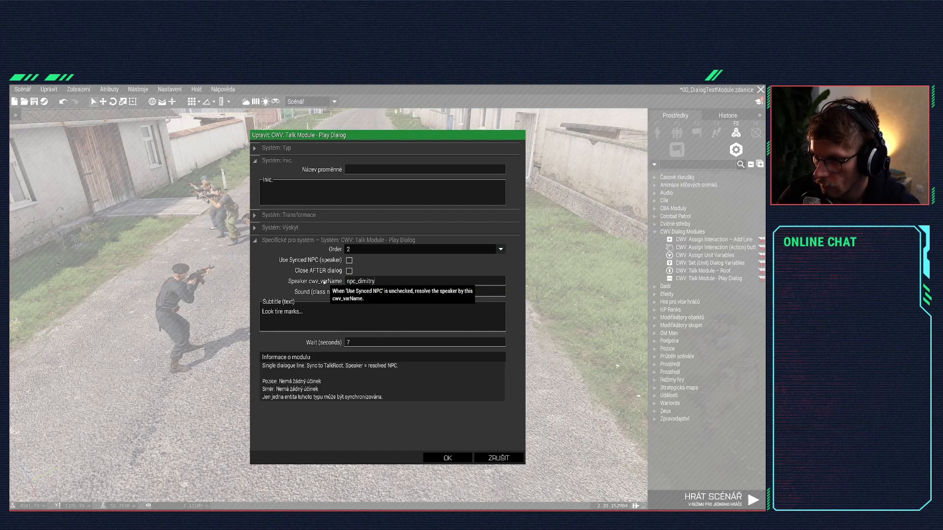
drag(376, 282, 339, 281)
key(ctrl+c)
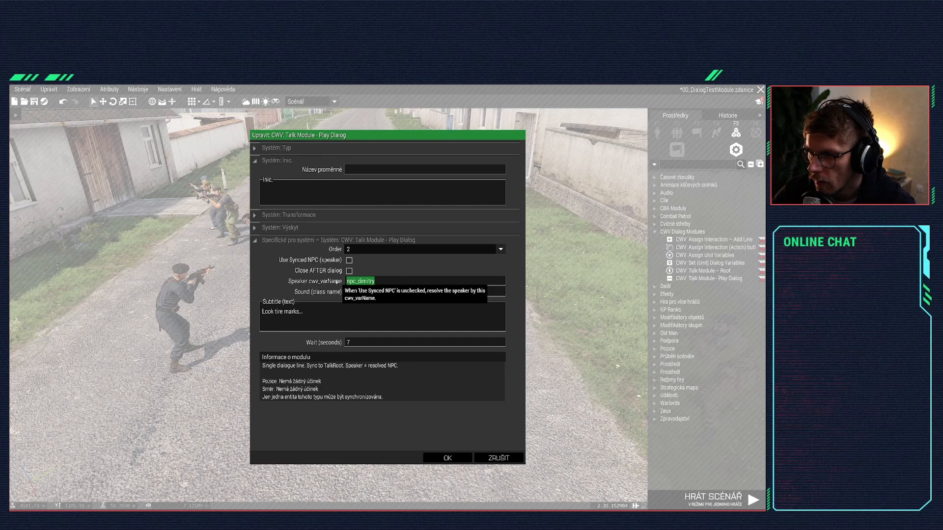
click(447, 457)
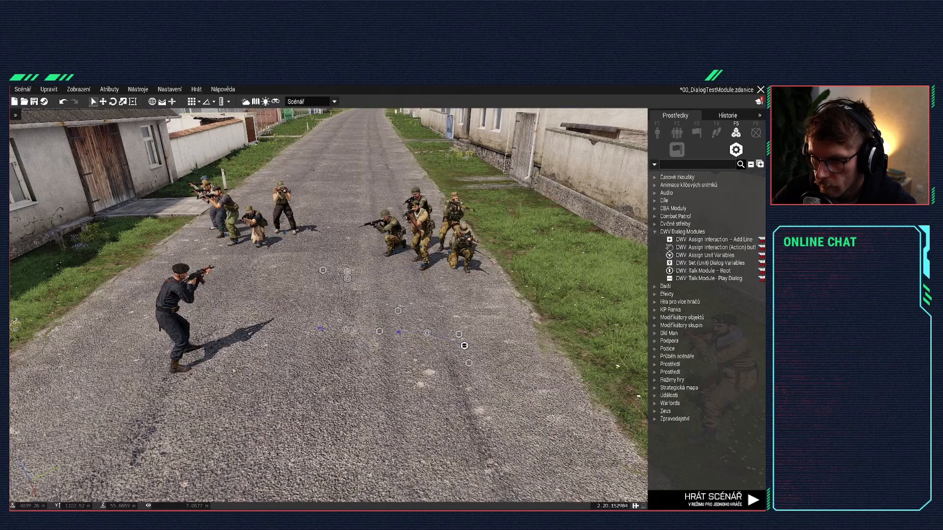
Step: Set Custom VarName (override) to npc_dimitry on the Assign Unit Variables module beside the black-bereted soldier and save the scenario
double_click(219, 369)
click(359, 261)
key(ctrl+v)
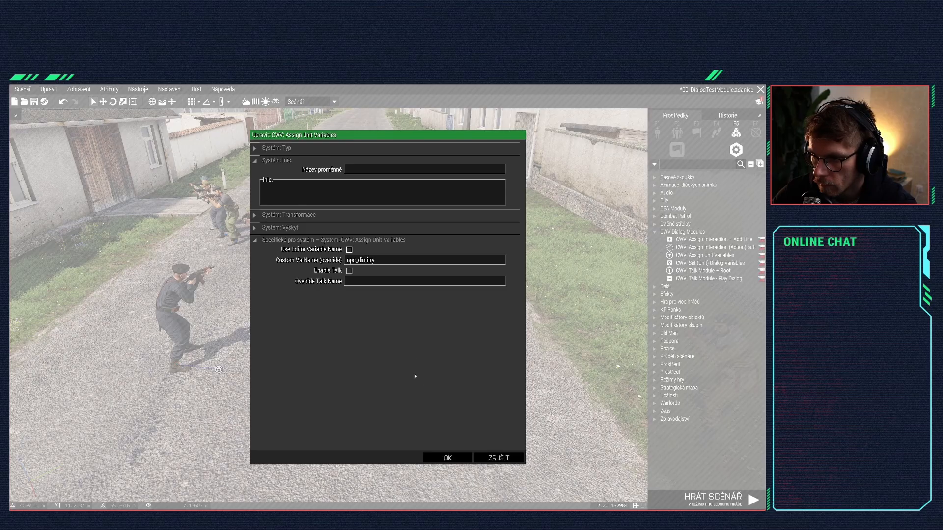
click(448, 458)
key(ctrl+s)
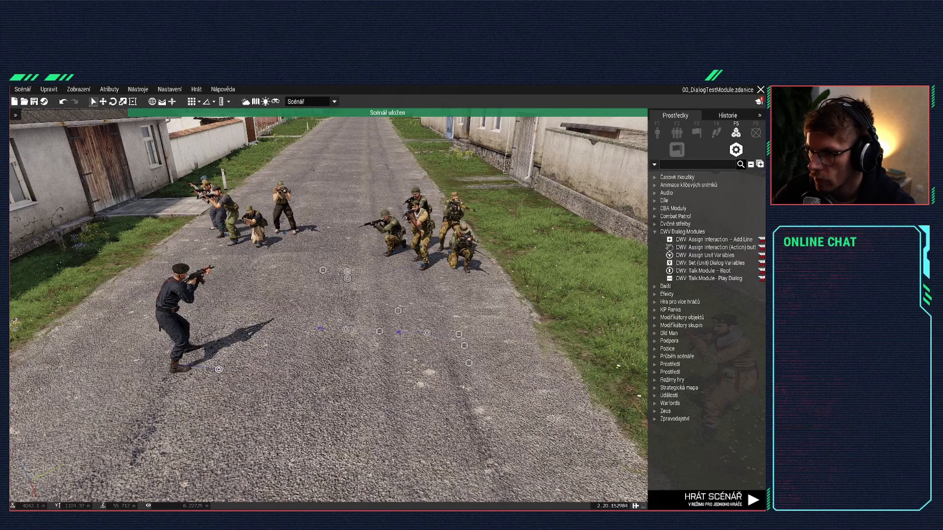
Step: Check the order 2 Play Dialog module, play the scenario to test both of Stavrou's greeting dialogs, and return to the editor
double_click(464, 346)
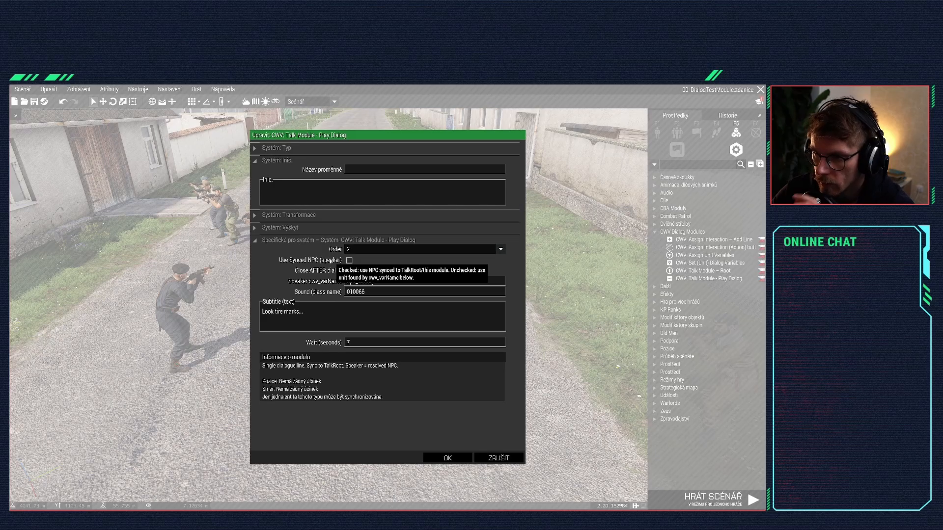
click(447, 458)
click(717, 499)
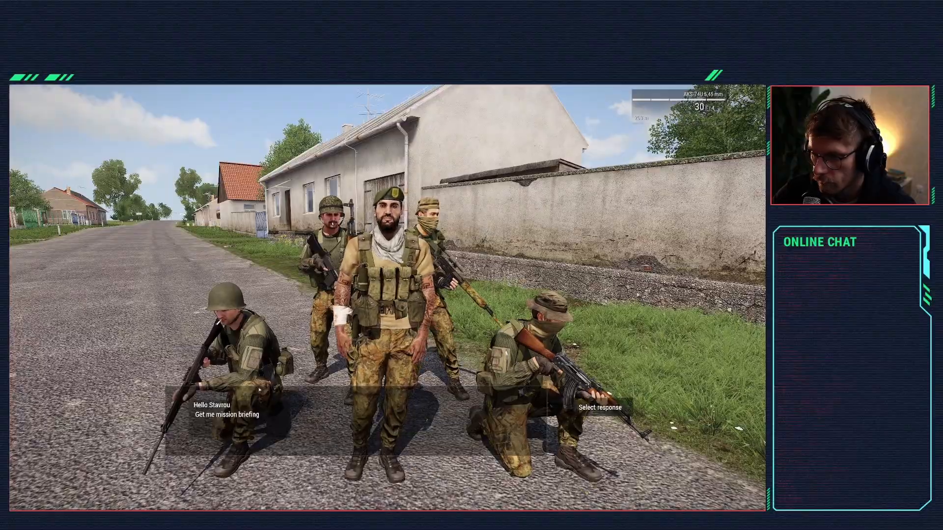
click(580, 422)
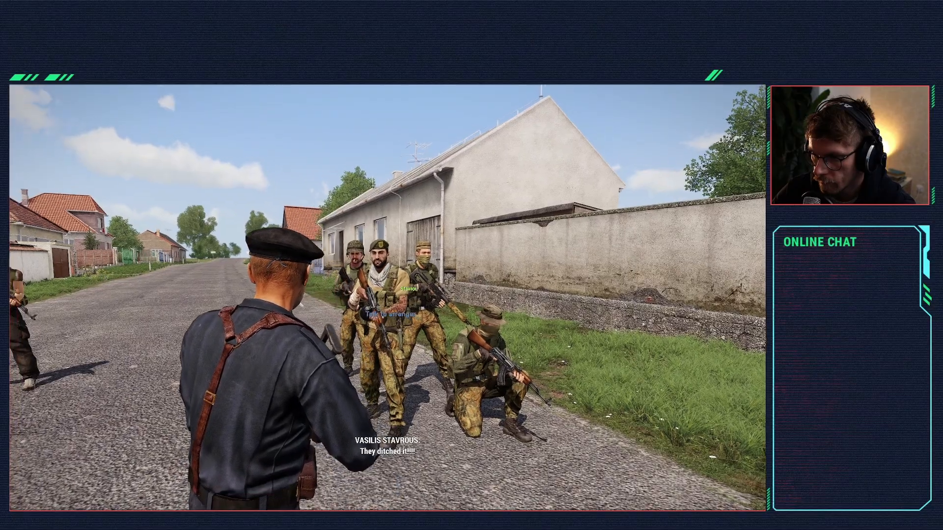
key(space)
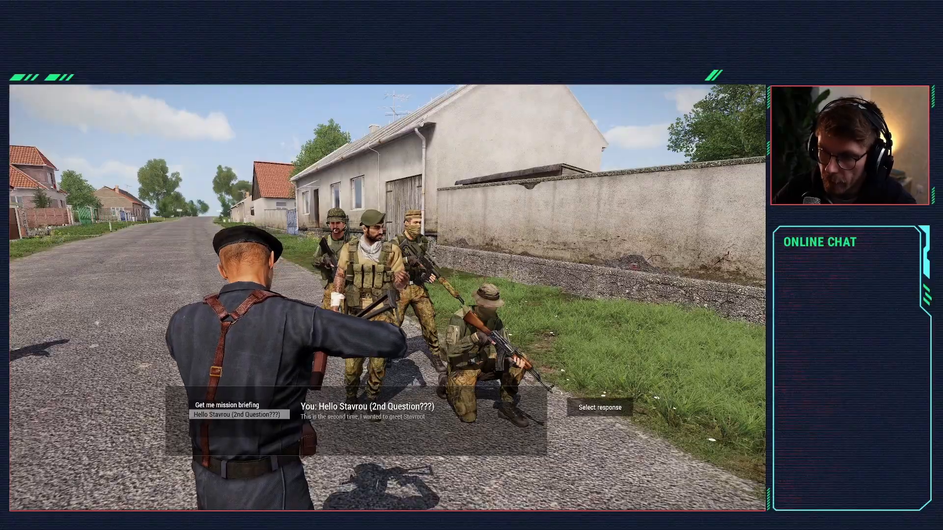
click(599, 407)
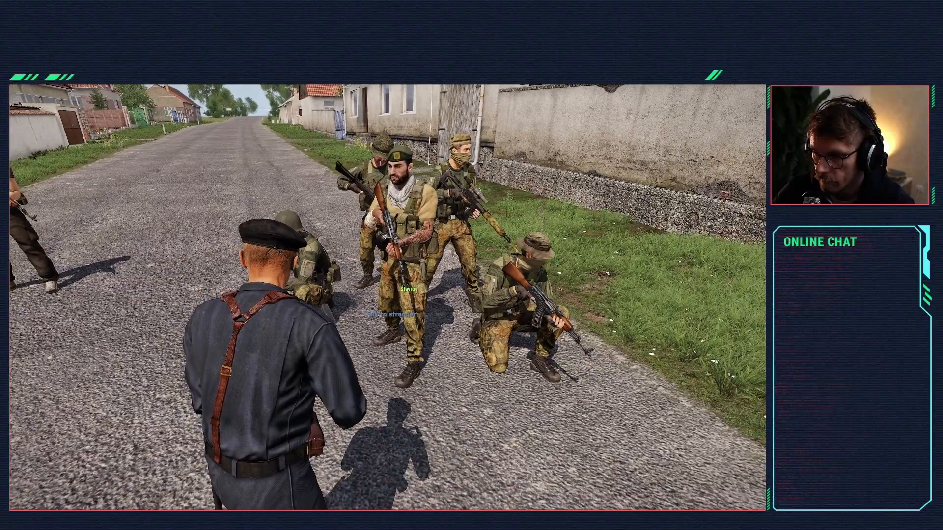
key(Escape)
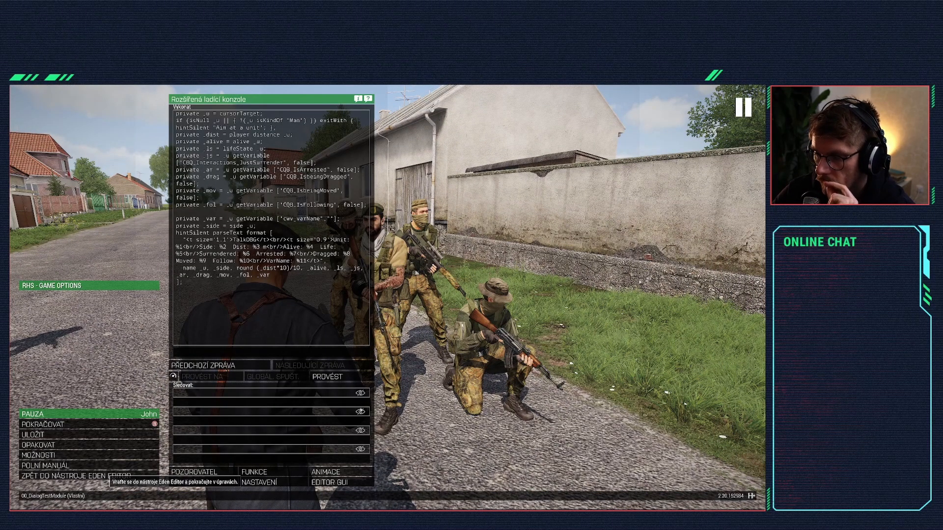
click(73, 476)
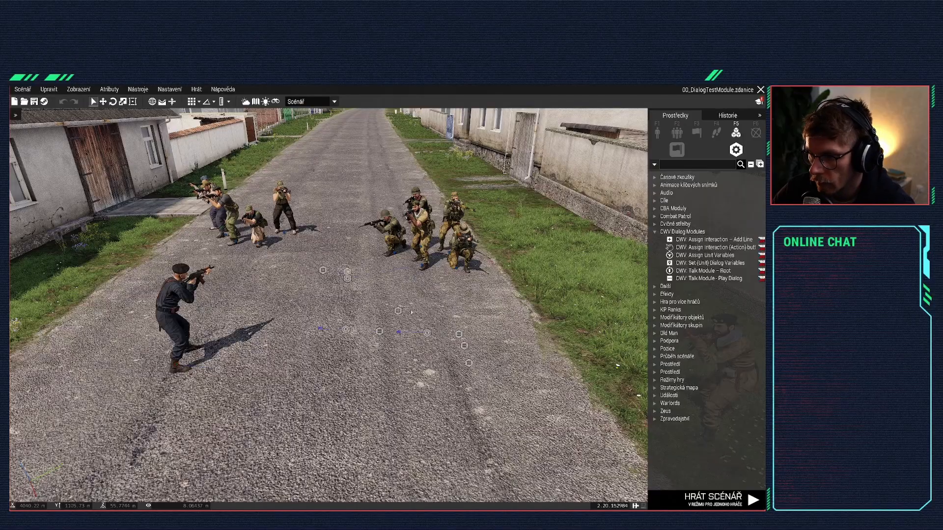
Step: Check the Play Dialog module for Stavrou's second greeting, synchronize its neighbouring Talk Module Root to Stavrou, and save the scenario
key(w)
drag(376, 415, 365, 410)
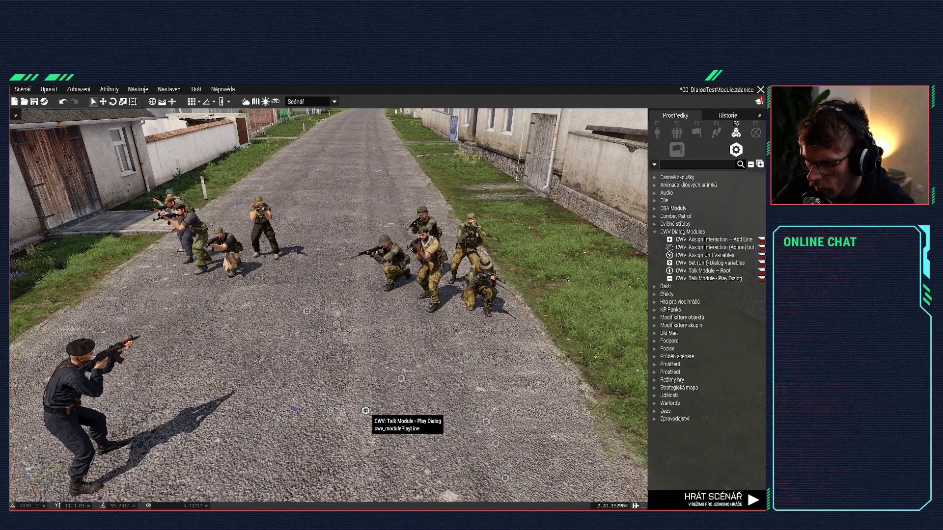
double_click(365, 411)
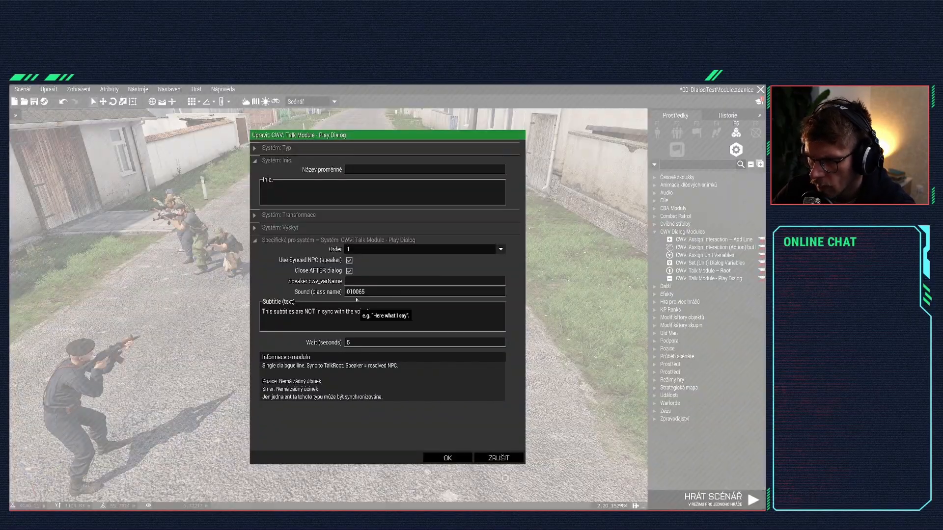
click(448, 457)
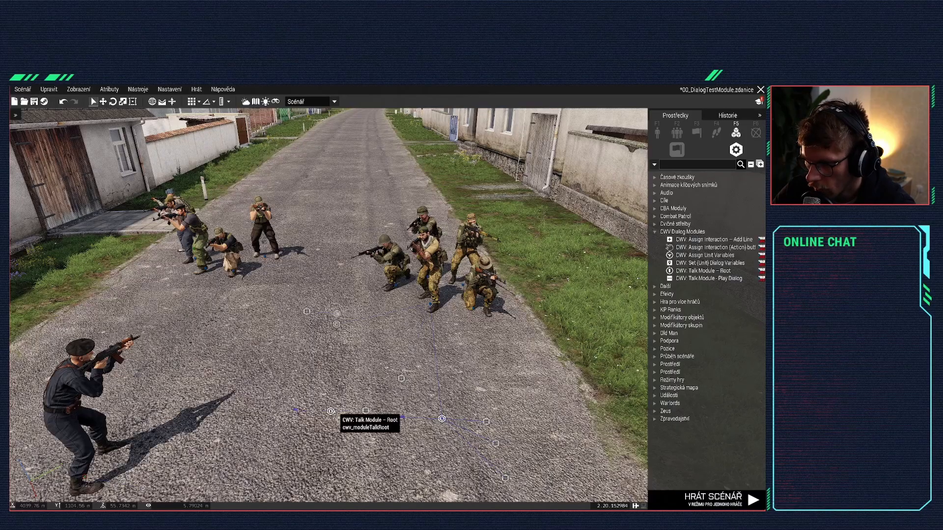
right_click(330, 410)
mouse_move(422, 359)
click(451, 360)
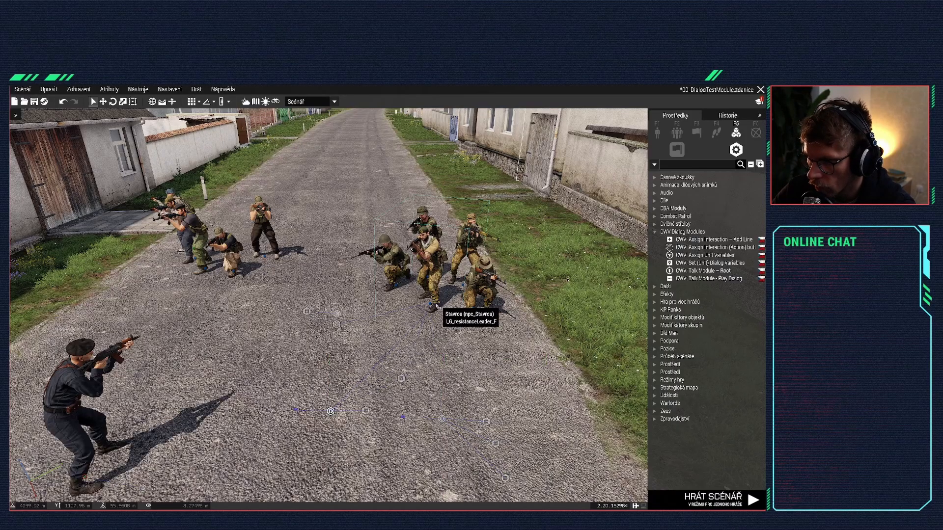
click(432, 306)
key(ctrl+s)
Step: Inspect the settings of the Talk Module Root for Stavrou's second greeting without changing them, and save the scenario
key(w)
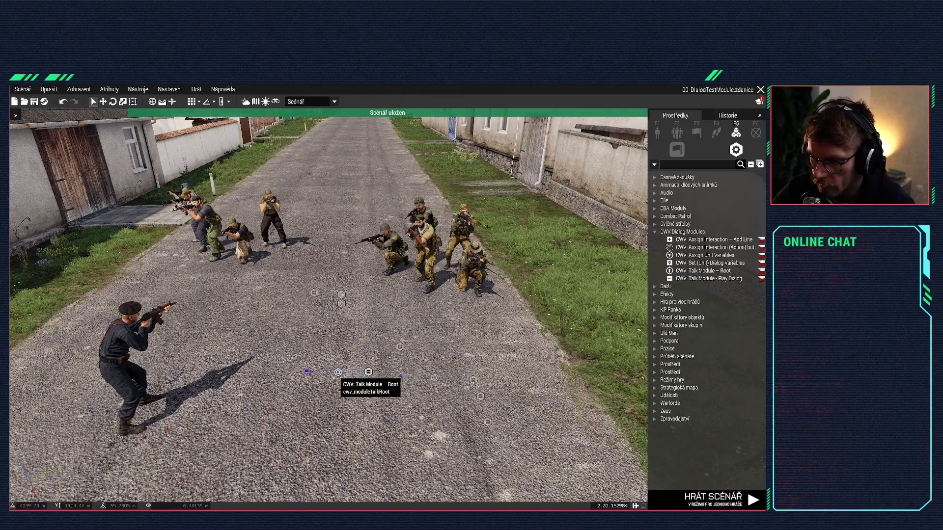
key(ctrl+s)
key(s)
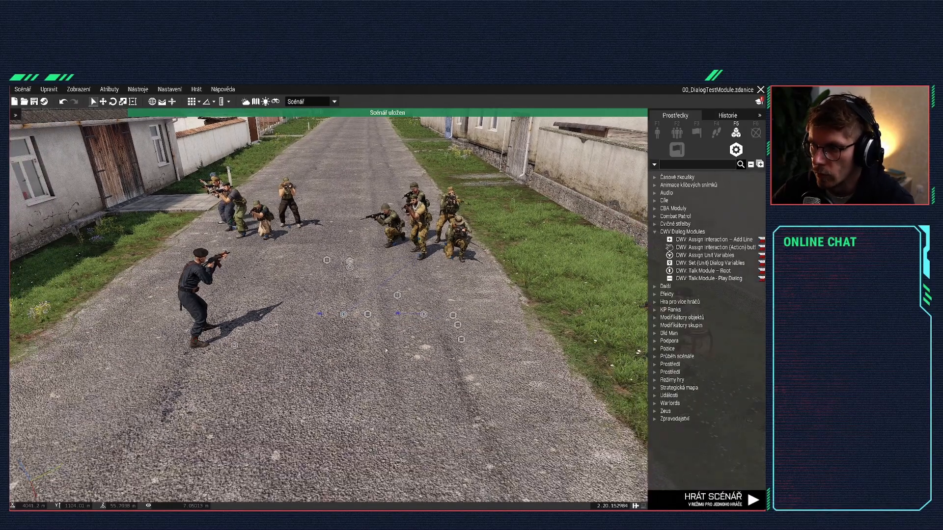
key(s)
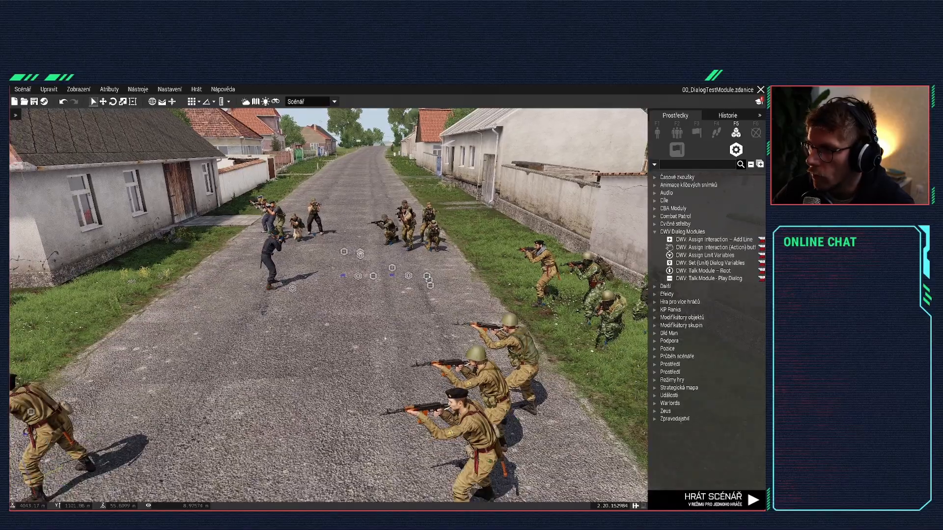
key(a)
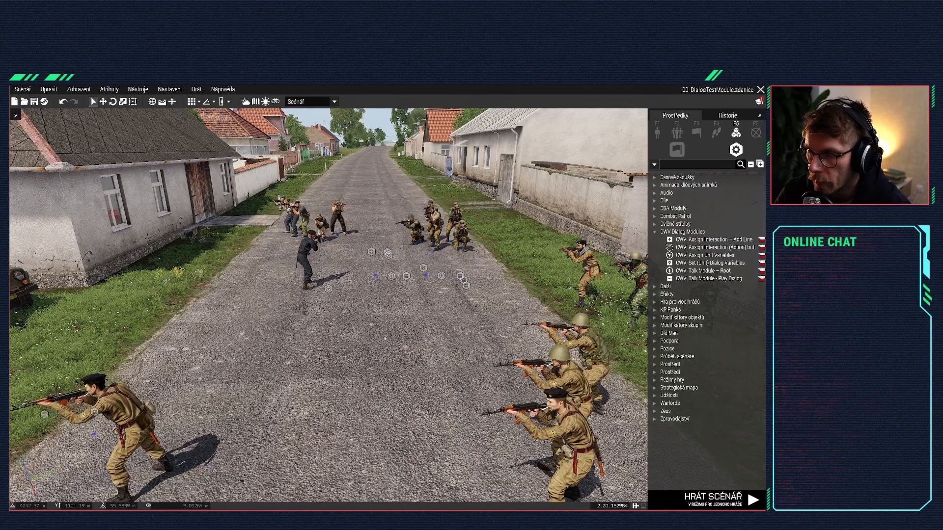
key(w)
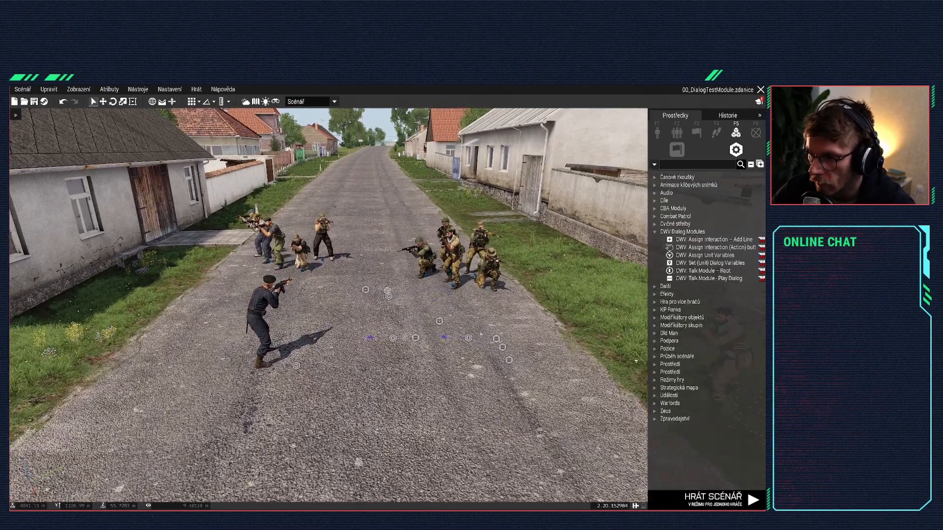
double_click(393, 340)
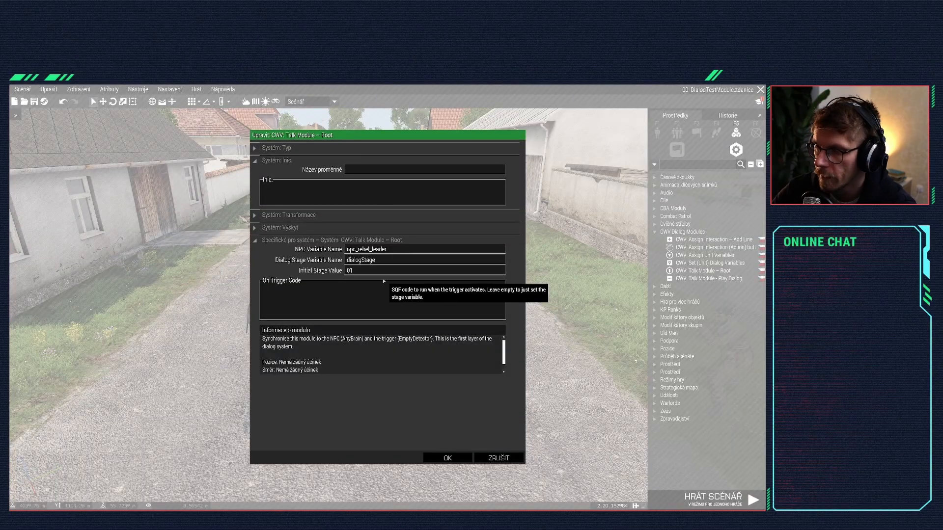
key(Escape)
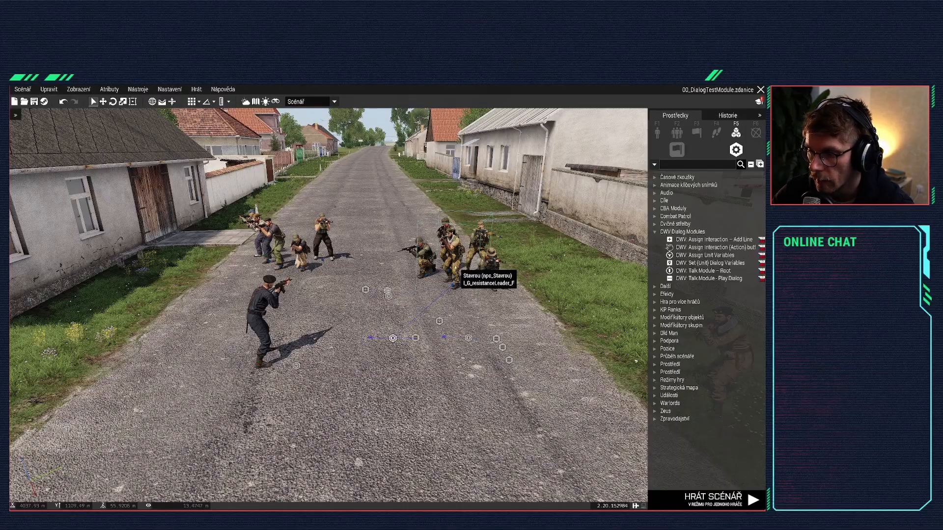
key(ctrl+s)
Step: Move the black-bereted soldier and his Assign Unit Variables module onto the grass in front of the parked jeep
key(s)
key(a)
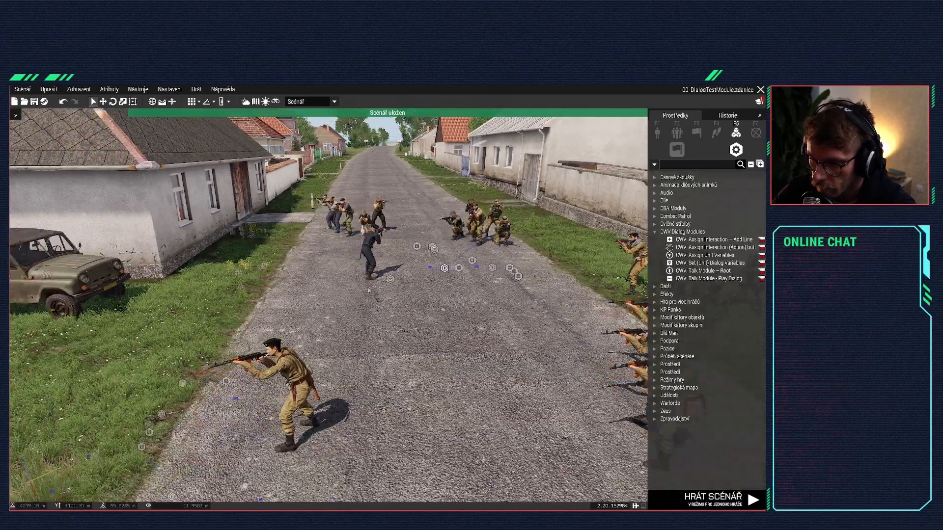
drag(373, 250, 222, 300)
key(s)
key(a)
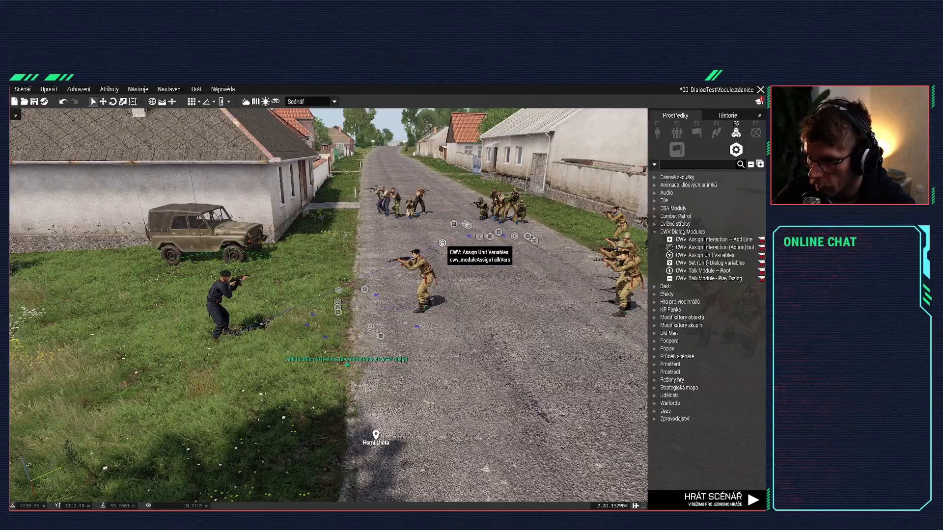
drag(216, 341, 210, 344)
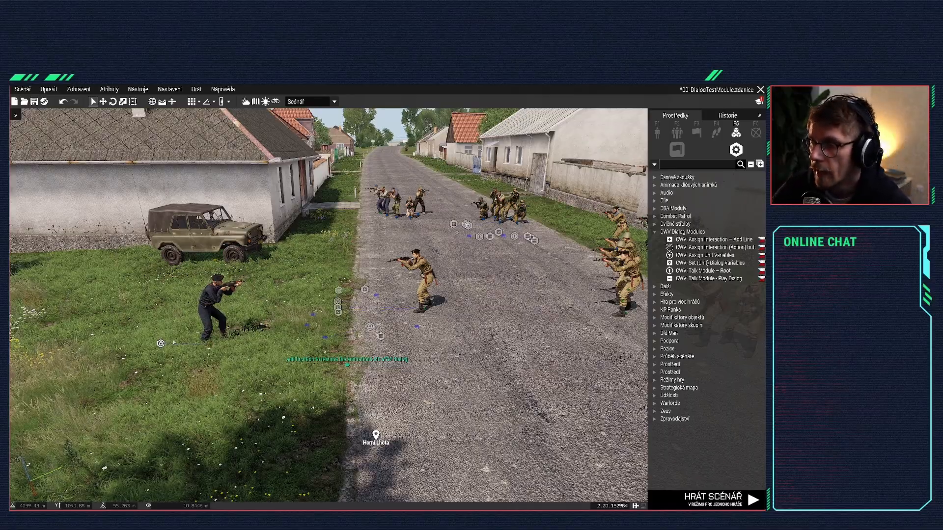
key(w)
key(d)
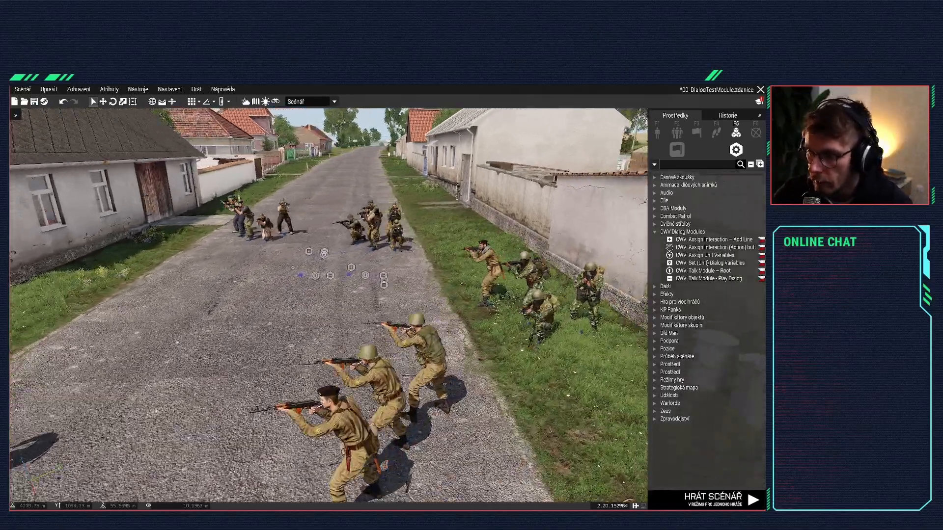
key(s)
key(a)
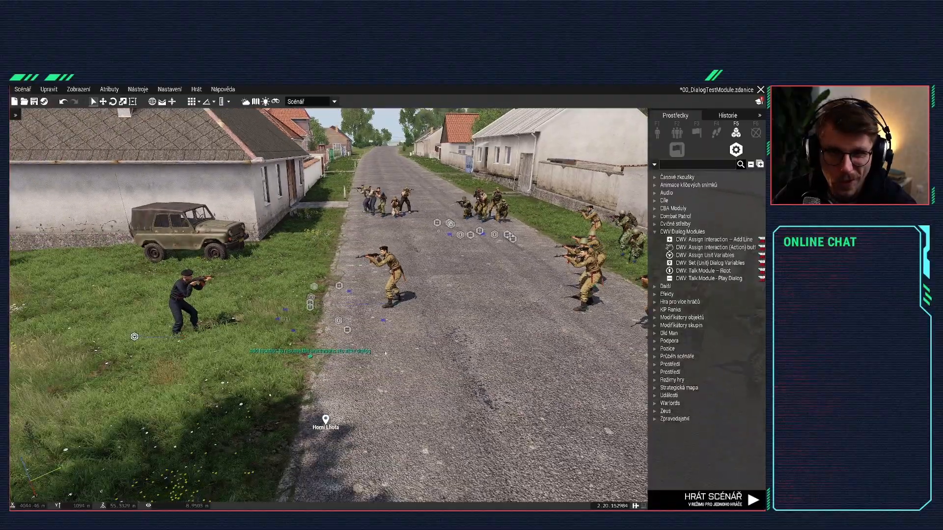
Step: Inspect the custom code for dialog option 2 in the Assign Interaction (Action) button module near the officer, including its script file name and npc_officer argument
key(w)
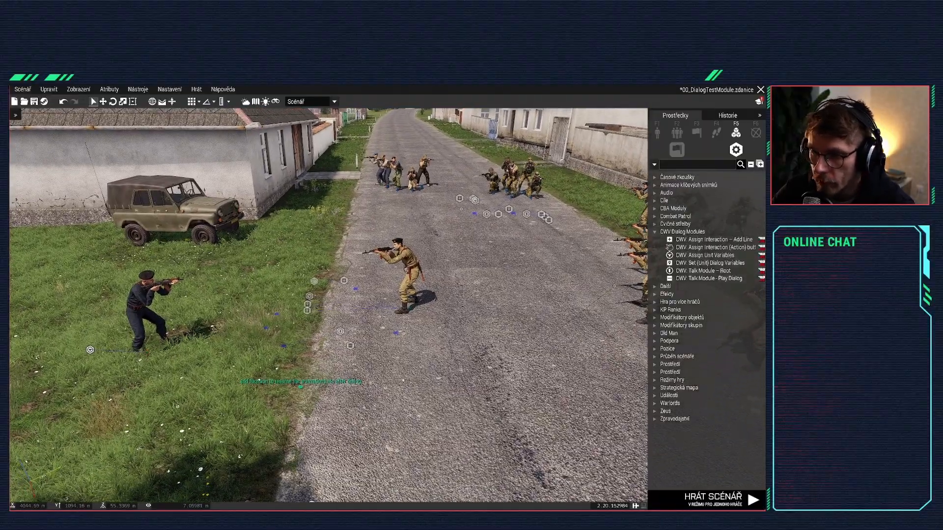
key(w)
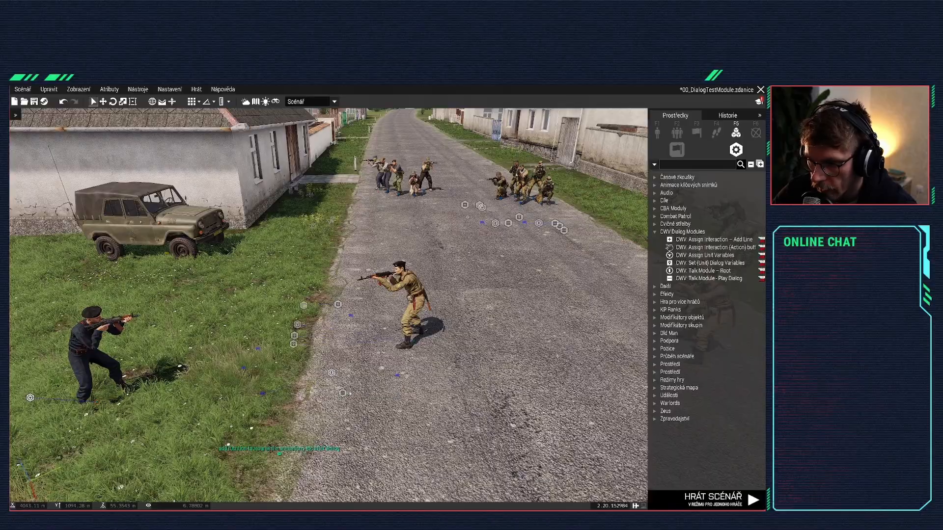
double_click(303, 306)
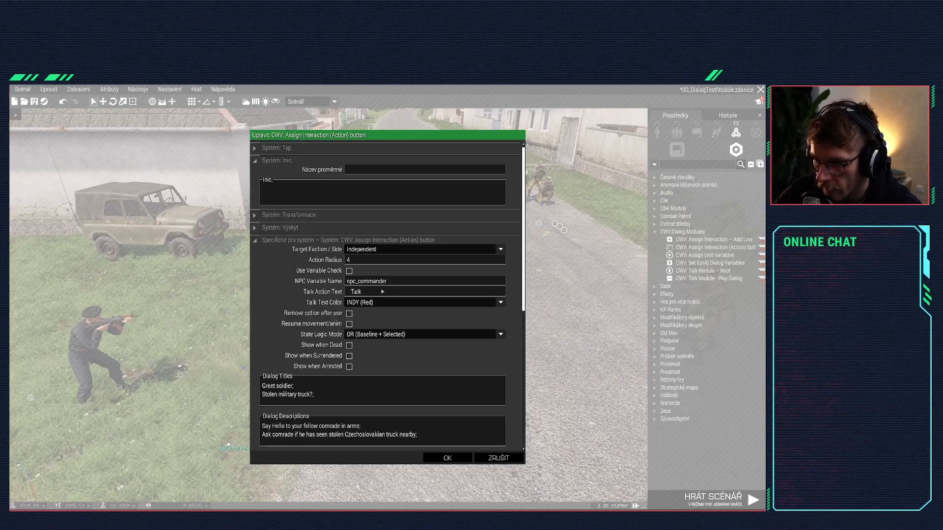
scroll(422, 297, down, 5)
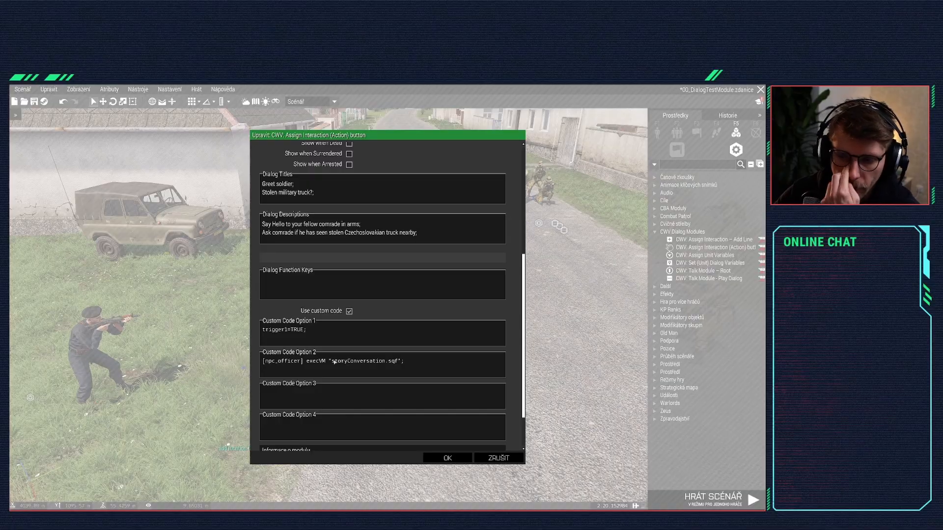
drag(411, 363, 249, 367)
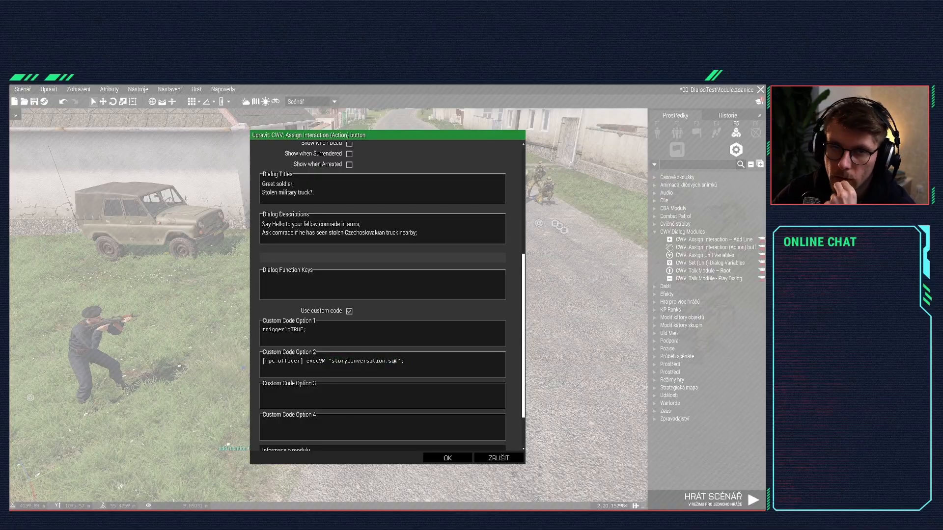
double_click(299, 368)
click(347, 364)
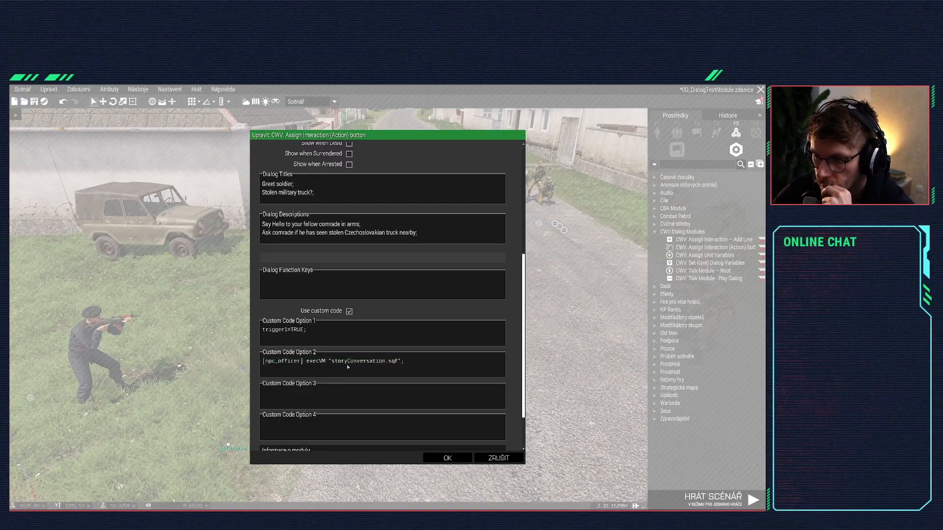
drag(331, 362, 396, 364)
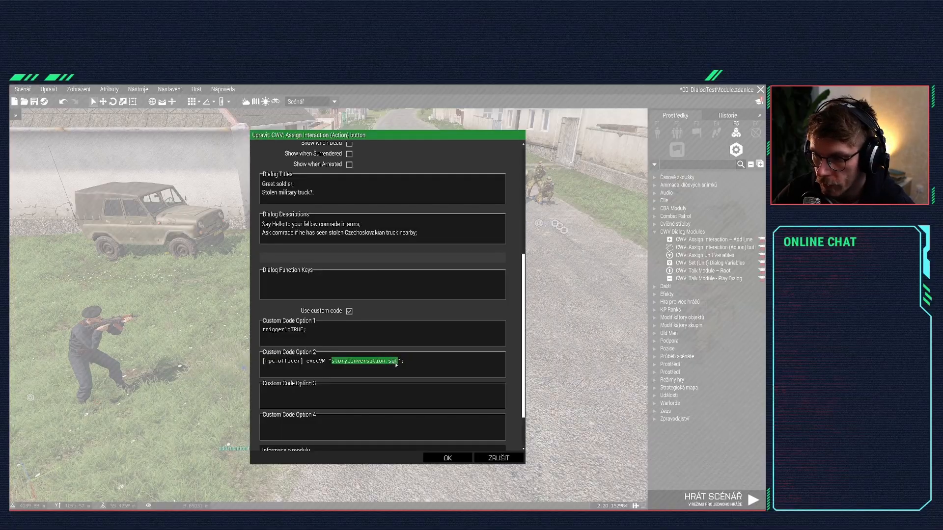
click(338, 363)
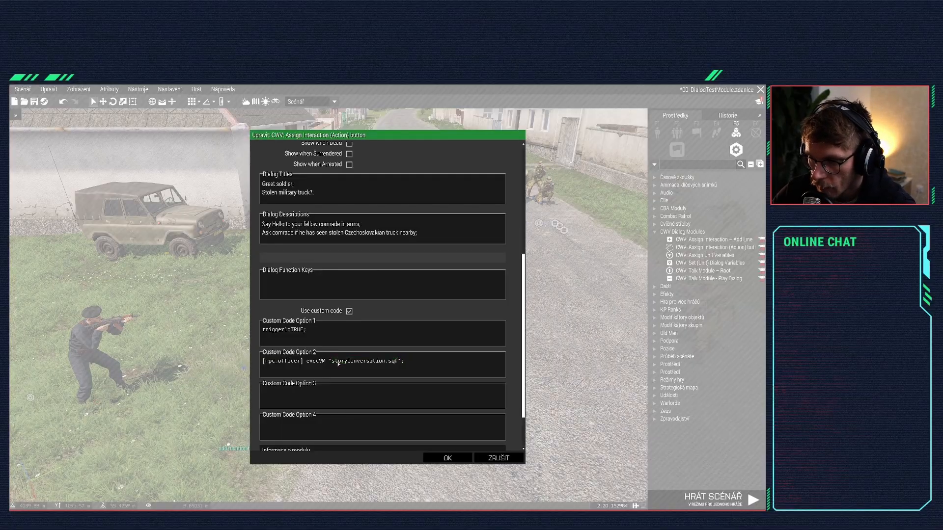
drag(332, 363, 396, 364)
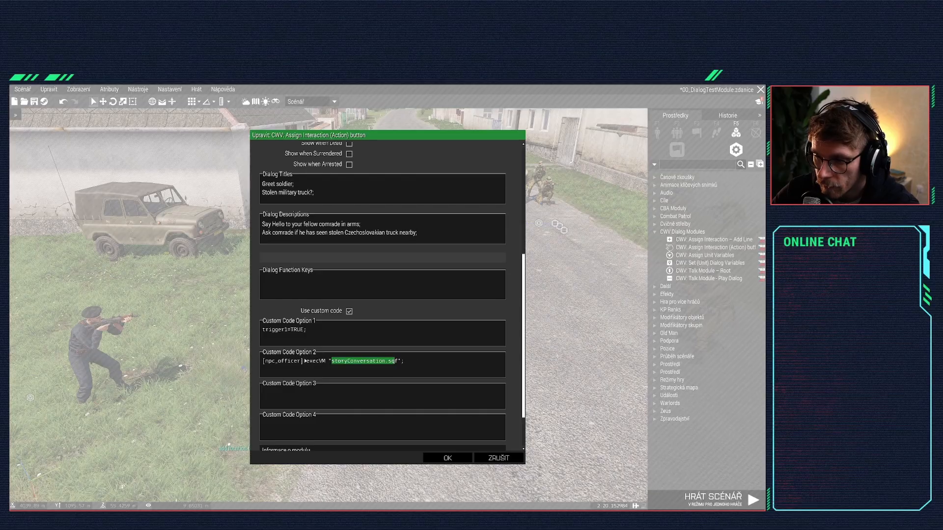
drag(300, 362, 266, 363)
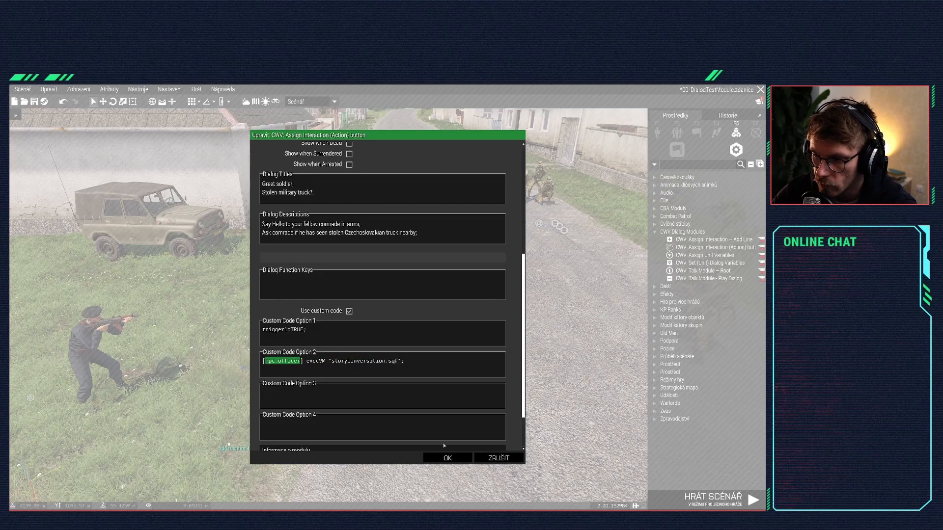
click(448, 458)
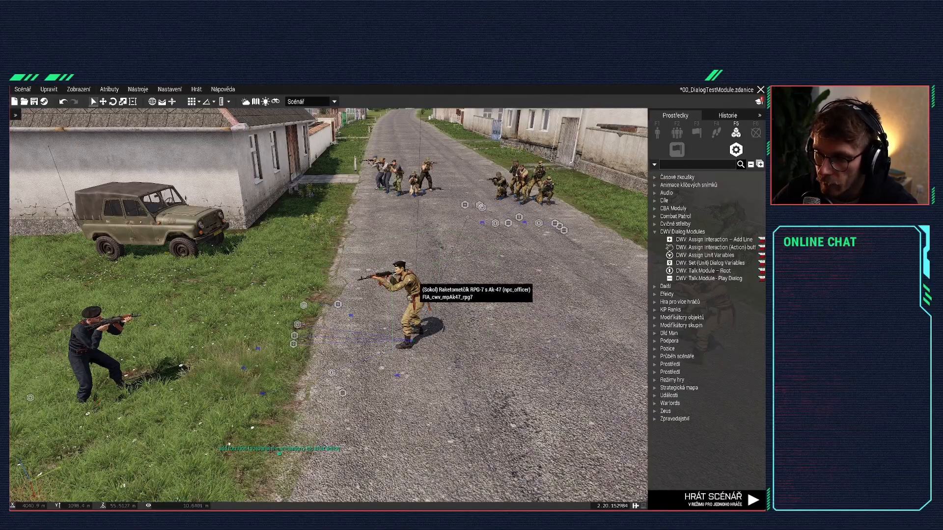
Step: Check the variable name of the soldier standing on the road and the custom variable name in his Assign Unit Variables module
double_click(415, 282)
drag(381, 169, 353, 171)
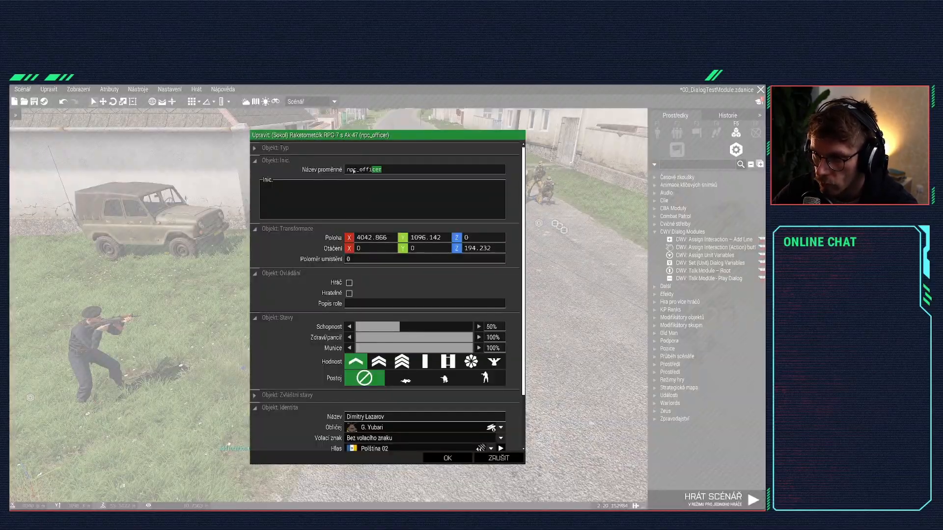
click(447, 458)
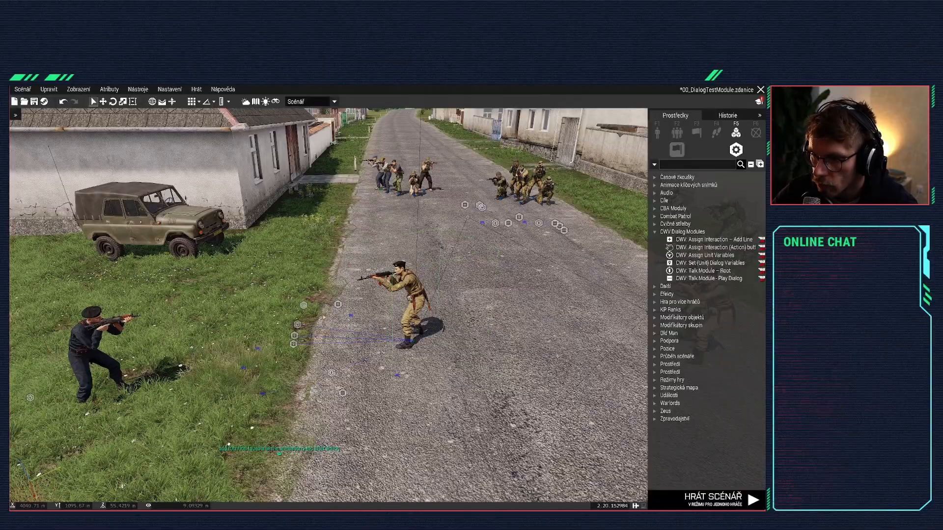
double_click(297, 325)
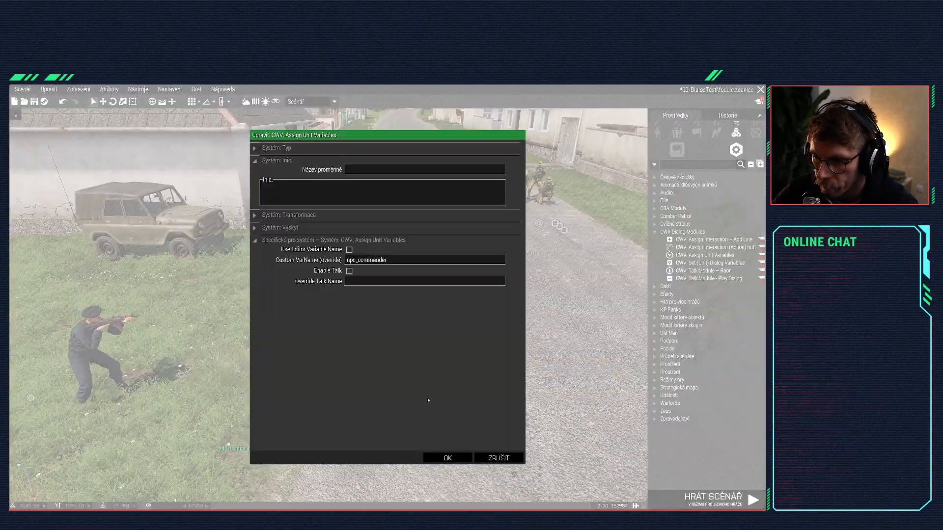
click(447, 457)
Step: Recheck the npc_officer argument in the Assign Interaction module's option 2 code and save the scenario
double_click(322, 327)
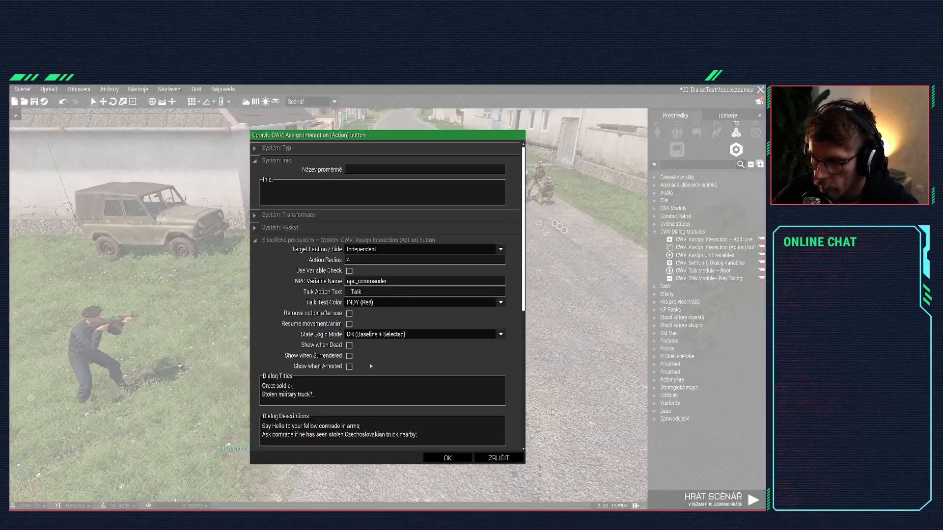
scroll(353, 369, down, 5)
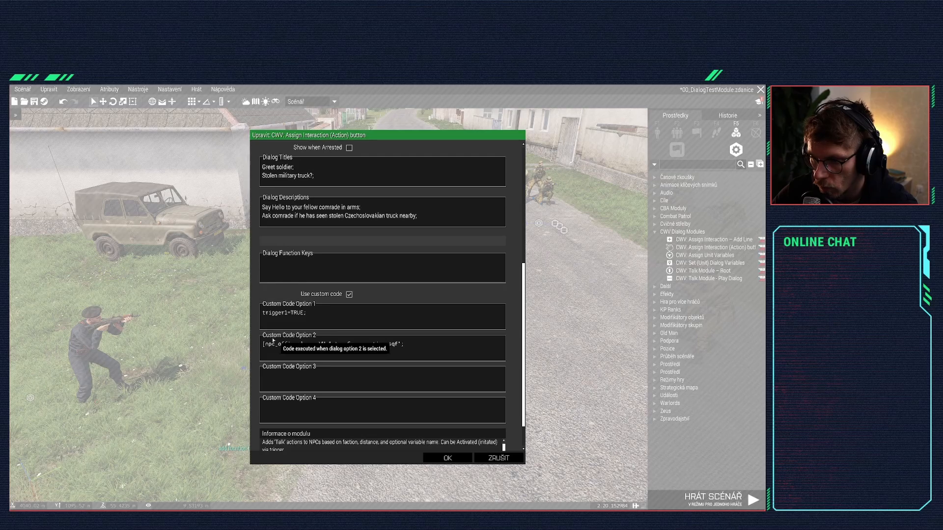
drag(266, 345, 298, 345)
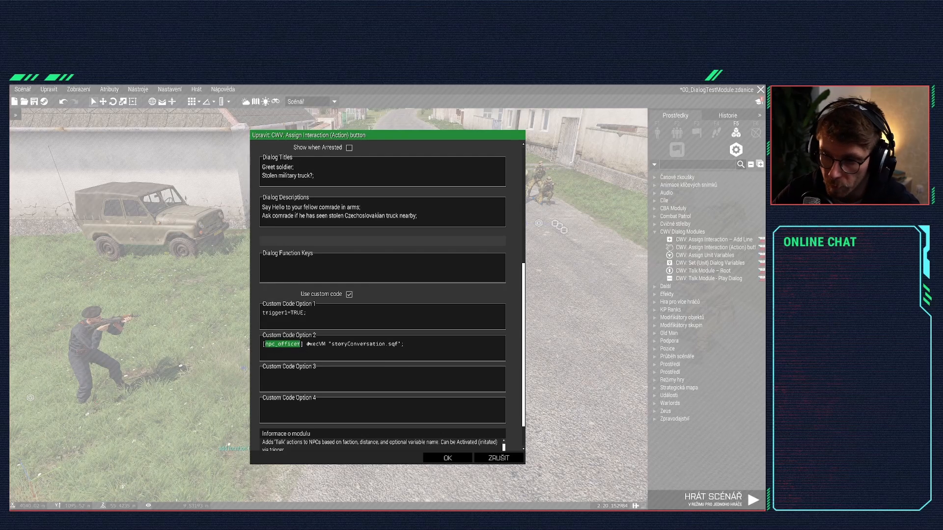
click(447, 458)
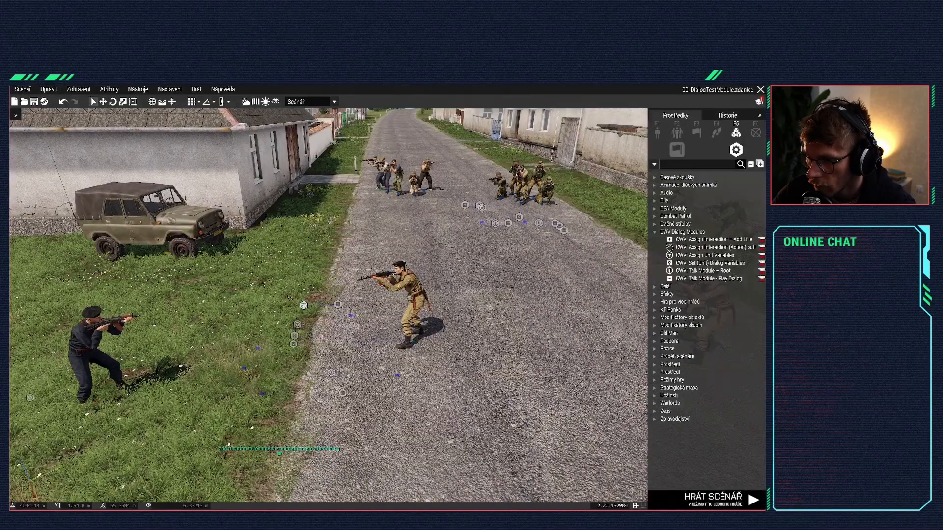
key(ctrl+s)
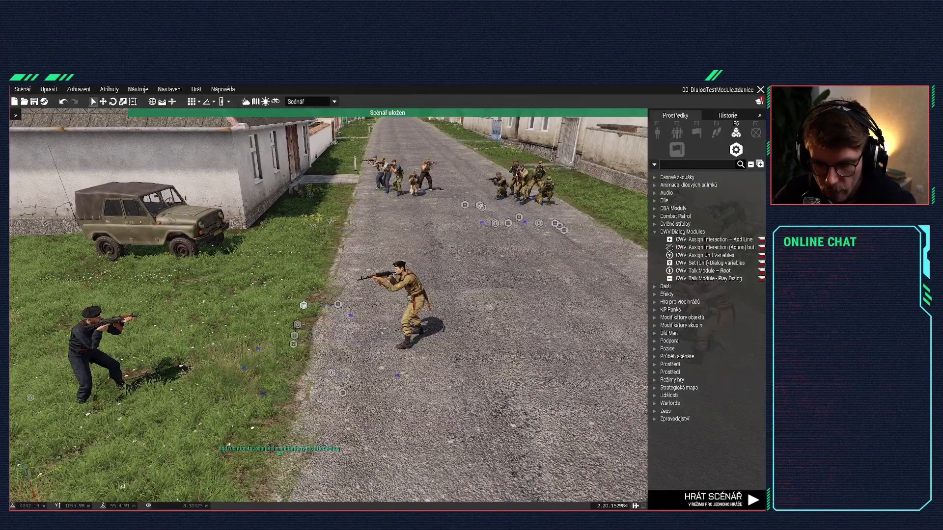
Step: Switch to the text editor and review the opening section of storyConversation.sqf, up to the switch on the NPC name
key(alt+Tab)
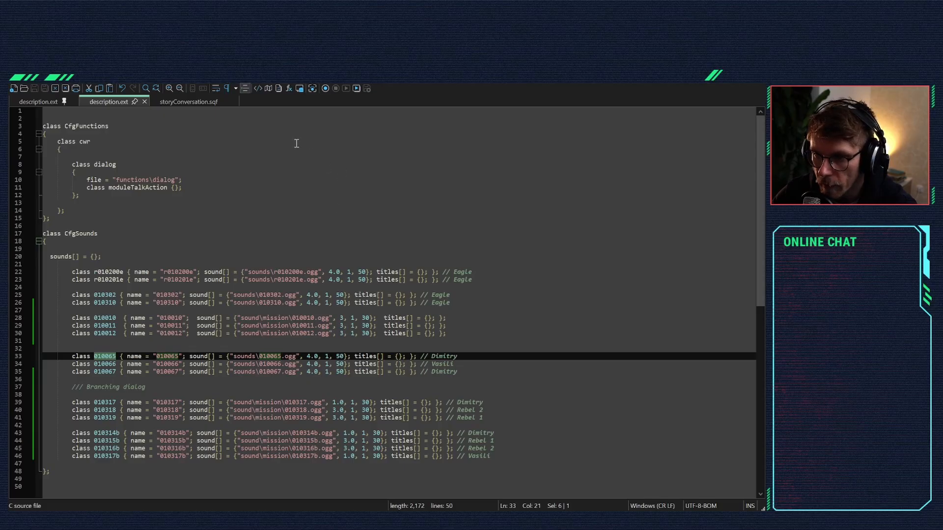
click(191, 102)
scroll(322, 293, up, 6)
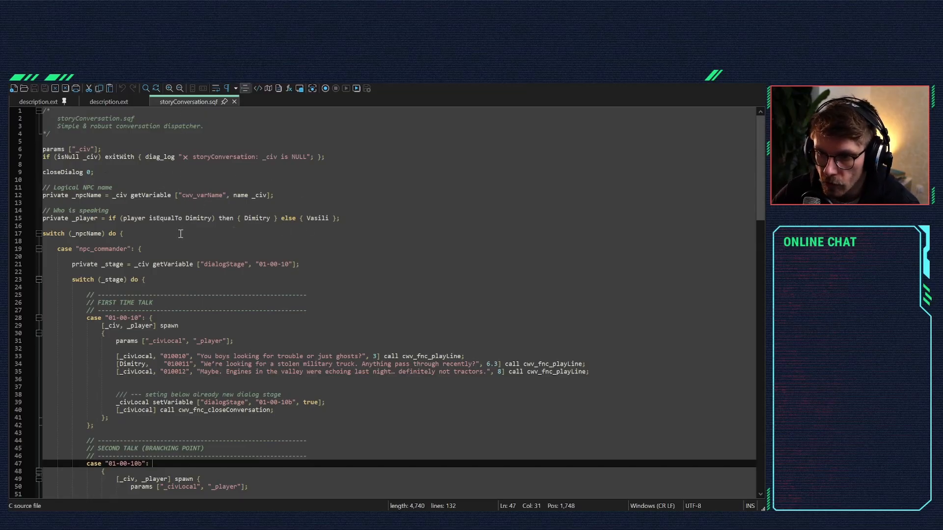
click(153, 234)
drag(153, 235, 49, 121)
click(116, 210)
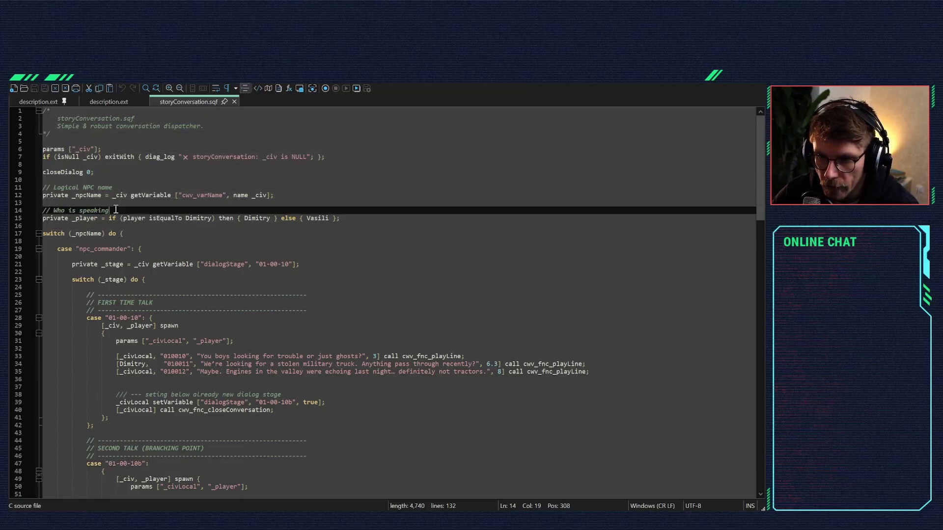
Step: Examine the "Who is speaking" line in storyConversation.sqf, including its player comparison with Dimitry and the alternative speaker
click(57, 219)
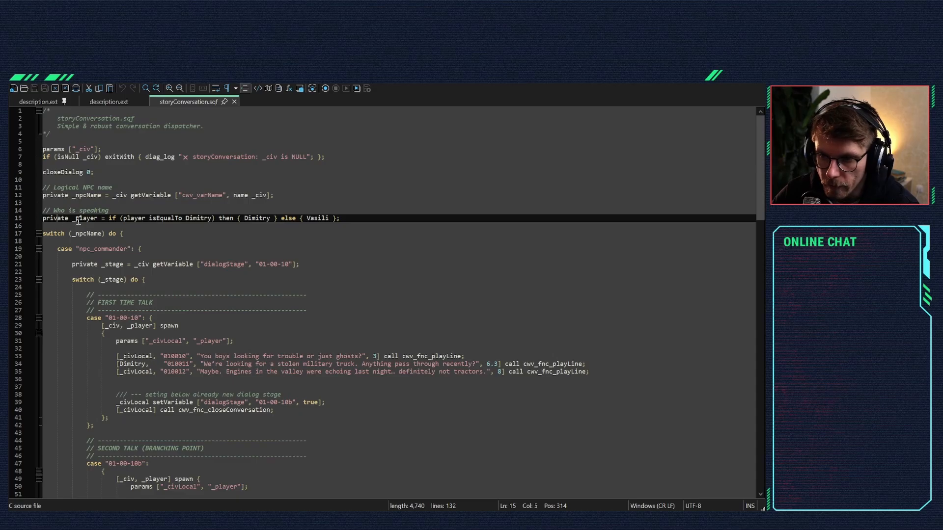
click(113, 211)
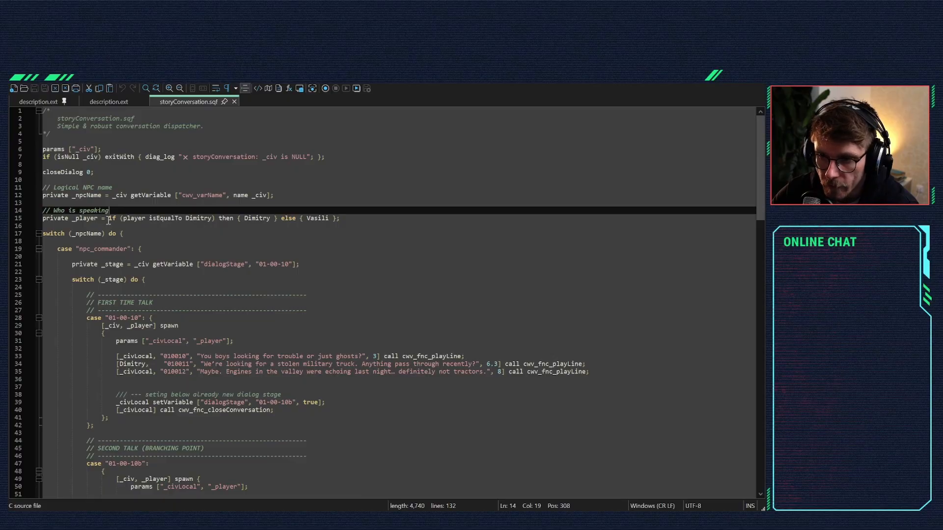
drag(123, 219, 208, 221)
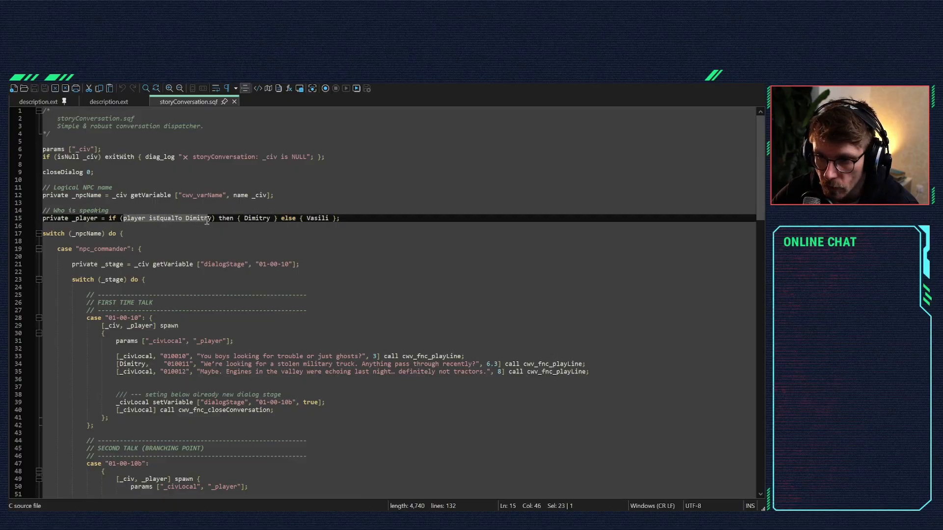
click(255, 218)
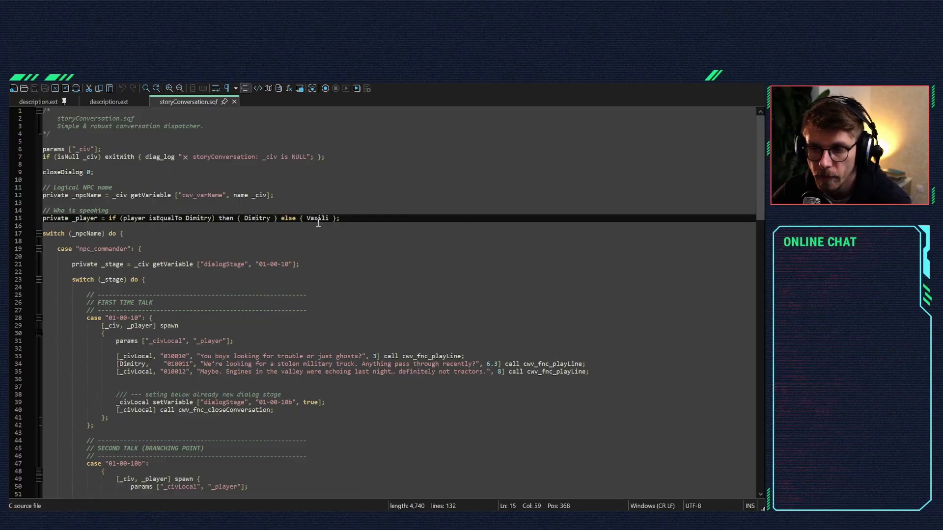
click(154, 219)
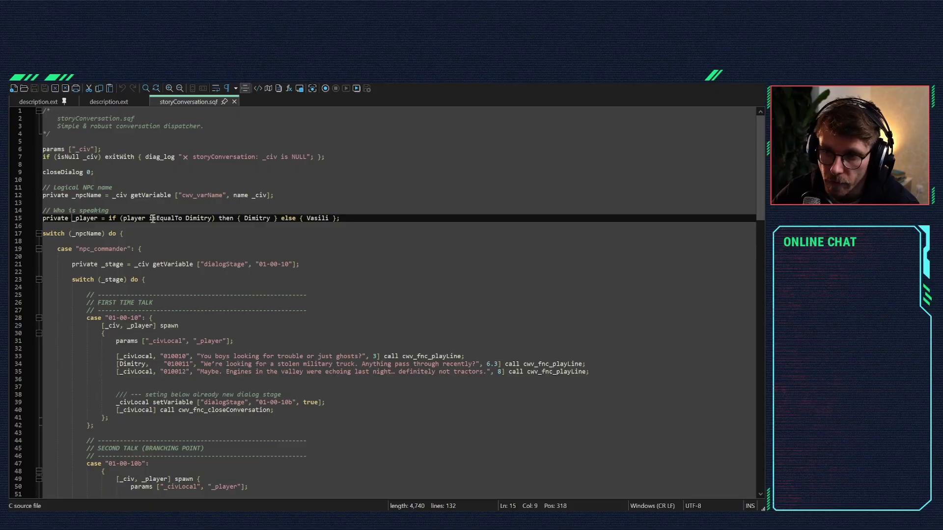
drag(185, 219, 211, 221)
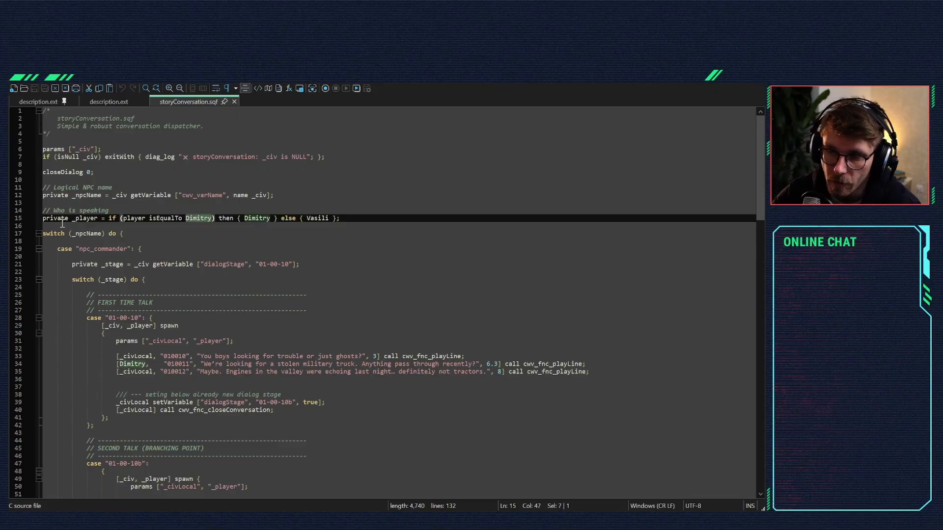
click(121, 218)
click(55, 217)
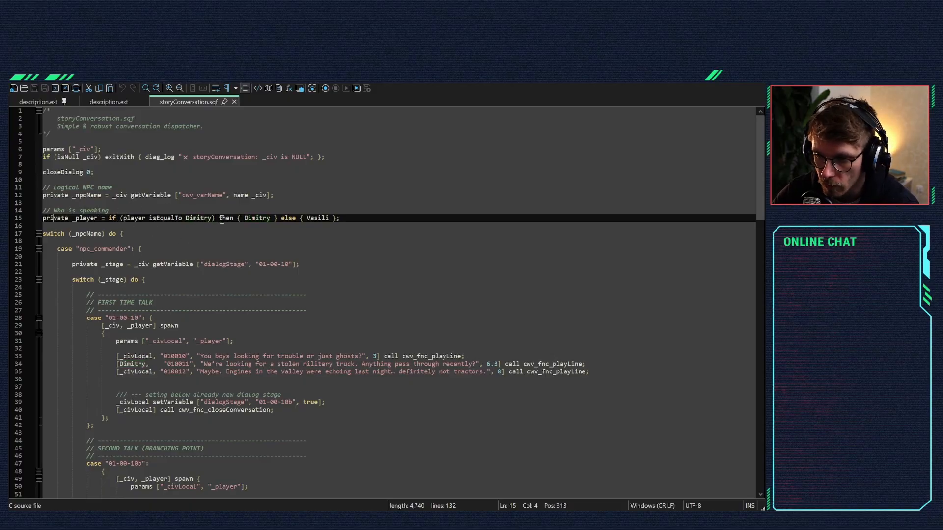
Step: Examine the npc_commander case in the NPC name switch and the cwv_varName variable used to get the logical NPC name
scroll(241, 227, down, 2)
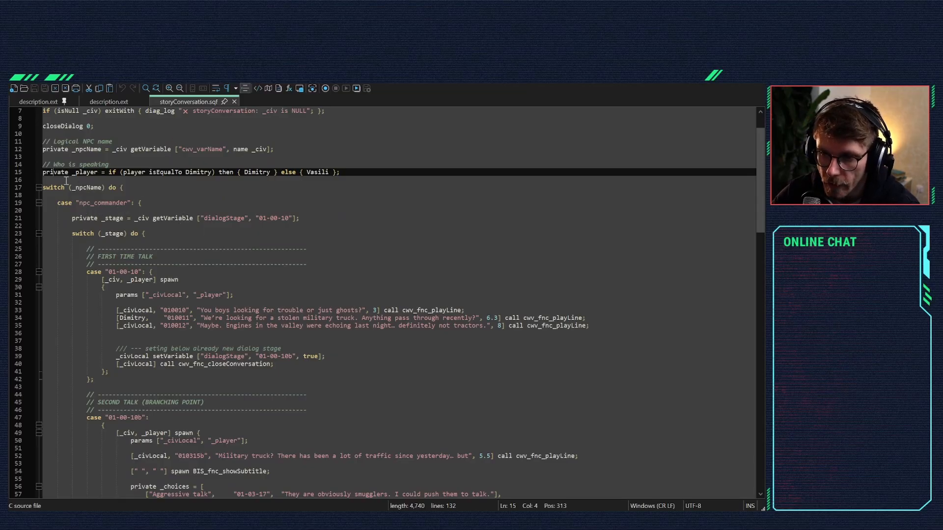
drag(72, 188, 128, 203)
click(108, 196)
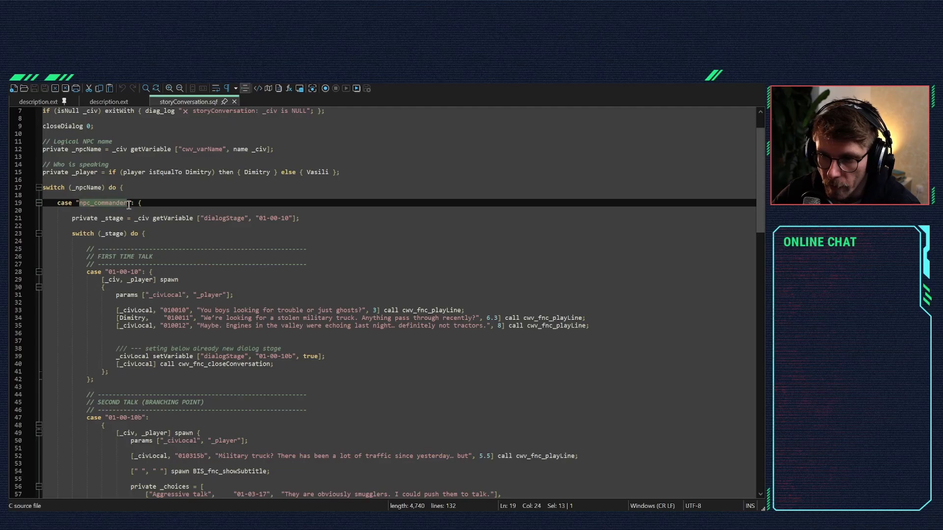
scroll(135, 205, up, 2)
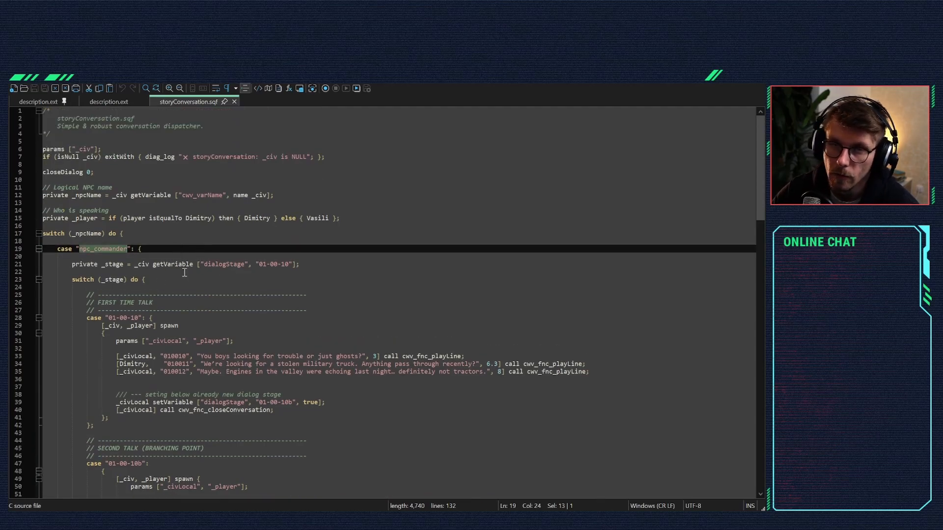
drag(179, 197, 223, 196)
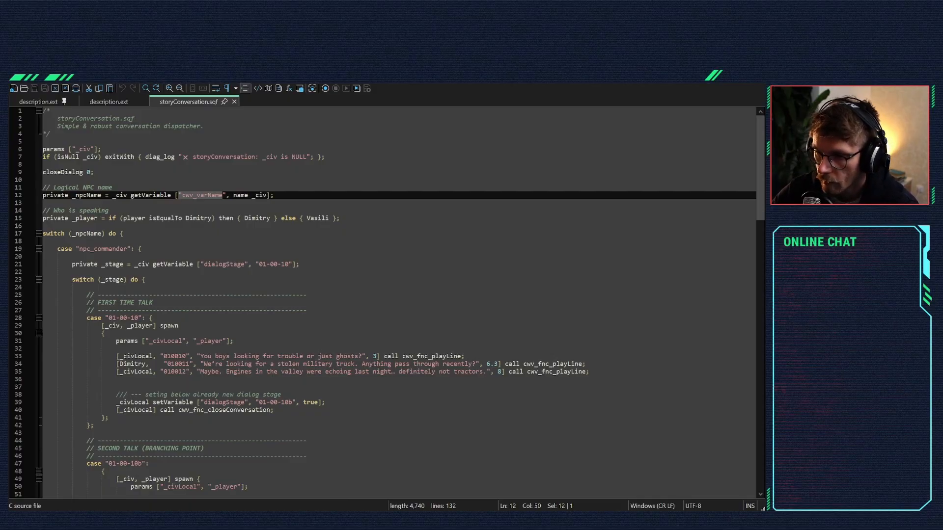
Step: Examine the npc_commander case, its dialogStage variable and the code block of the first-time-talk case "01-00-10"
drag(80, 252, 138, 250)
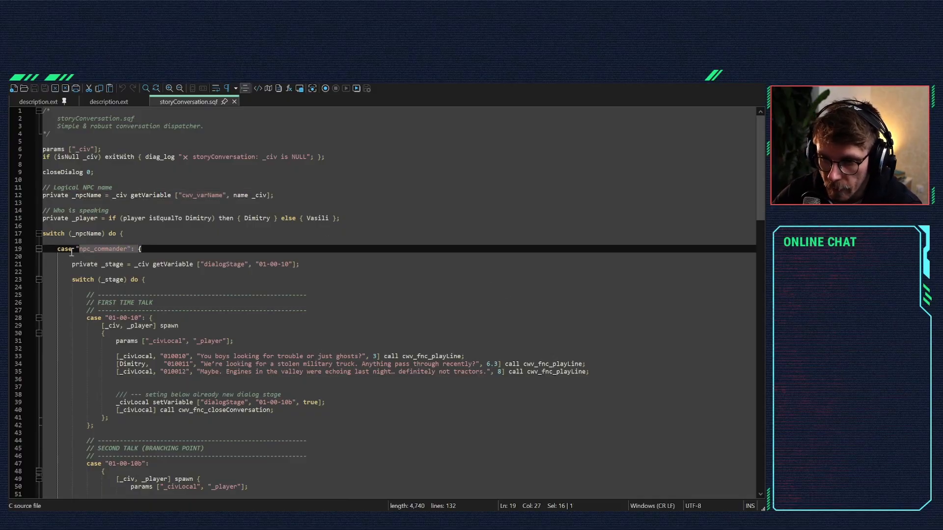
click(65, 250)
scroll(123, 240, down, 3)
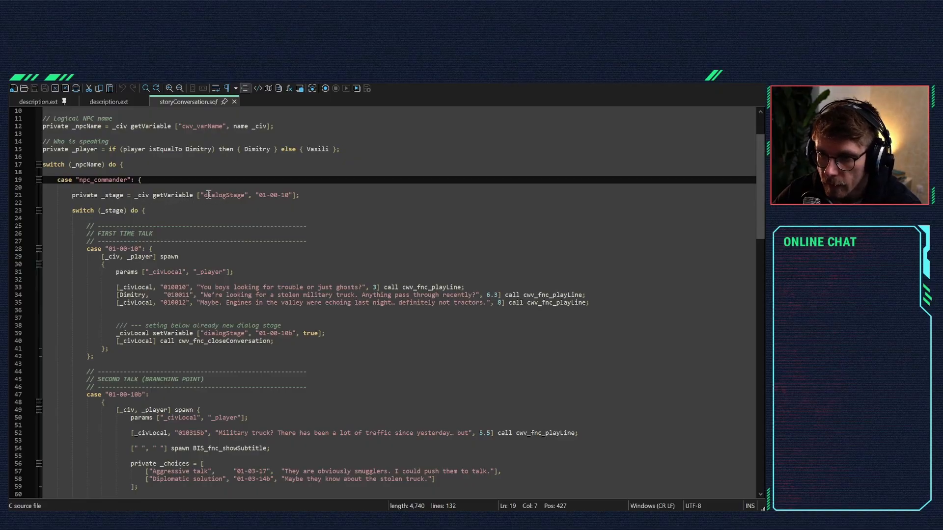
drag(206, 195, 256, 195)
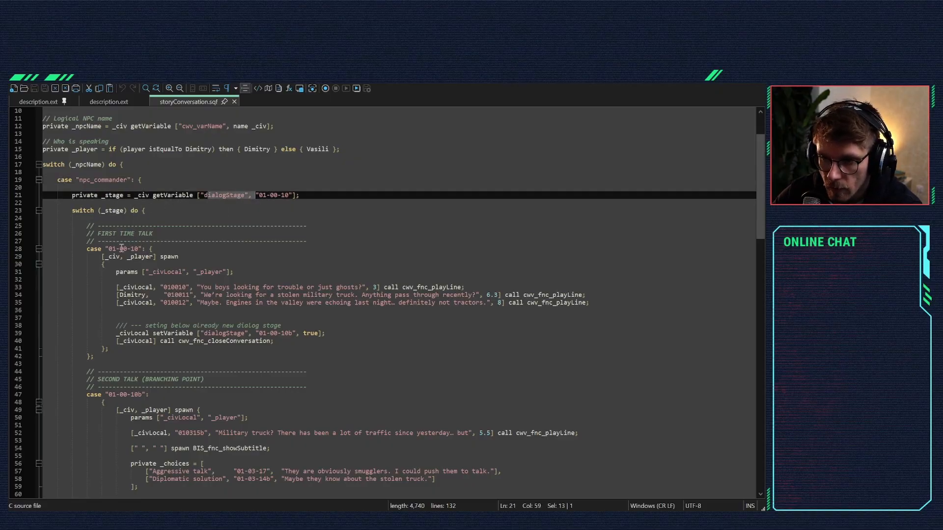
drag(109, 248, 384, 345)
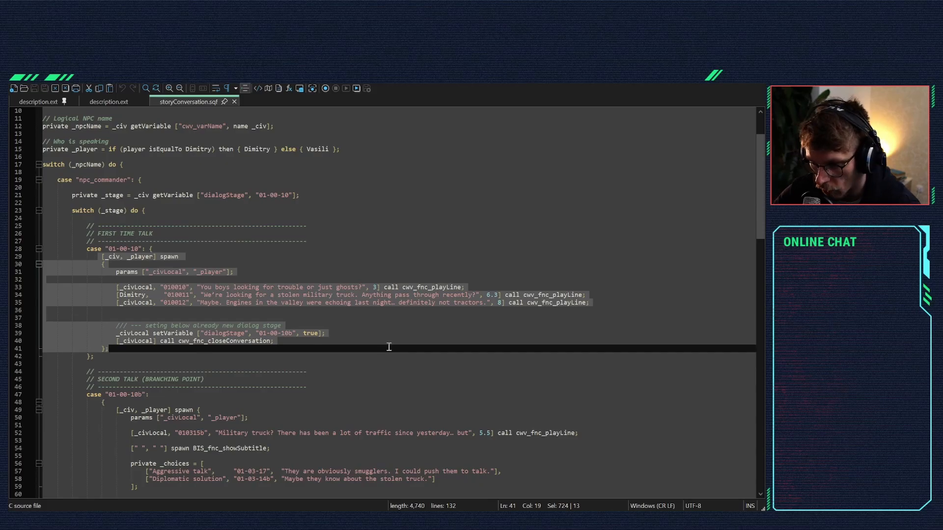
click(358, 333)
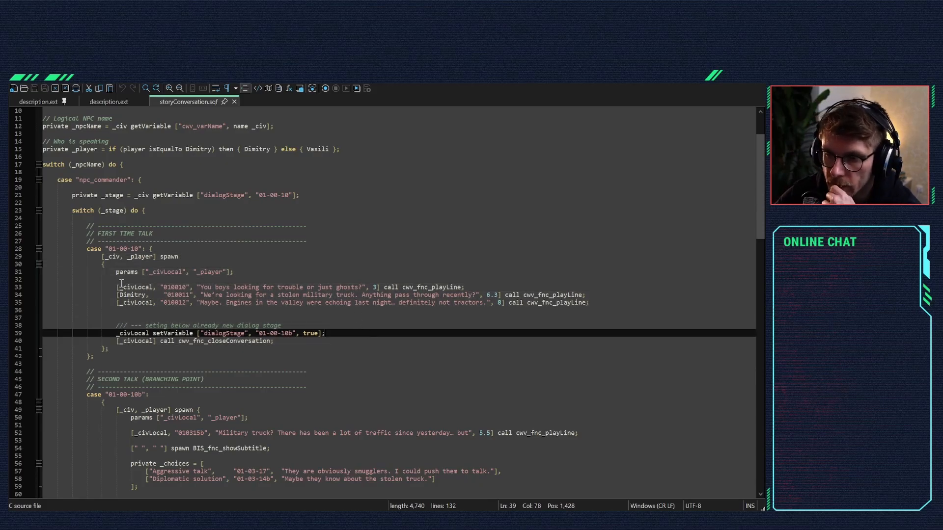
Step: Examine the first cwv_fnc_playLine call in the first-time-talk block, "You boys looking for trouble or just ghosts?"
drag(113, 287, 484, 287)
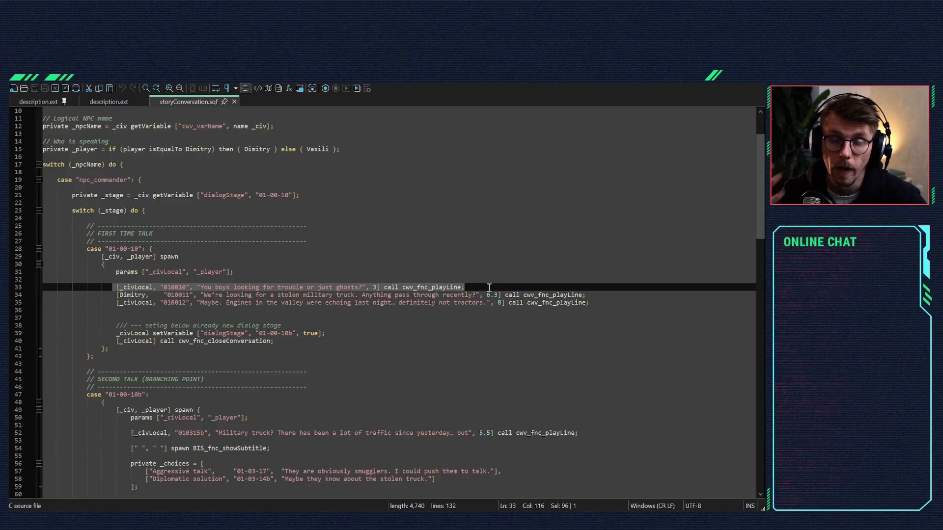
click(452, 287)
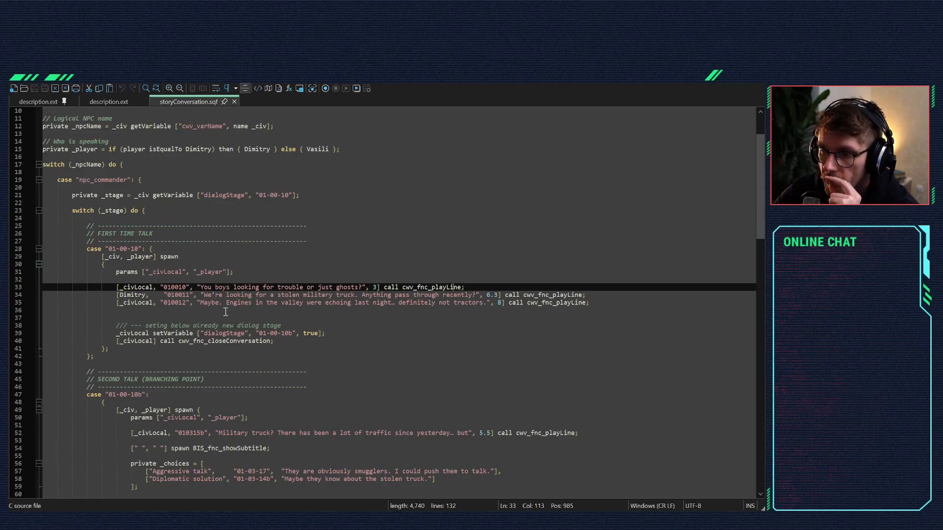
drag(115, 288, 596, 293)
click(520, 287)
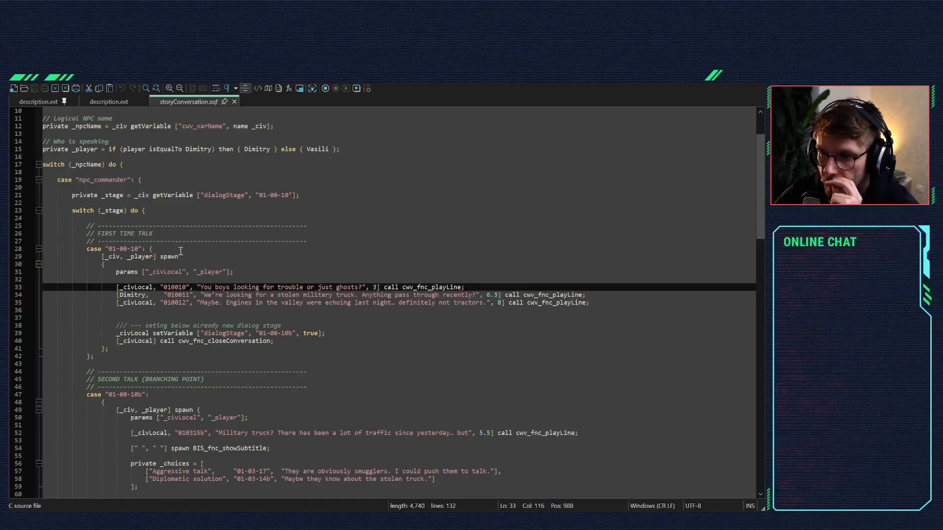
Step: Compare the spawn keyword of the first-time-talk block with the call keyword in its three cwv_fnc_playLine lines
drag(181, 256, 161, 258)
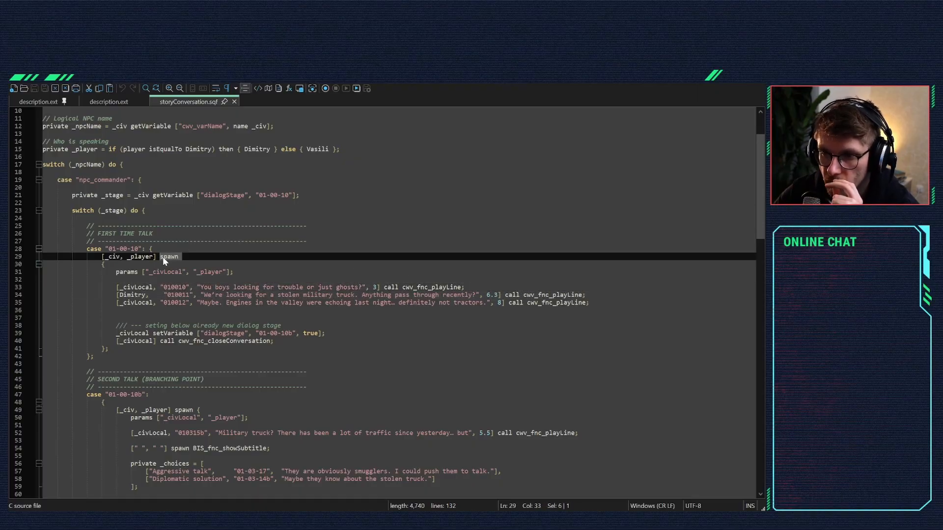
click(503, 295)
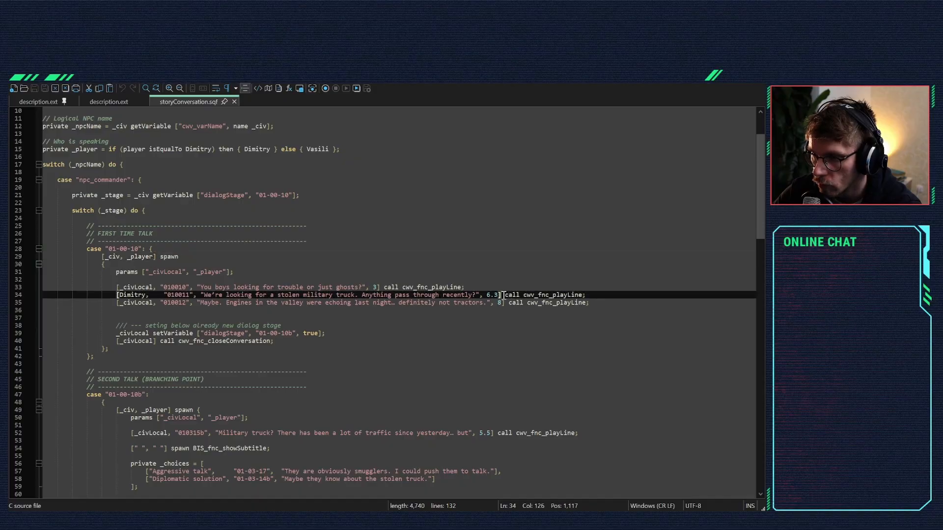
drag(503, 296, 523, 295)
click(522, 296)
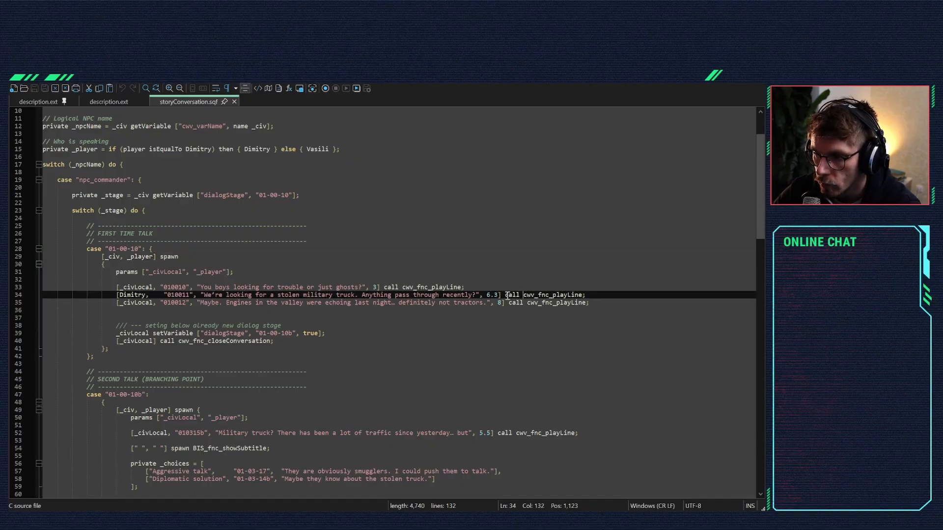
double_click(509, 295)
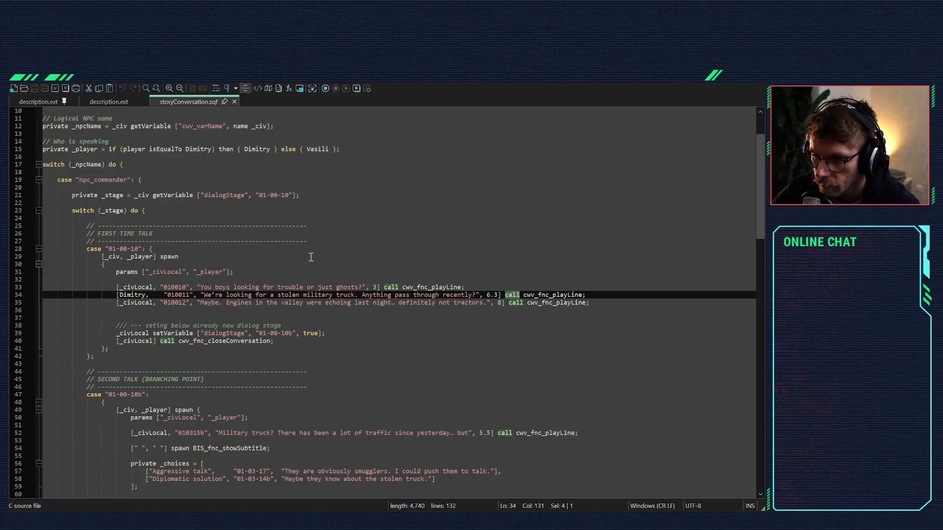
drag(116, 286, 633, 310)
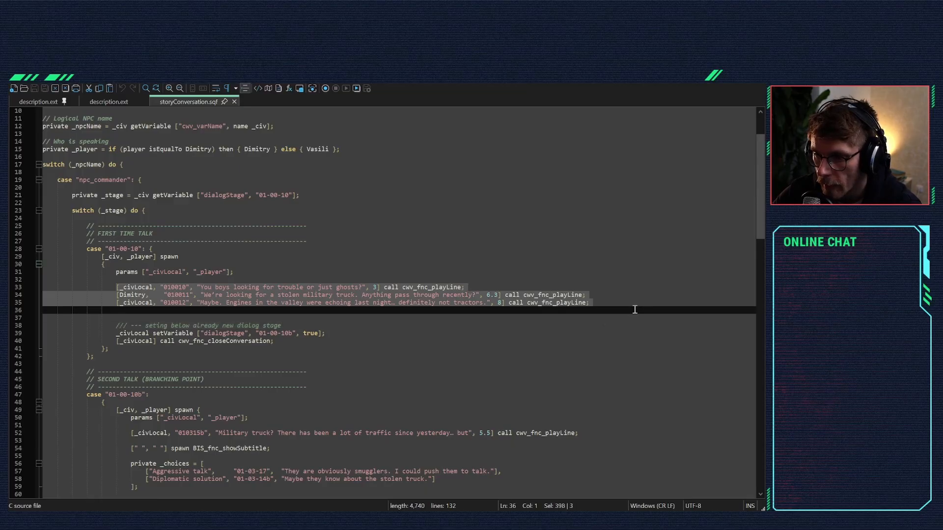
Step: Examine the _civLocal setVariable line under the new dialog stage comment and trace _civLocal through the script
click(181, 318)
drag(117, 324, 120, 324)
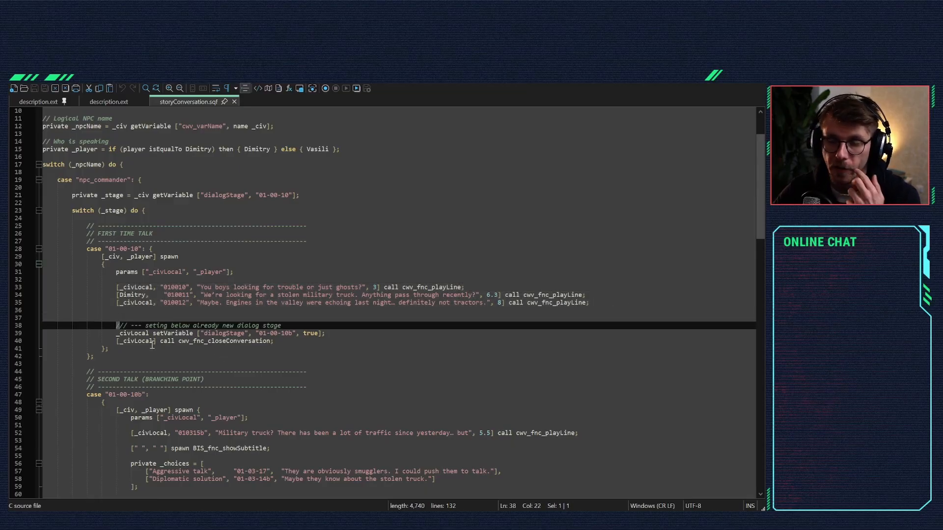
double_click(129, 332)
scroll(139, 291, up, 3)
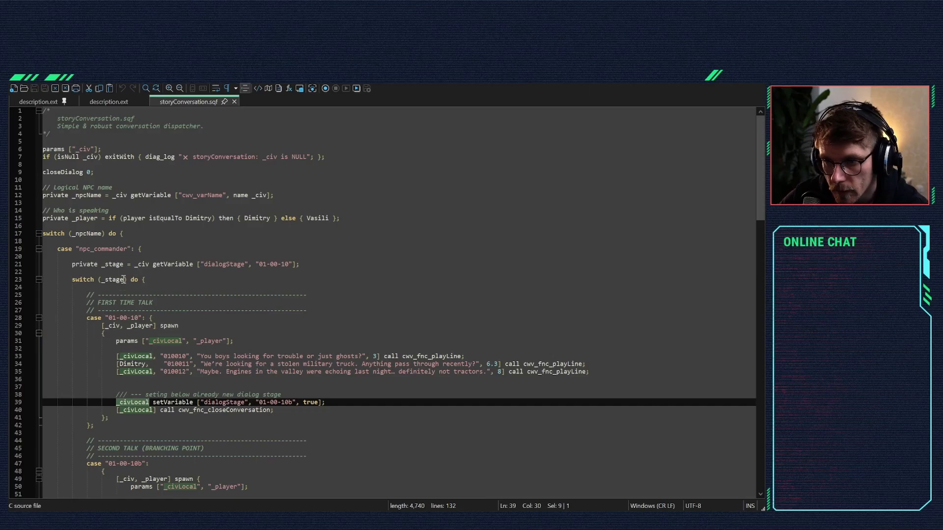
scroll(231, 260, down, 2)
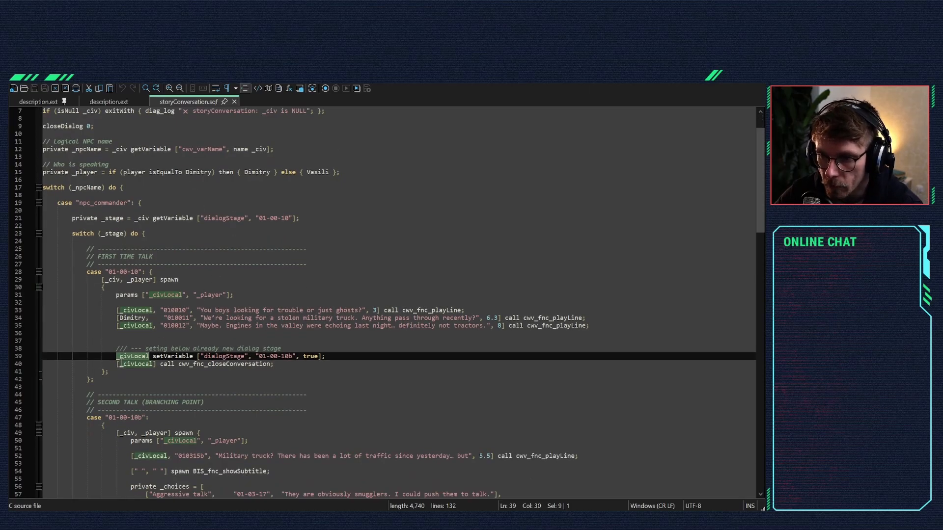
scroll(148, 294, up, 2)
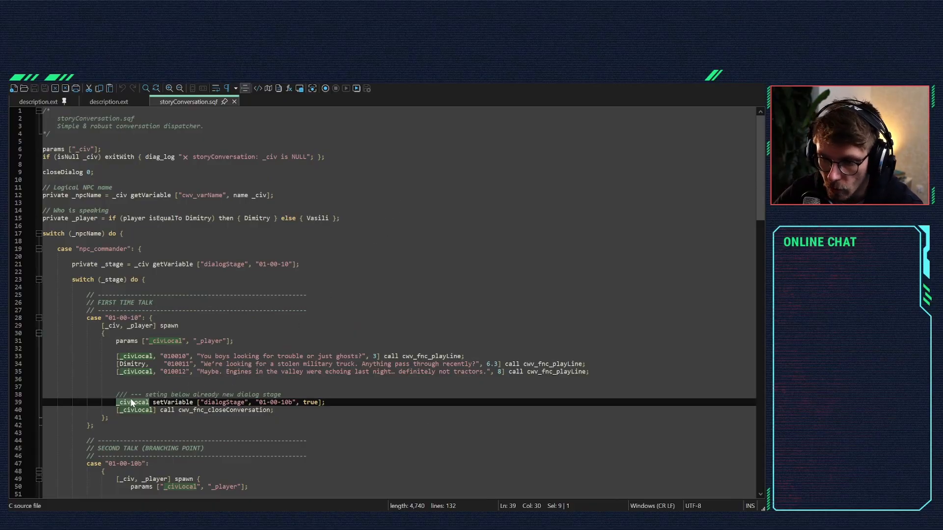
click(115, 403)
drag(116, 402, 149, 402)
click(152, 402)
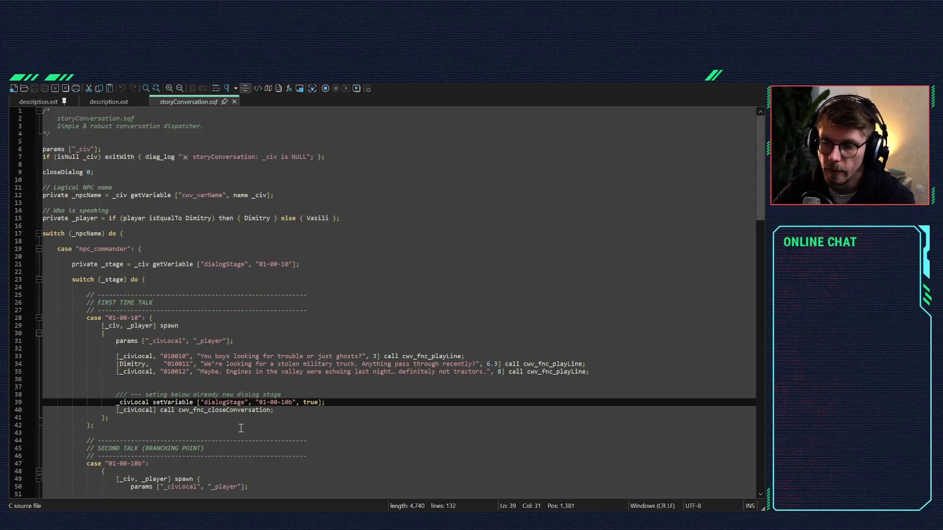
Step: Examine the cwv_fnc_closeConversation call that ends the first-time talk, and the "01-00-10" case label
scroll(250, 428, down, 4)
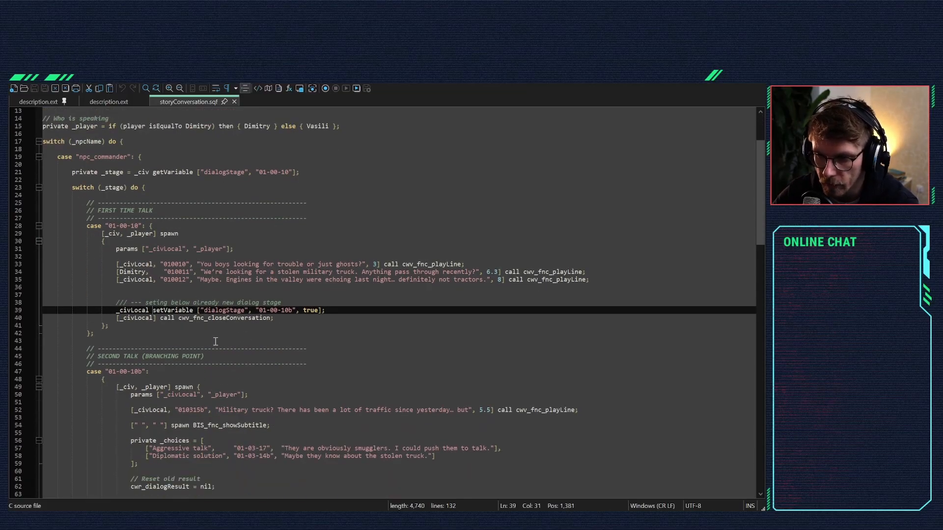
scroll(215, 342, up, 1)
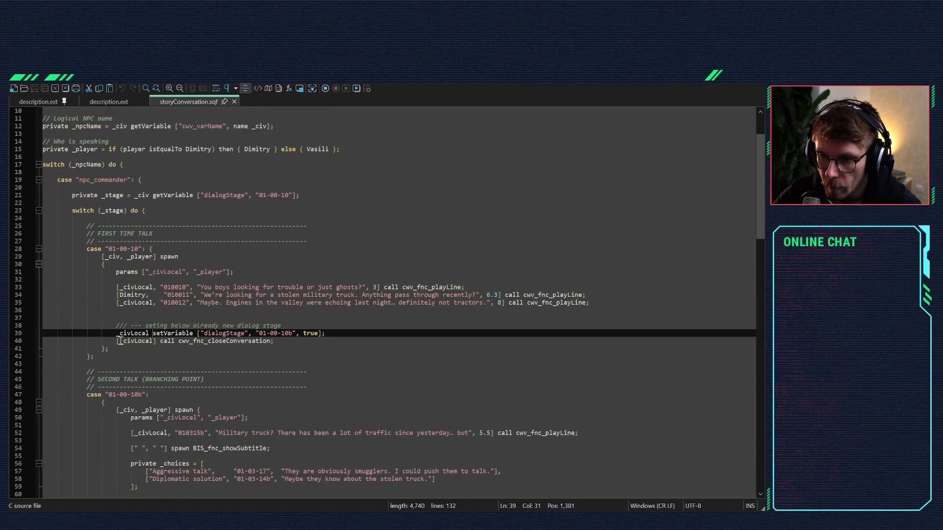
drag(120, 341, 294, 341)
click(164, 342)
click(196, 334)
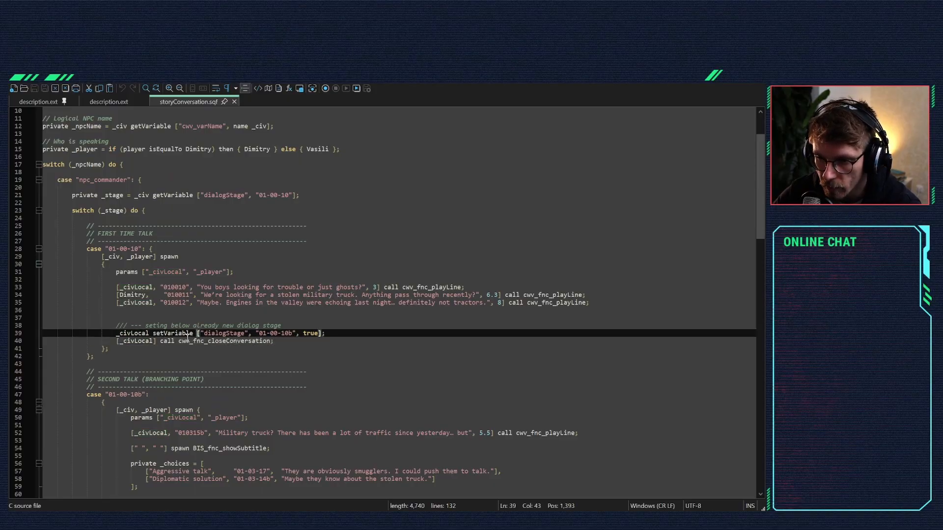
drag(178, 341, 278, 339)
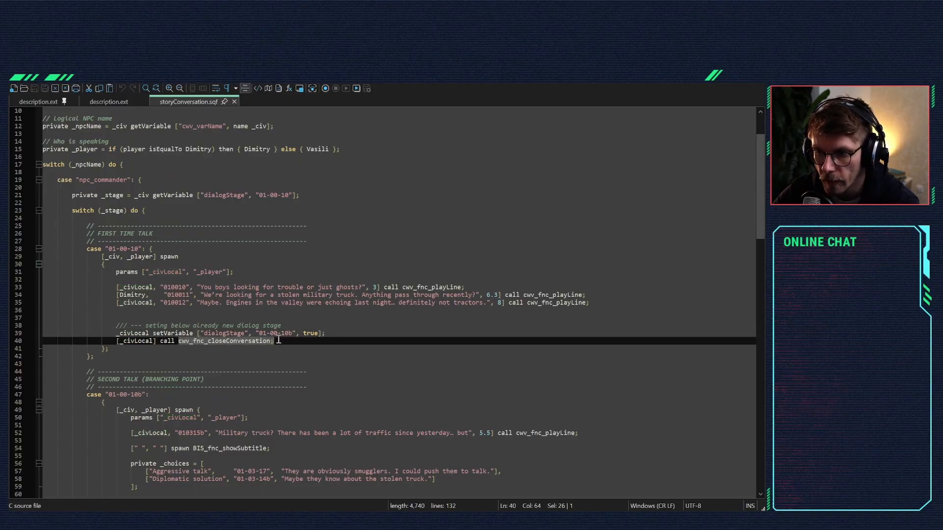
click(278, 340)
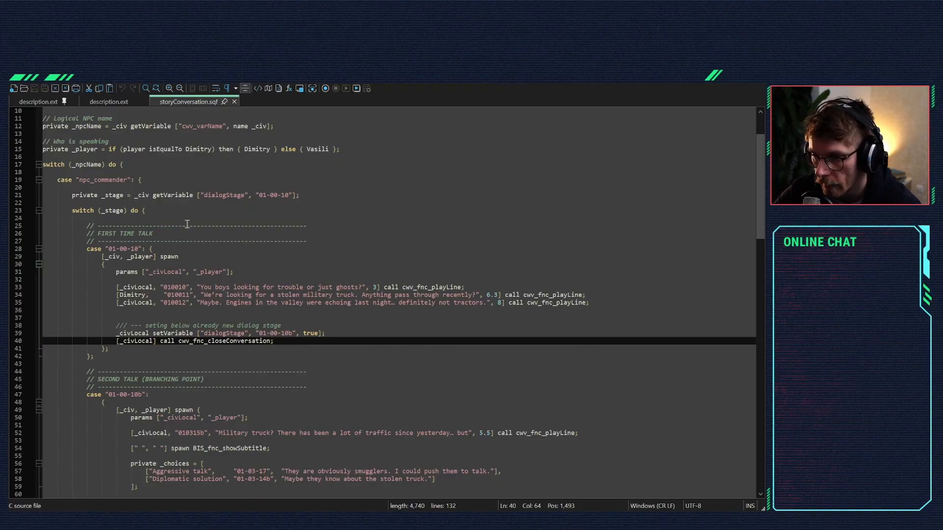
drag(108, 249, 138, 249)
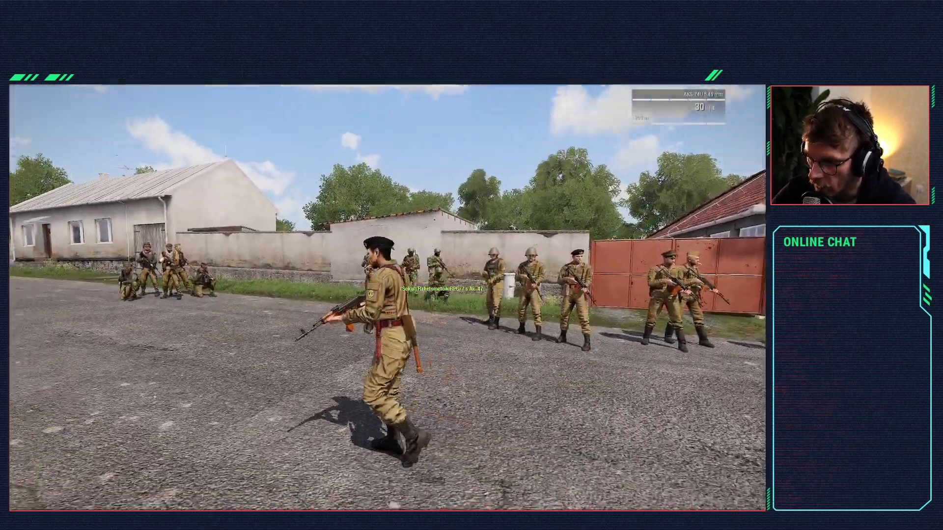
Step: In the running Arma 3 scenario, approach the soldier and ask "Stolen military truck?" twice to test both dialog stages
key(w)
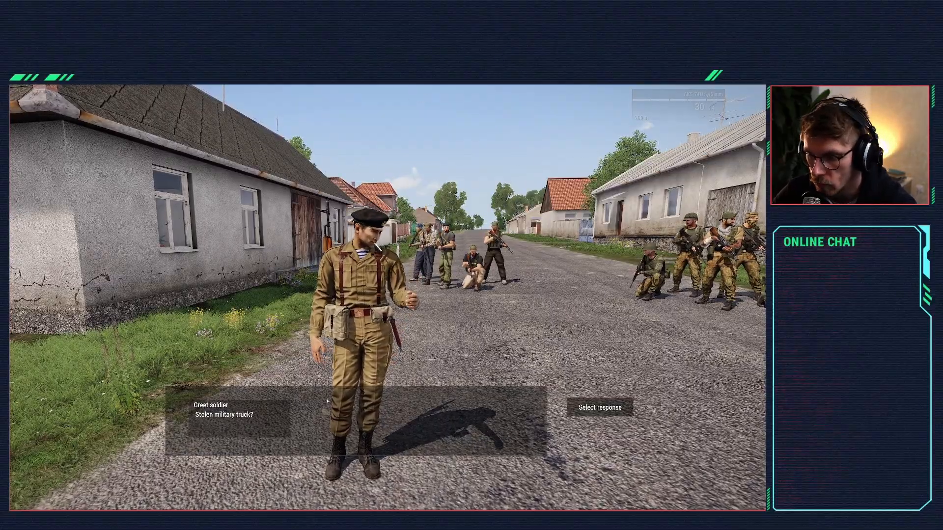
click(224, 415)
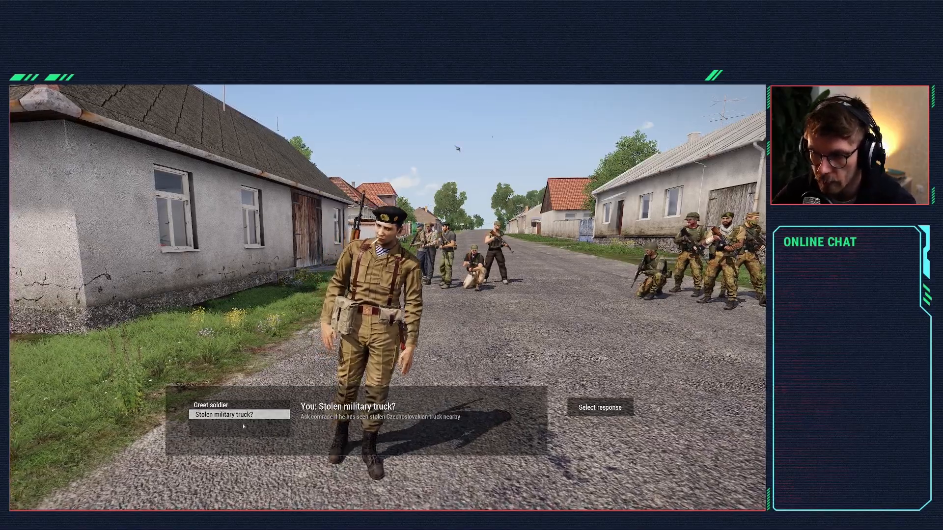
click(599, 407)
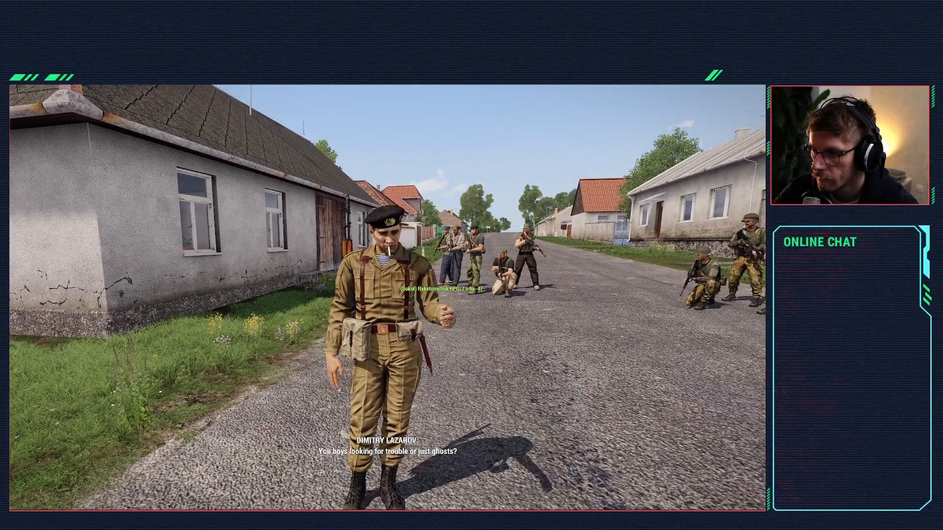
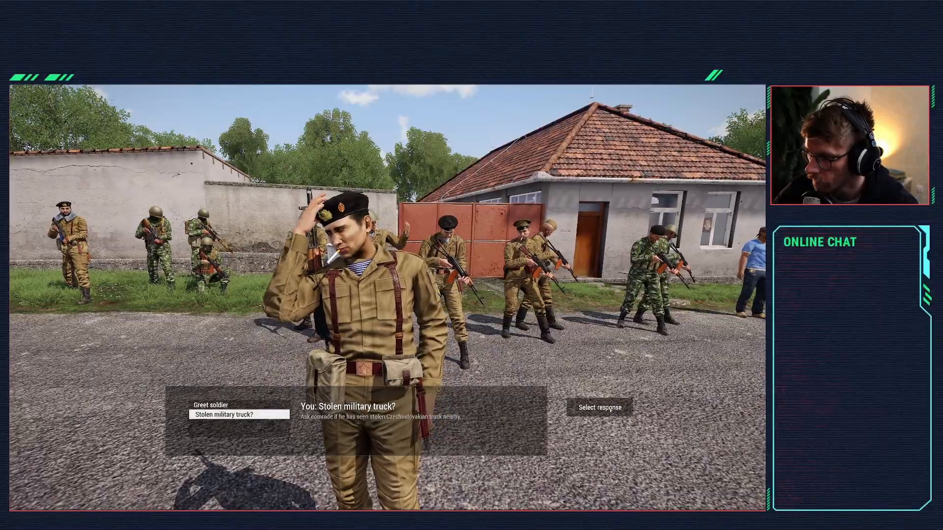
key(Return)
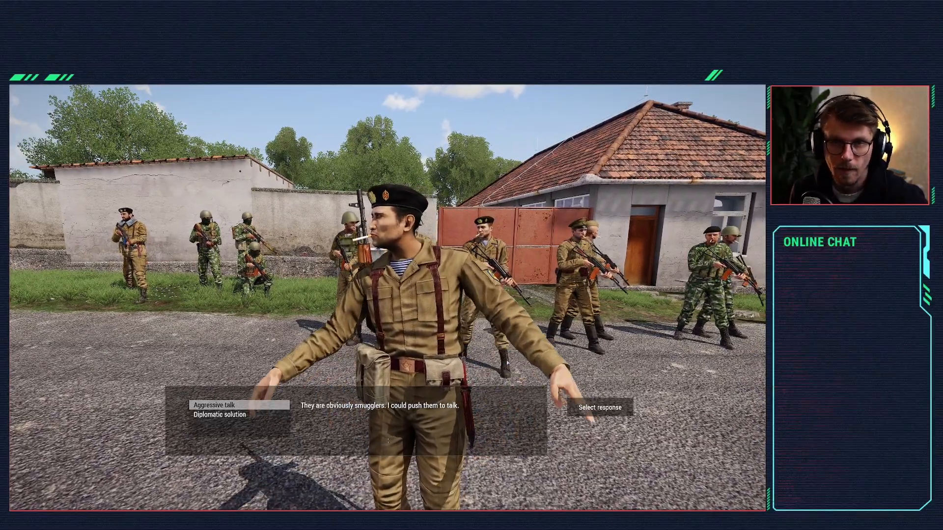
Step: Switch back to the text editor, enlarge the code and examine the "01-00-10b" value in the dialogStage setVariable line
key(alt+Tab)
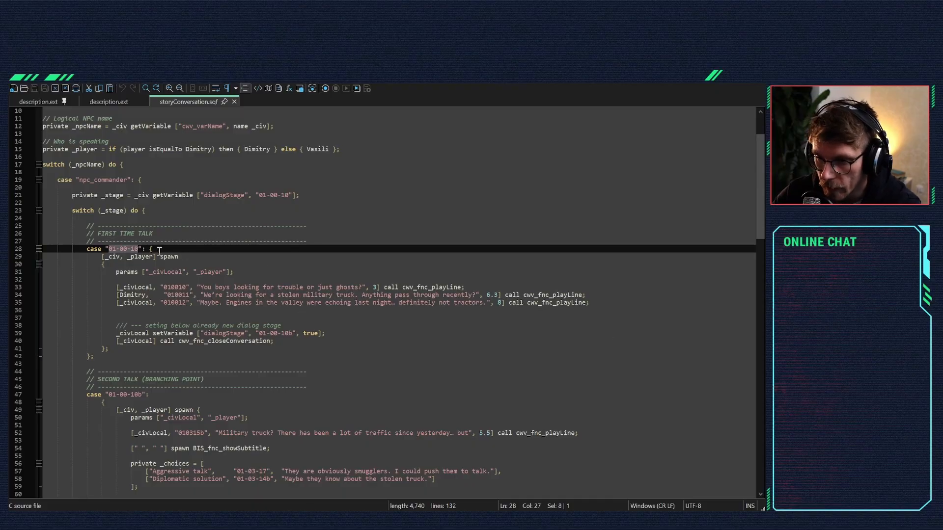
ctrl+scroll(238, 291, up, 4)
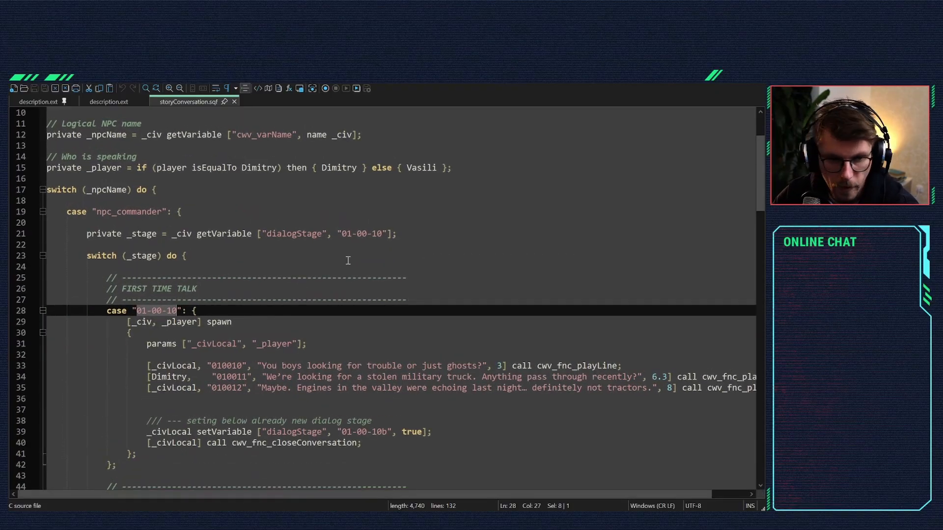
scroll(320, 273, down, 1)
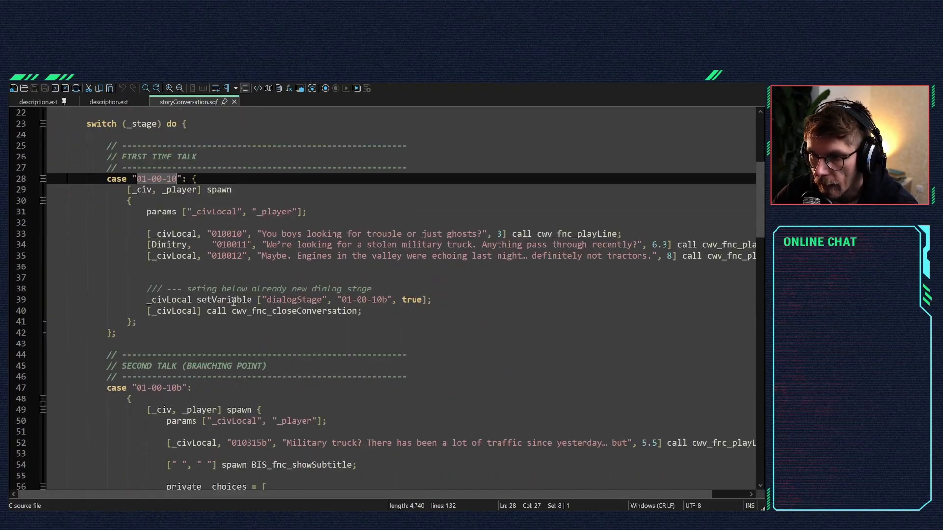
click(190, 299)
drag(148, 299, 420, 304)
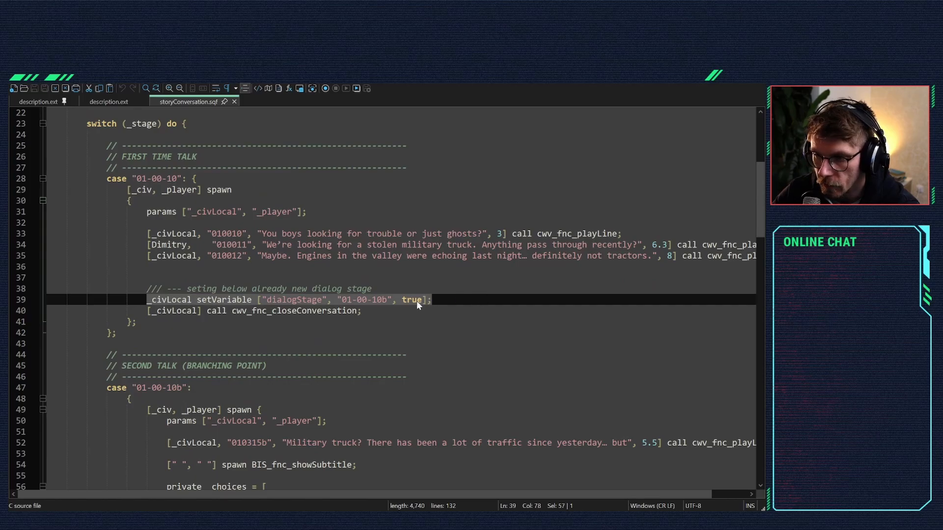
click(343, 299)
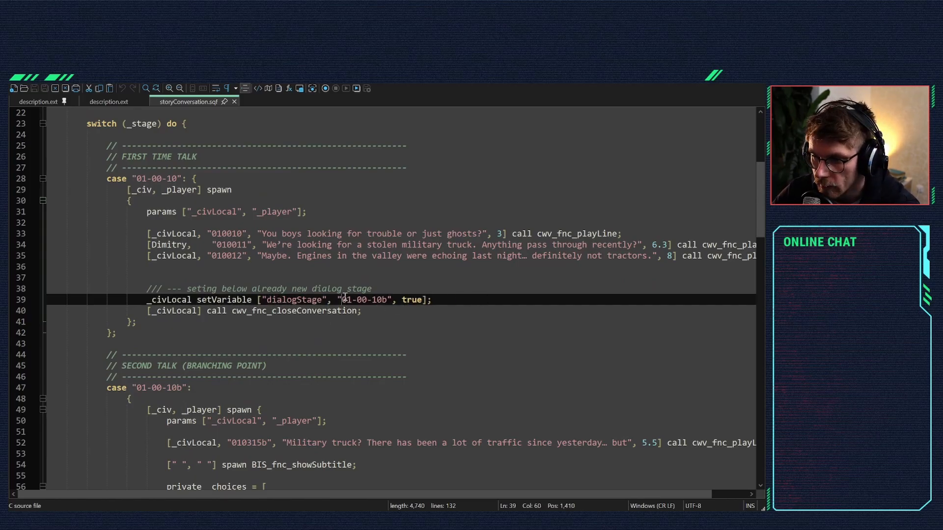
drag(343, 299, 387, 298)
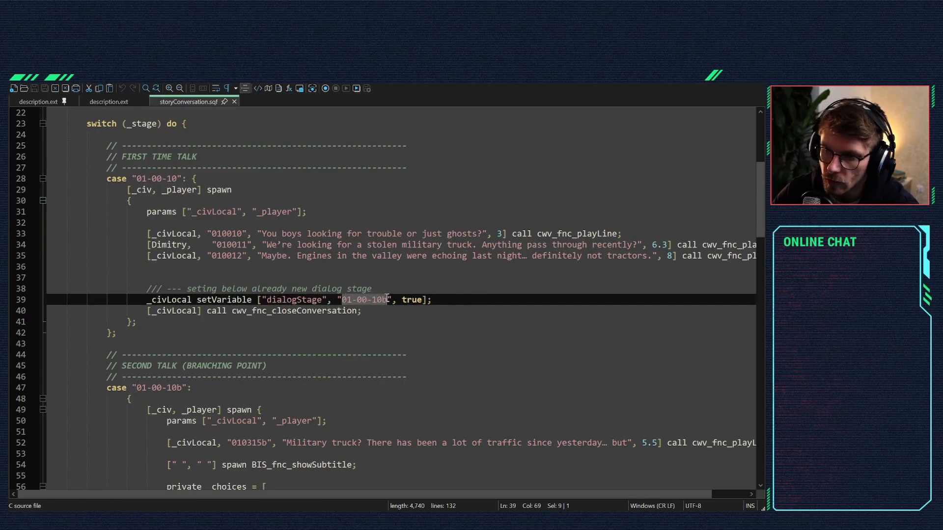
Step: Examine the "01-00-10b" case label of the second talk and its opening "Military truck?" cwv_fnc_playLine call
scroll(387, 298, down, 3)
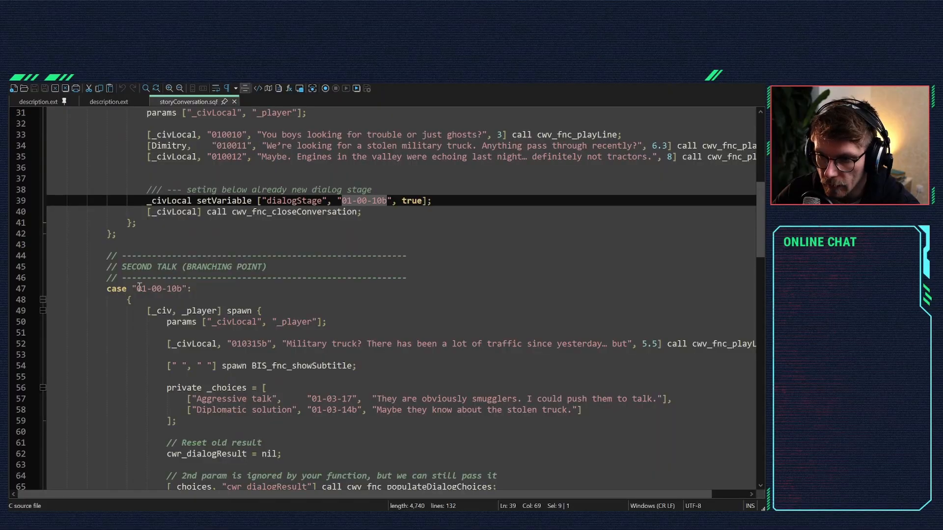
drag(138, 287, 188, 288)
click(161, 297)
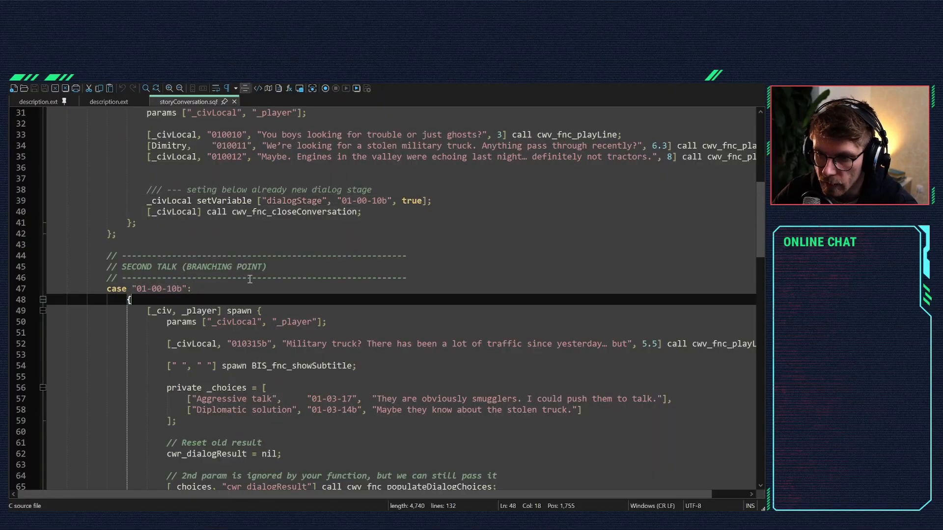
scroll(250, 279, down, 2)
ctrl+scroll(252, 221, down, 2)
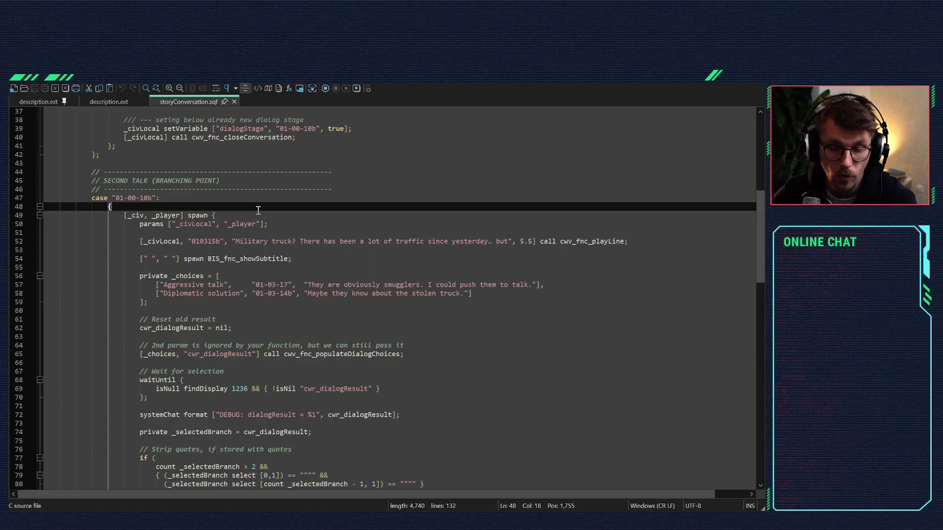
drag(140, 241, 651, 244)
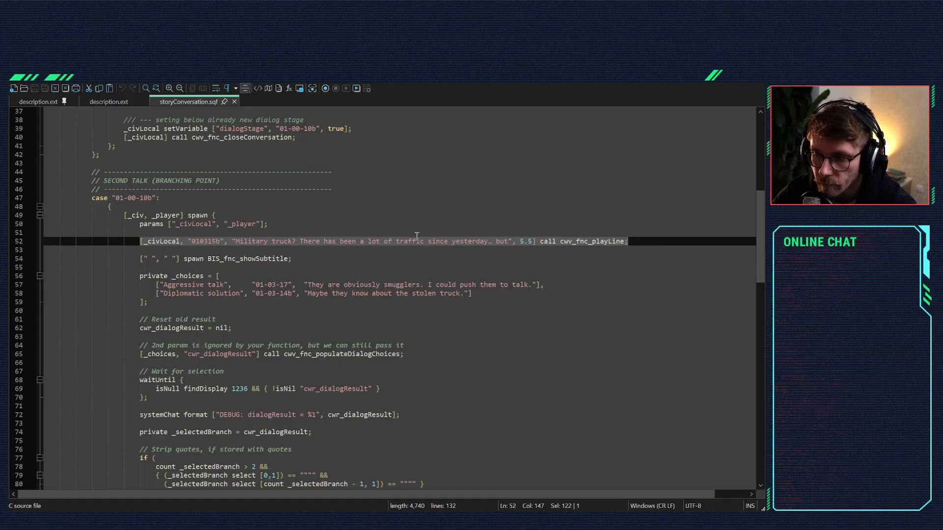
Step: Add an indented comment "/// --- BRANCHT DIALOG START ---" directly above the BIS_fnc_showSubtitle line in the second talk
scroll(416, 236, down, 1)
click(141, 233)
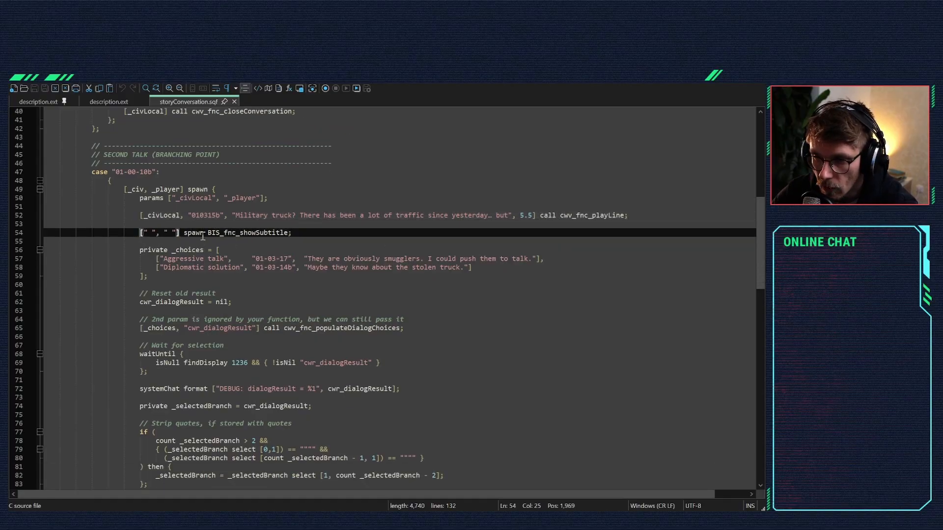
click(172, 224)
key(Return)
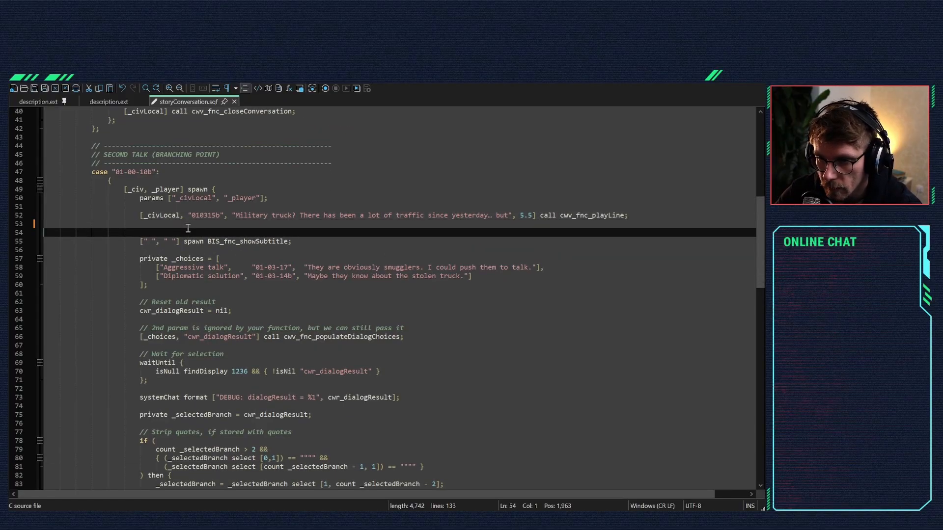
key(Tab)
key(Tab)
key(Tab)
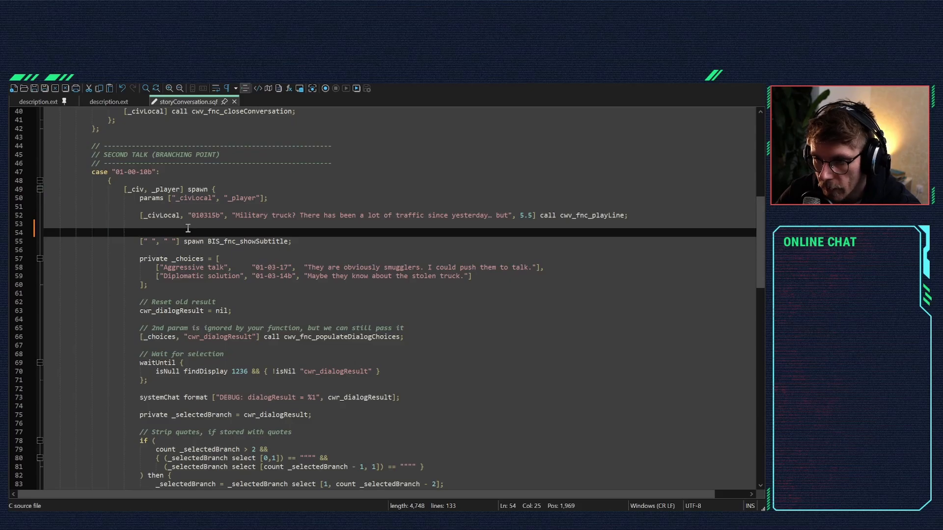
text(///)
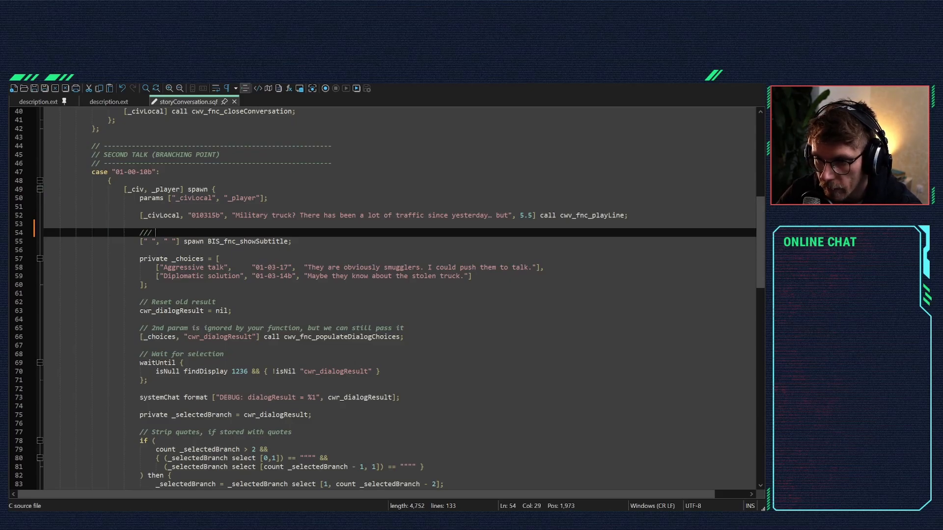
text( --- BRANCHT D)
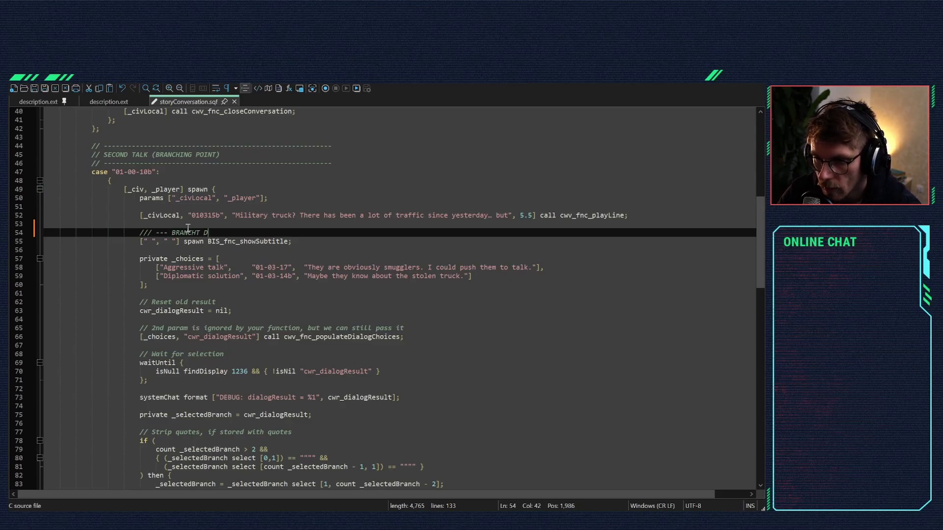
text(IALOG START ---)
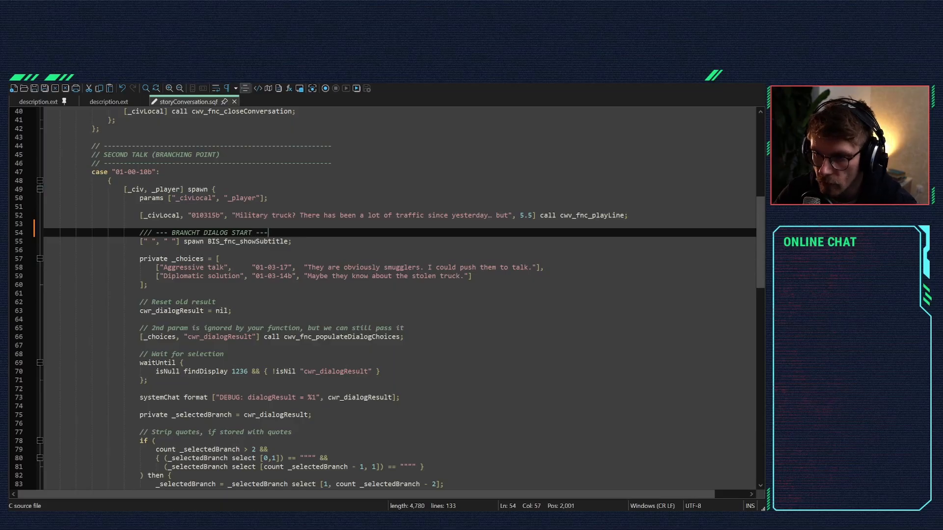
Step: Add the comment "// Sleceting the different path based on our selection" between the dialogBranch setVariable line and the _selectedBranch switch
scroll(255, 243, down, 7)
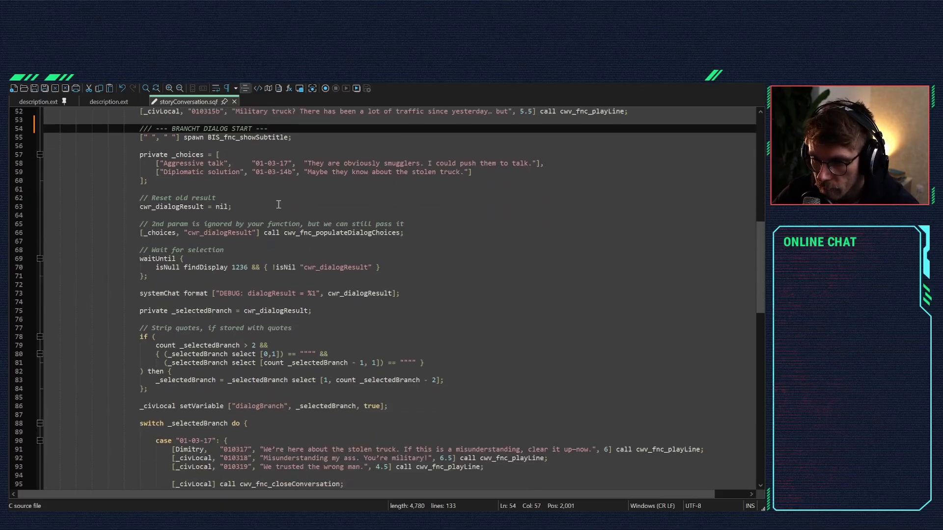
scroll(274, 205, down, 1)
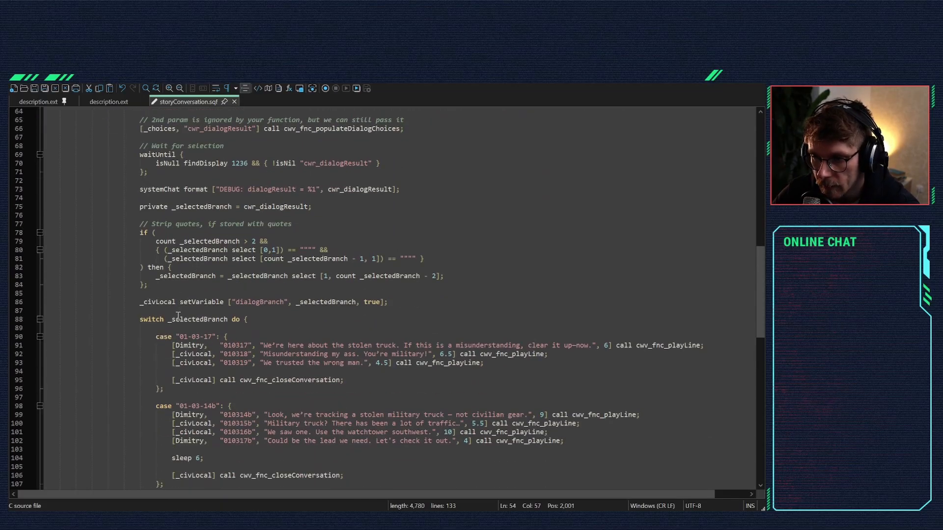
click(393, 303)
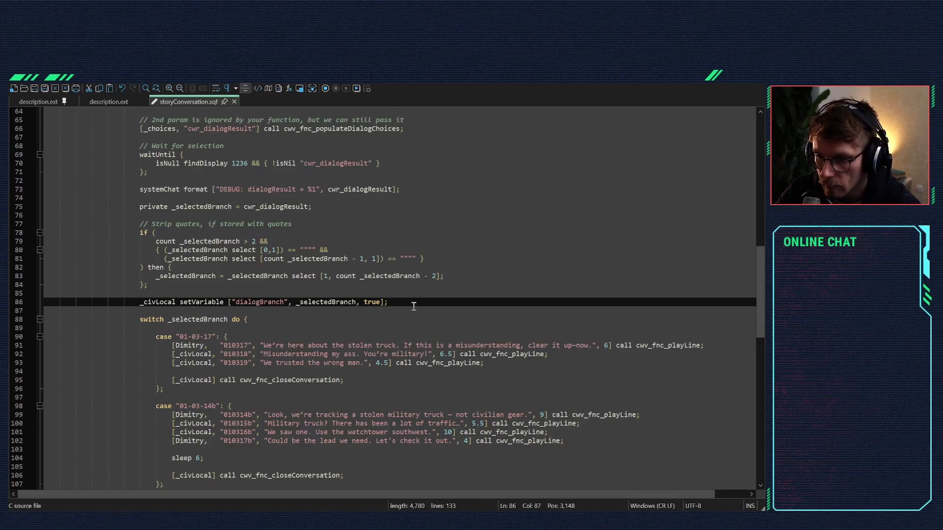
key(Return)
key(Return)
text(/)
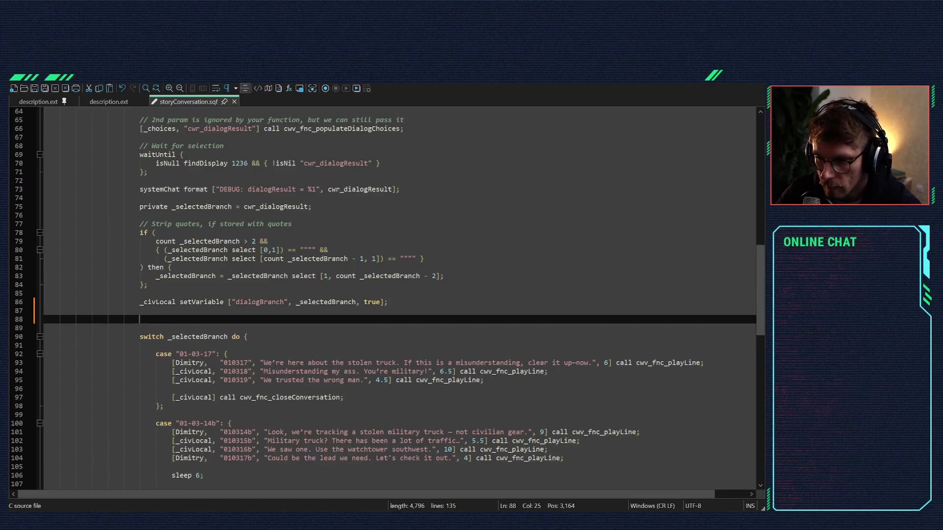
text(////)
key(BackSpace)
key(BackSpace)
key(BackSpace)
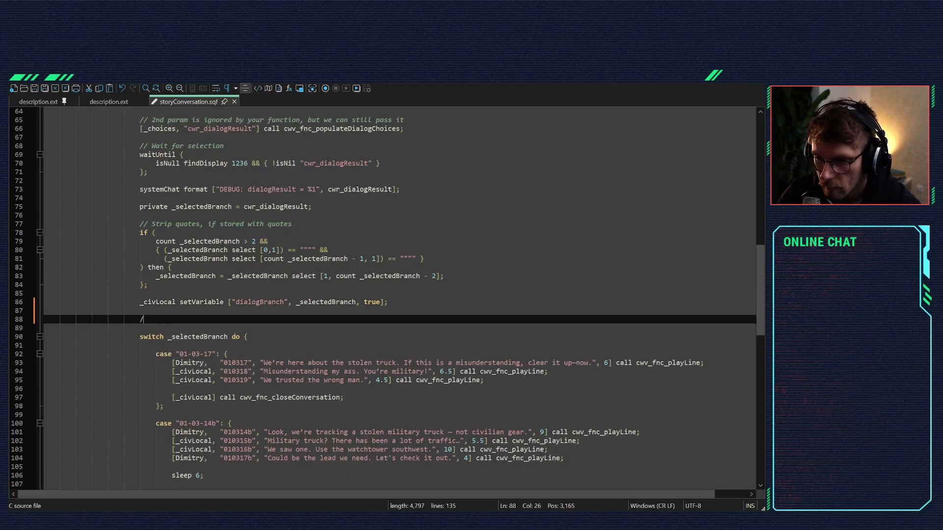
text(/ SELECTING)
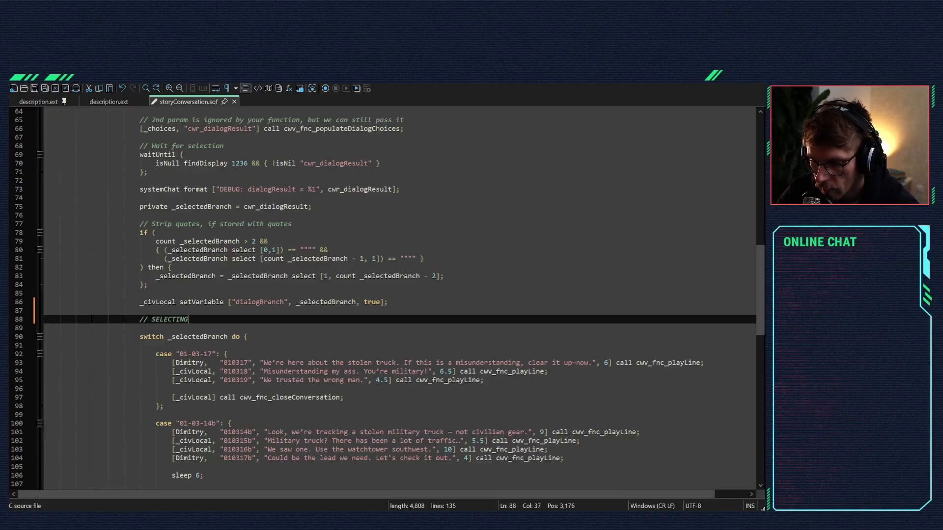
key(BackSpace)
key(BackSpace)
key(BackSpace)
key(BackSpace)
key(BackSpace)
key(BackSpace)
key(BackSpace)
key(BackSpace)
key(BackSpace)
text(Sle)
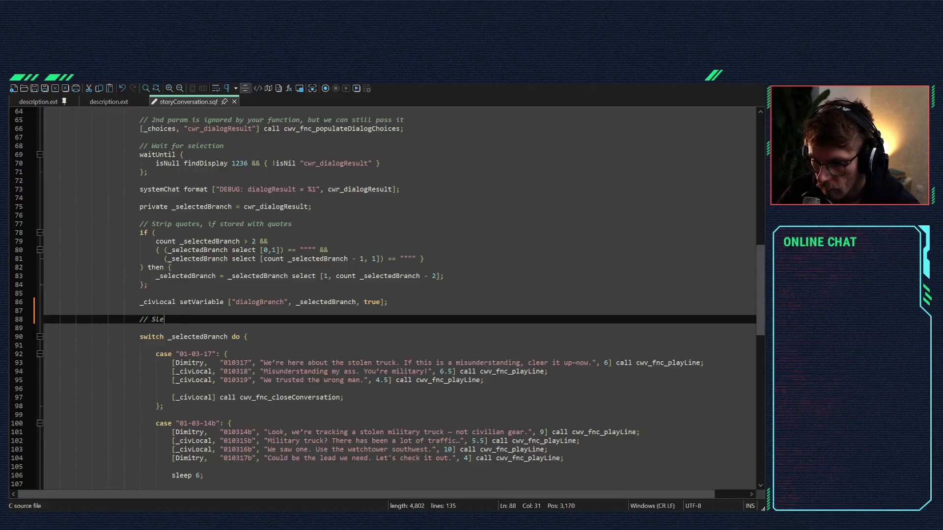
text(ceting the diffe)
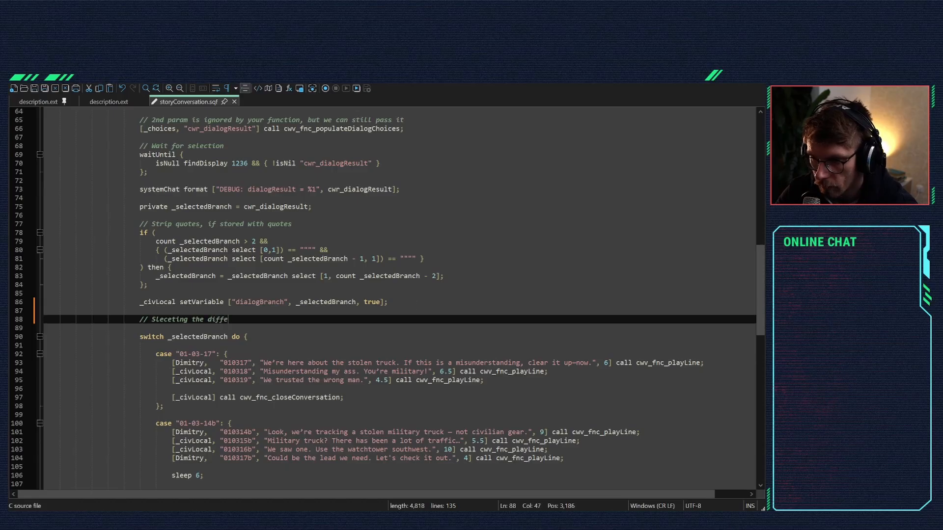
text(rent path based on)
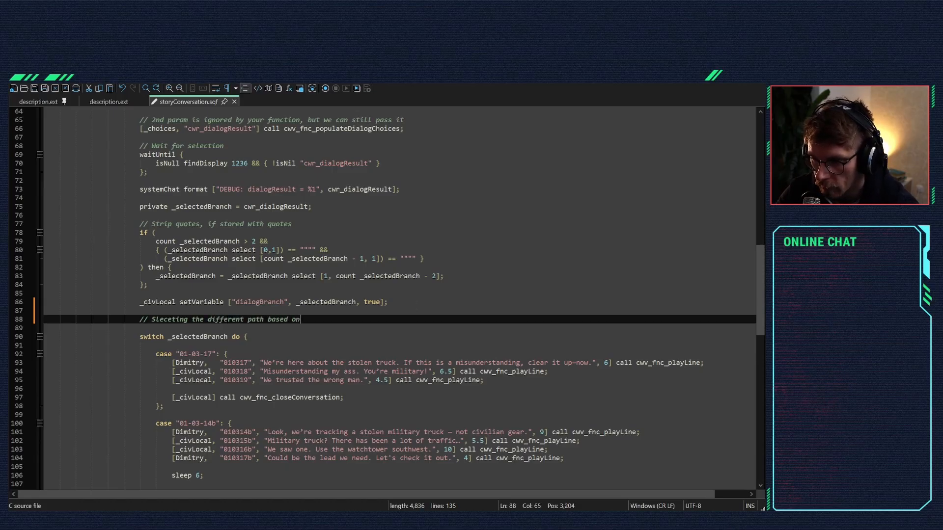
text( our selection)
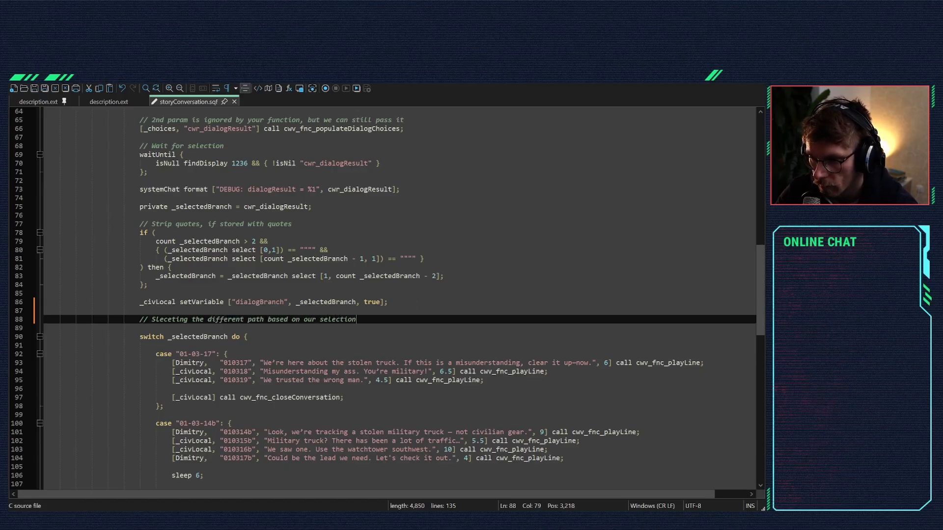
drag(387, 276, 396, 276)
Step: Trace the "Aggressive talk" choice and its "01-03-17" ID from the _choices array to the matching case in the _selectedBranch switch
scroll(314, 330, up, 7)
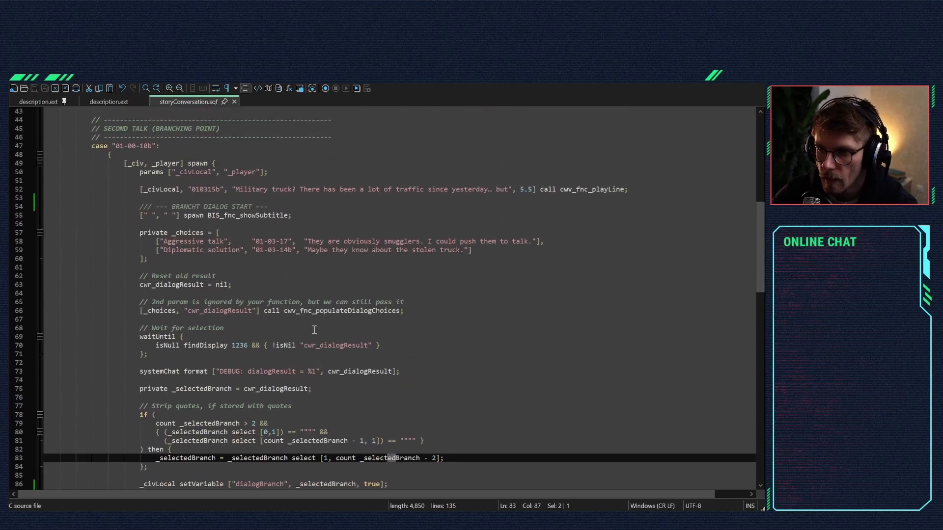
scroll(314, 329, up, 2)
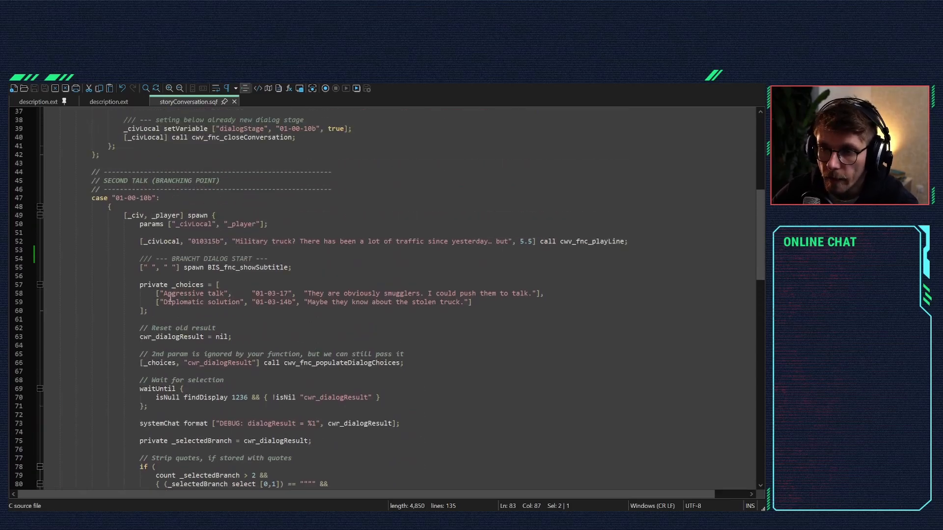
drag(164, 293, 293, 293)
scroll(313, 264, down, 9)
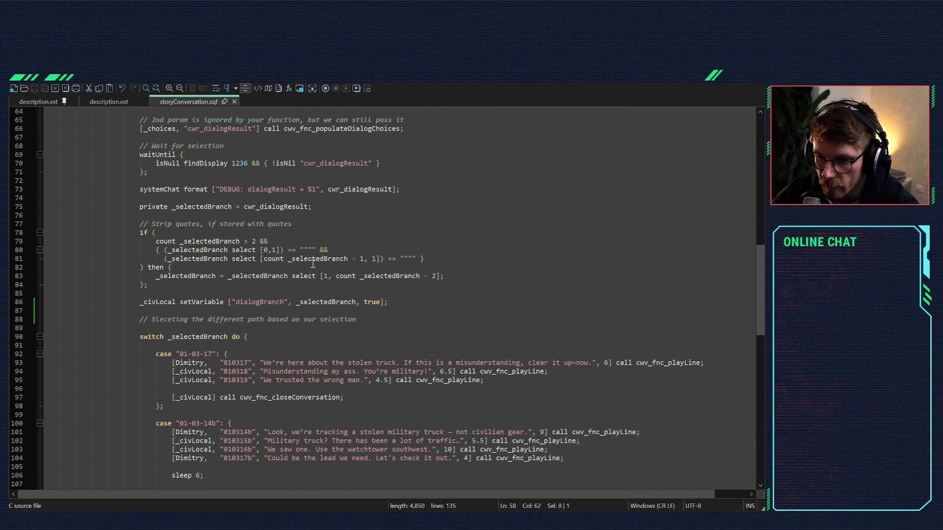
scroll(313, 264, down, 3)
drag(180, 275, 217, 276)
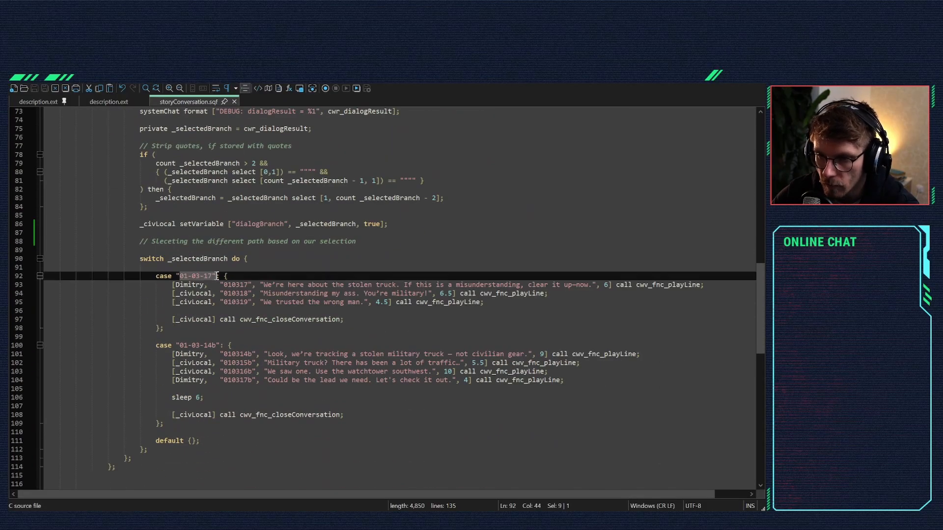
Step: Trace the "Diplomatic solution" choice and its "01-03-14b" ID from the _choices array to the matching switch case
click(287, 293)
scroll(289, 292, up, 10)
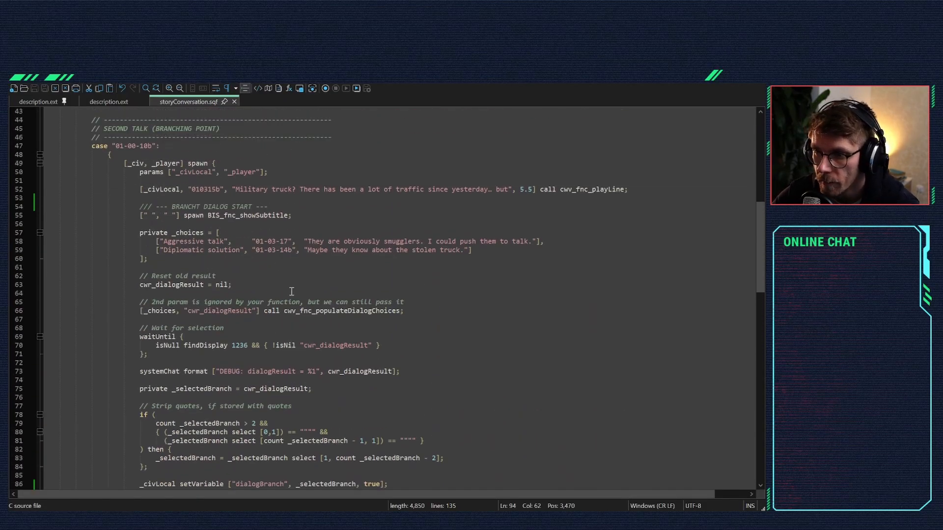
drag(259, 251, 289, 250)
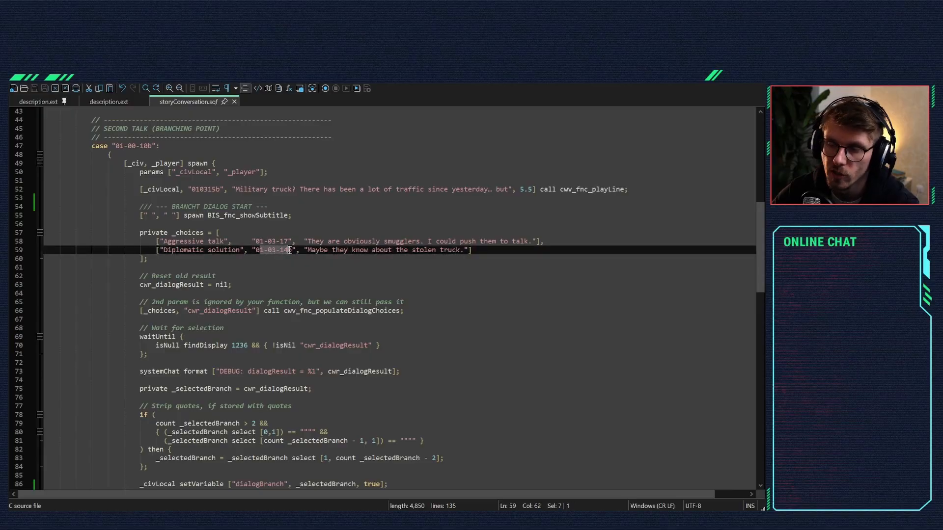
click(192, 250)
scroll(208, 257, down, 10)
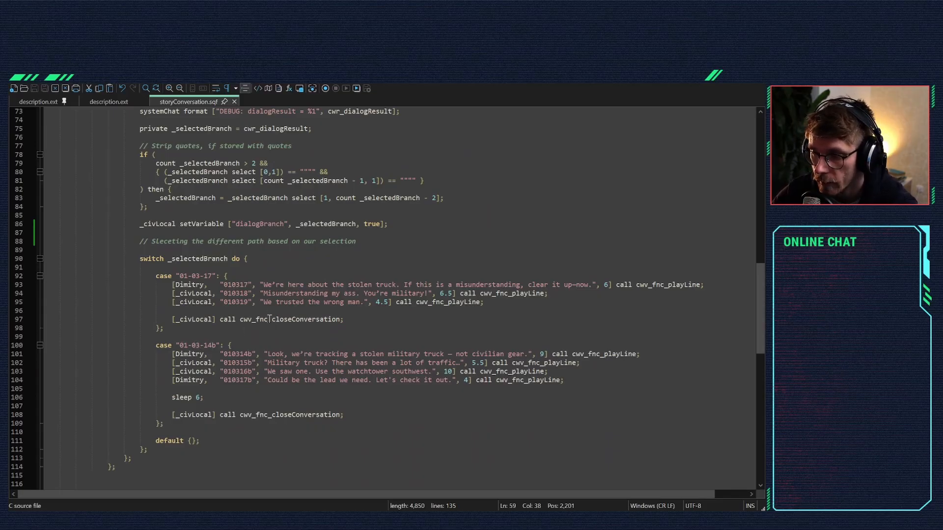
Step: Compare the cwv_fnc_closeConversation calls ending both branches with the one ending the first-time talk, and reread the second talk through its branch cases
drag(354, 319, 27, 322)
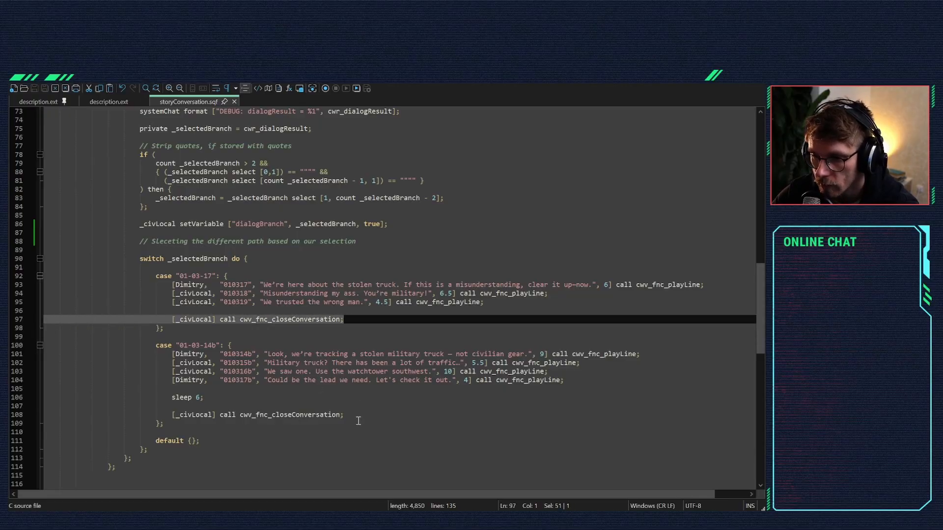
drag(355, 416, 30, 416)
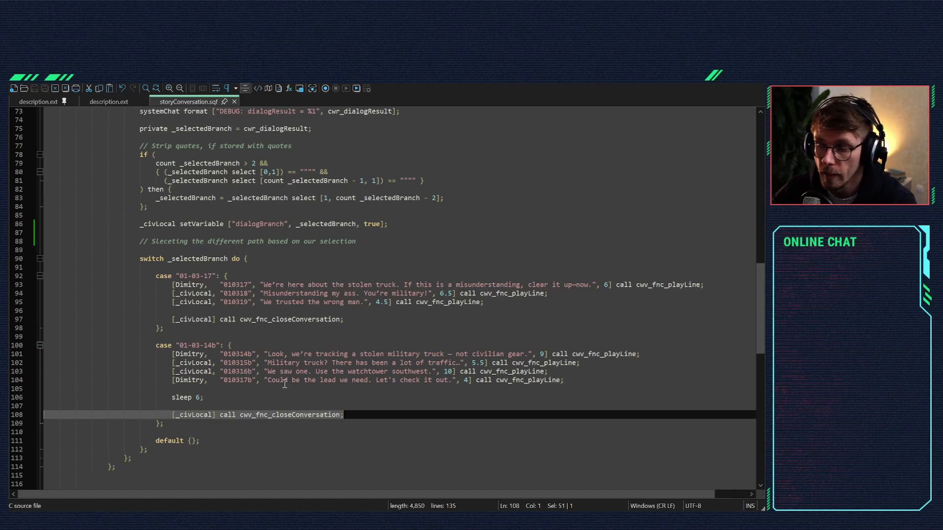
scroll(285, 383, up, 14)
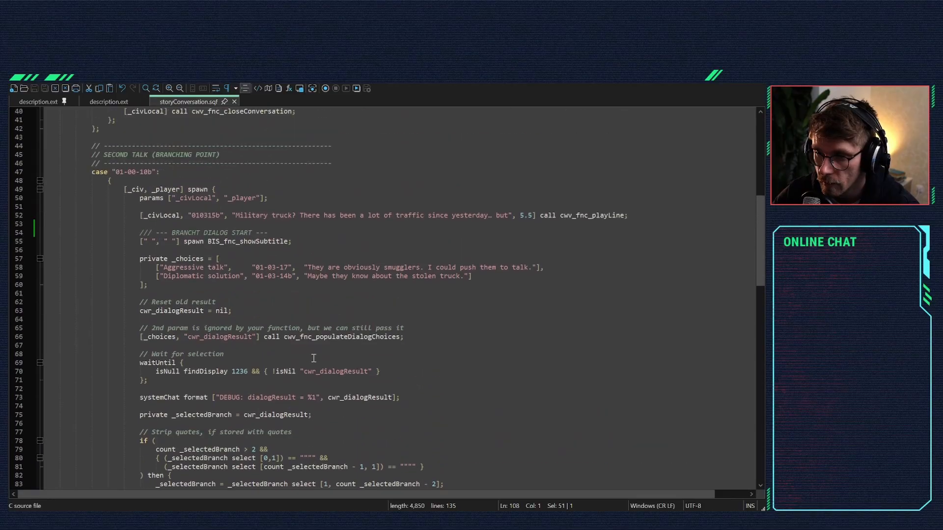
scroll(308, 346, up, 4)
triple_click(295, 293)
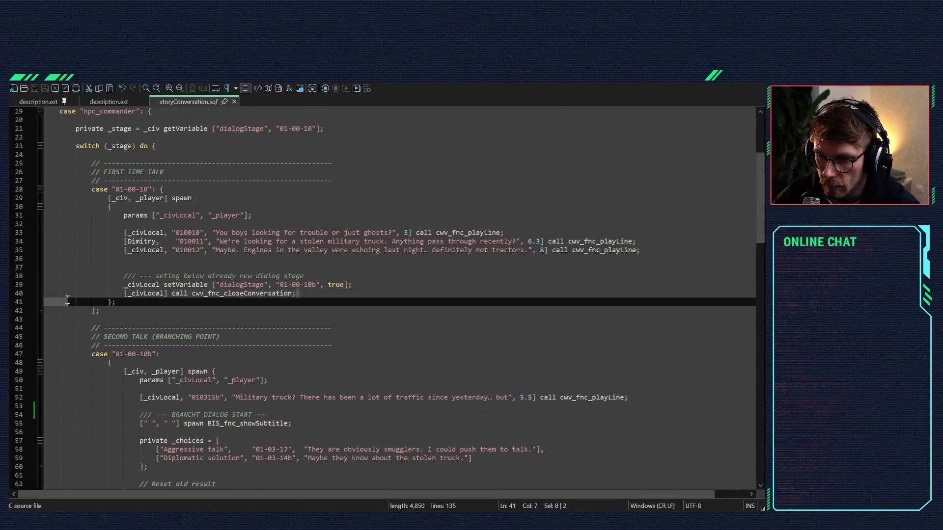
scroll(300, 331, down, 8)
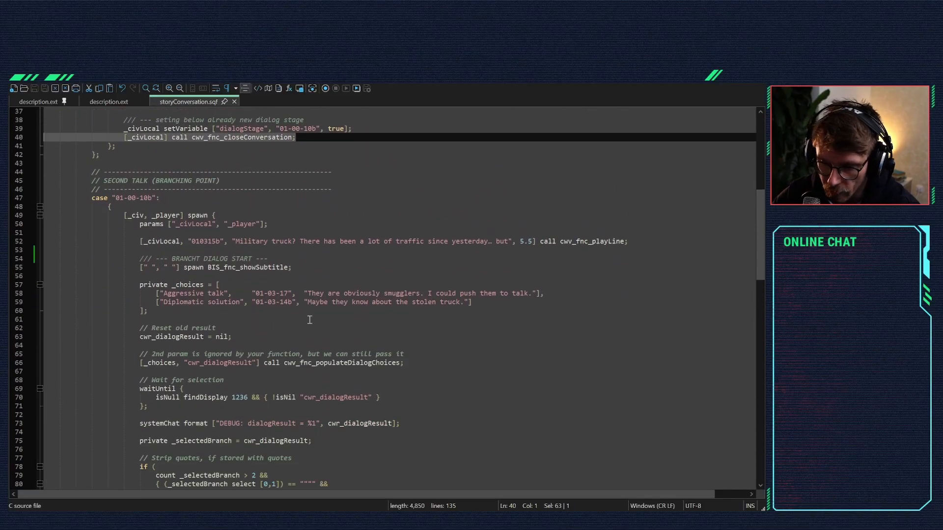
scroll(304, 343, down, 4)
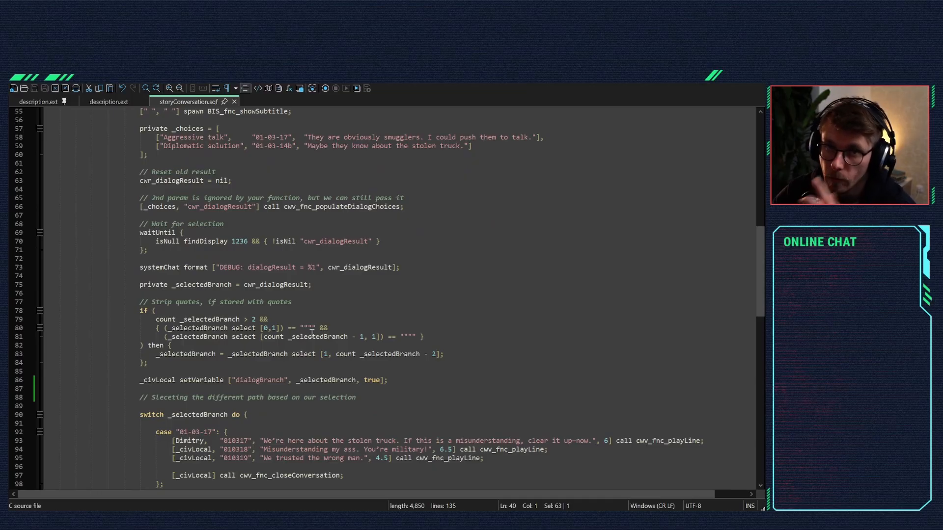
scroll(324, 339, down, 6)
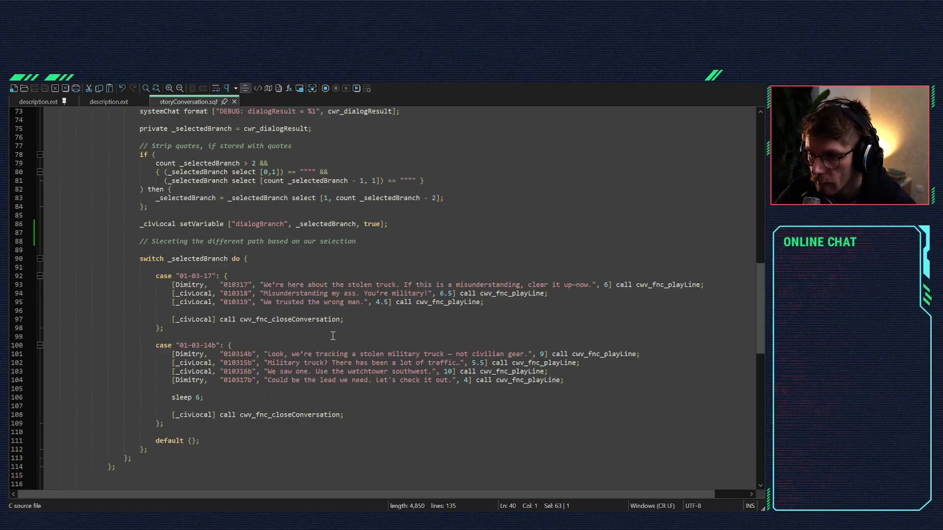
scroll(332, 336, down, 2)
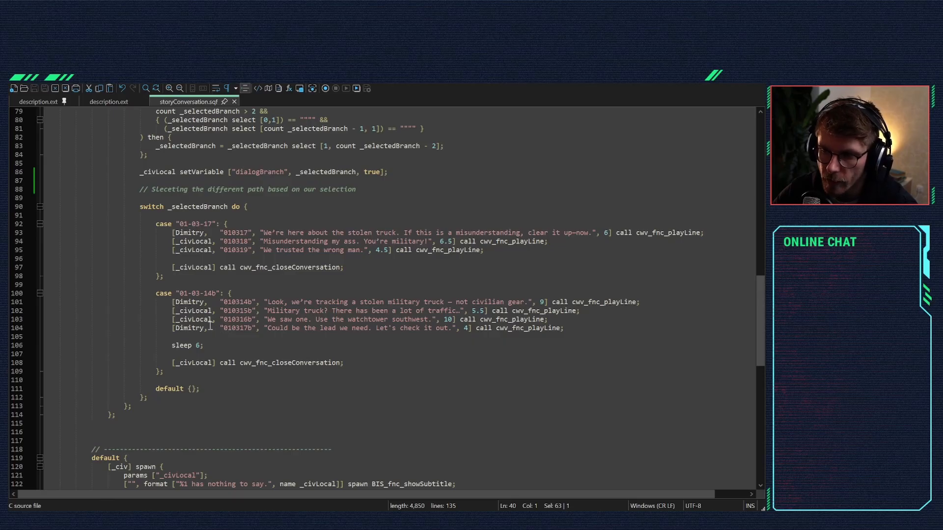
Step: Add the line "trigger2=TRUE;" below "sleep 6;" in case "01-03-14b" of storyConversation.sqf and save the script
scroll(218, 285, up, 2)
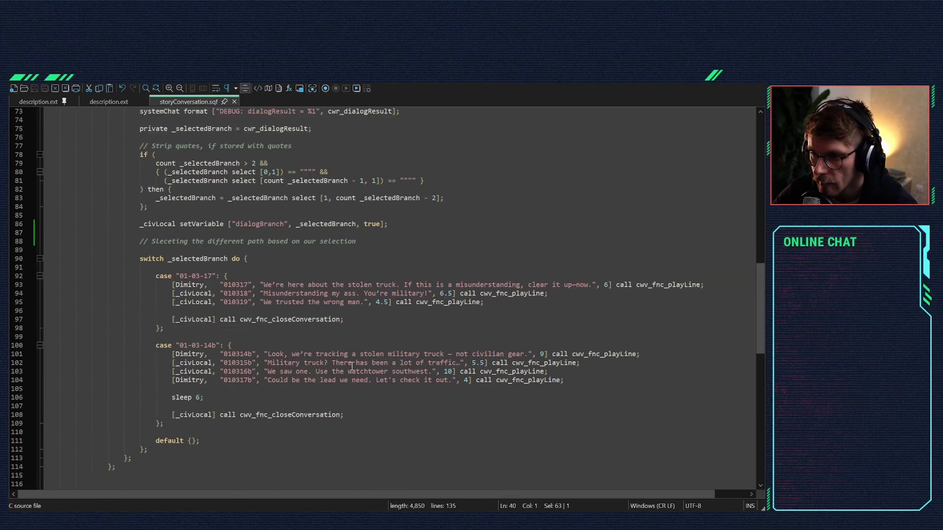
click(225, 397)
key(Return)
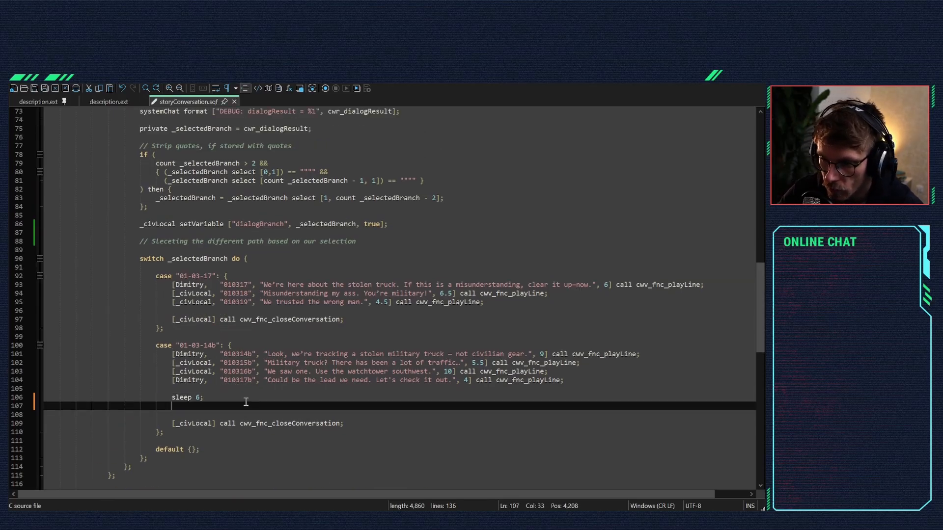
text(trigger)
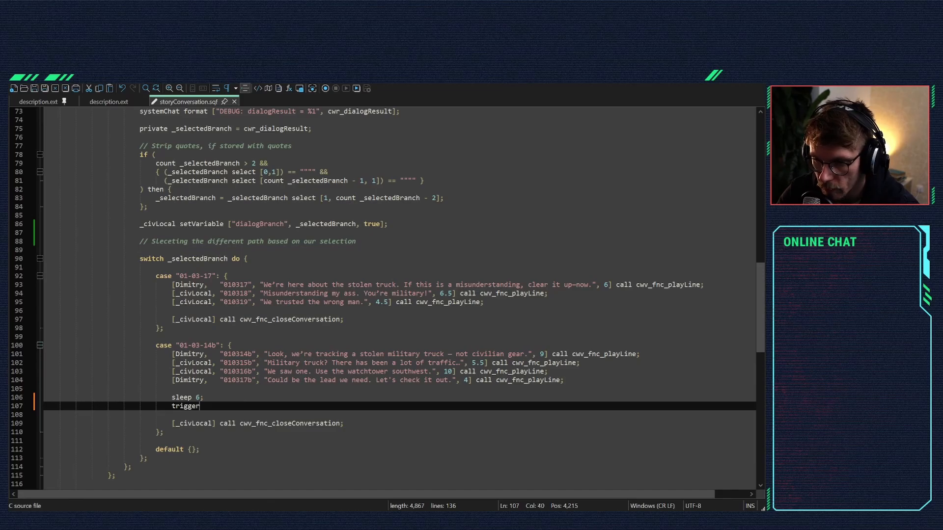
text(2=TRUE)
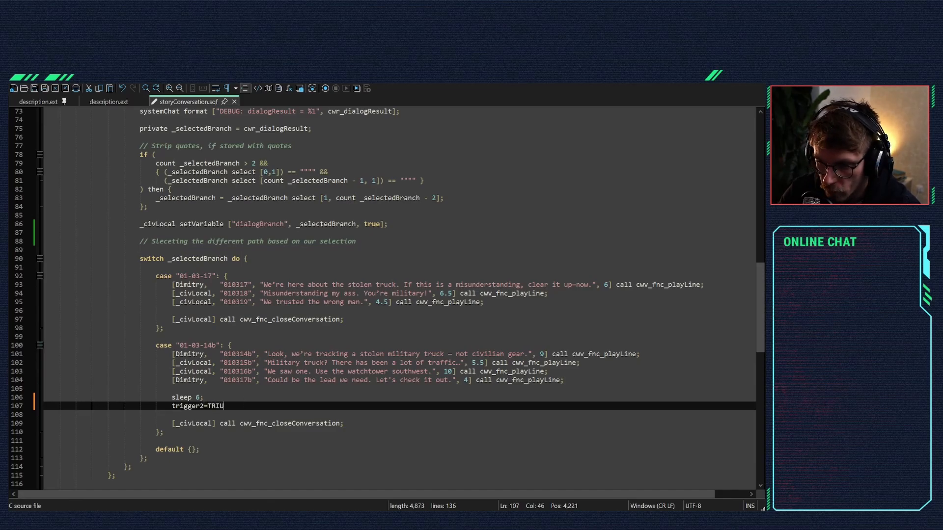
key(BackSpace)
key(BackSpace)
text(UE;)
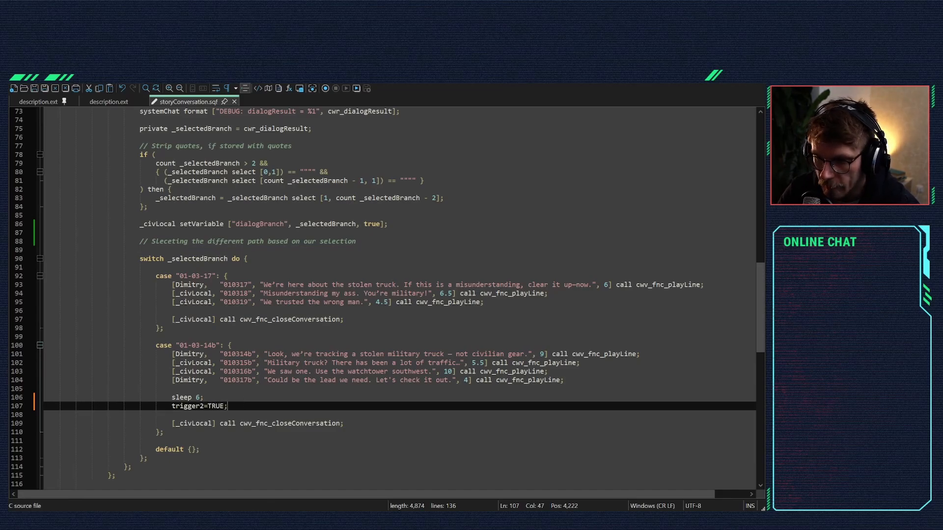
key(ctrl+s)
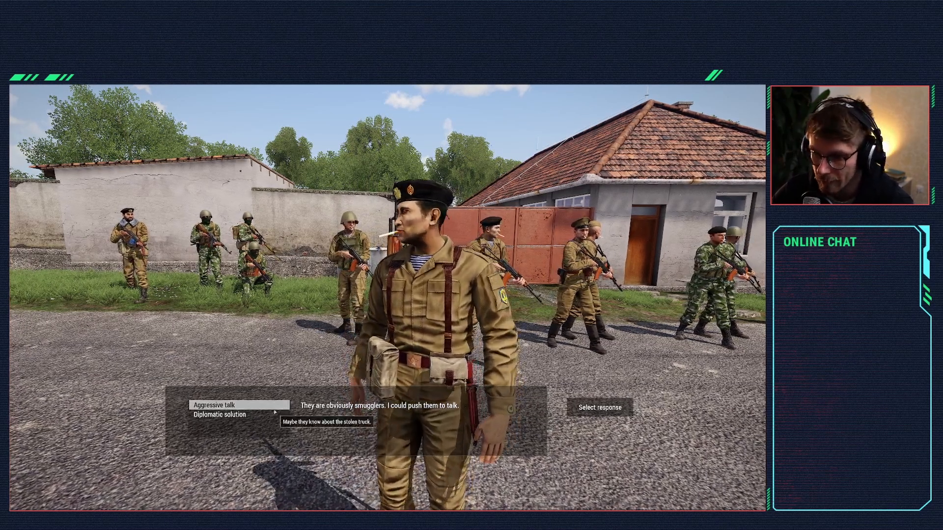
Step: Test the conversations in the running scenario by answering with "Diplomatic solution" and asking the soldier "Stolen military truck?"
click(252, 415)
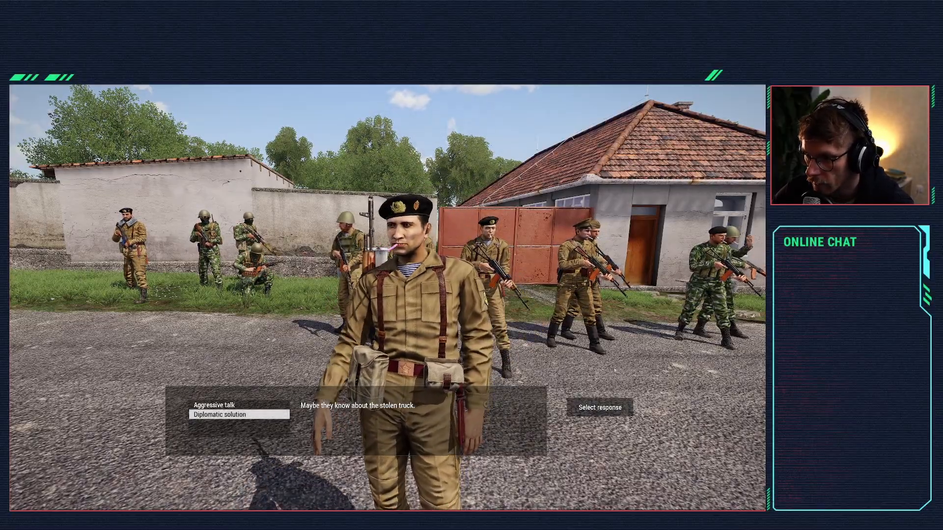
click(613, 413)
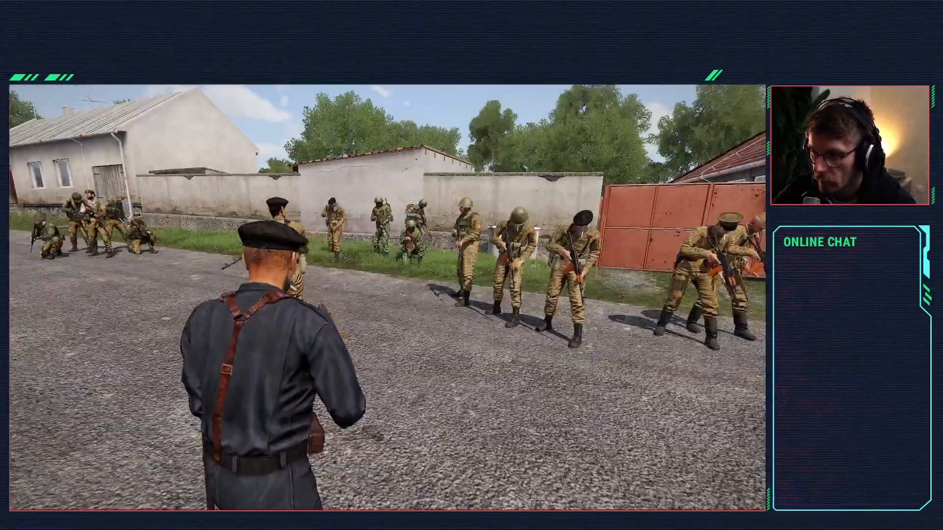
key(space)
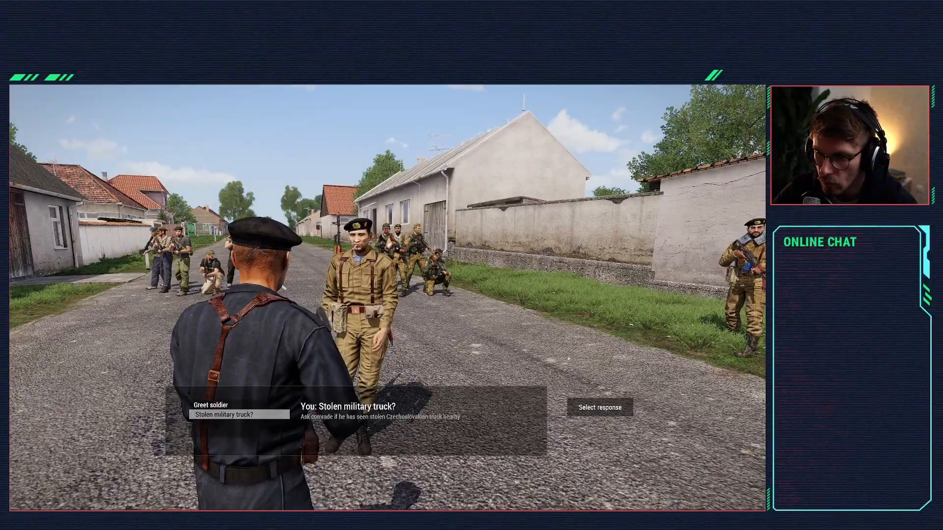
key(space)
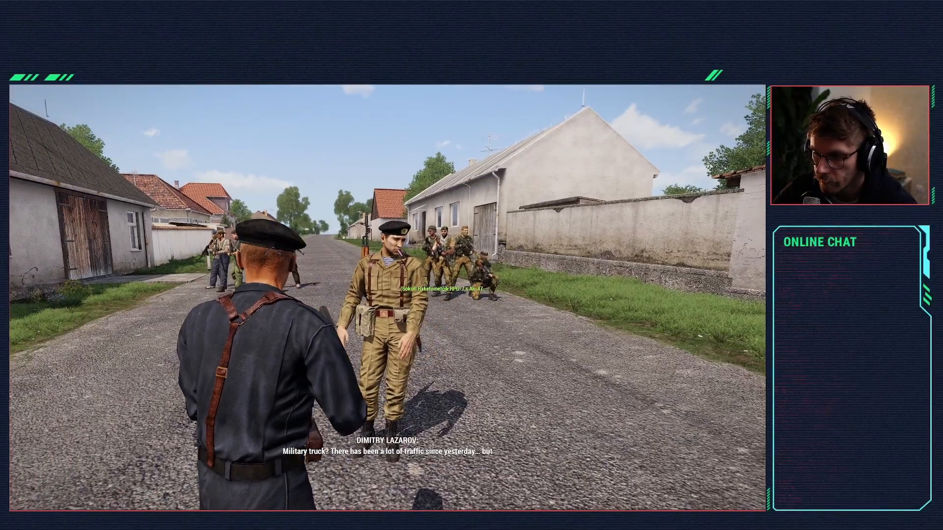
Step: End the scenario preview, switch to Notepad++, and highlight the "sleep 6;" and "trigger2=TRUE;" lines in case "01-03-14b"
key(Escape)
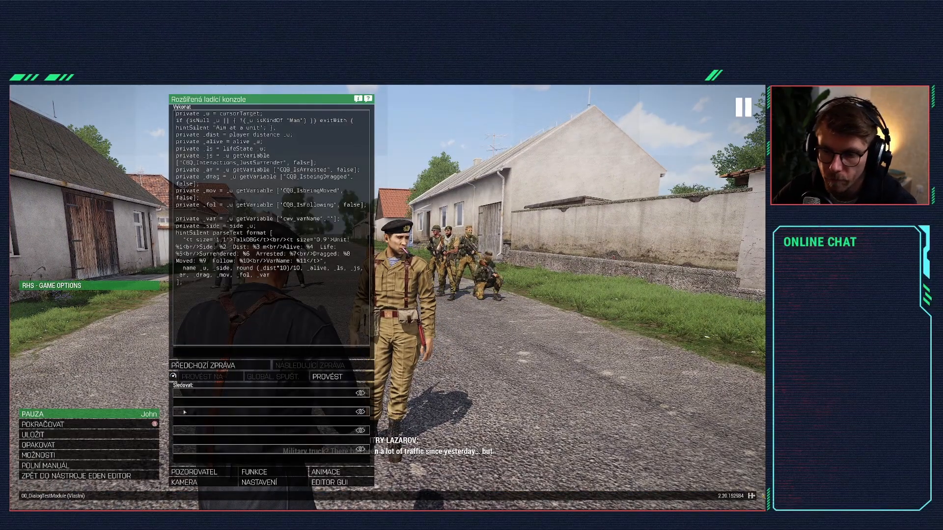
click(133, 477)
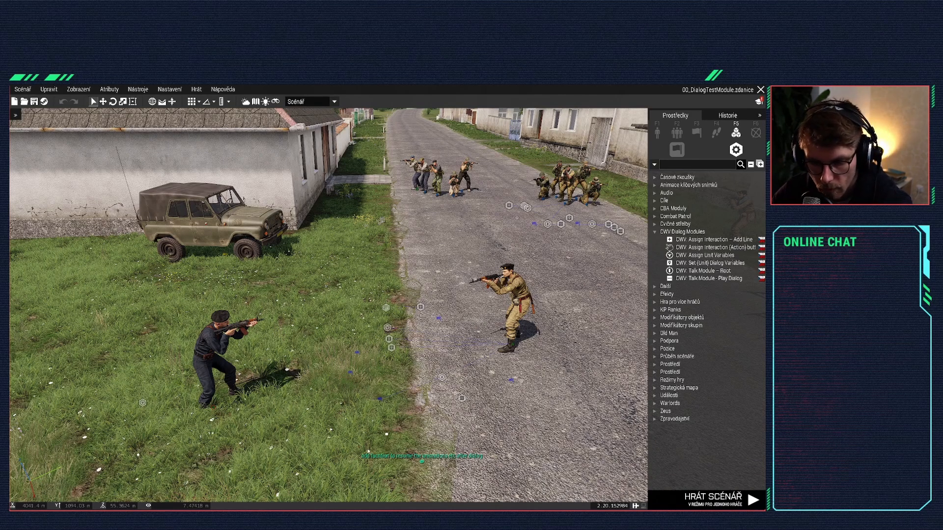
key(alt+Tab)
scroll(263, 325, down, 3)
scroll(263, 325, up, 2)
click(263, 329)
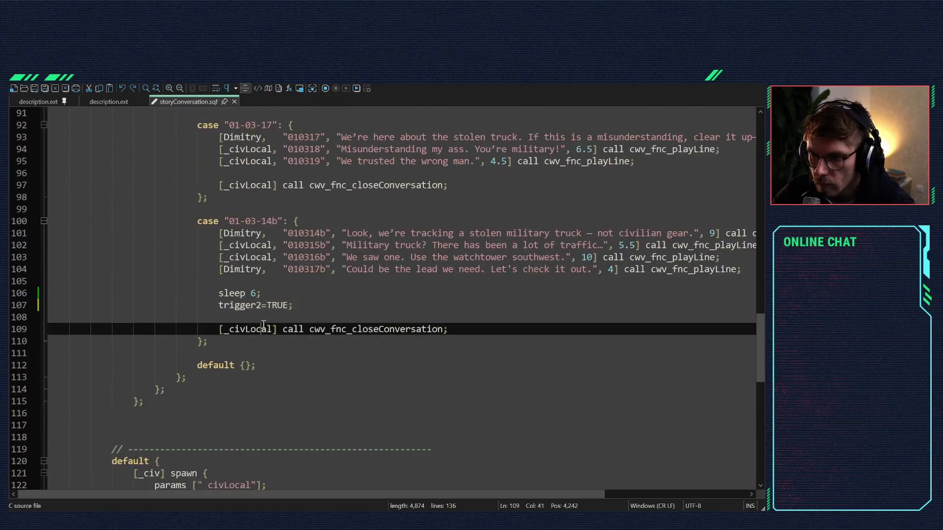
scroll(263, 325, up, 1)
drag(263, 329, 204, 332)
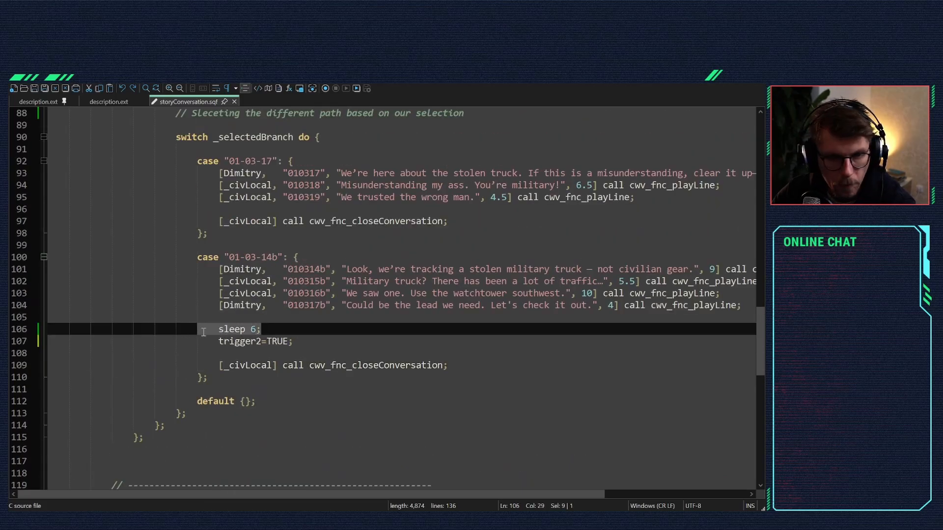
drag(293, 342, 215, 342)
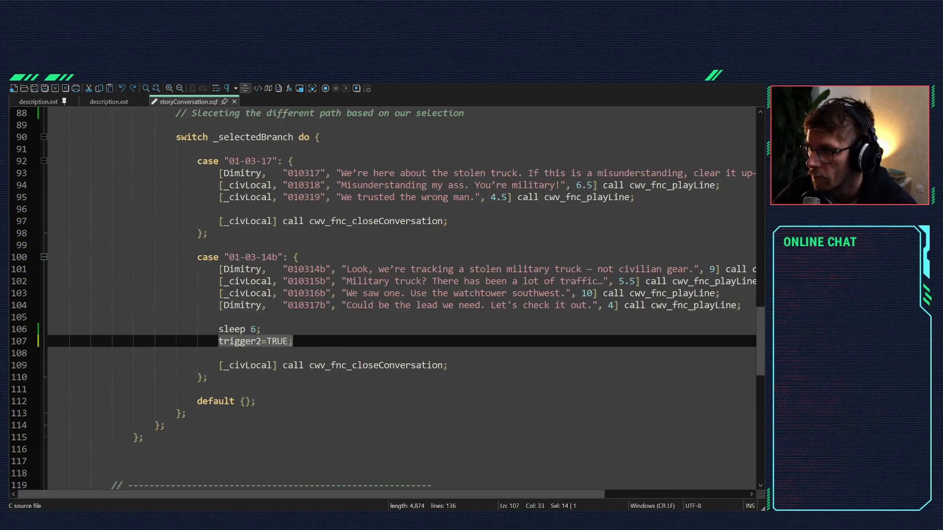
Step: Switch to the Eden Editor and frame the open stretch of road beside the soldiers as the site for a trigger
key(s)
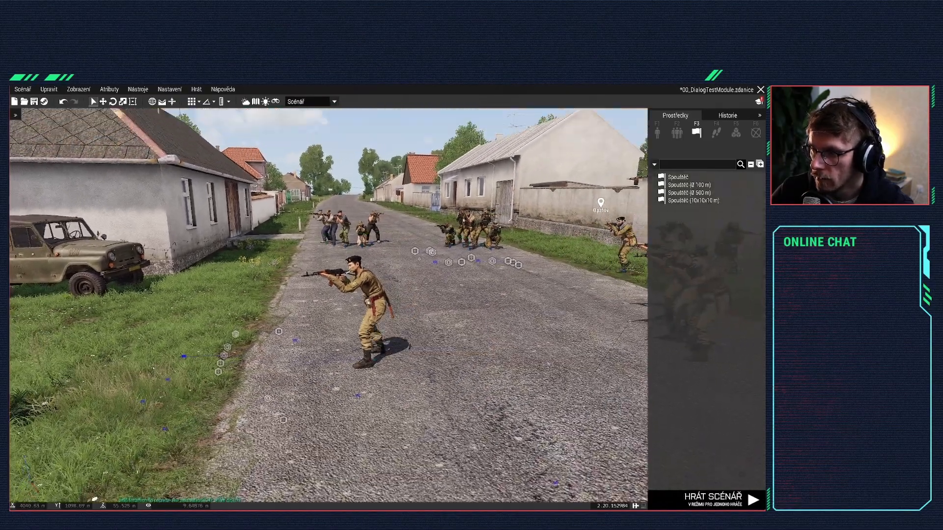
key(s)
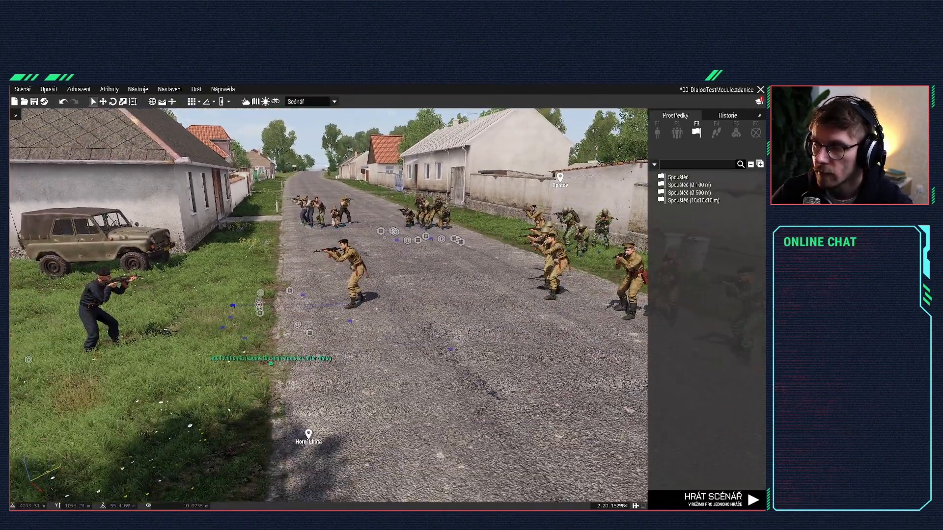